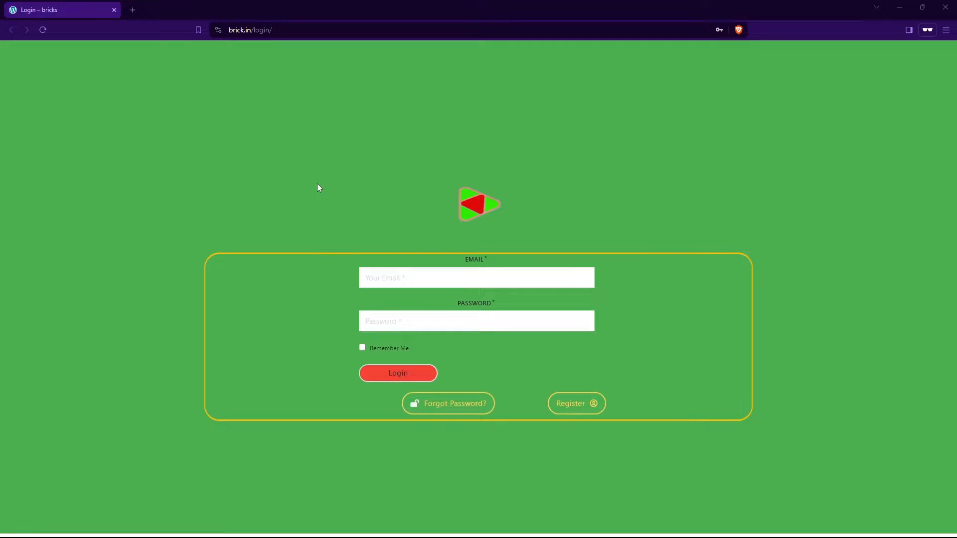
# Request the site's admin area at brick.in/wp-admin instead of the login page.
pyautogui.click(281, 24)
pyautogui.click(285, 33)
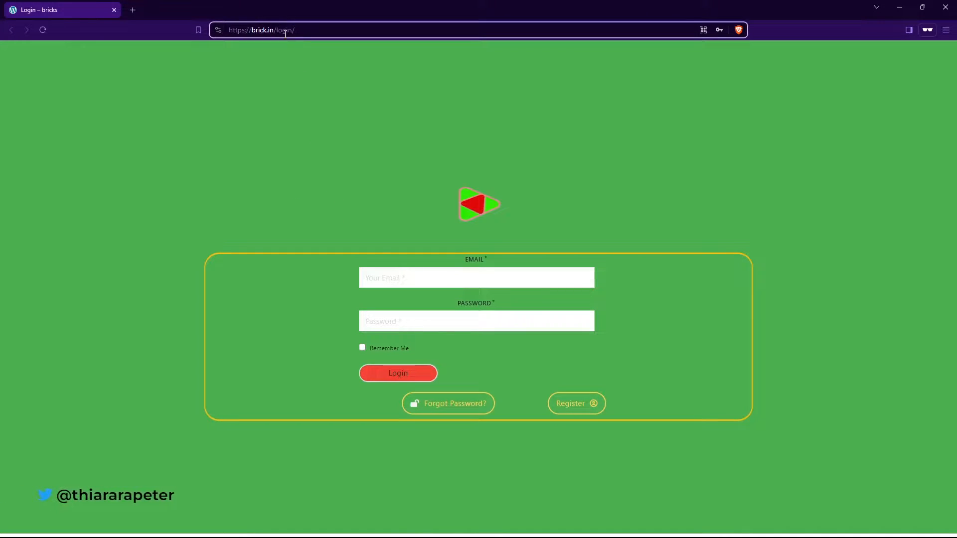
pyautogui.press('BackSpace')
pyautogui.press('BackSpace')
pyautogui.press('BackSpace')
pyautogui.press('BackSpace')
pyautogui.press('BackSpace')
pyautogui.press('BackSpace')
pyautogui.press('BackSpace')
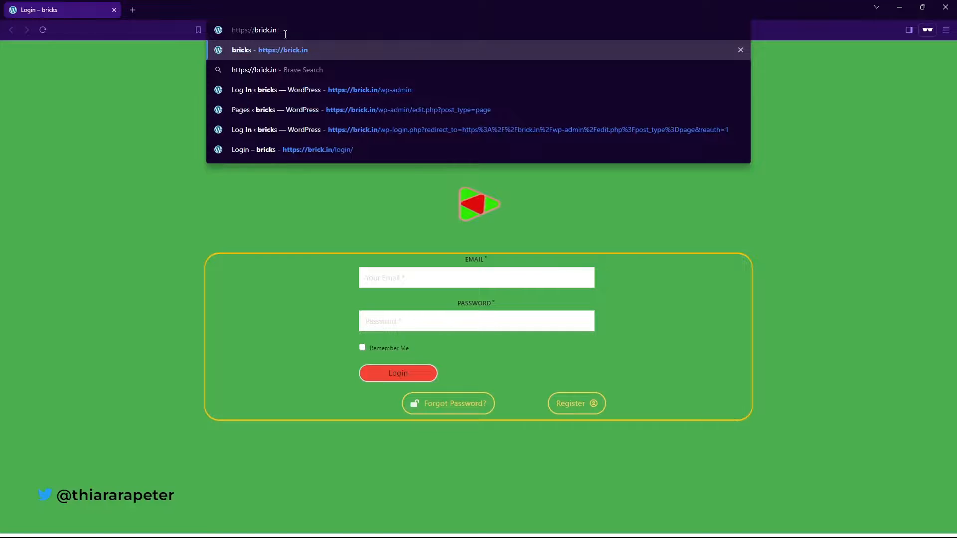
pyautogui.write('/wp-admin')
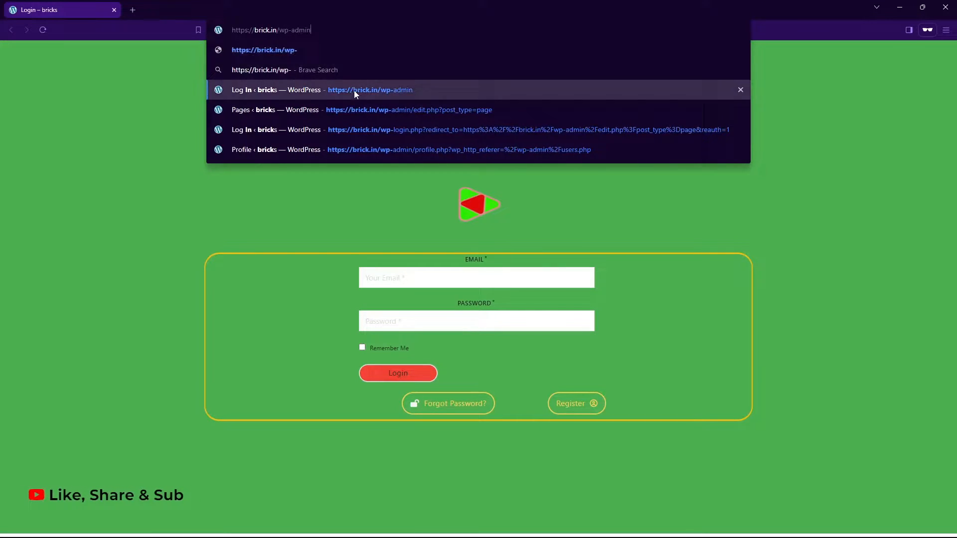
pyautogui.click(354, 90)
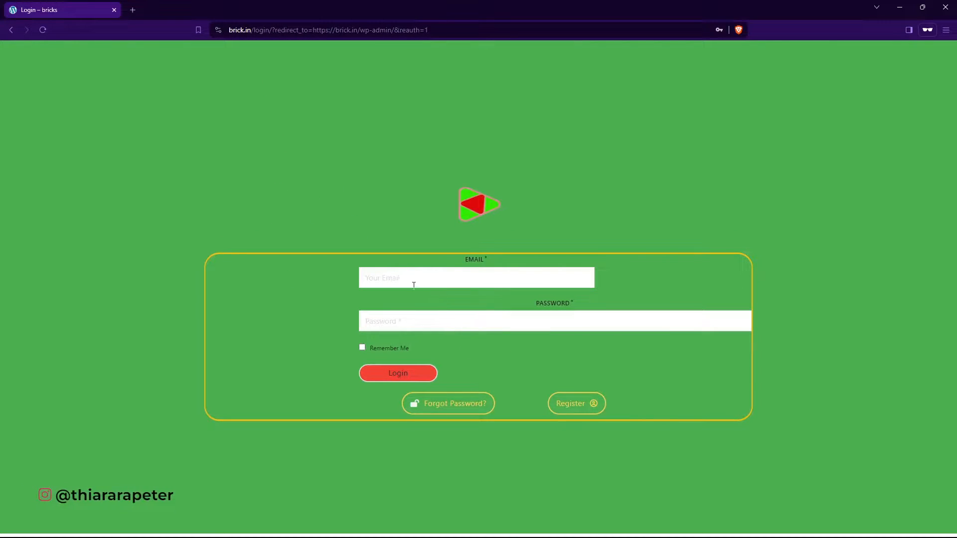
# Remove the redirect query from the page address and load the plain brick.in/login/ page.
pyautogui.click(501, 321)
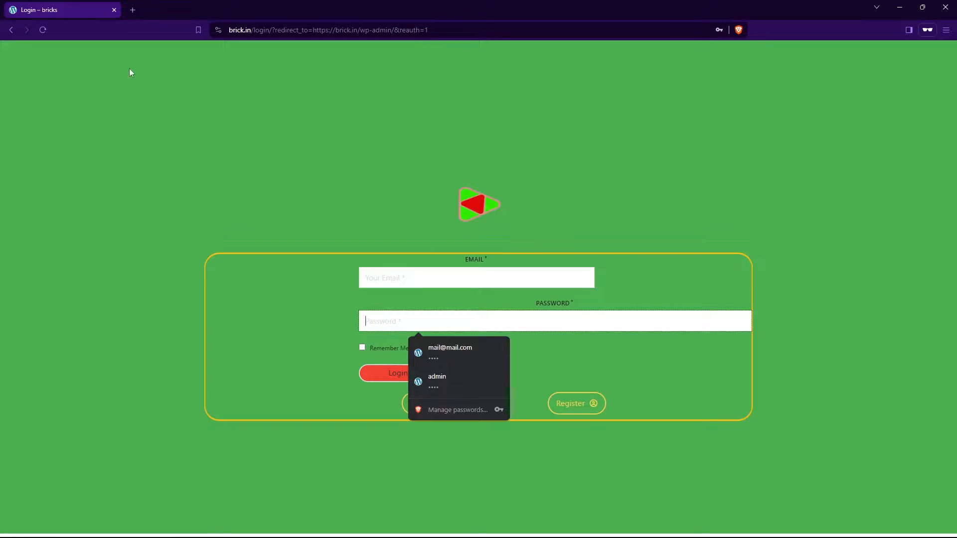
pyautogui.moveTo(294, 30); pyautogui.dragTo(562, 43)
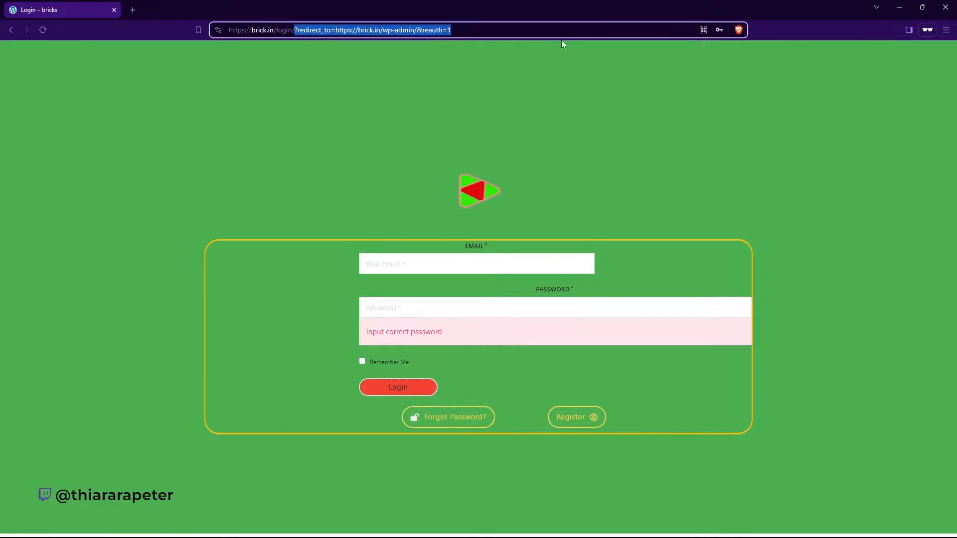
pyautogui.press('BackSpace')
pyautogui.press('Return')
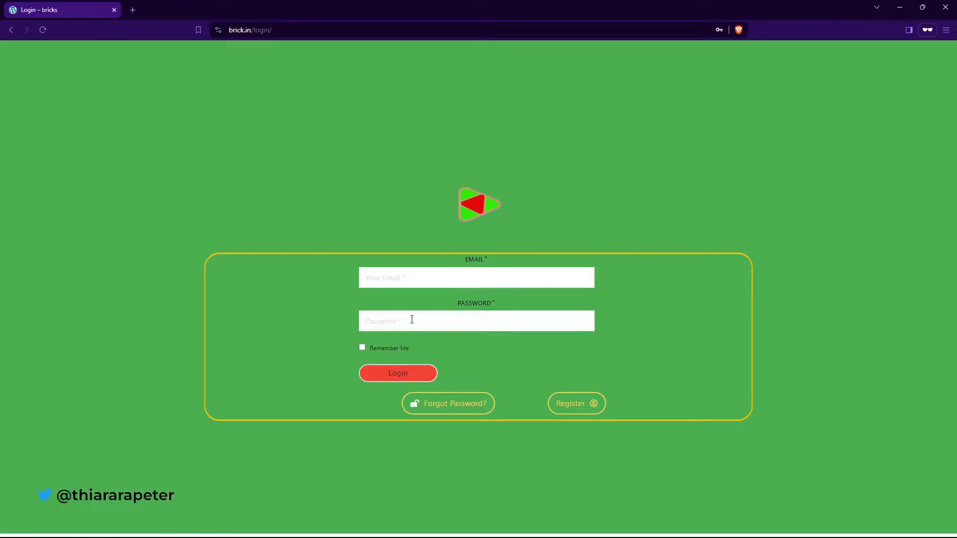
# Try to log in with the saved email account and its stored password, and highlight the form's response message.
pyautogui.click(388, 279)
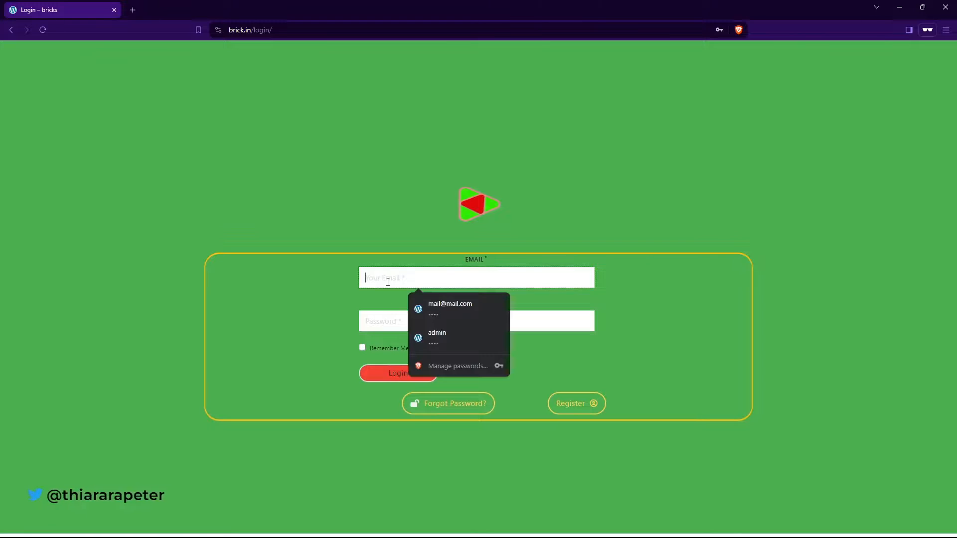
pyautogui.click(436, 301)
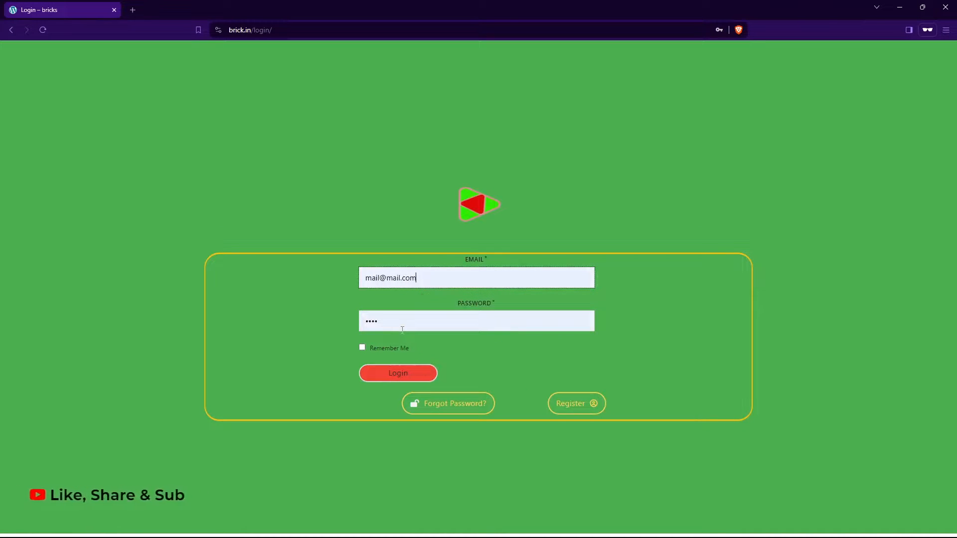
pyautogui.click(404, 372)
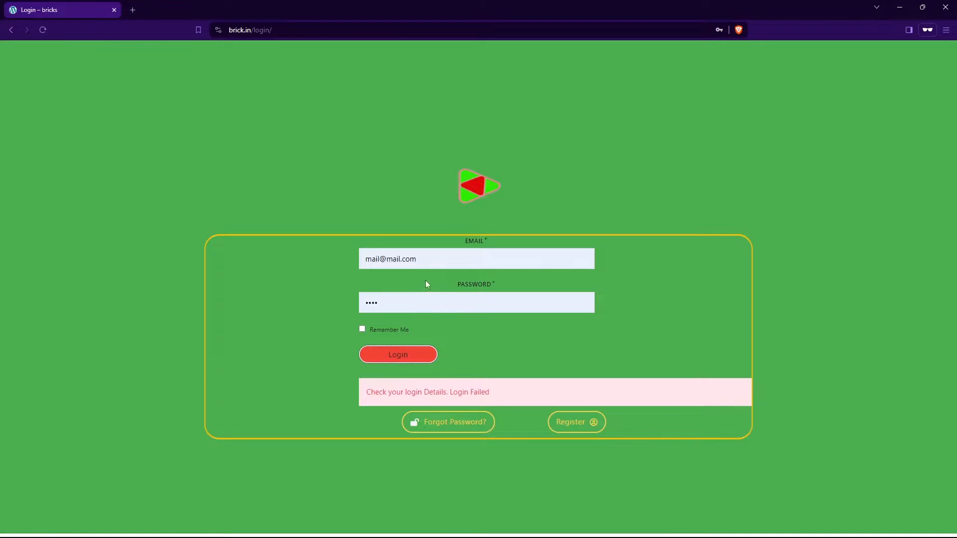
pyautogui.moveTo(491, 392); pyautogui.dragTo(366, 399)
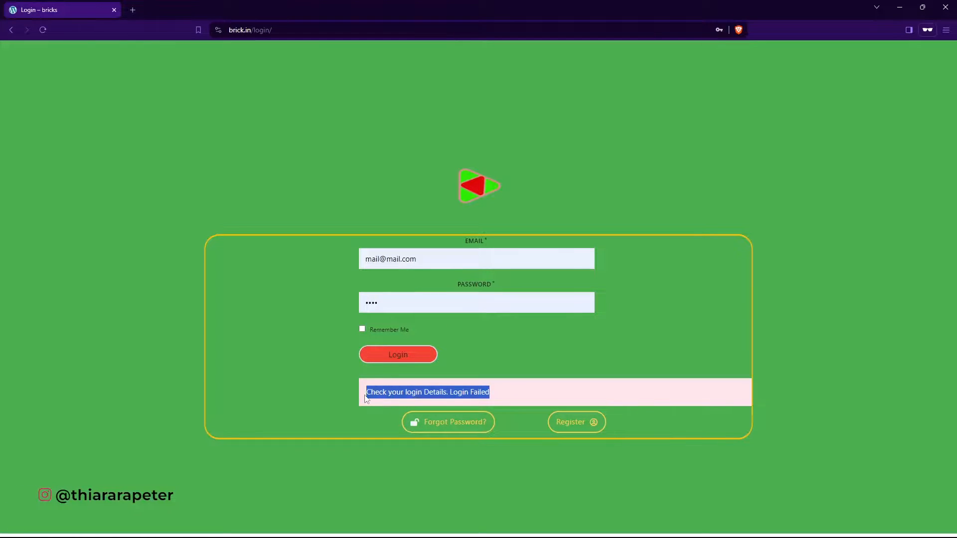
# Replace the account password in the login form with a different one and submit the form.
pyautogui.click(398, 309)
pyautogui.moveTo(398, 309); pyautogui.dragTo(333, 314)
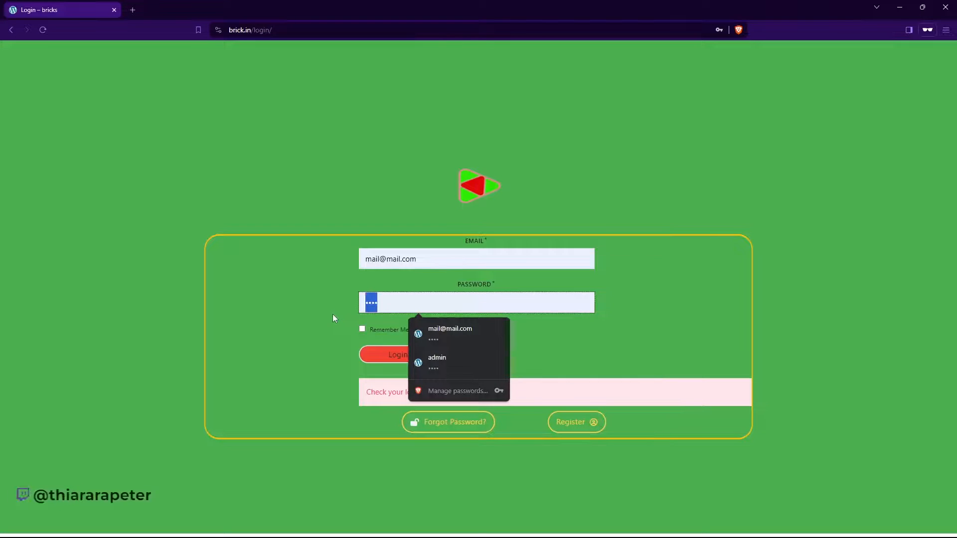
pyautogui.write('••••')
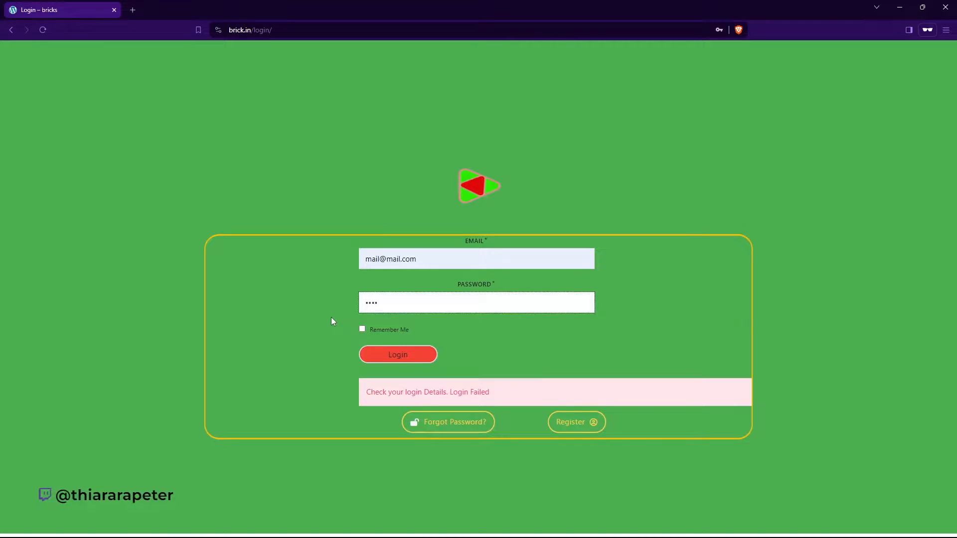
pyautogui.write('••')
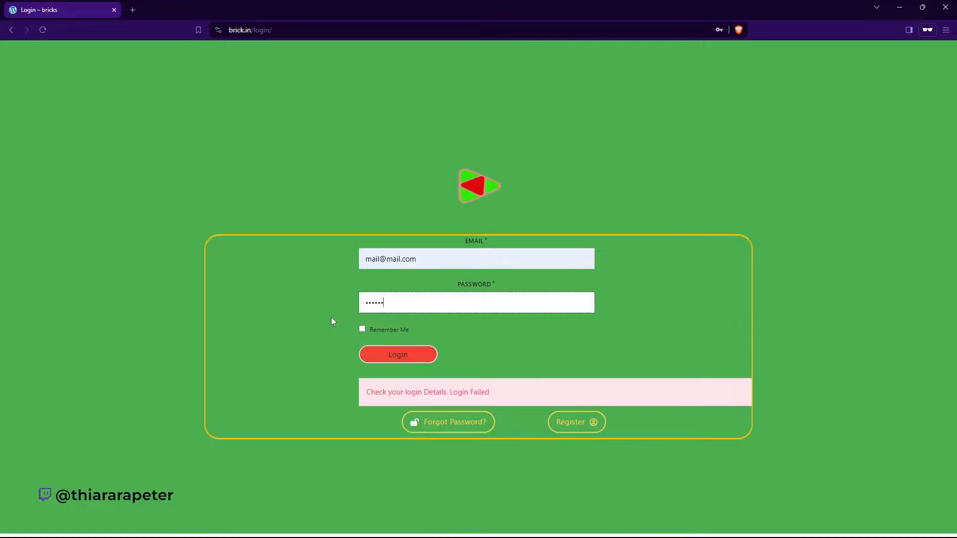
pyautogui.click(396, 358)
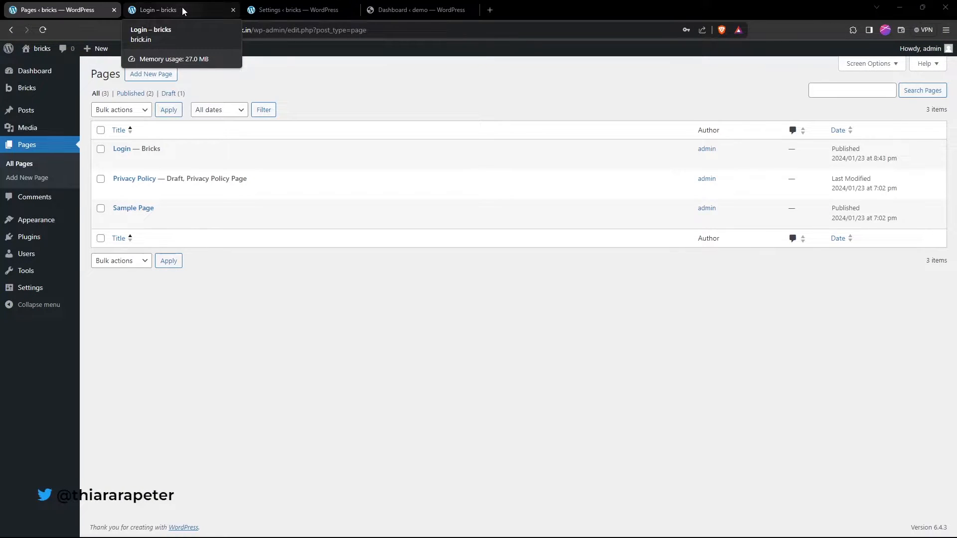
# View the brick.in login page as a signed-in user and examine the text below the logo.
pyautogui.click(182, 11)
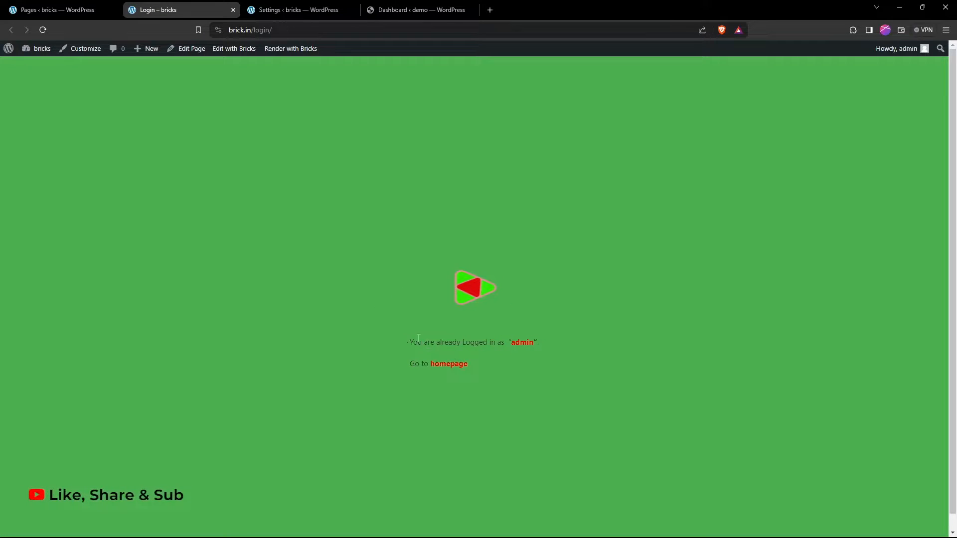
pyautogui.moveTo(412, 342); pyautogui.dragTo(539, 387)
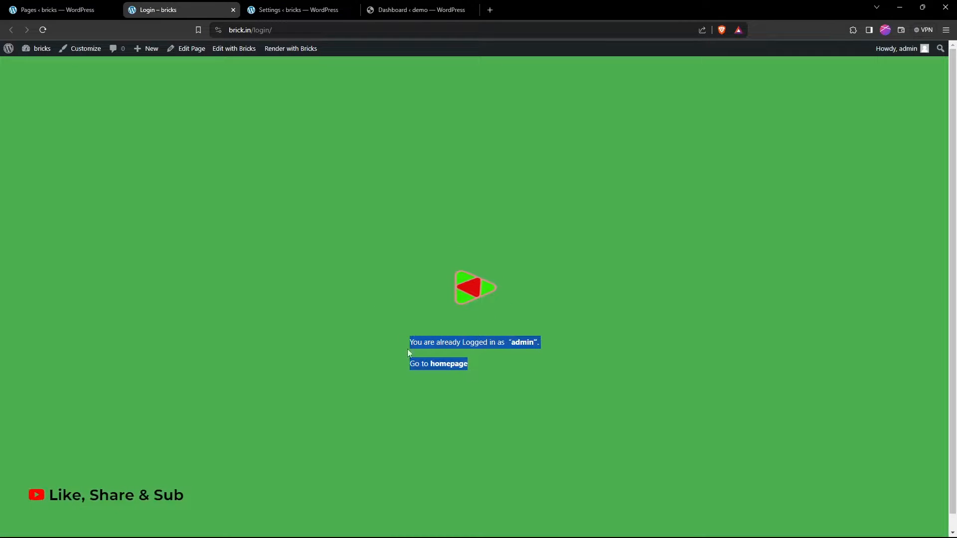
pyautogui.click(432, 396)
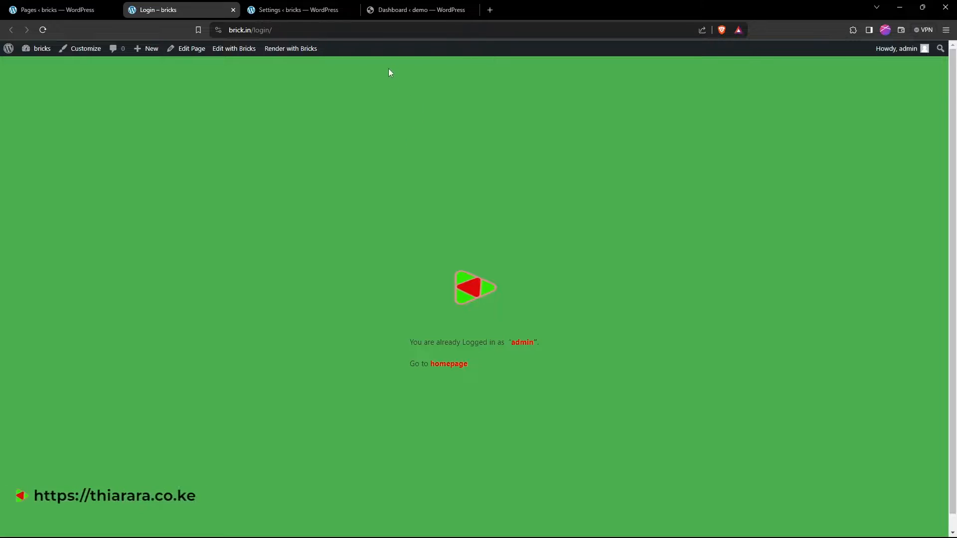
# Switch to the demo site's WordPress dashboard and open the new page editor in a separate browser tab.
pyautogui.click(407, 16)
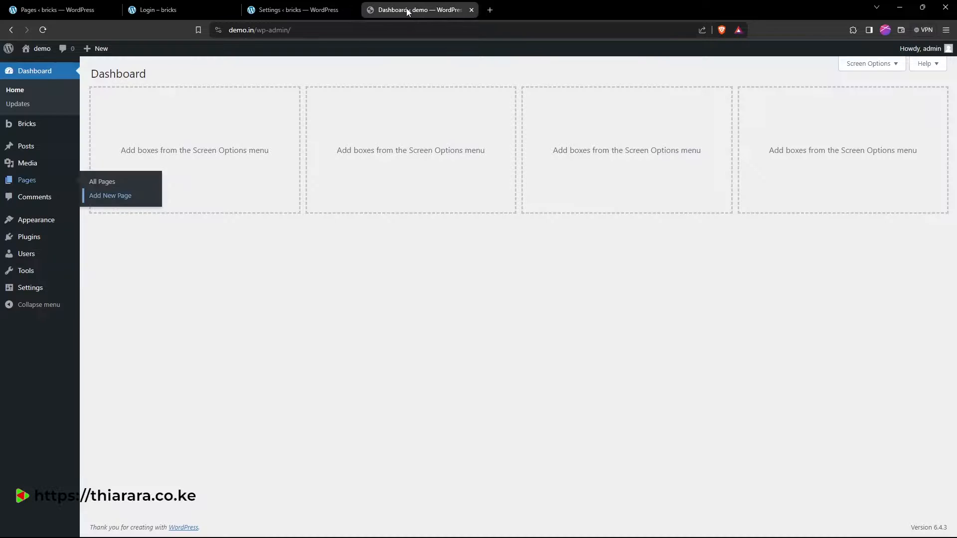
pyautogui.moveTo(43, 166)
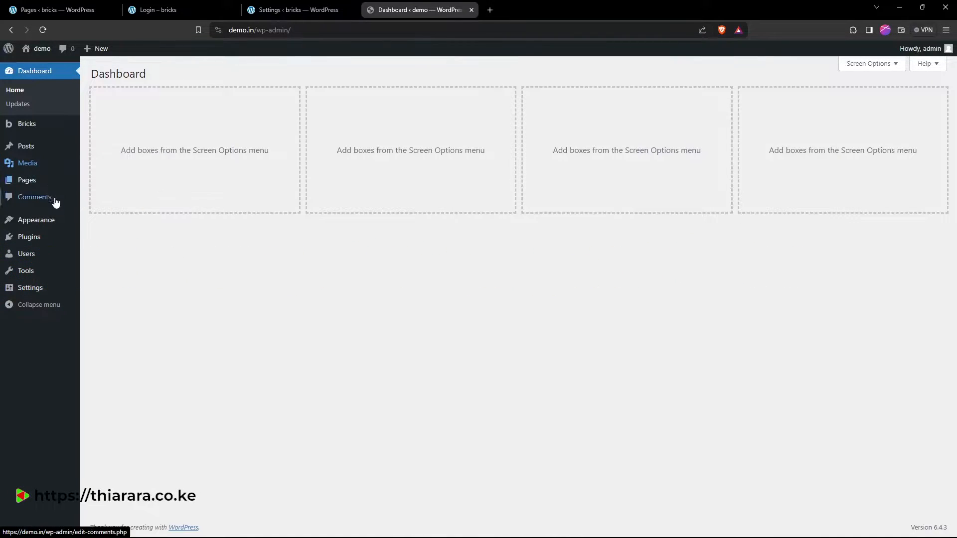
pyautogui.moveTo(32, 128)
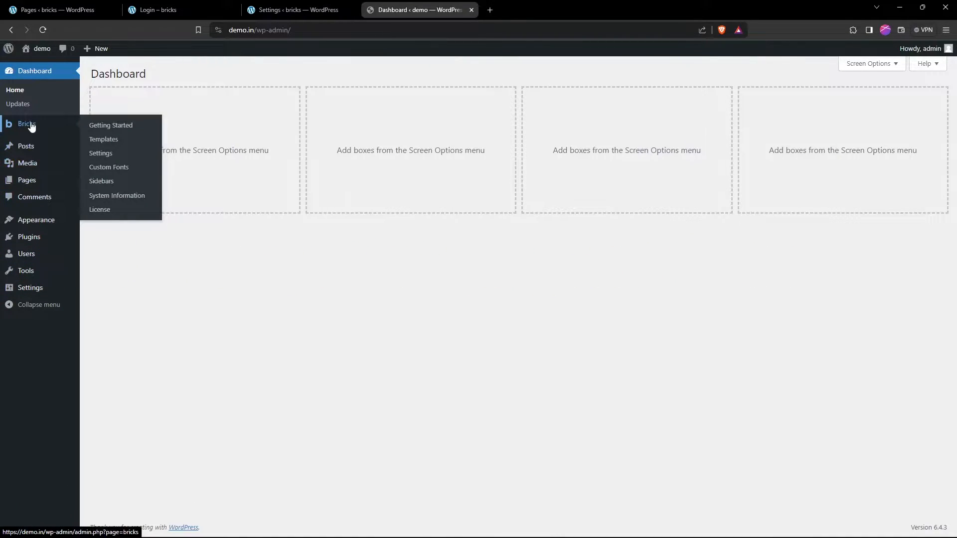
pyautogui.moveTo(28, 185)
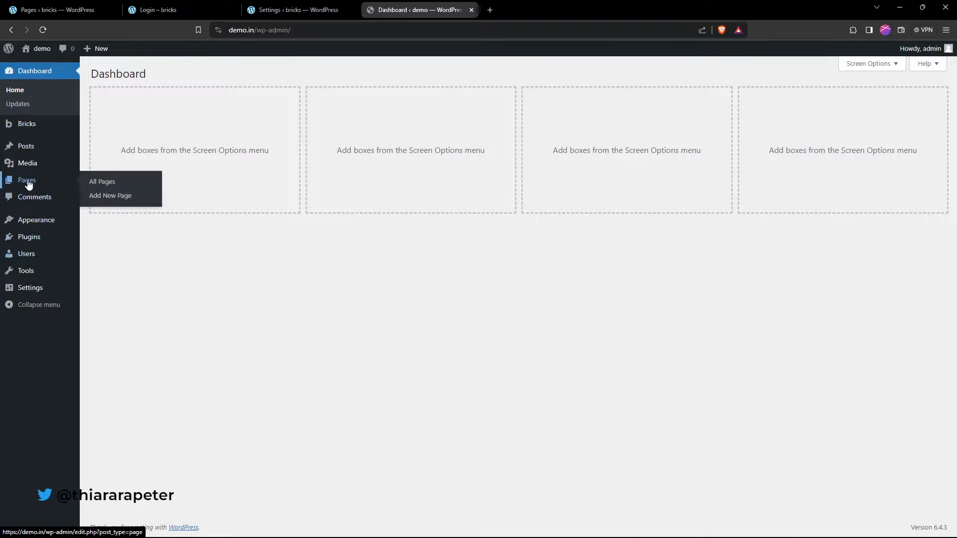
pyautogui.rightClick(108, 197)
pyautogui.press('Escape')
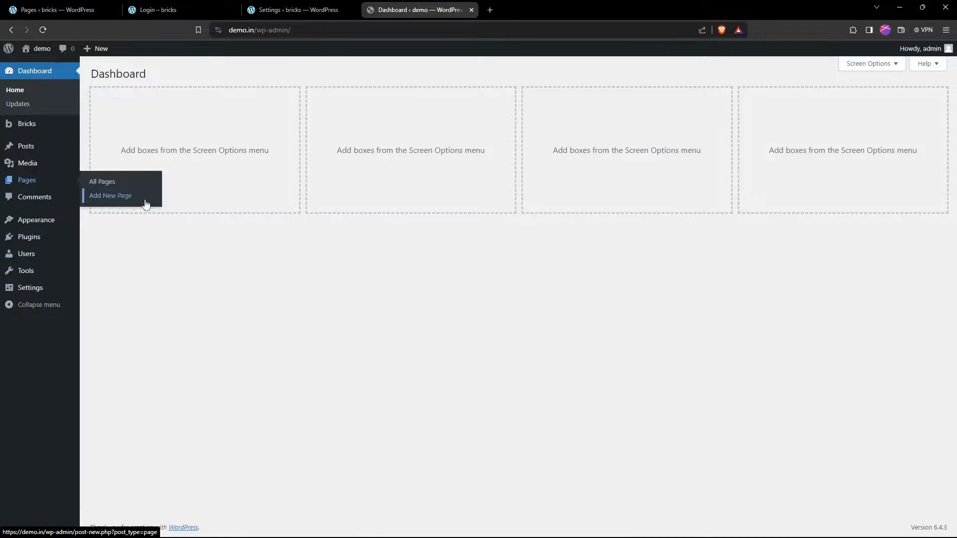
pyautogui.middleClick(145, 202)
pyautogui.click(523, 10)
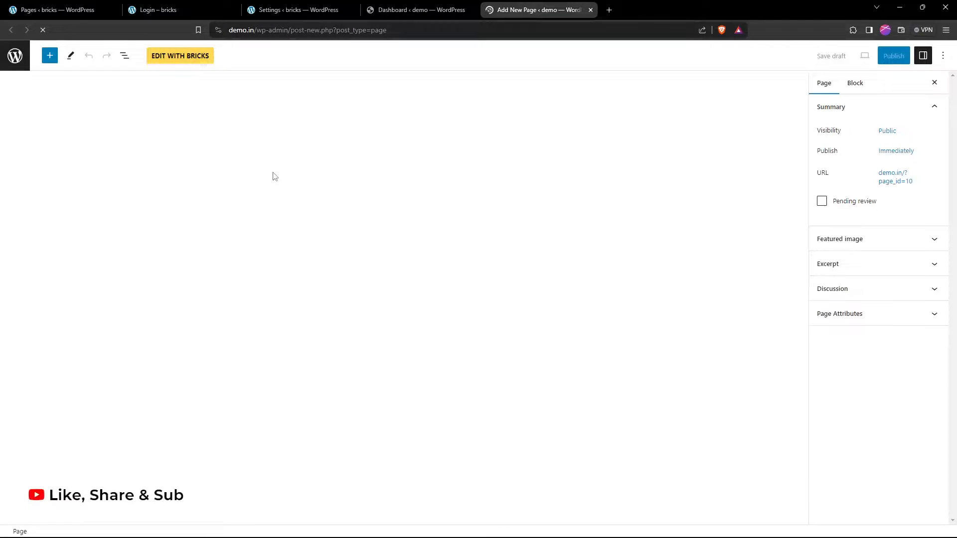
# Title the new page "login" and publish it.
pyautogui.write('login')
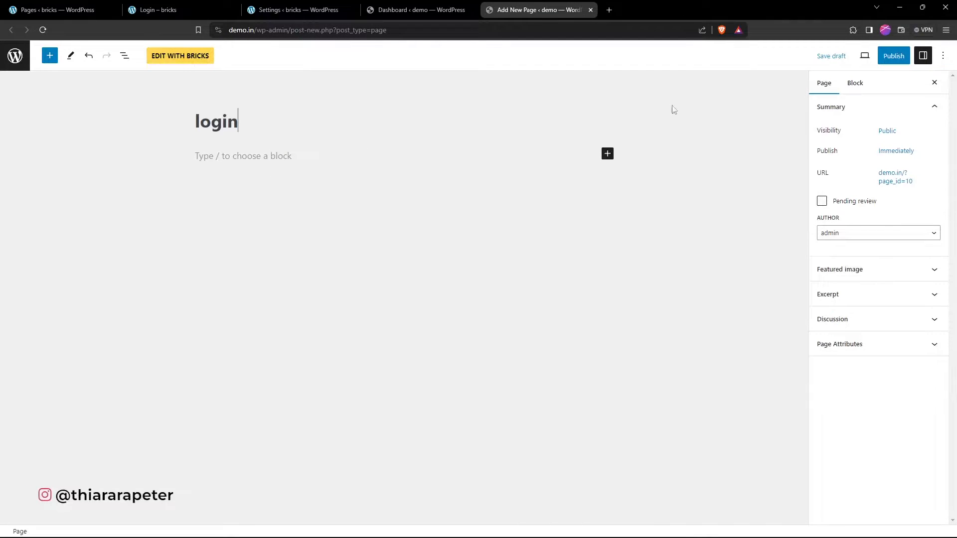
pyautogui.click(893, 56)
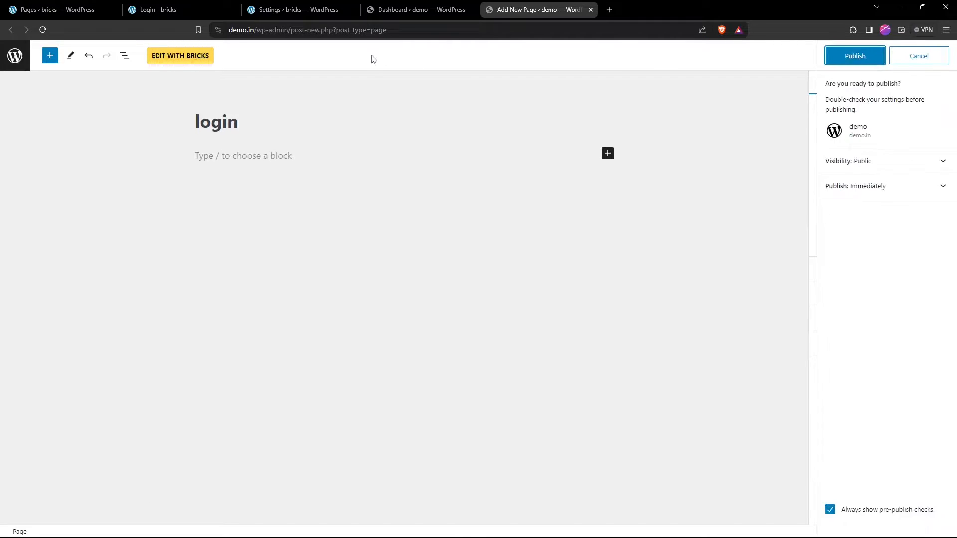
pyautogui.click(855, 56)
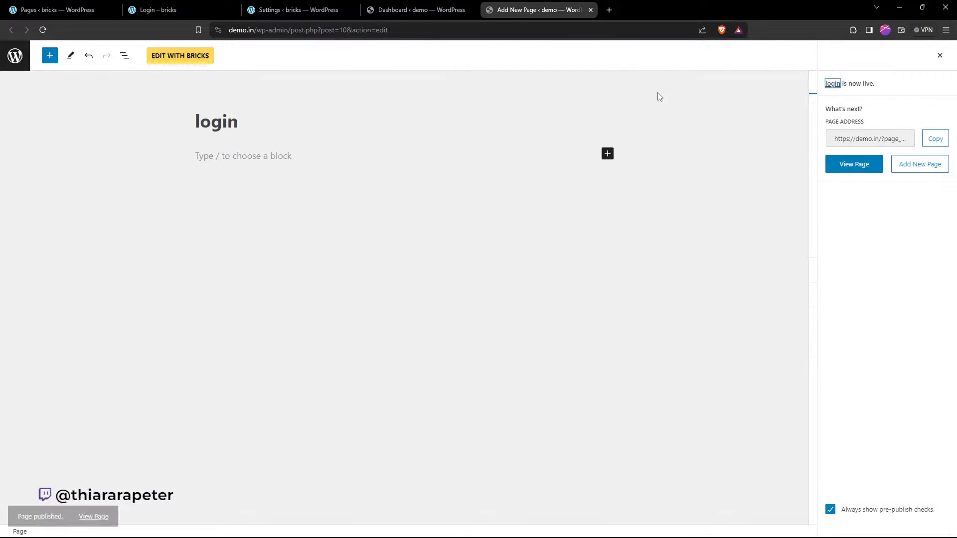
# Open the login page for editing with Bricks in a new browser tab and close the WordPress editor tab.
pyautogui.rightClick(186, 57)
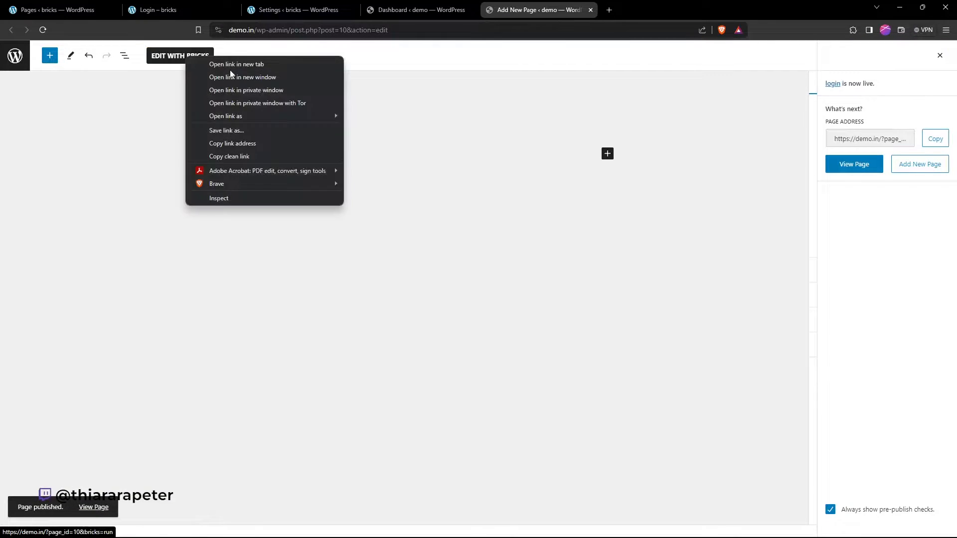
pyautogui.click(235, 64)
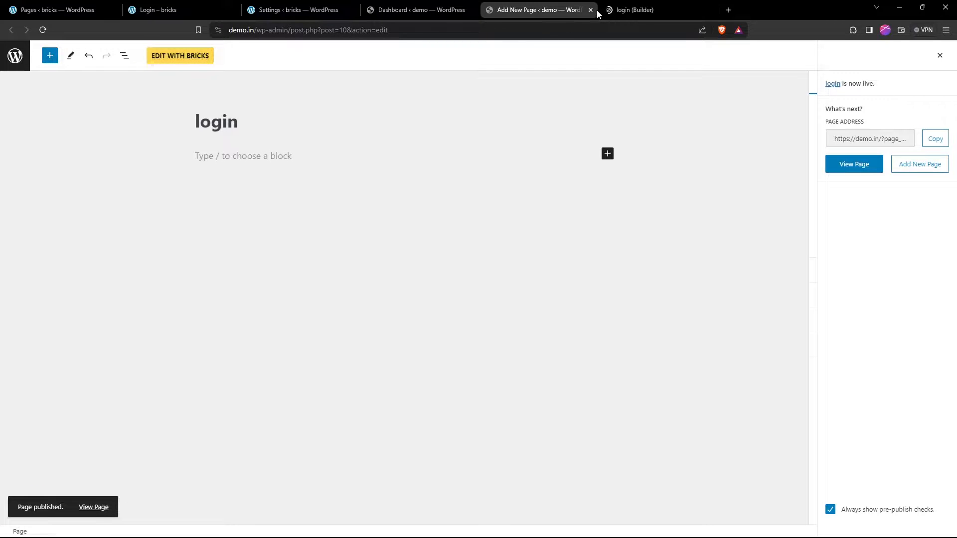
pyautogui.click(591, 10)
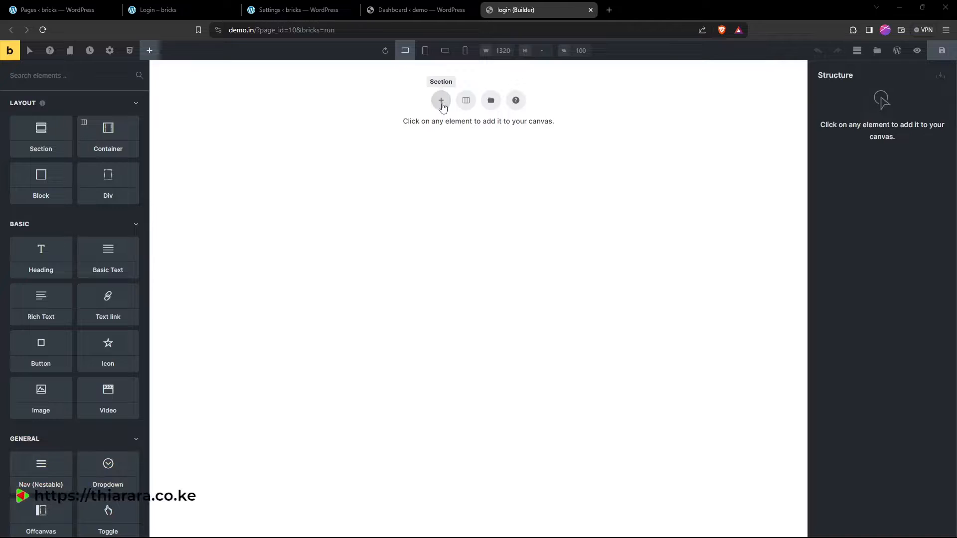
# Add a section to the empty canvas and select its container.
pyautogui.click(441, 103)
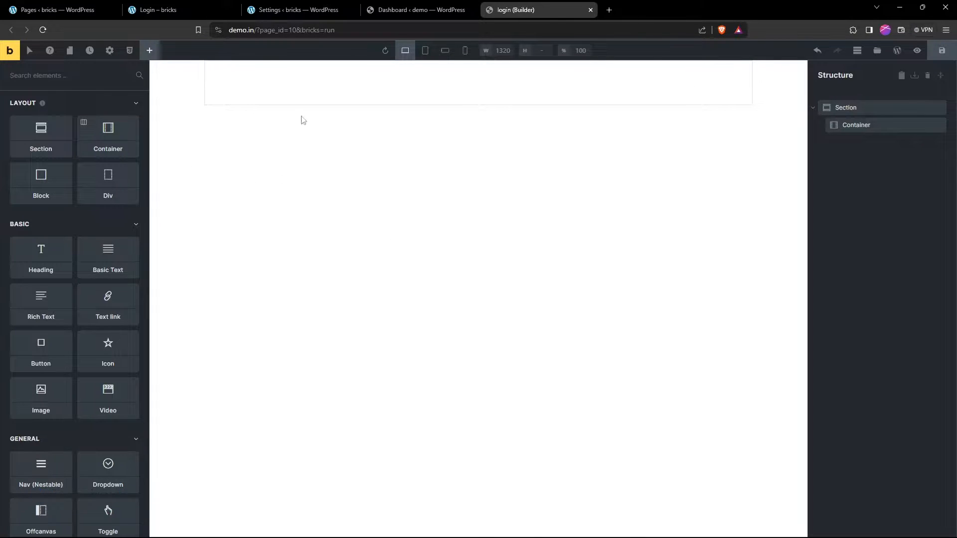
pyautogui.click(306, 90)
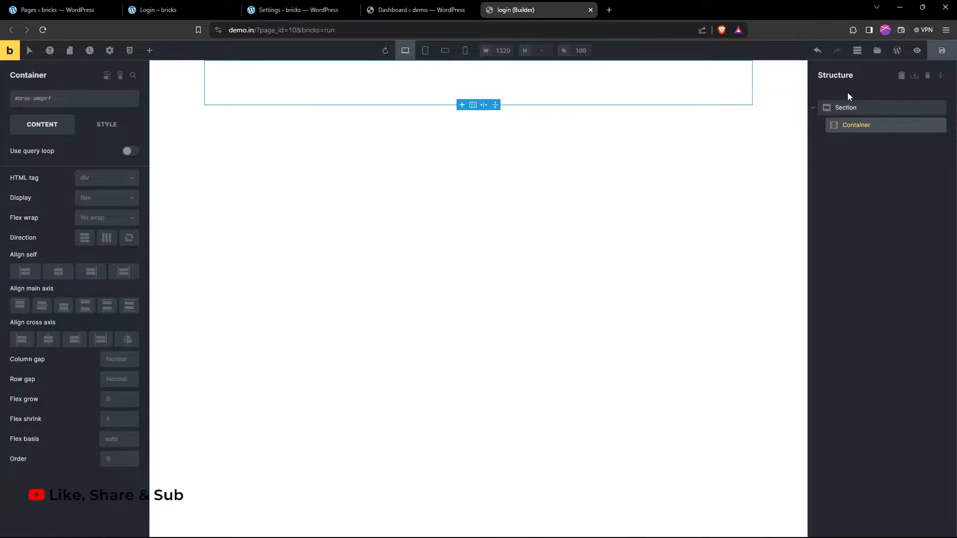
# Set the section's top margin to 100.
pyautogui.click(851, 107)
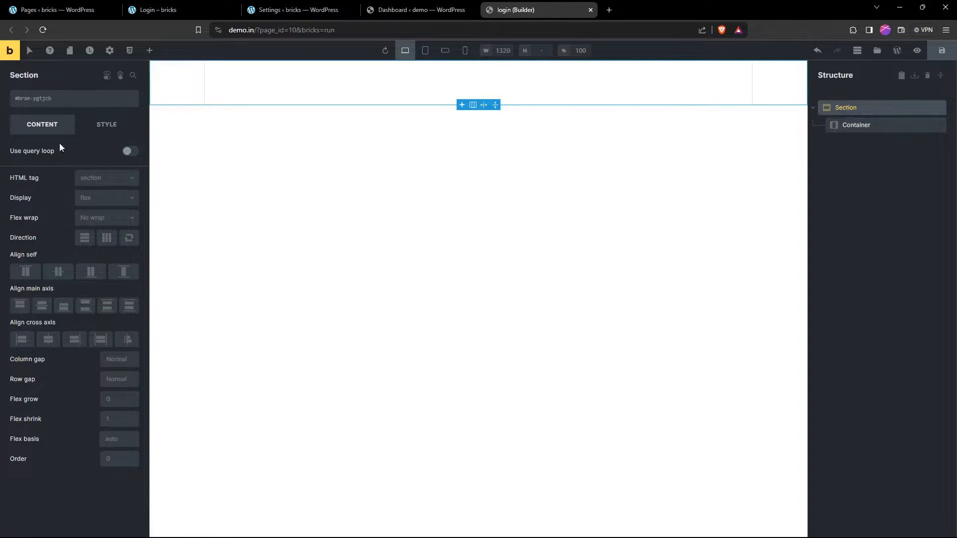
pyautogui.click(118, 128)
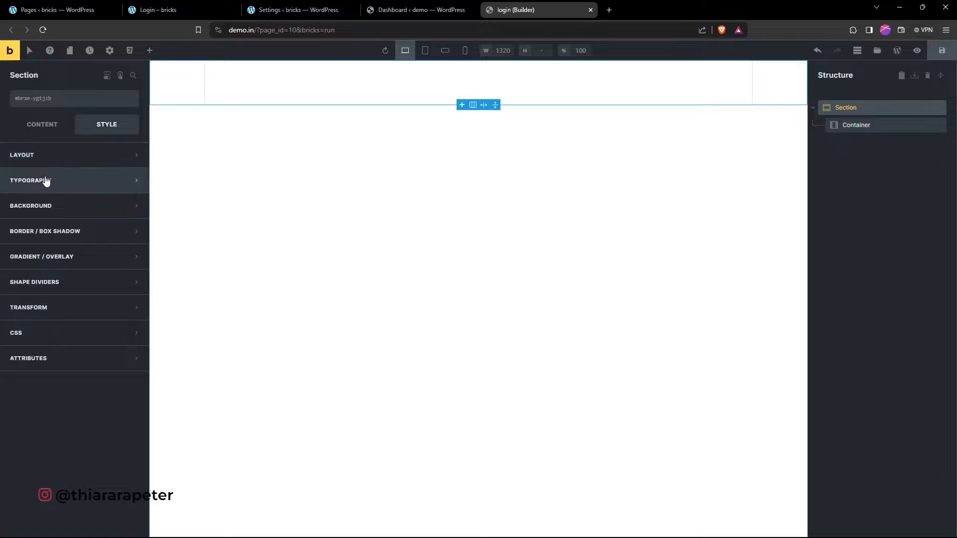
pyautogui.click(52, 160)
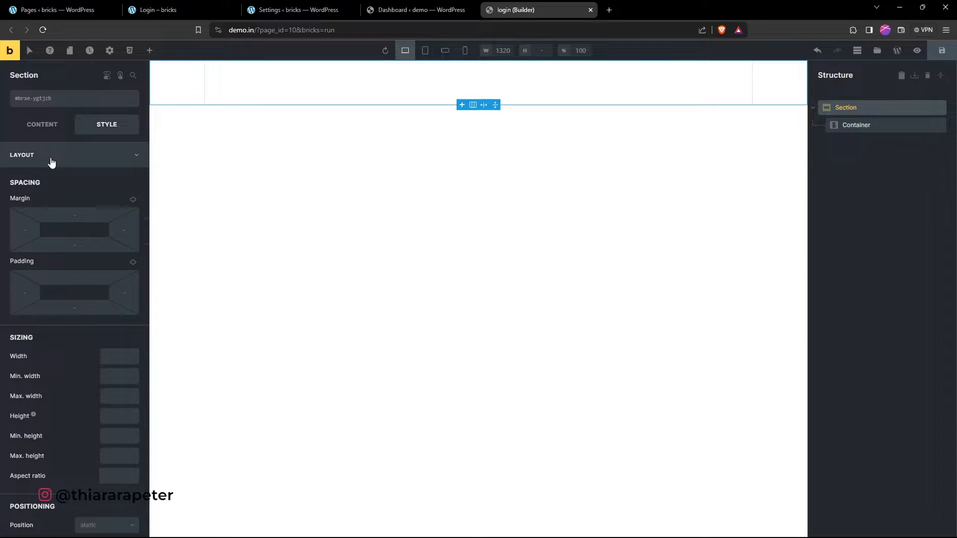
pyautogui.click(67, 216)
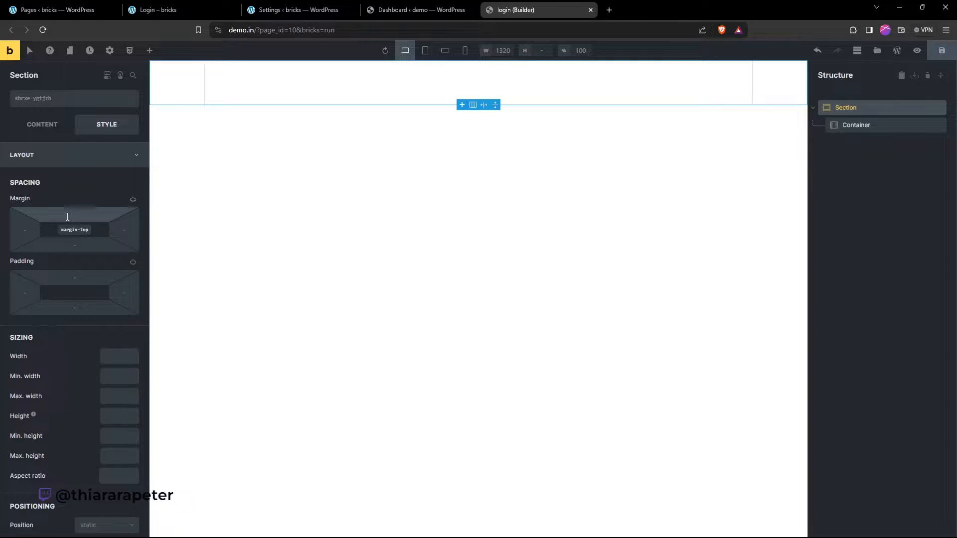
pyautogui.write('20')
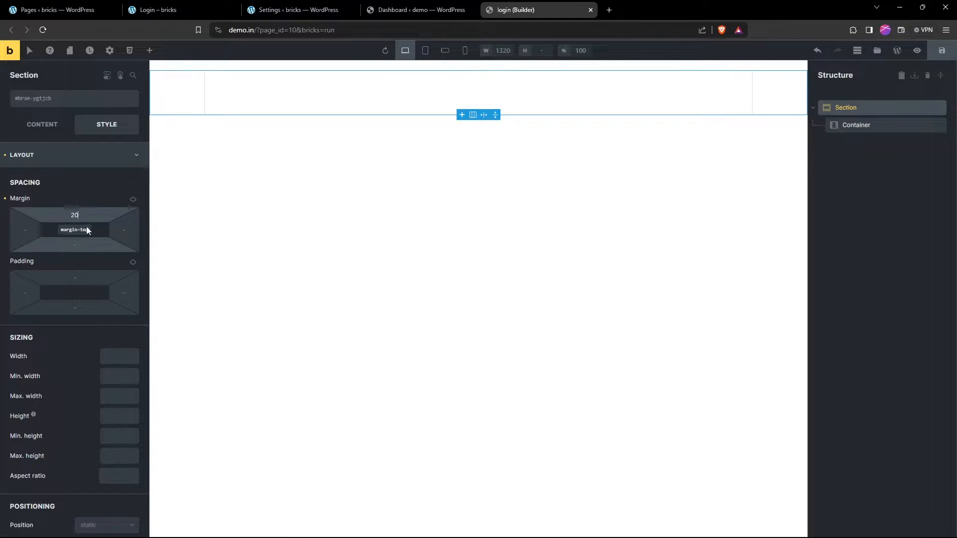
pyautogui.press('BackSpace')
pyautogui.press('BackSpace')
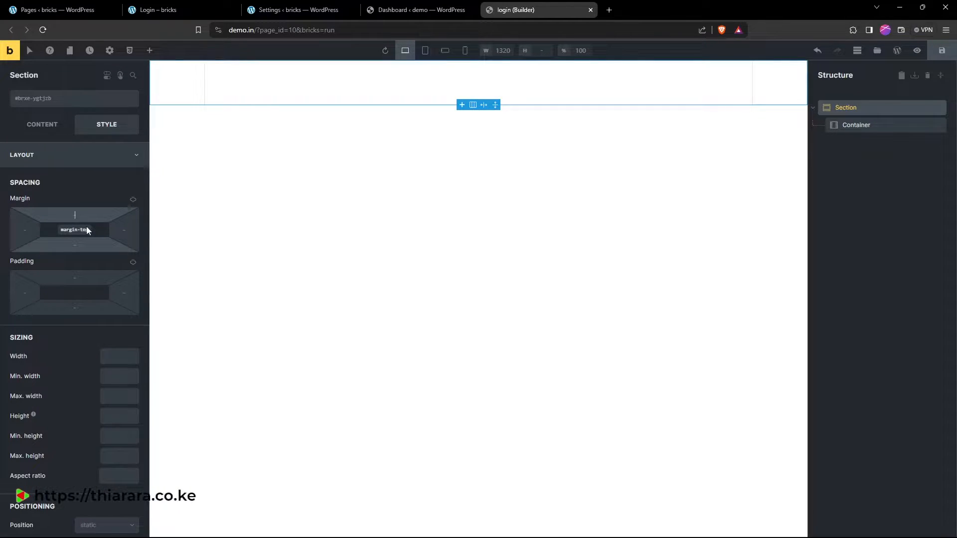
pyautogui.write('100')
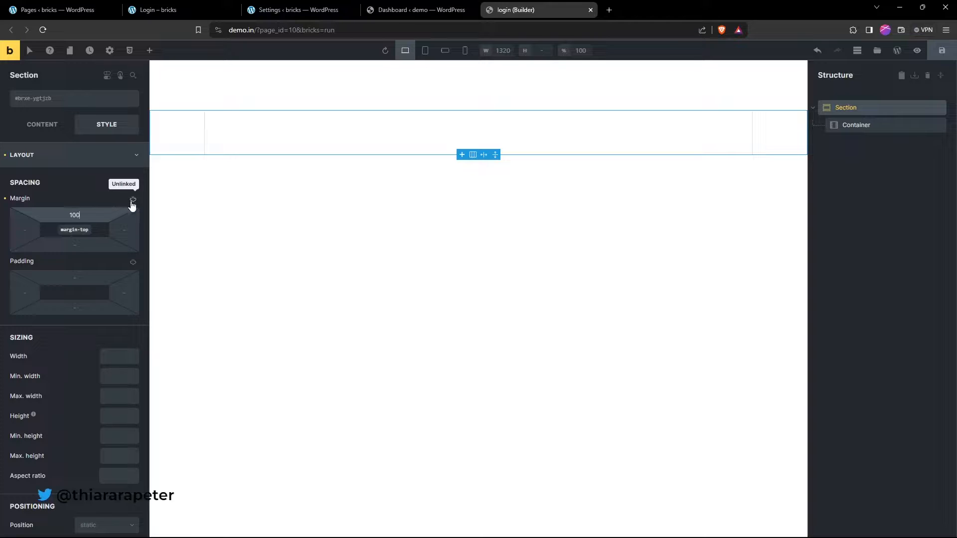
# Try linking the section's margin across all sides, and clear the bottom, left and right margins.
pyautogui.click(133, 200)
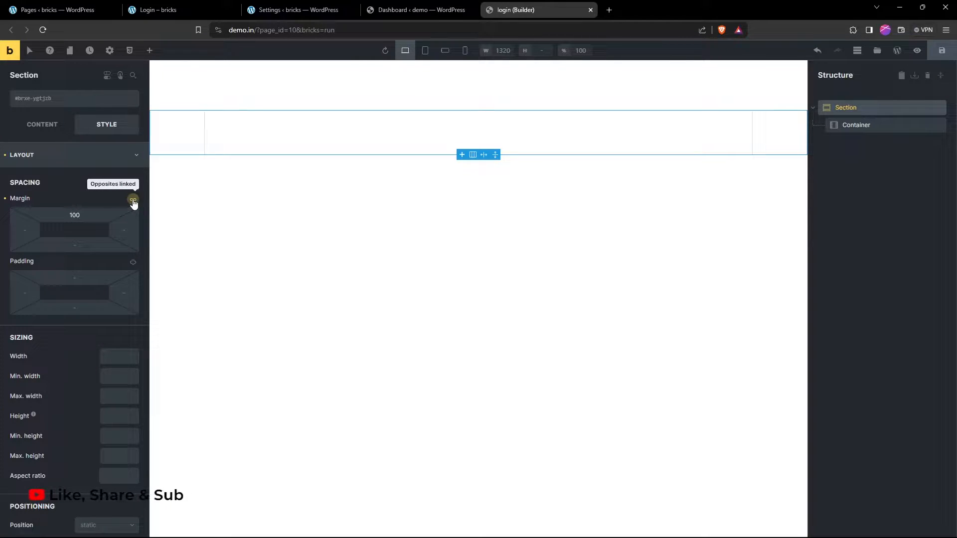
pyautogui.click(133, 201)
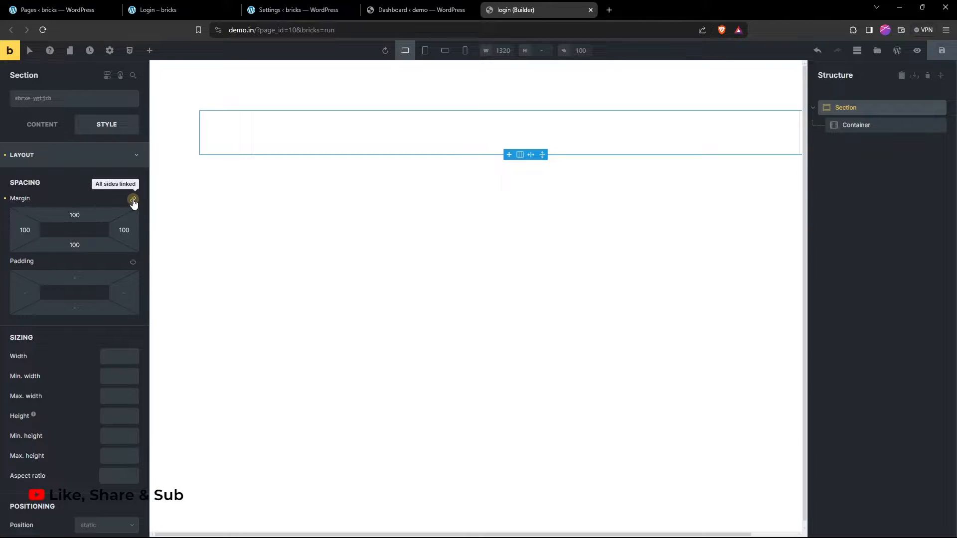
pyautogui.click(134, 201)
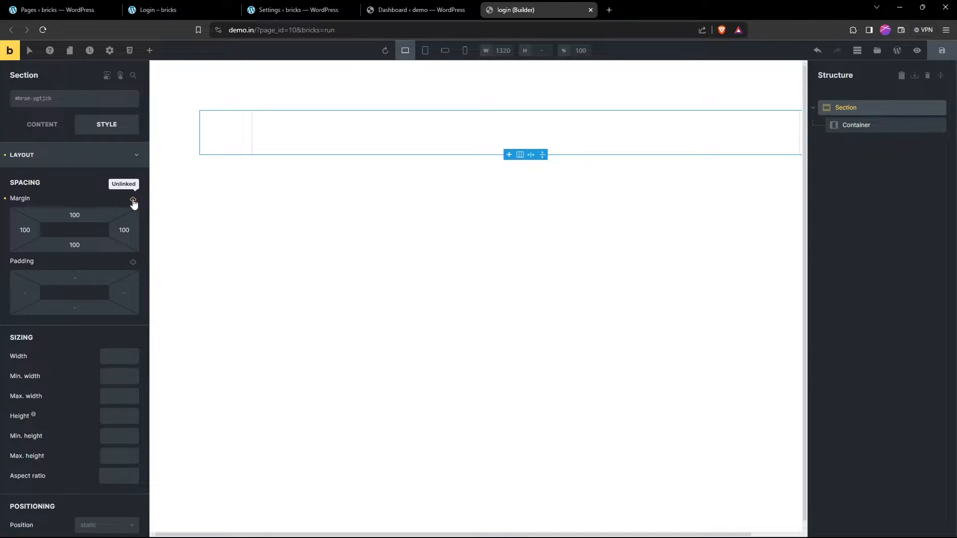
pyautogui.click(87, 246)
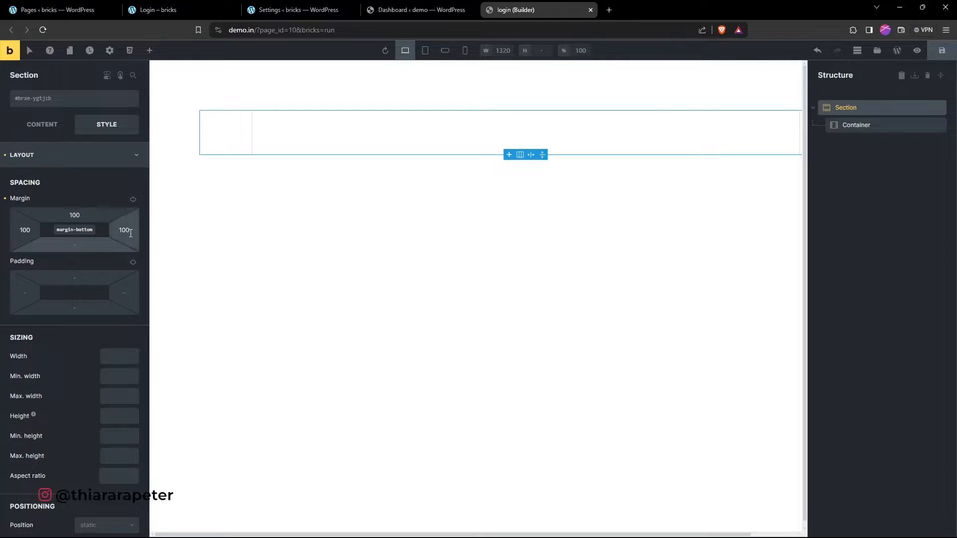
pyautogui.moveTo(37, 229); pyautogui.dragTo(7, 233)
pyautogui.press('BackSpace')
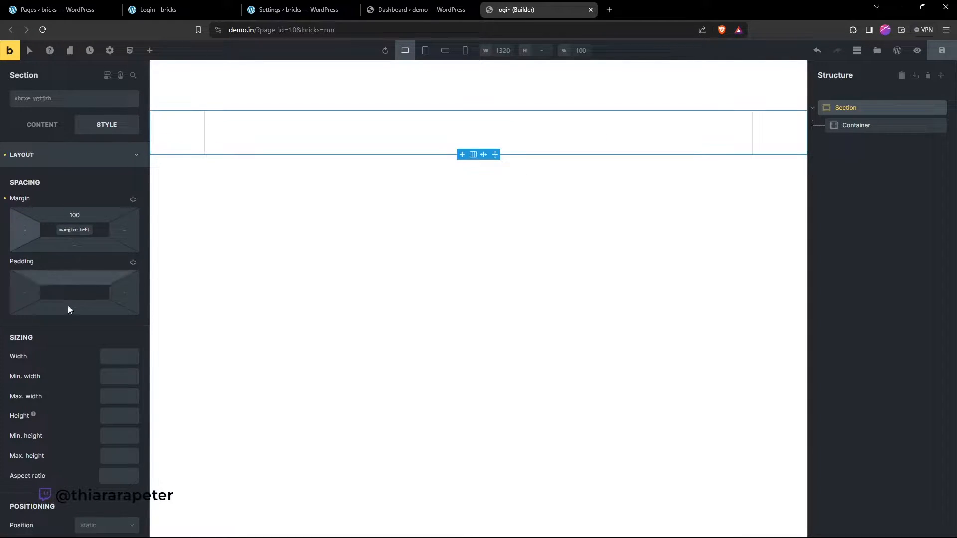
# Try section widths of 20, 200 and 2000, and clear the width value.
pyautogui.scroll(-3, 44, 273)
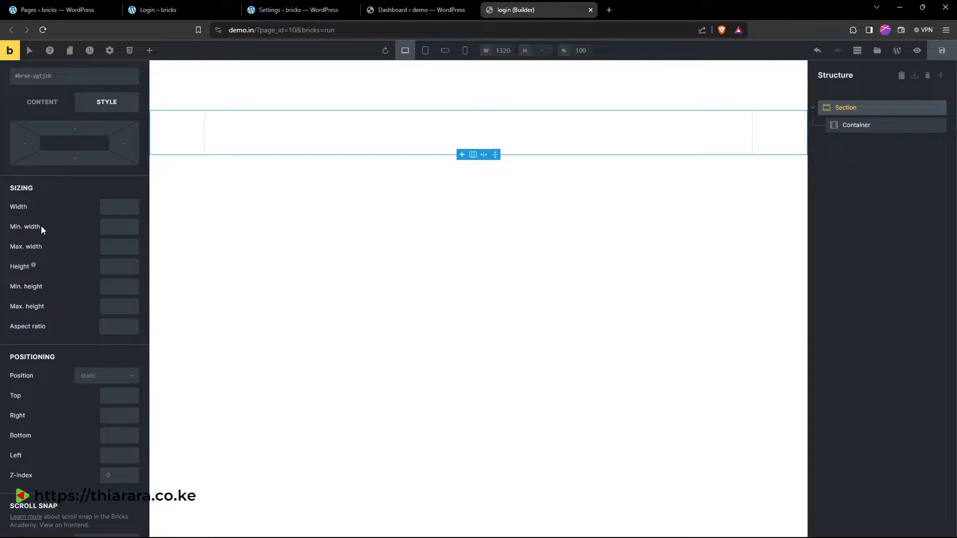
pyautogui.click(110, 224)
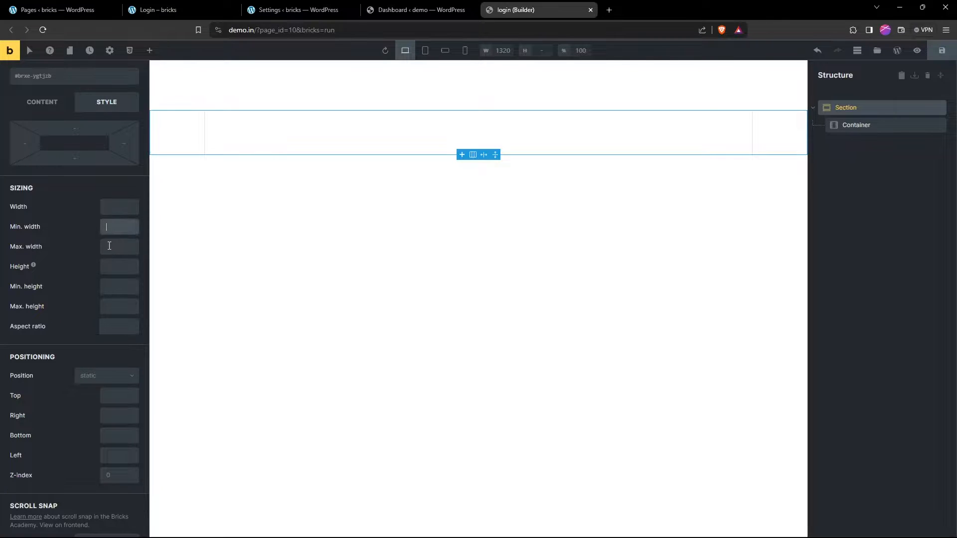
pyautogui.click(109, 245)
pyautogui.click(113, 227)
pyautogui.click(111, 244)
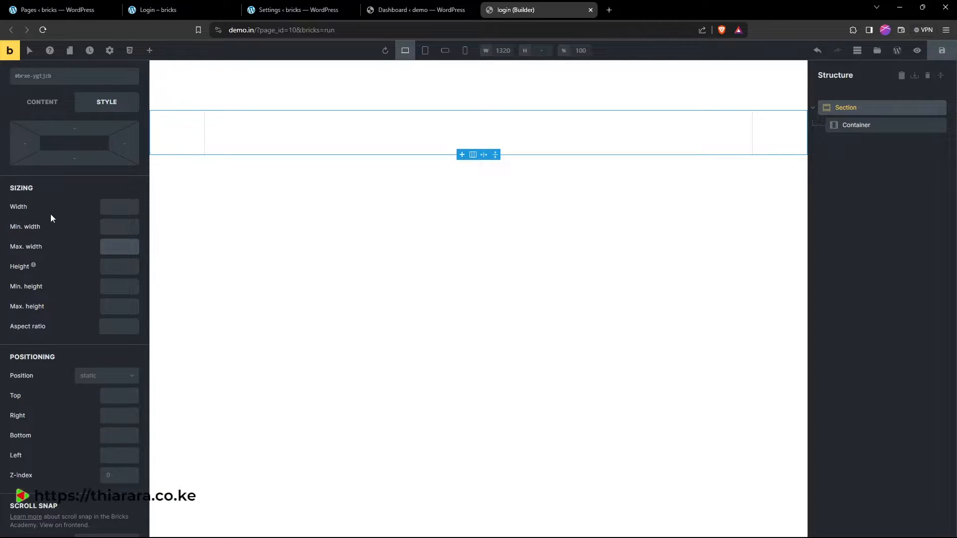
pyautogui.moveTo(4, 212); pyautogui.dragTo(45, 209)
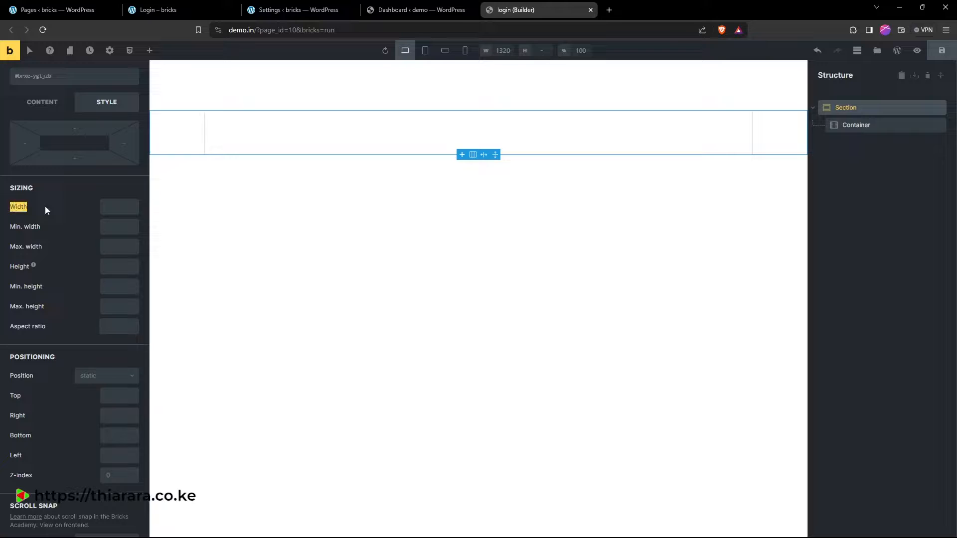
pyautogui.click(103, 206)
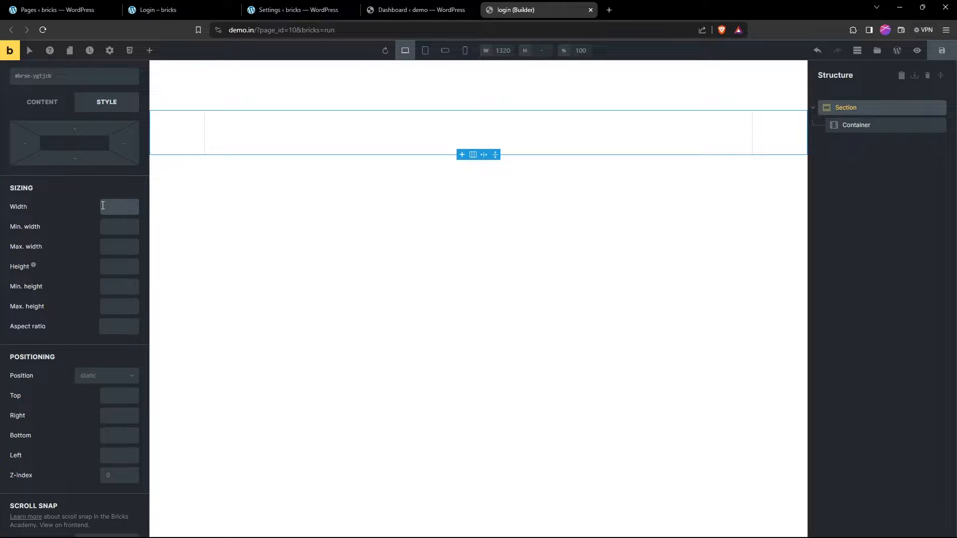
pyautogui.write('20')
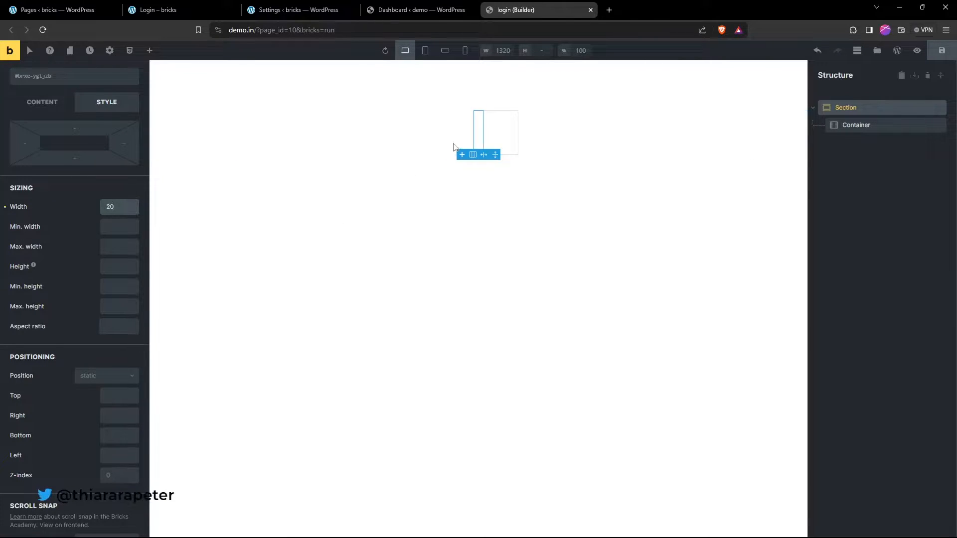
pyautogui.write('0')
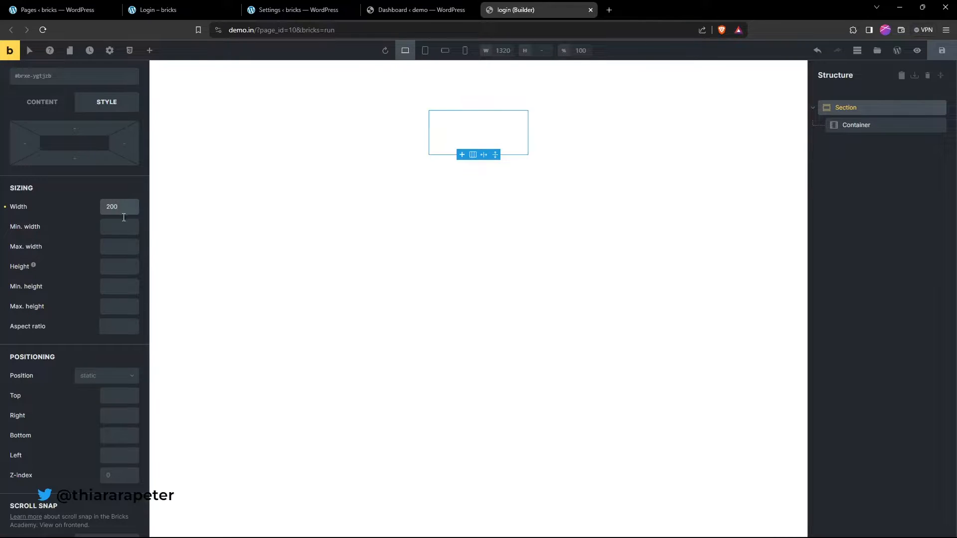
pyautogui.write('0')
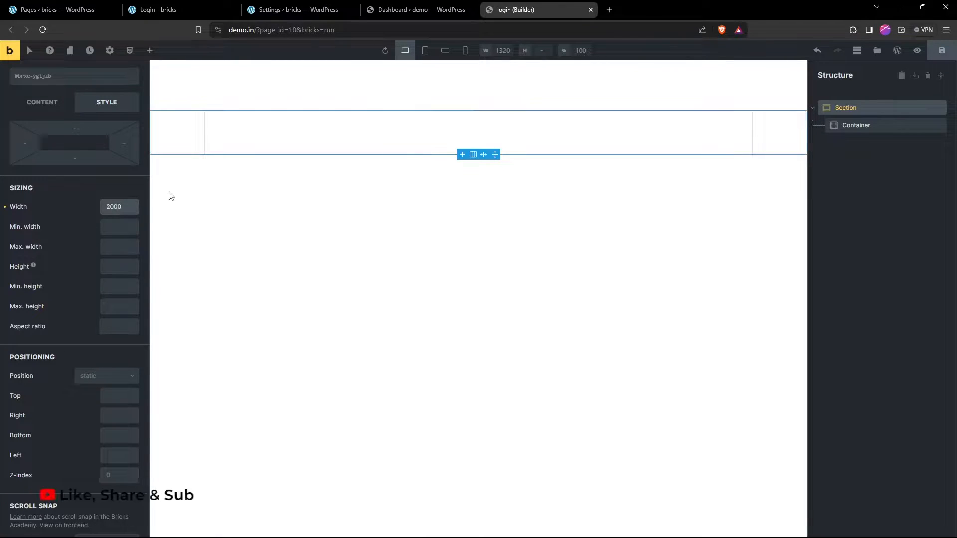
pyautogui.press('BackSpace')
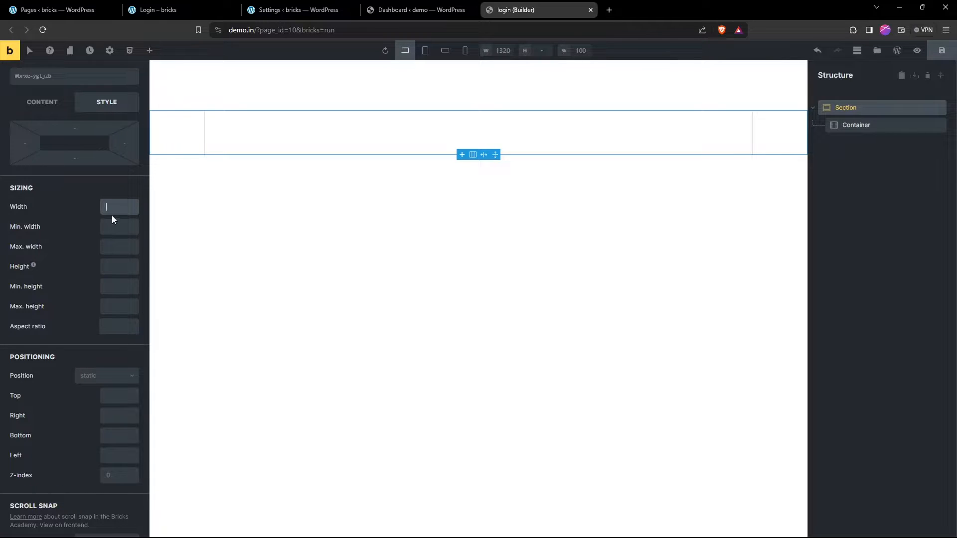
pyautogui.write('0')
pyautogui.press('BackSpace')
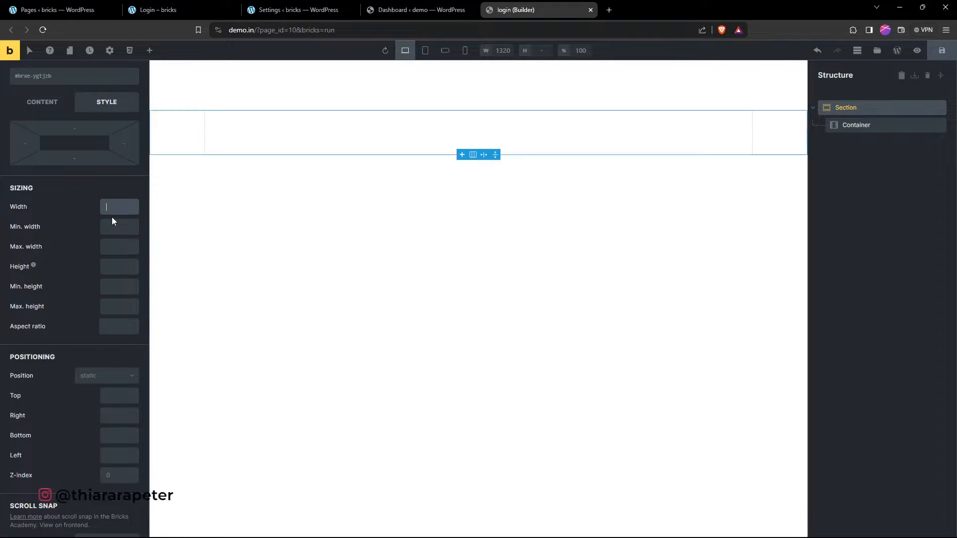
pyautogui.click(263, 239)
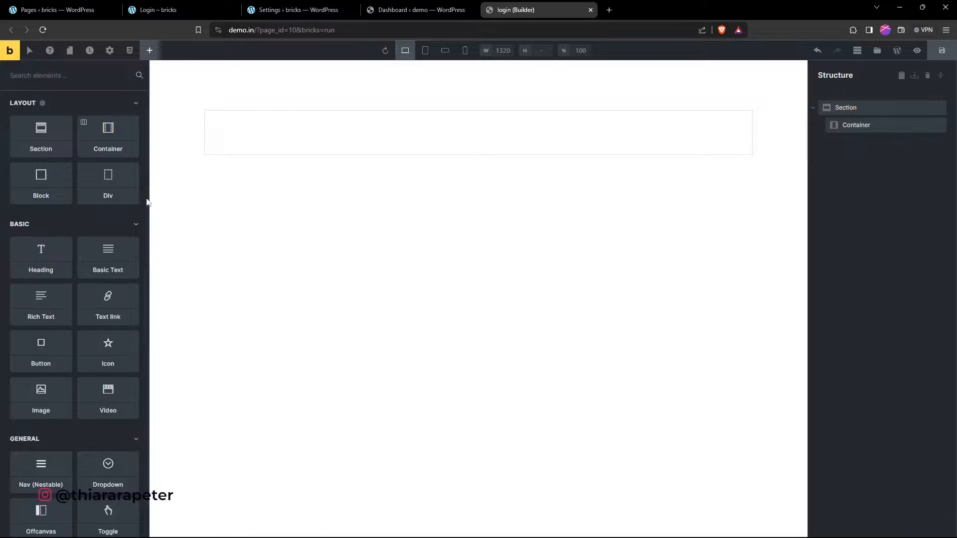
pyautogui.click(322, 128)
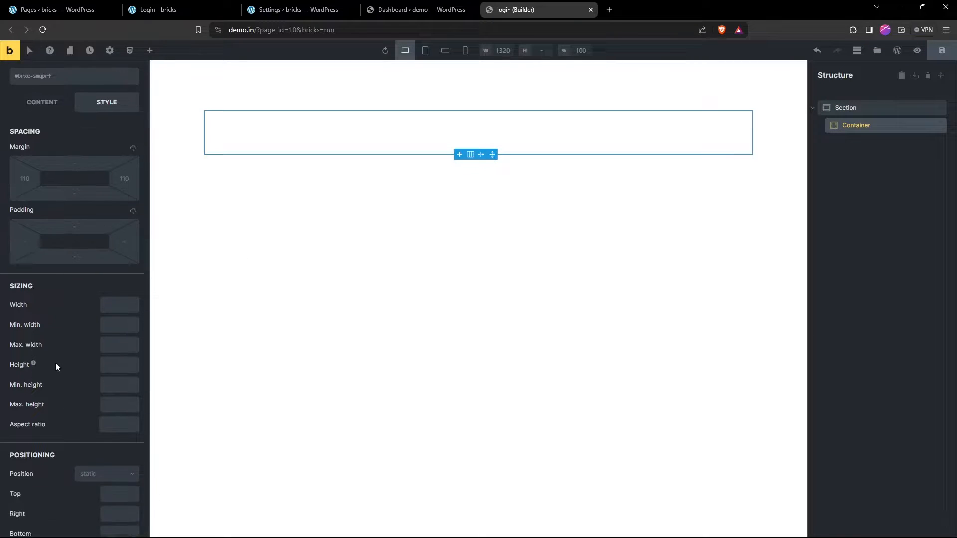
pyautogui.scroll(-1, 50, 364)
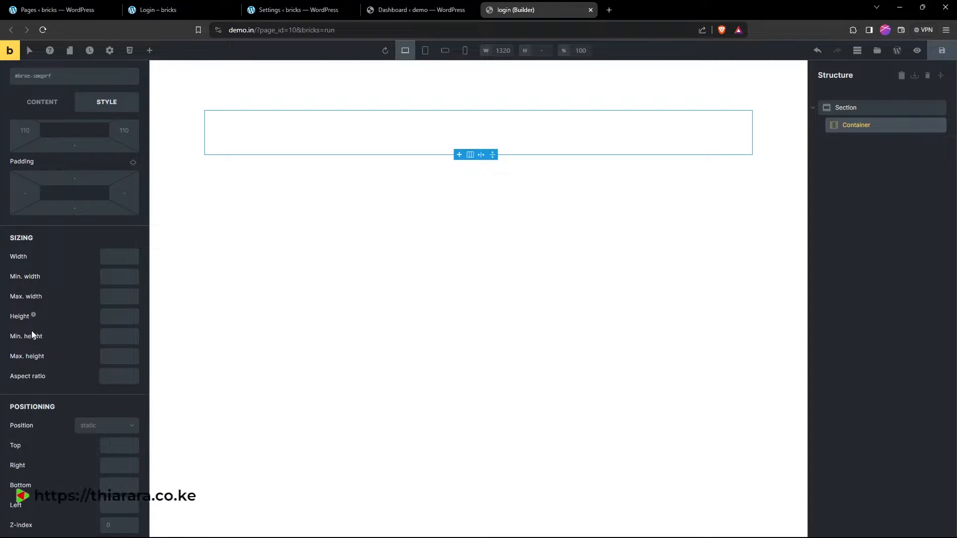
pyautogui.click(107, 312)
# Select the section and set its height to 800.
pyautogui.click(867, 107)
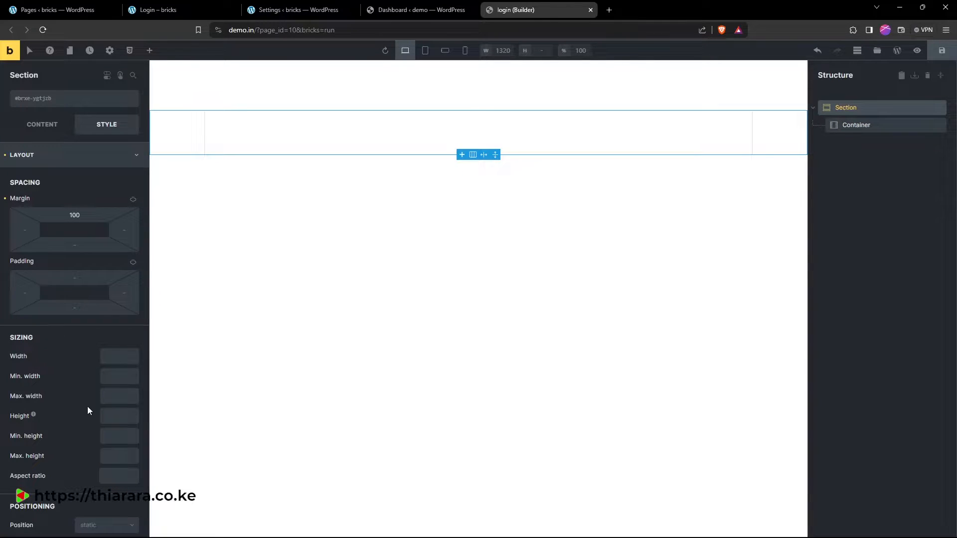
pyautogui.click(110, 418)
pyautogui.write('800')
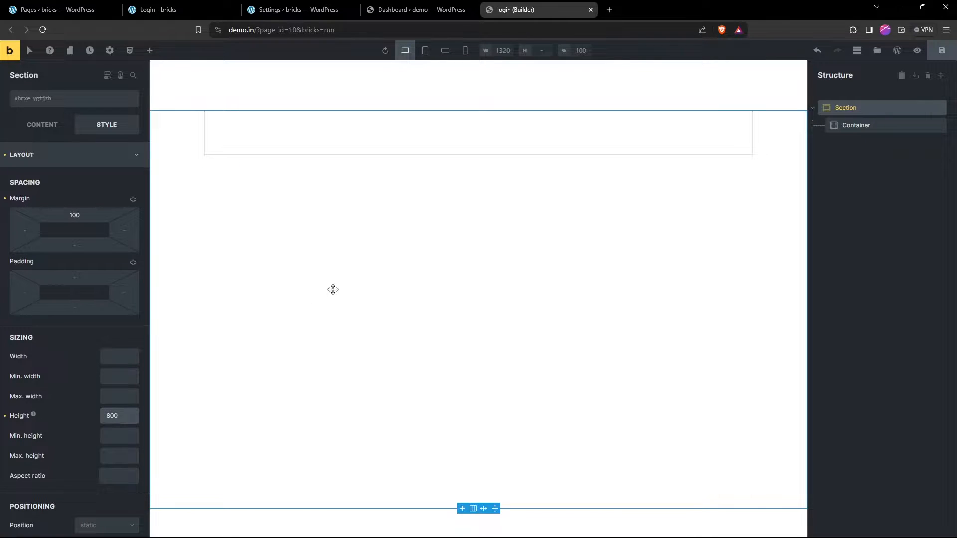
# Set the section's background color to the amber palette swatch #ffc107.
pyautogui.scroll(-2, 71, 415)
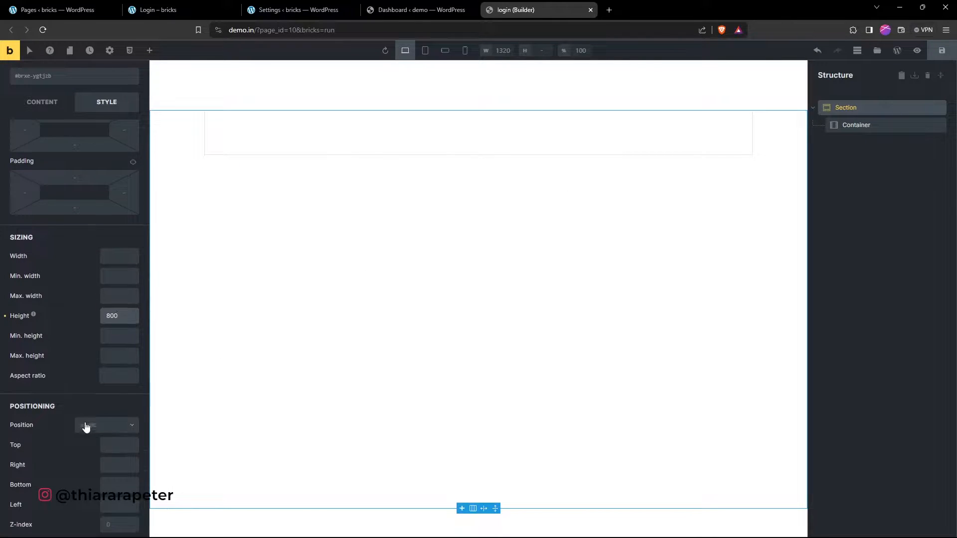
pyautogui.scroll(-1, 86, 427)
pyautogui.scroll(-3, 90, 381)
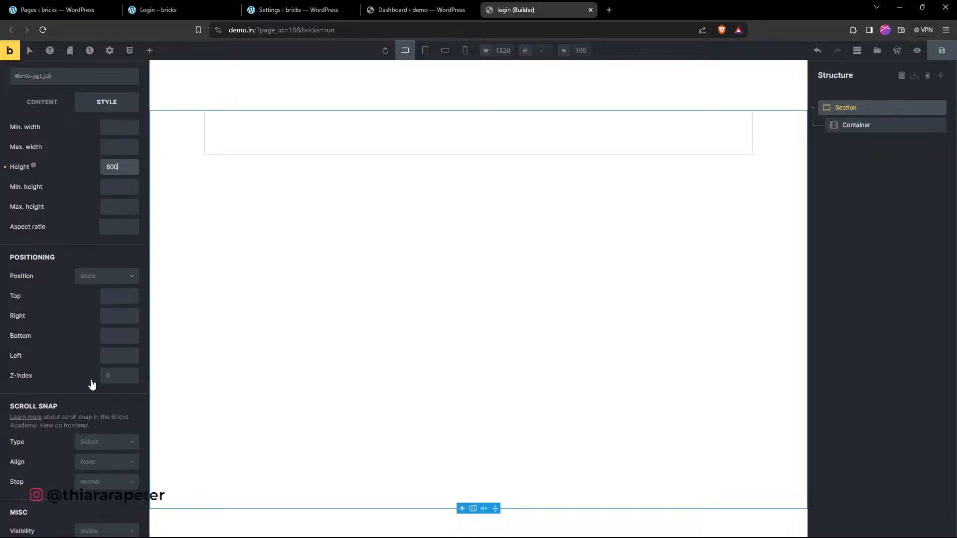
pyautogui.scroll(-5, 91, 383)
pyautogui.scroll(-3, 89, 386)
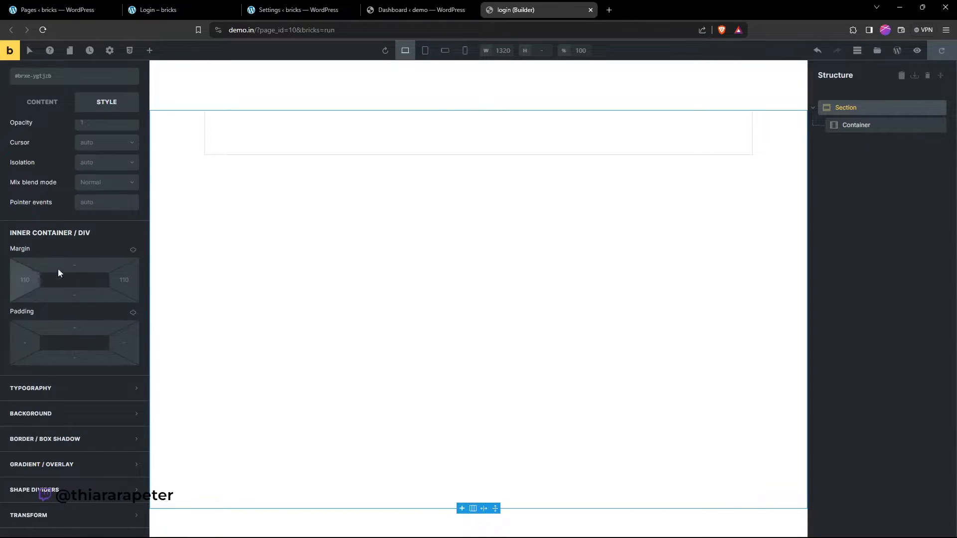
pyautogui.click(95, 391)
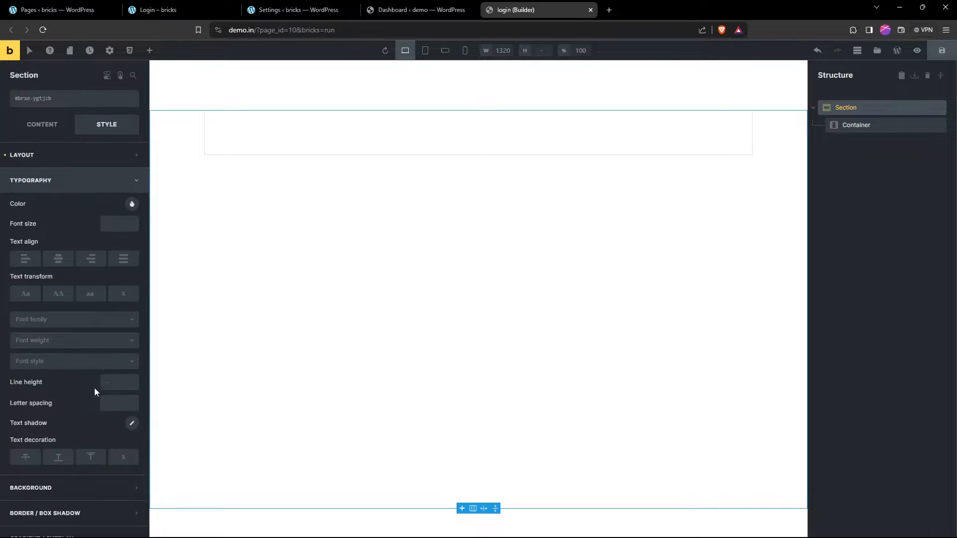
pyautogui.click(42, 177)
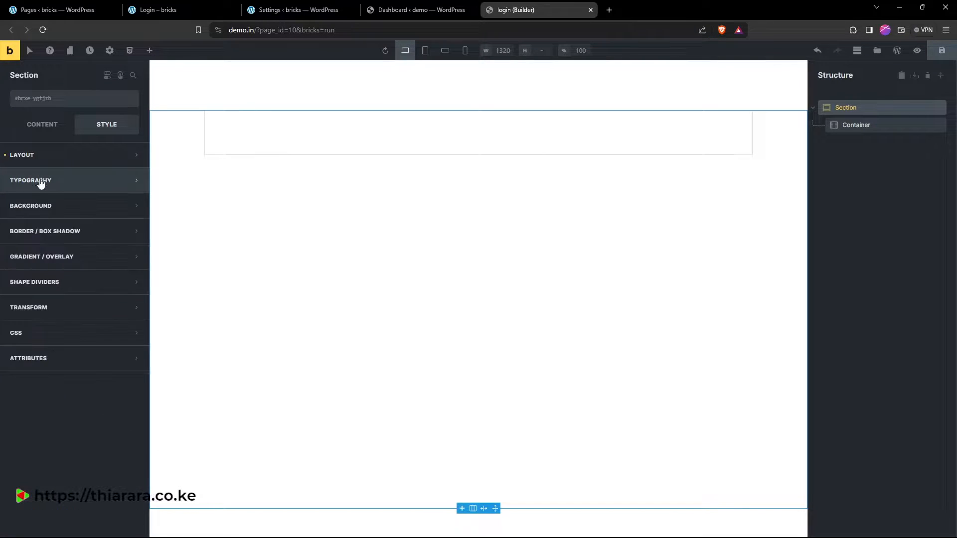
pyautogui.click(65, 206)
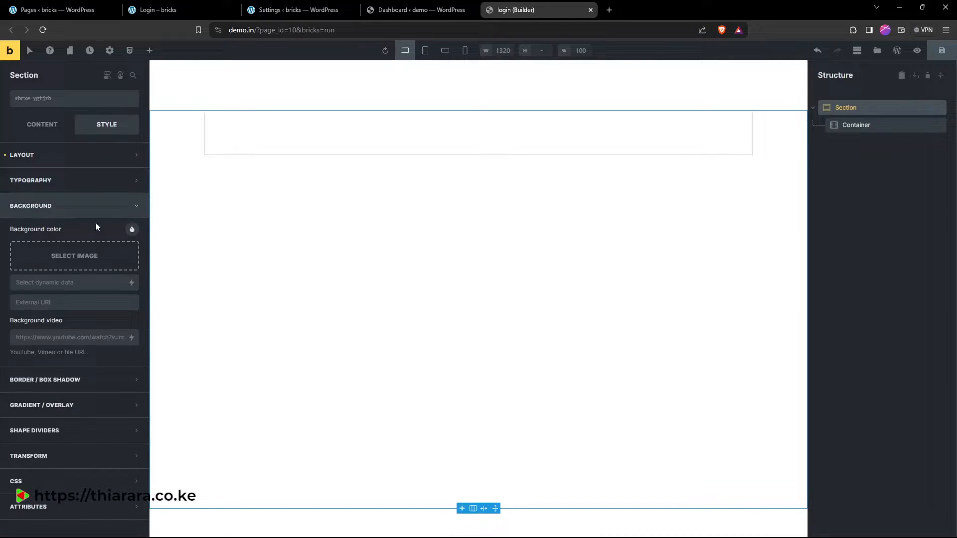
pyautogui.click(130, 230)
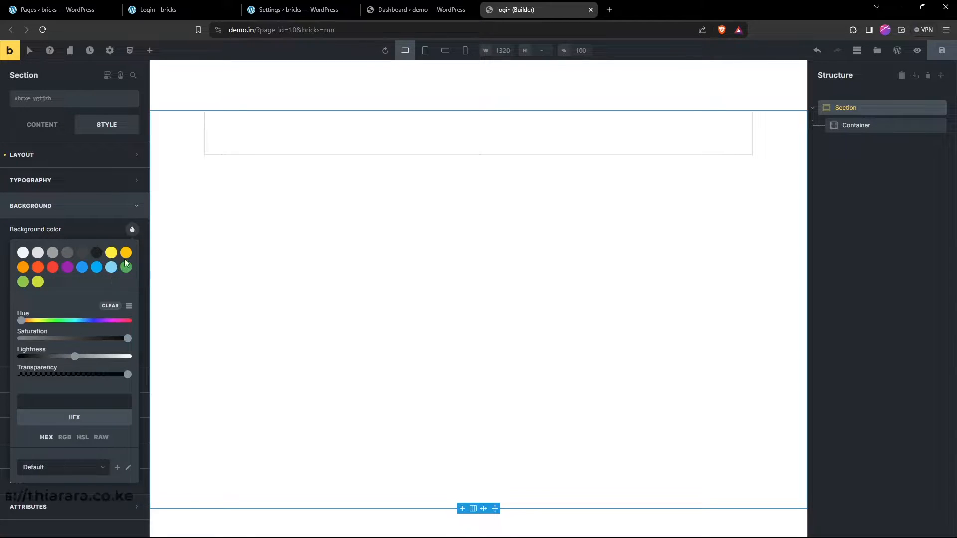
pyautogui.click(125, 254)
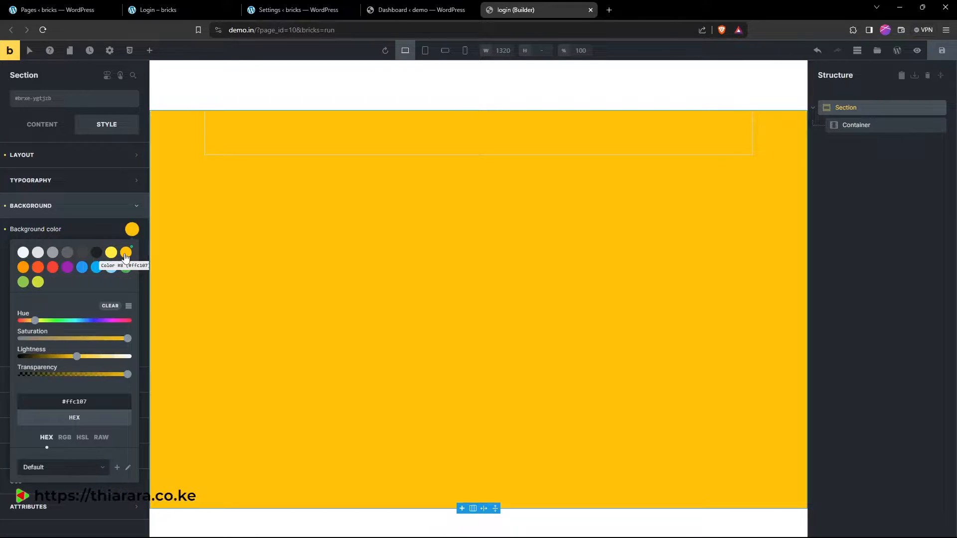
# Set the section's background color to the green palette swatch #4caf50 and clear its top margin.
pyautogui.click(126, 268)
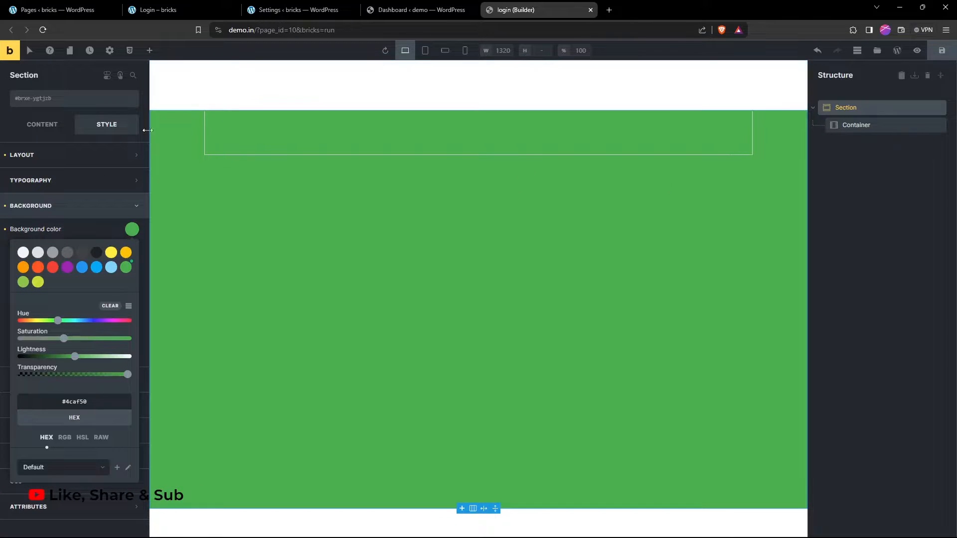
pyautogui.click(62, 158)
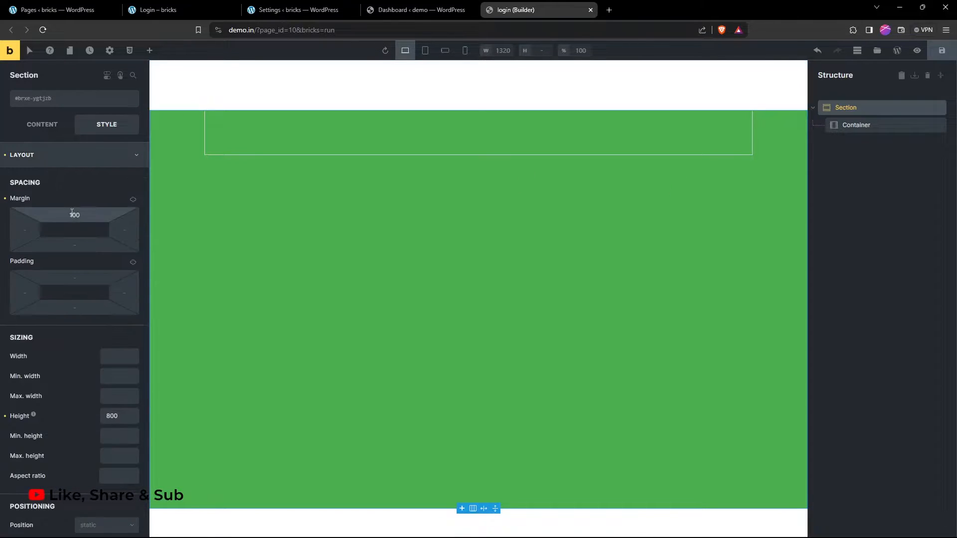
pyautogui.click(59, 217)
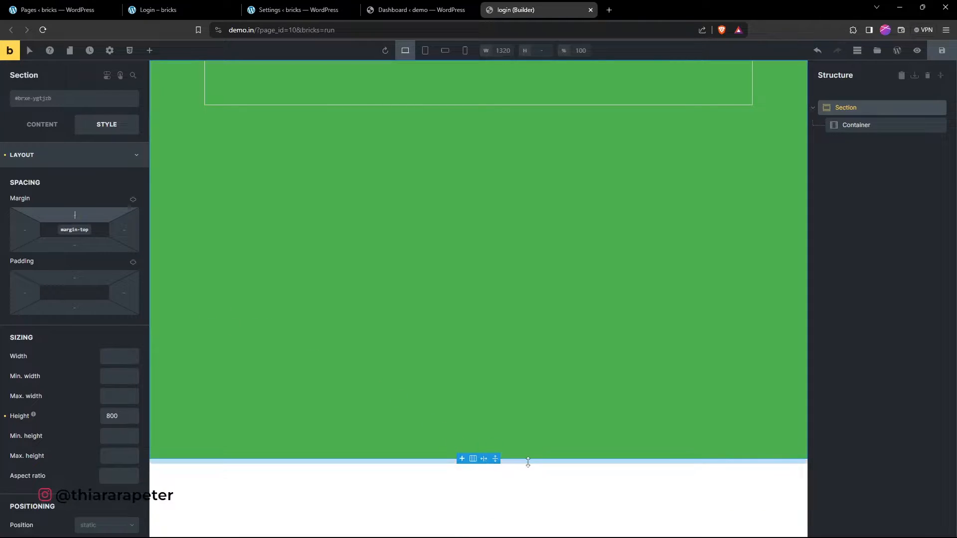
# Adjust the section's bottom margin to -106 from the canvas and set its height to 1200.
pyautogui.moveTo(529, 462); pyautogui.dragTo(523, 537)
pyautogui.click(113, 415)
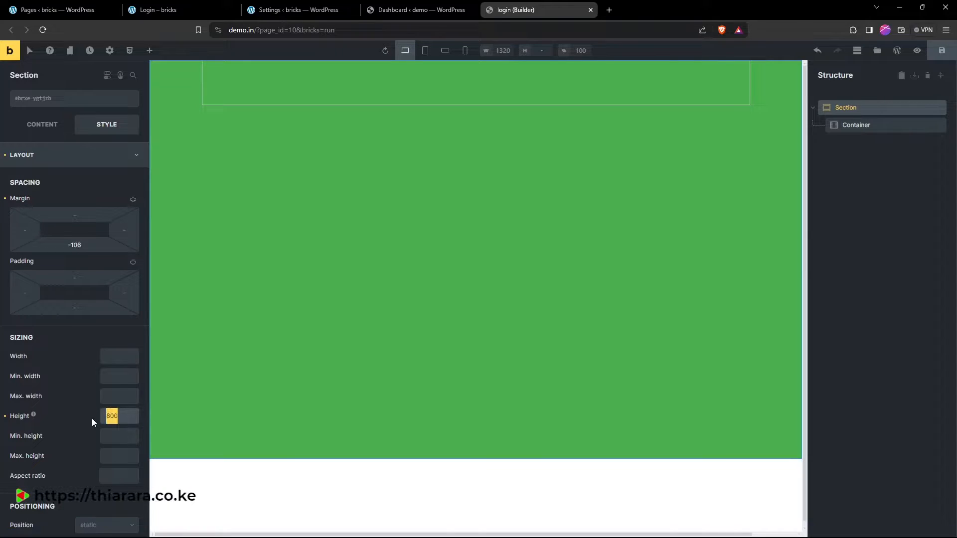
pyautogui.click(410, 306)
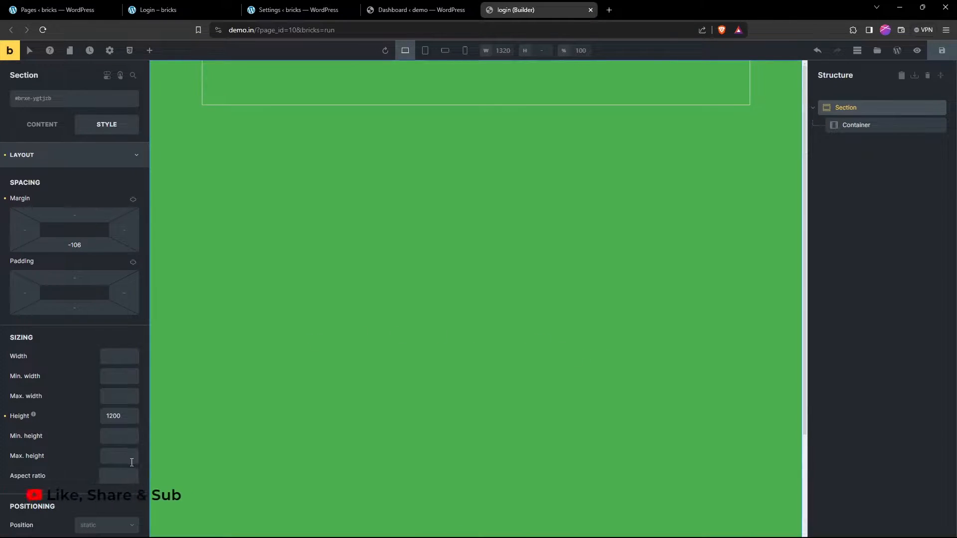
# Try section heights of 1000, 900 and 980.
pyautogui.doubleClick(133, 416)
pyautogui.write('100')
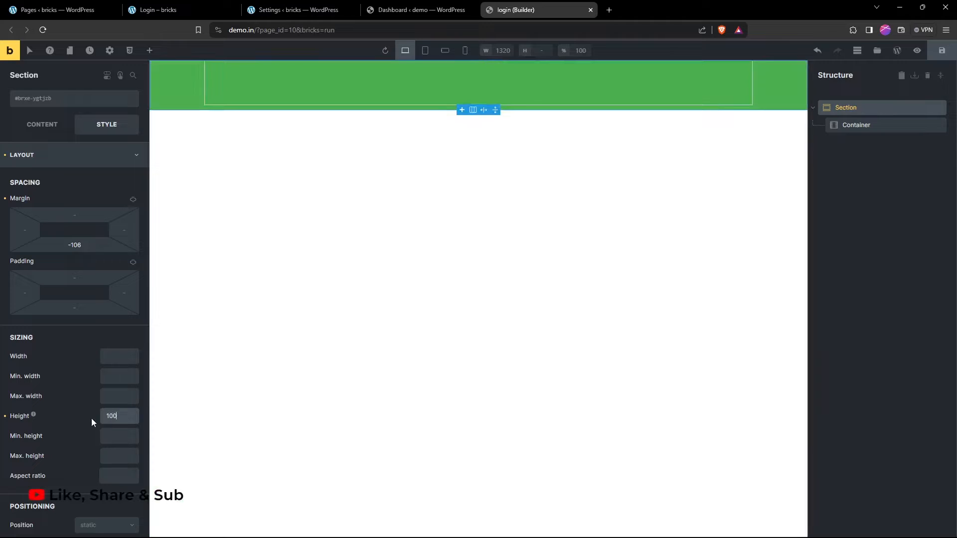
pyautogui.write('0')
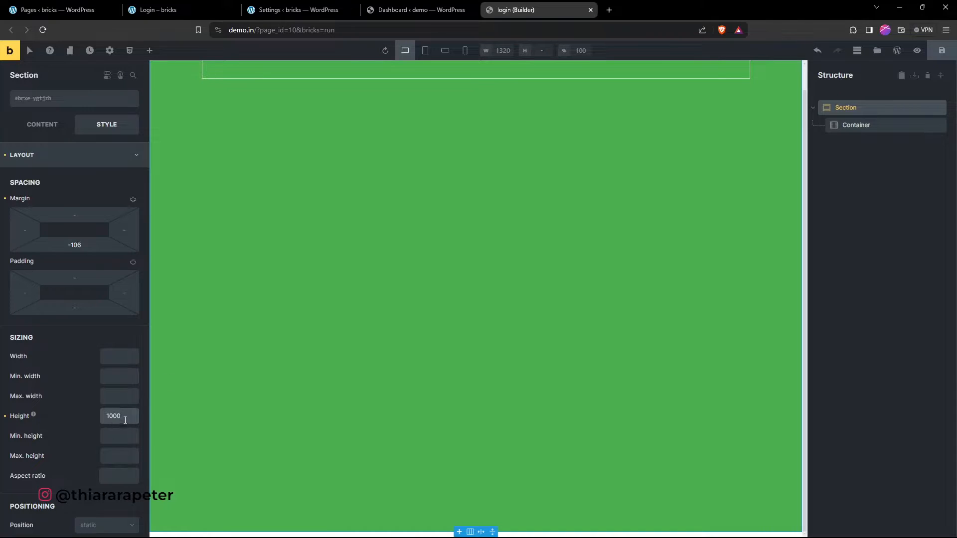
pyautogui.write('900')
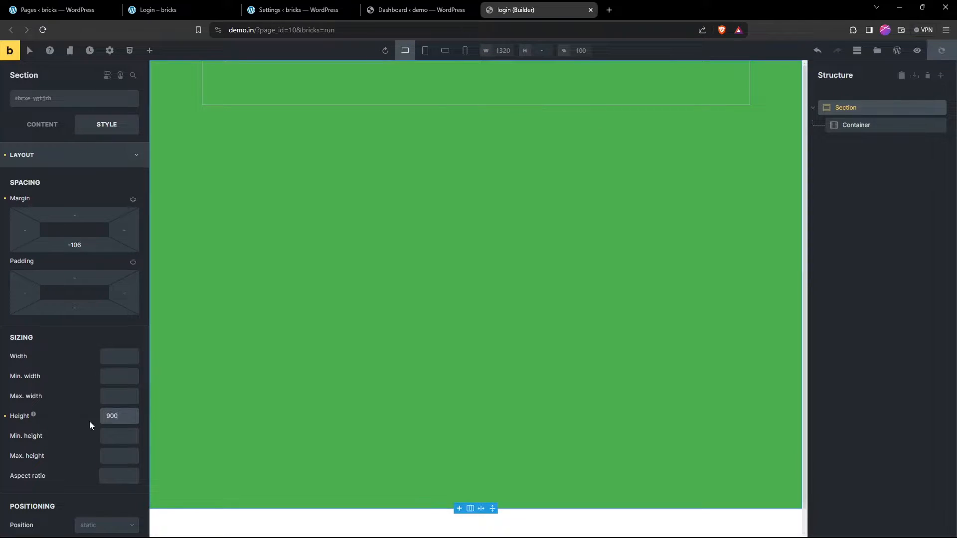
pyautogui.press('BackSpace')
pyautogui.press('BackSpace')
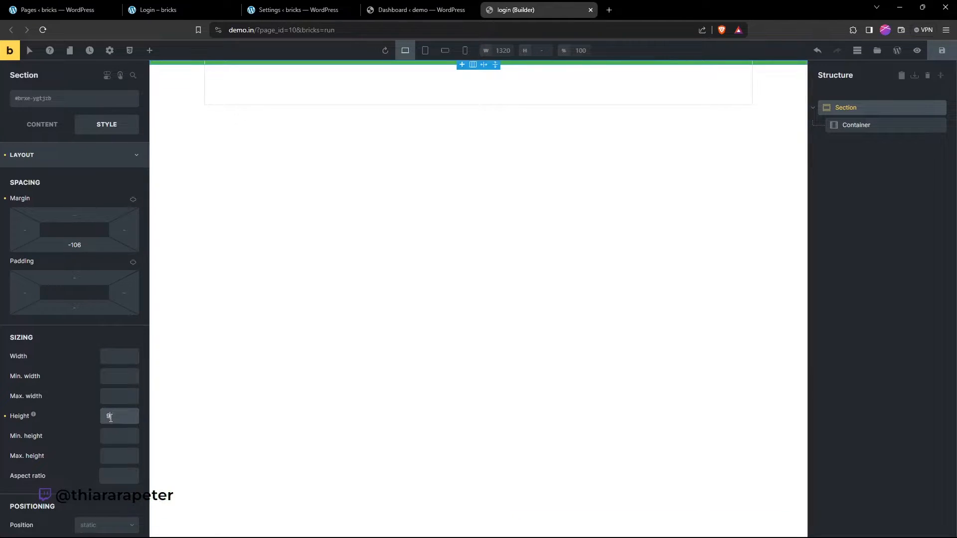
pyautogui.write('80')
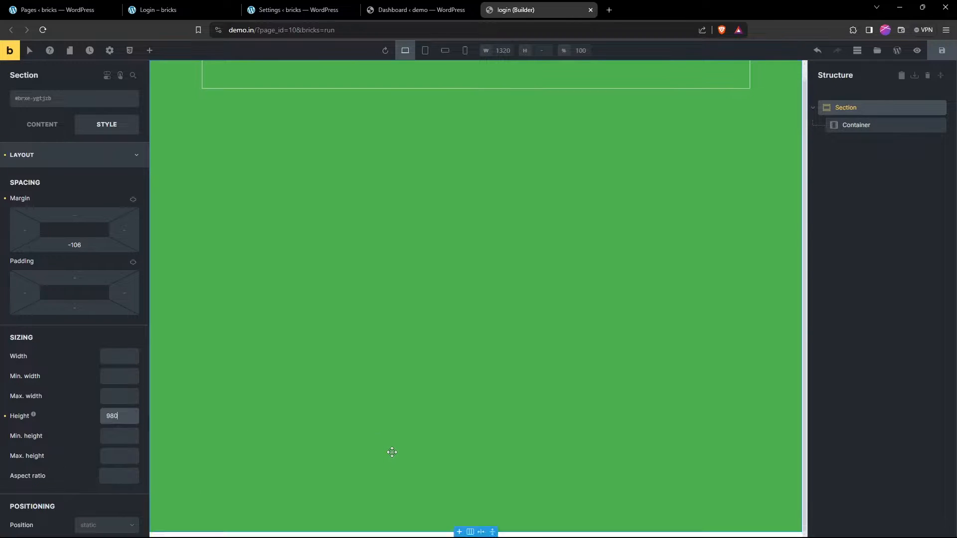
# Compare section heights of 950 and 945, and settle on 950.
pyautogui.press('BackSpace')
pyautogui.press('BackSpace')
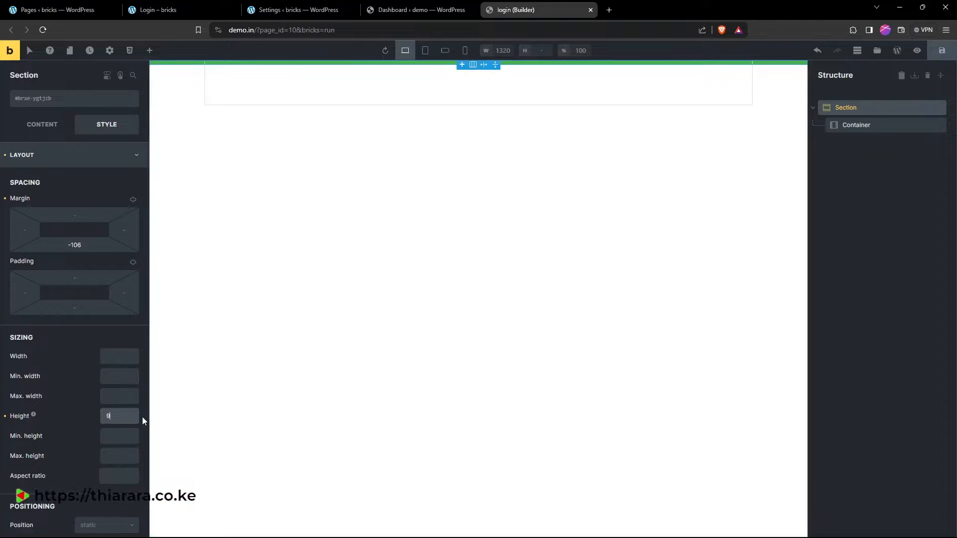
pyautogui.write('50')
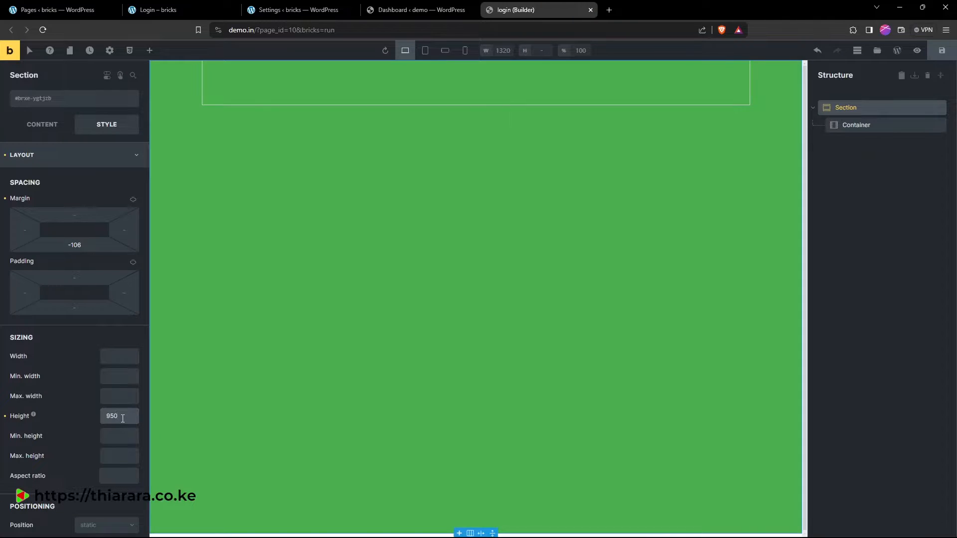
pyautogui.press('BackSpace')
pyautogui.press('BackSpace')
pyautogui.write('45')
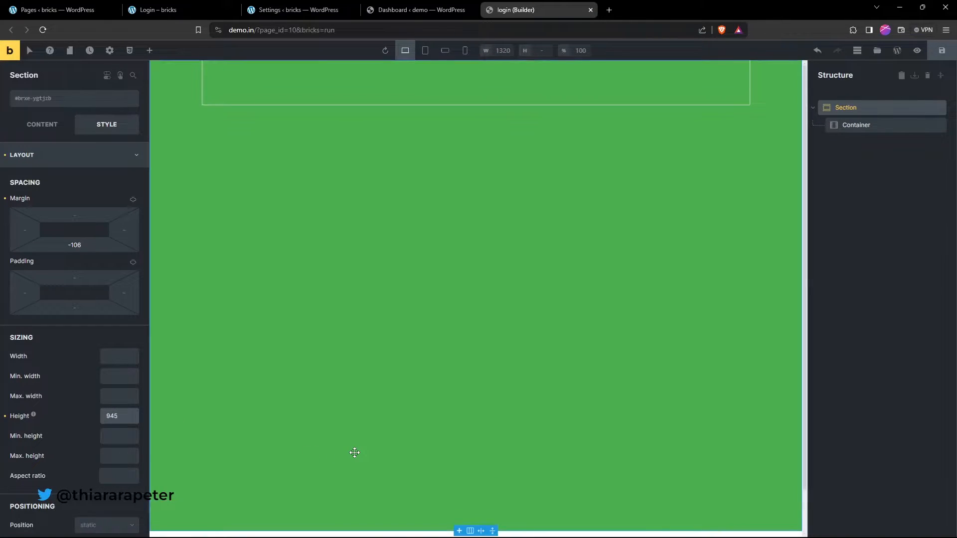
pyautogui.moveTo(123, 417); pyautogui.dragTo(92, 427)
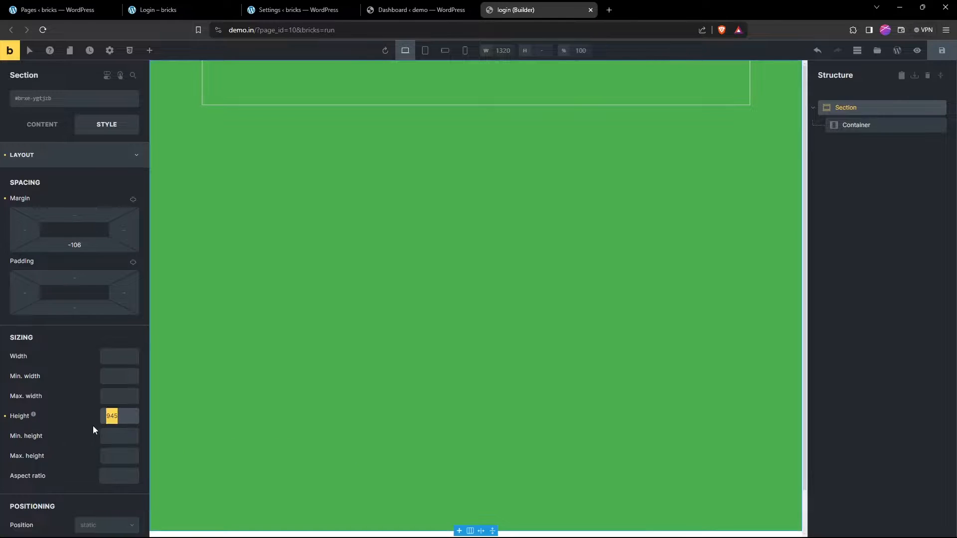
pyautogui.write('950')
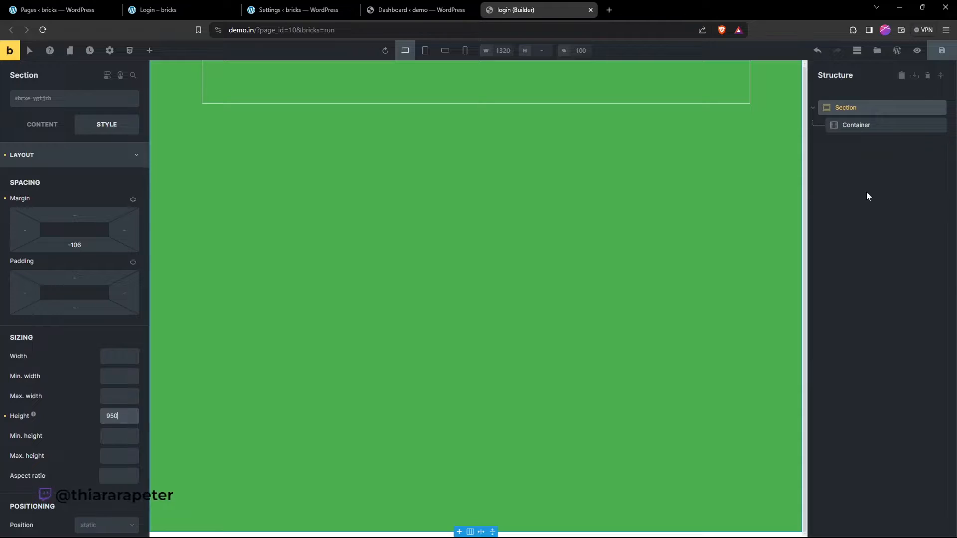
# Try the horizontal row direction on the container, and set its content direction to vertical.
pyautogui.click(851, 124)
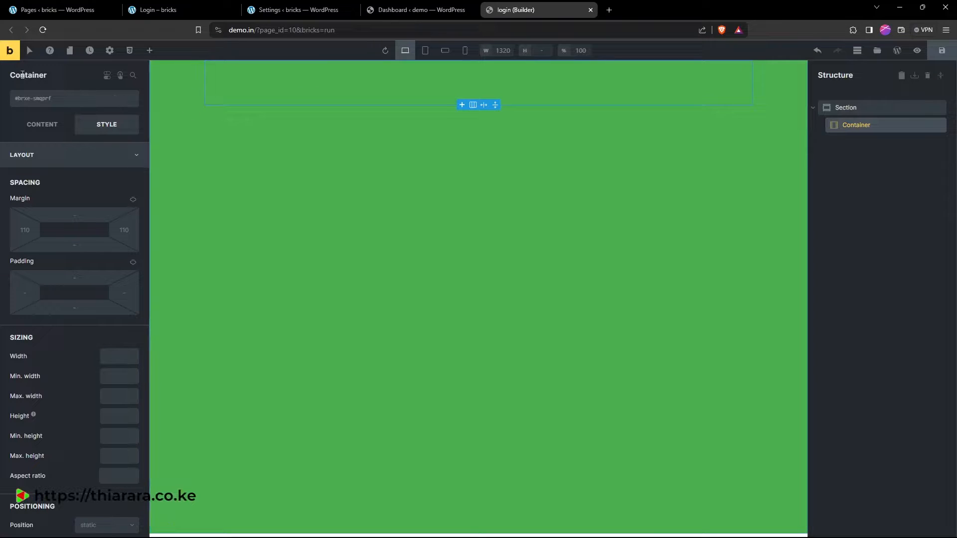
pyautogui.click(37, 127)
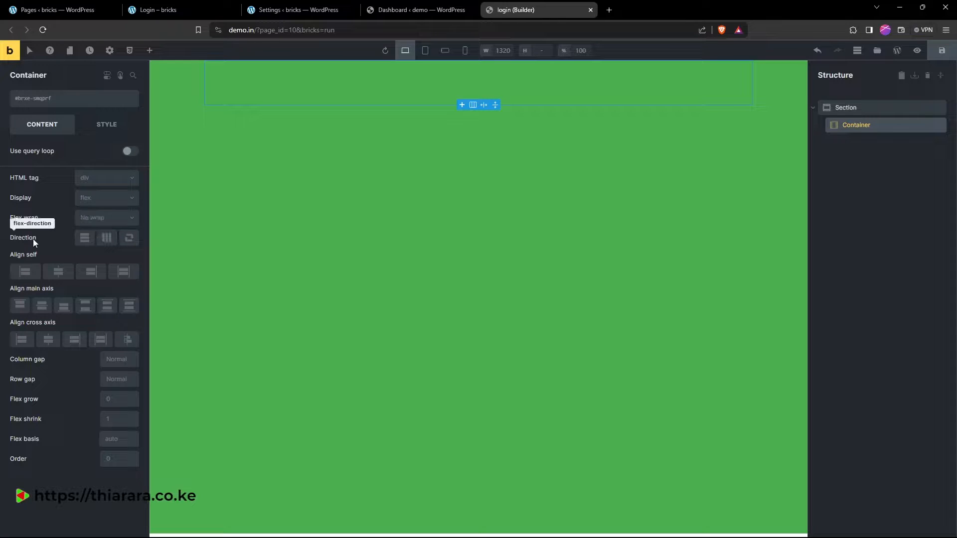
pyautogui.click(106, 238)
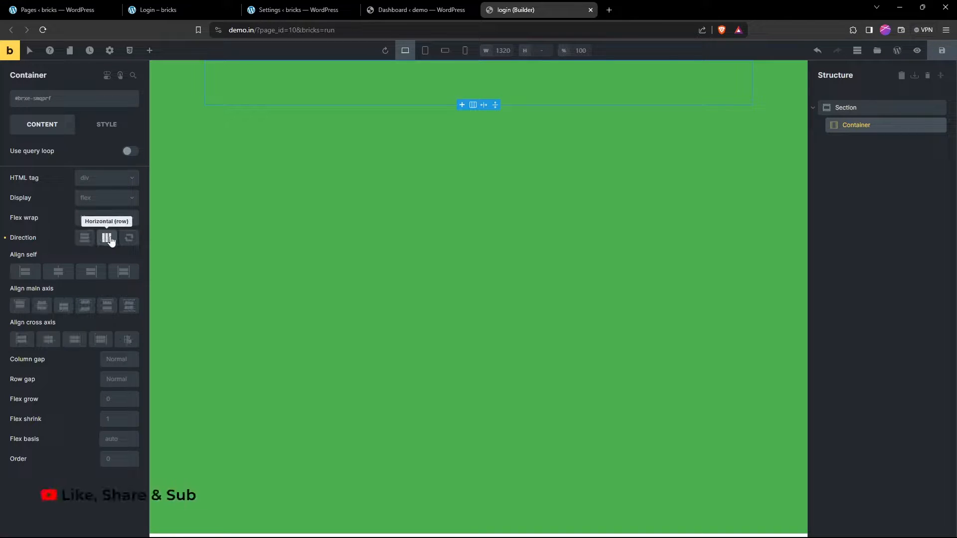
pyautogui.click(84, 238)
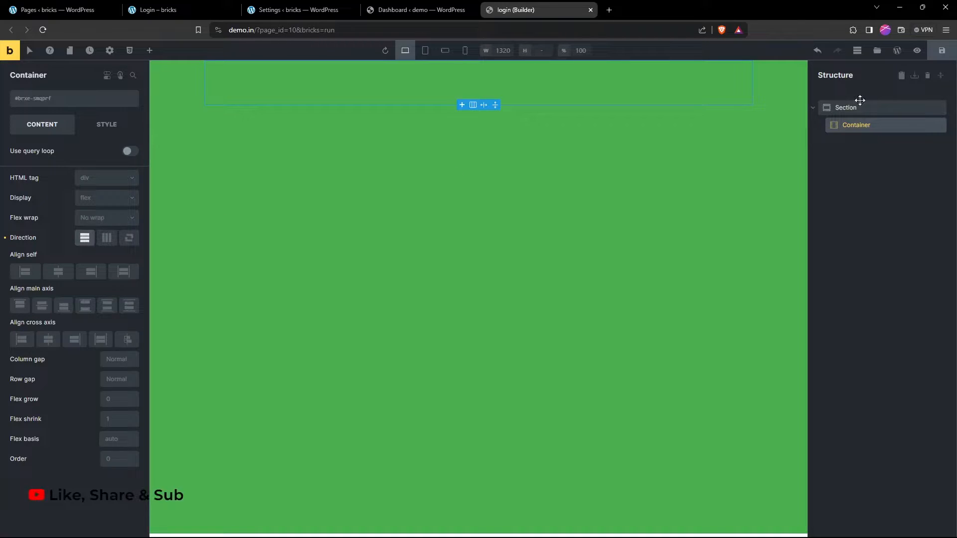
# Set the section's direction to vertical and center its self, main axis and cross axis alignment.
pyautogui.click(841, 107)
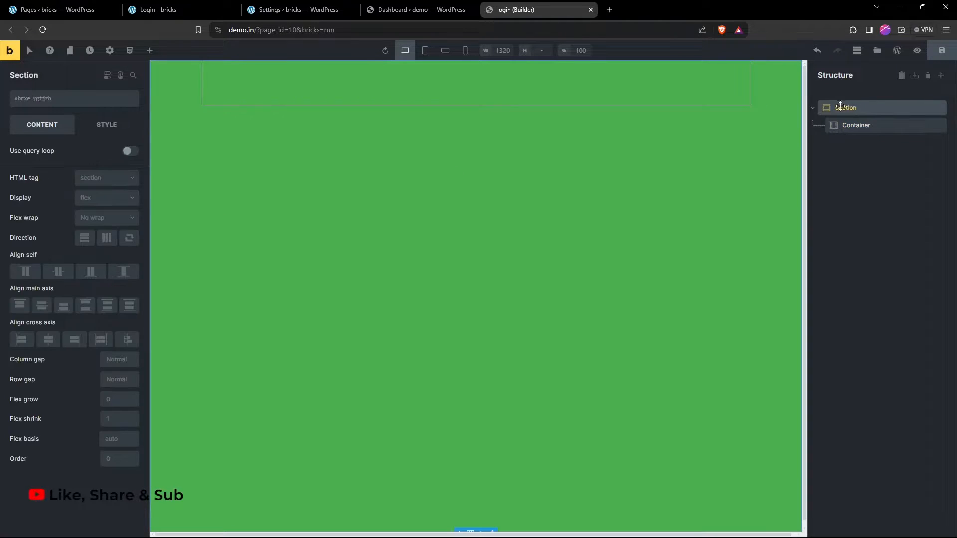
pyautogui.click(58, 272)
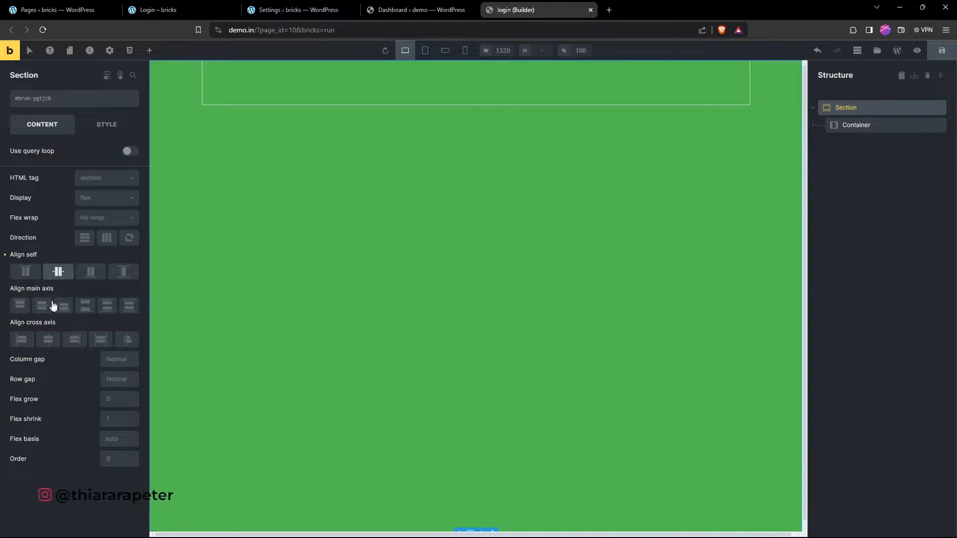
pyautogui.click(43, 306)
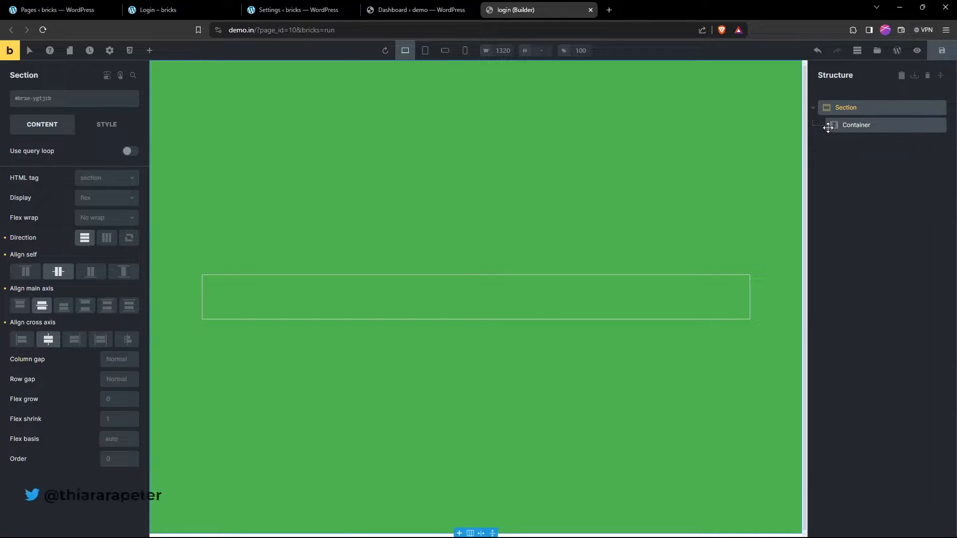
# Find the Logo element by searching for "log" and add it inside the section's container.
pyautogui.click(853, 125)
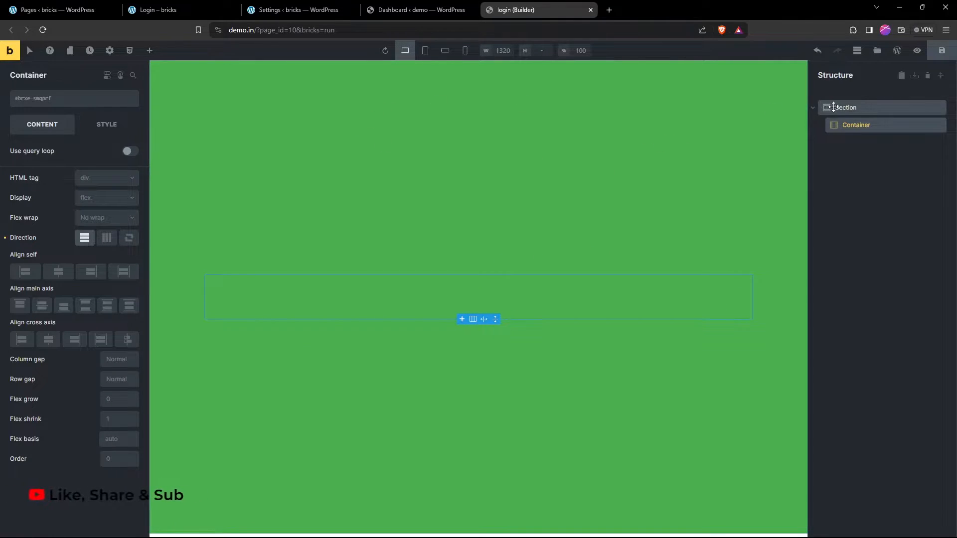
pyautogui.click(854, 107)
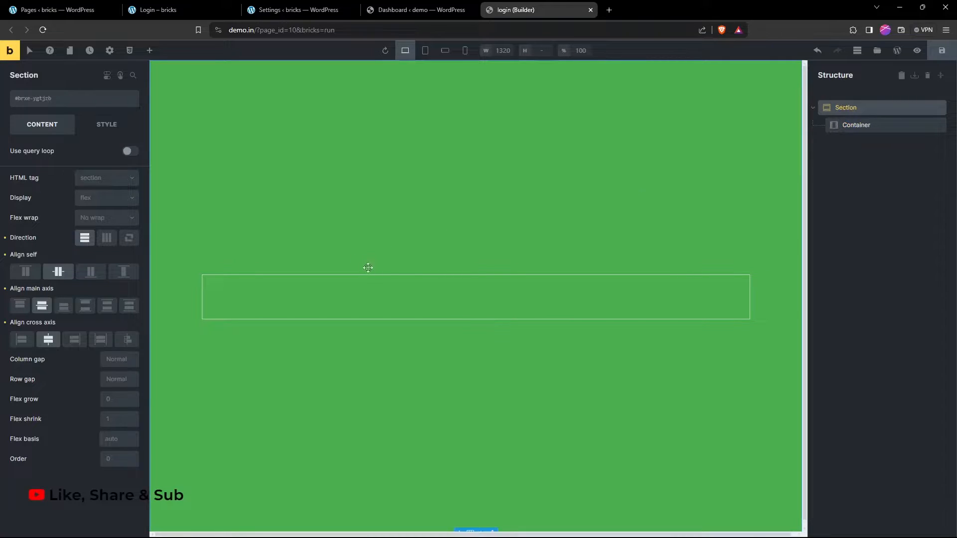
pyautogui.click(860, 125)
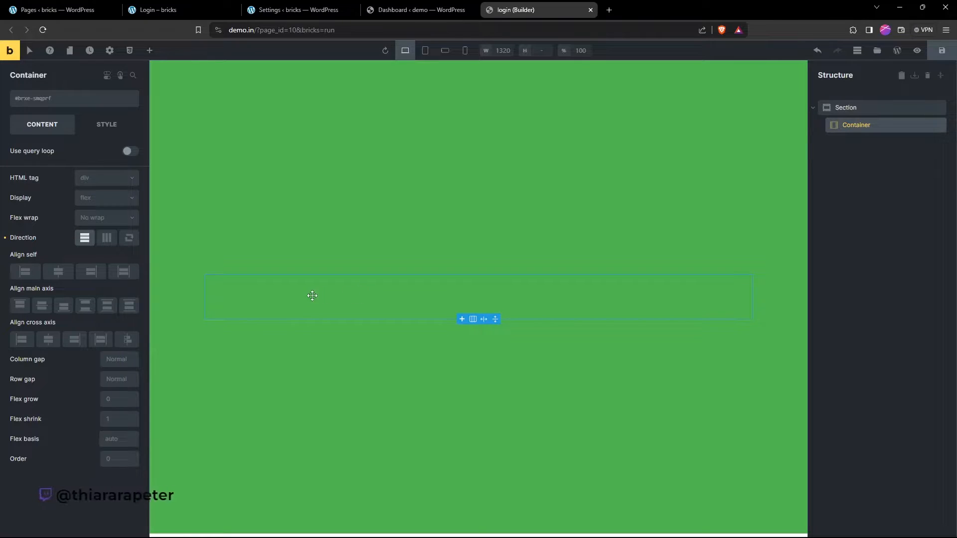
pyautogui.click(149, 50)
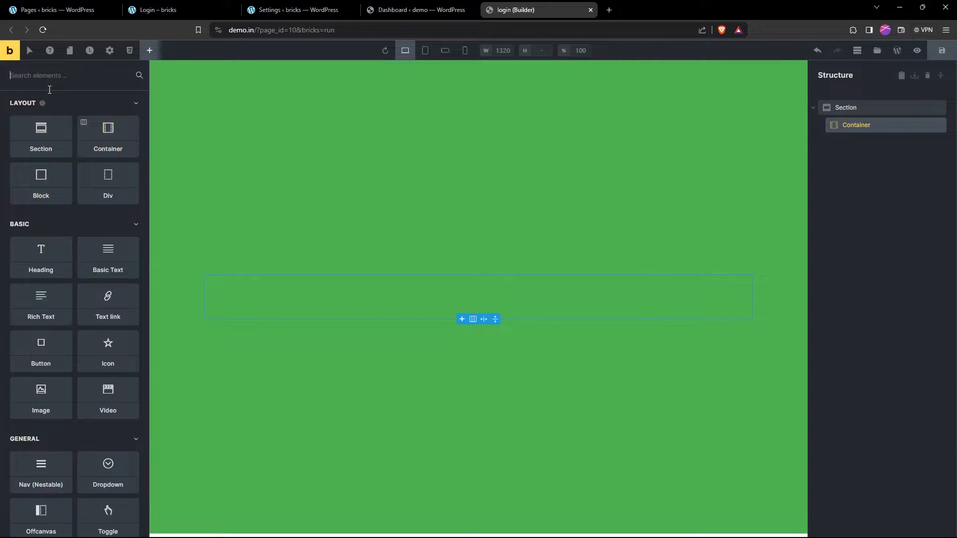
pyautogui.write('log')
pyautogui.moveTo(40, 119); pyautogui.dragTo(468, 280)
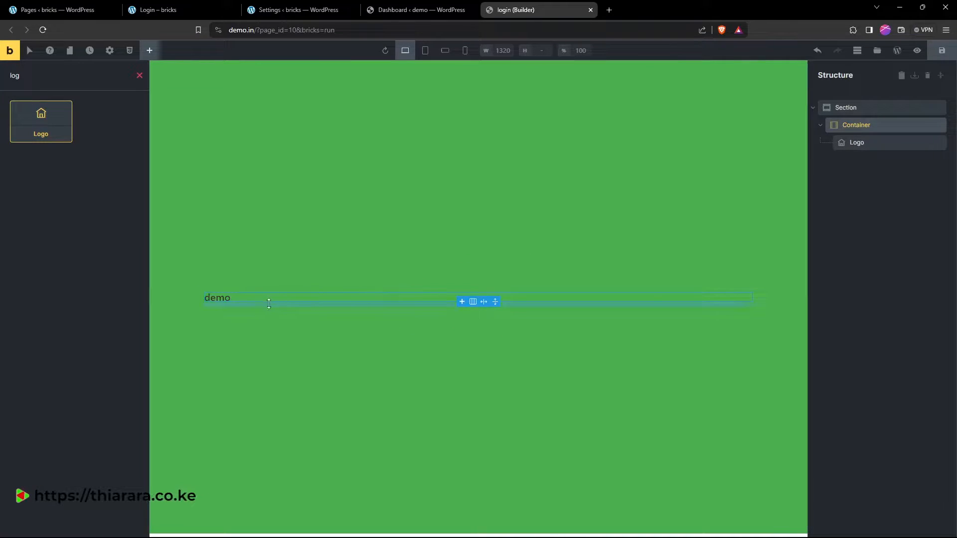
# Add a second Logo element to the container and delete it again.
pyautogui.click(49, 128)
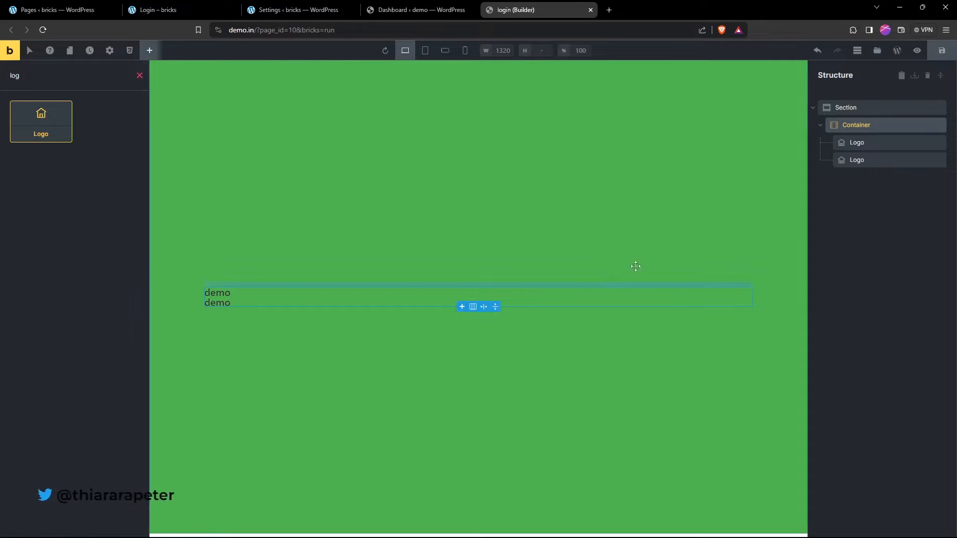
pyautogui.rightClick(844, 161)
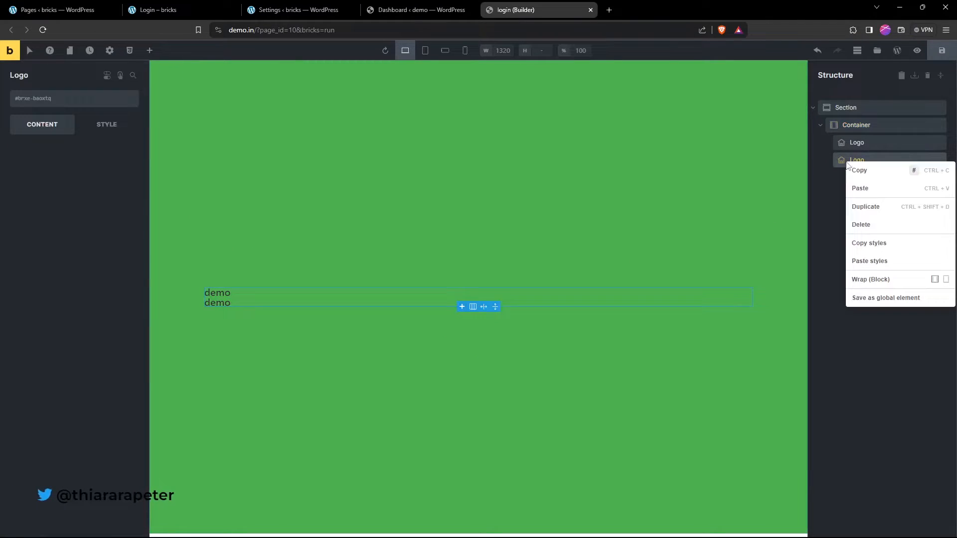
pyautogui.click(880, 234)
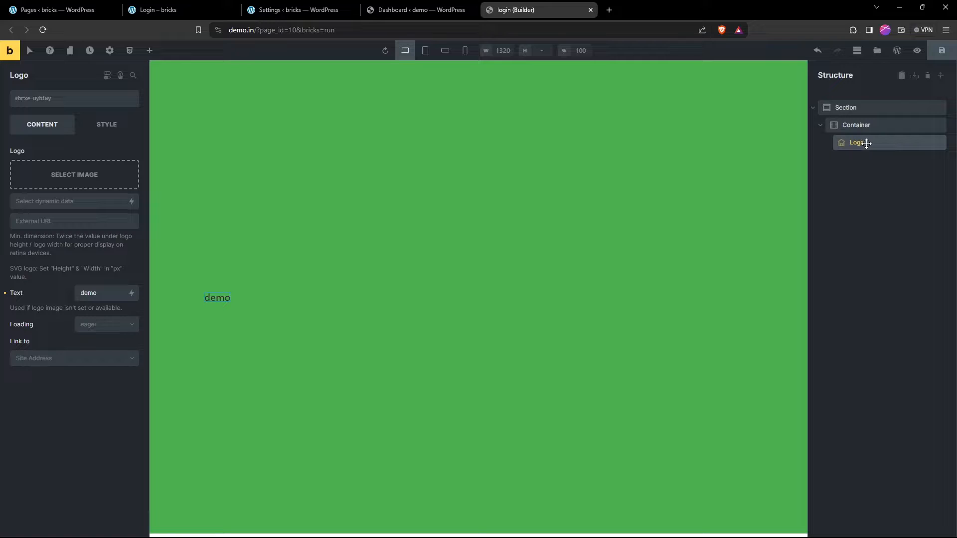
# Upload logo.png from the Downloads folder and insert it as the image of the Logo element.
pyautogui.click(88, 180)
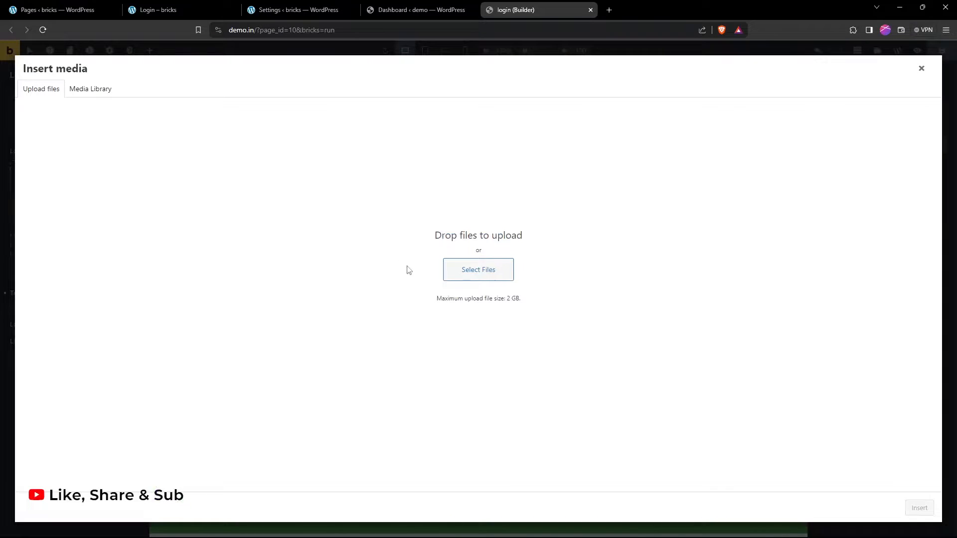
pyautogui.click(459, 267)
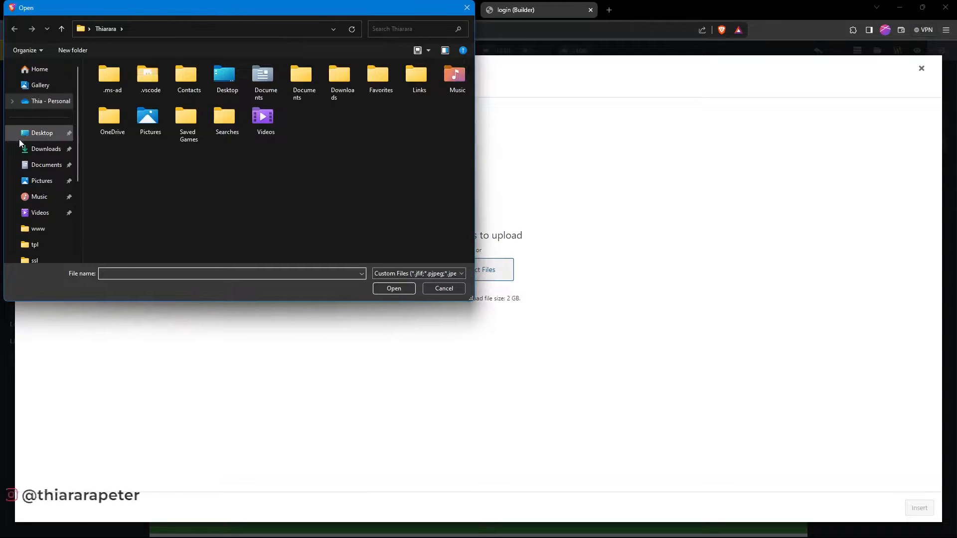
pyautogui.click(44, 149)
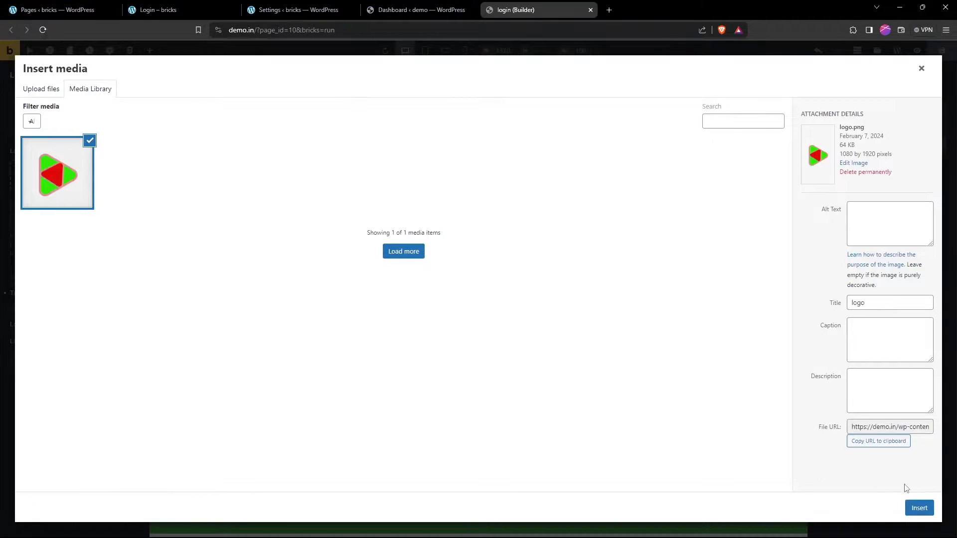
pyautogui.click(919, 507)
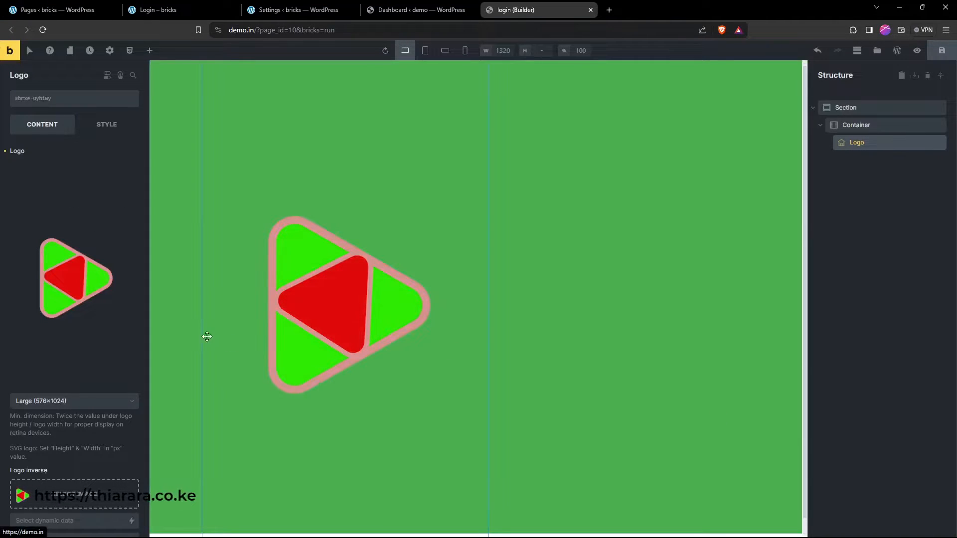
pyautogui.scroll(-3, 44, 283)
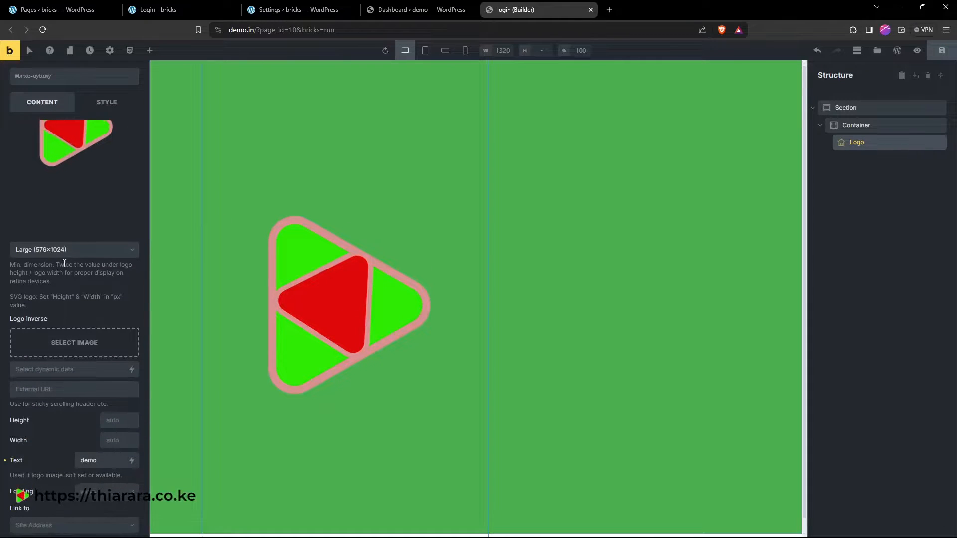
# Set the Logo element's image size to Medium (169×300).
pyautogui.click(69, 245)
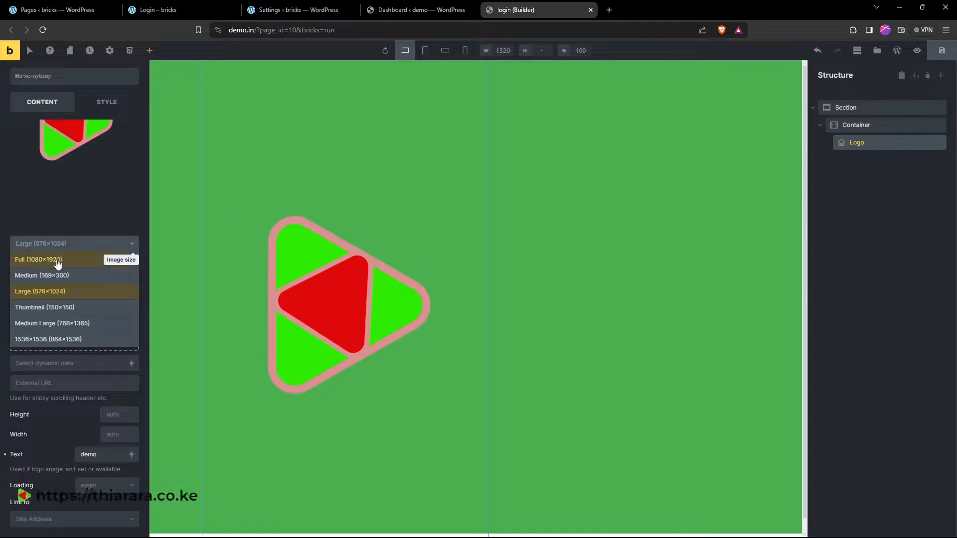
pyautogui.click(54, 270)
pyautogui.click(69, 244)
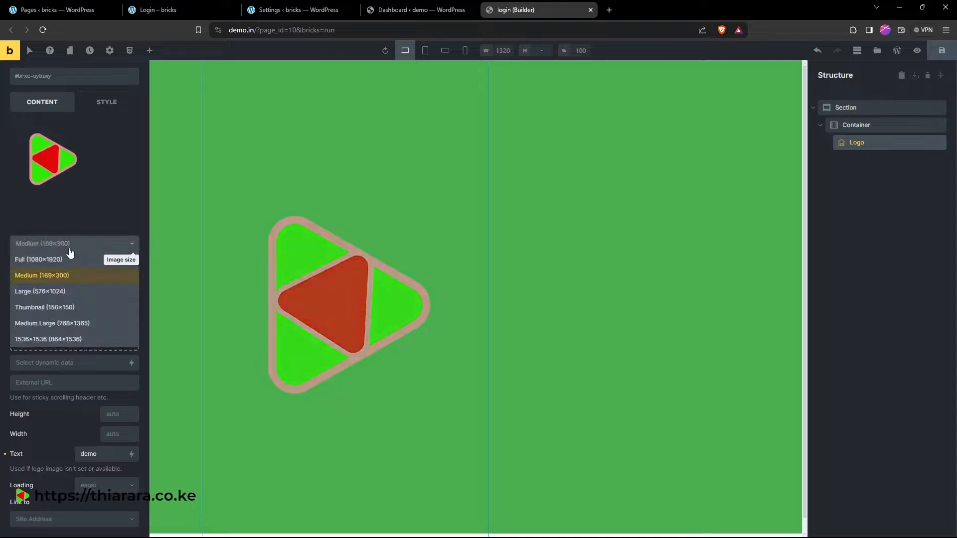
pyautogui.click(56, 275)
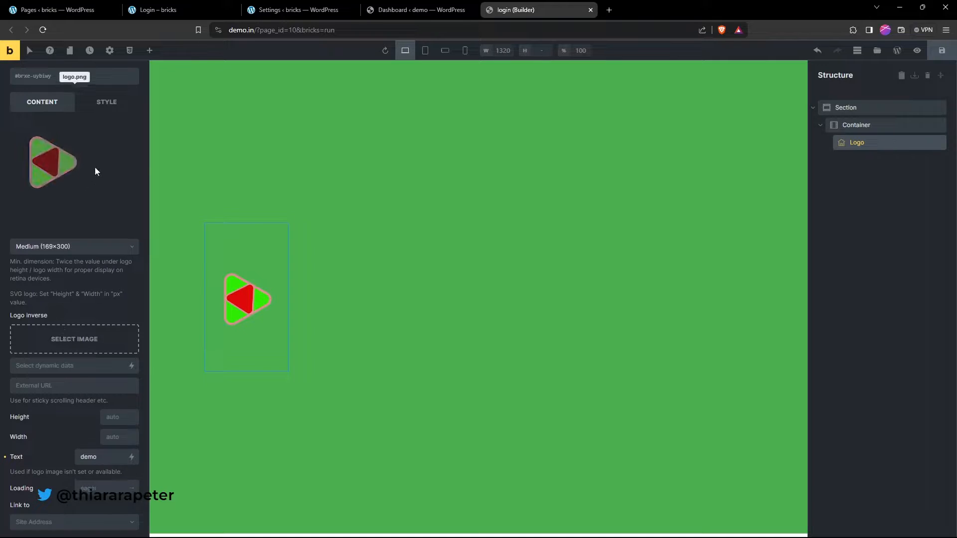
pyautogui.scroll(2, 95, 167)
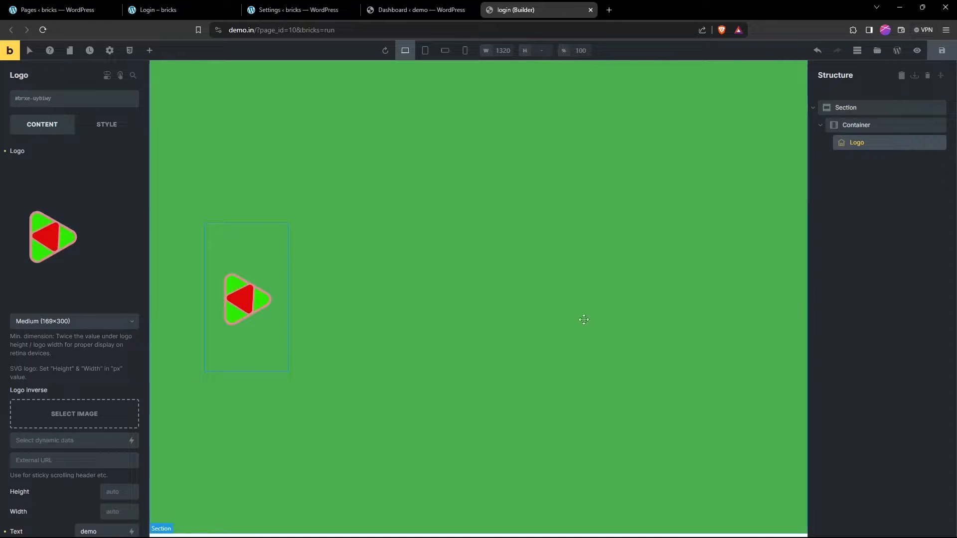
# Set the container's direction to horizontal and center its self and main axis alignment.
pyautogui.click(855, 126)
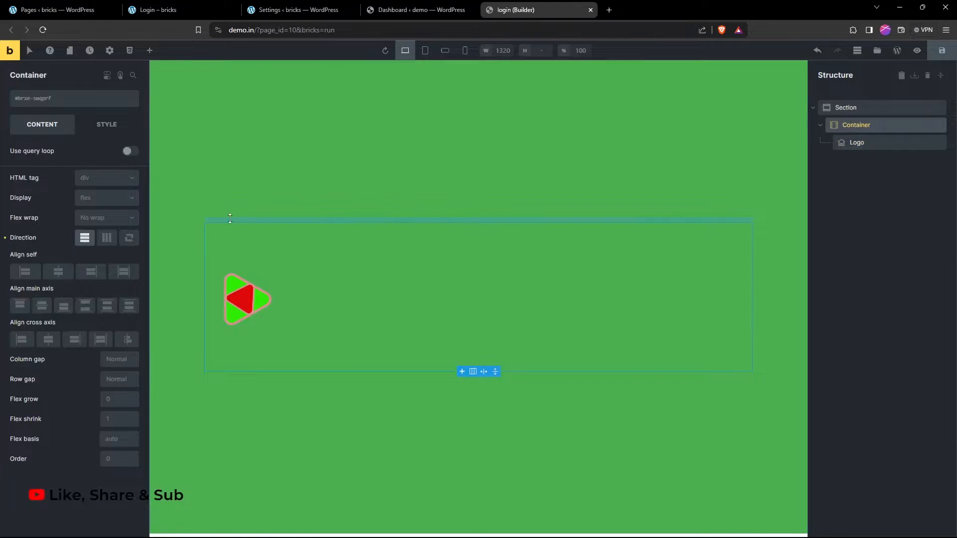
pyautogui.click(58, 275)
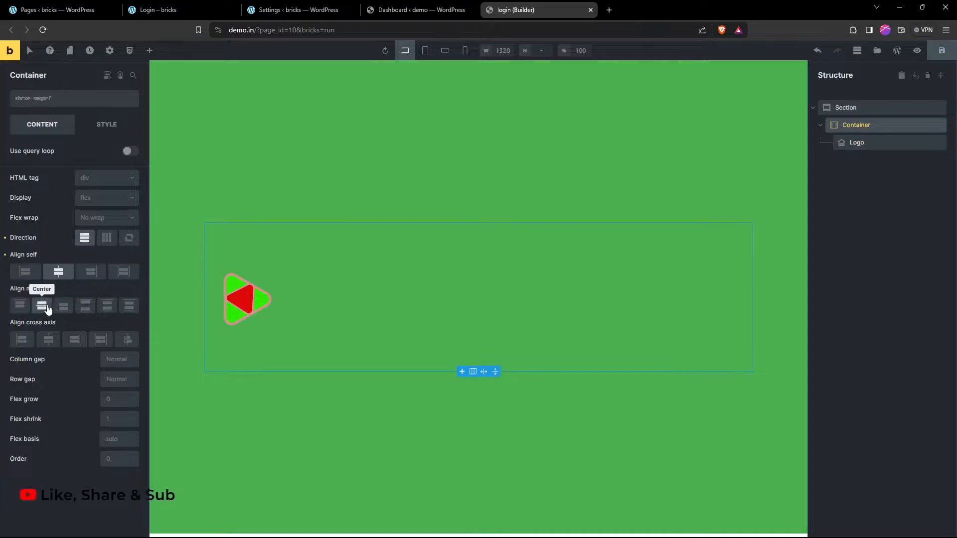
pyautogui.click(104, 240)
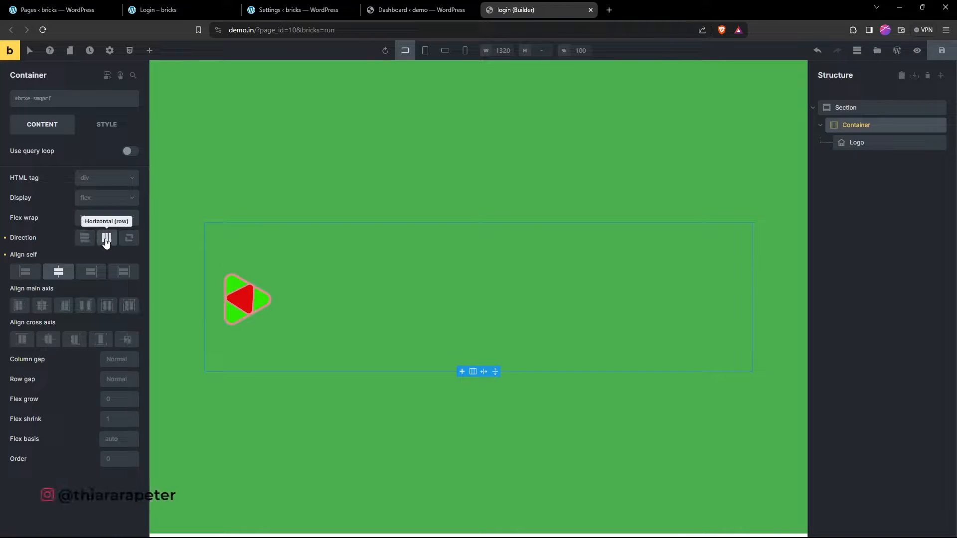
pyautogui.click(42, 306)
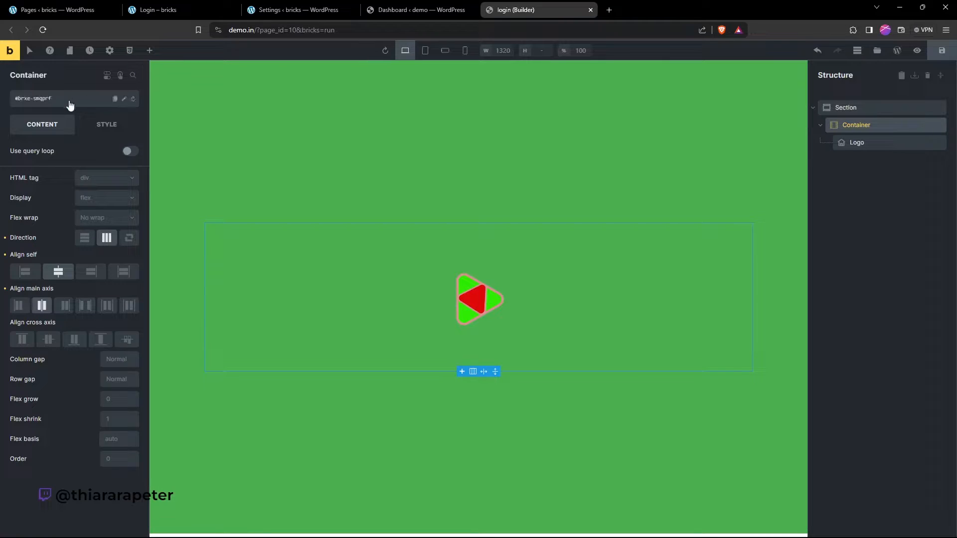
# Find the Form element by searching for "form" and add it inside the container beneath the Logo element.
pyautogui.click(149, 50)
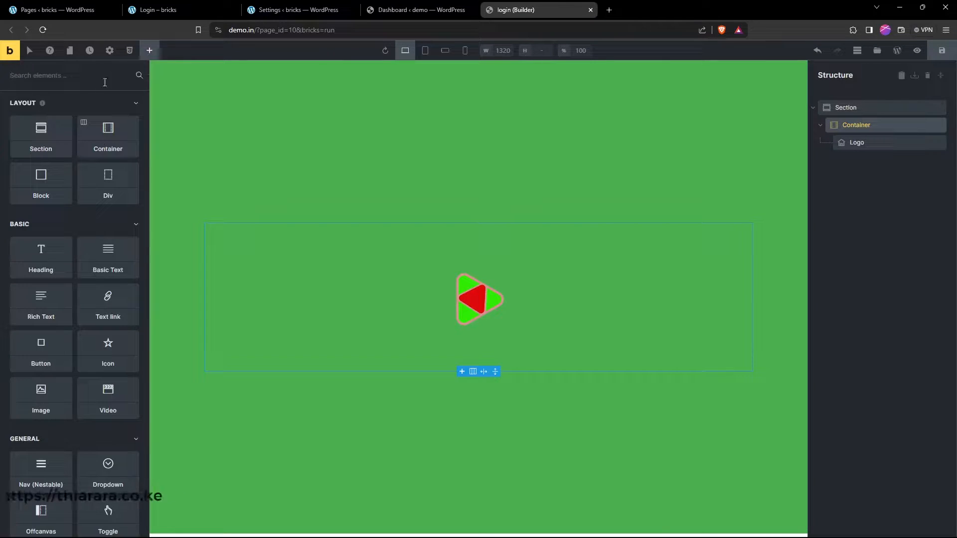
pyautogui.click(82, 82)
pyautogui.write('form')
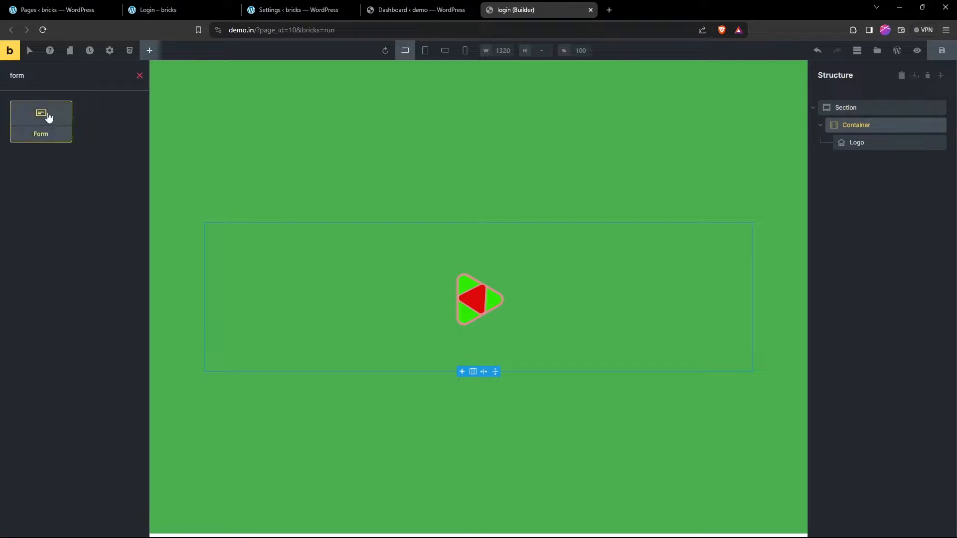
pyautogui.moveTo(47, 116); pyautogui.dragTo(889, 150)
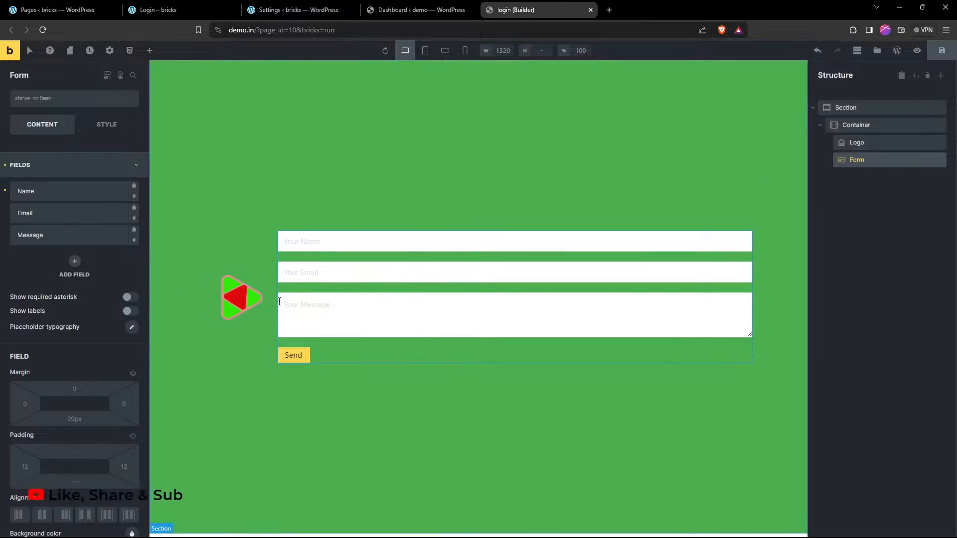
# Set the direction of the container holding the logo and form to vertical.
pyautogui.click(857, 144)
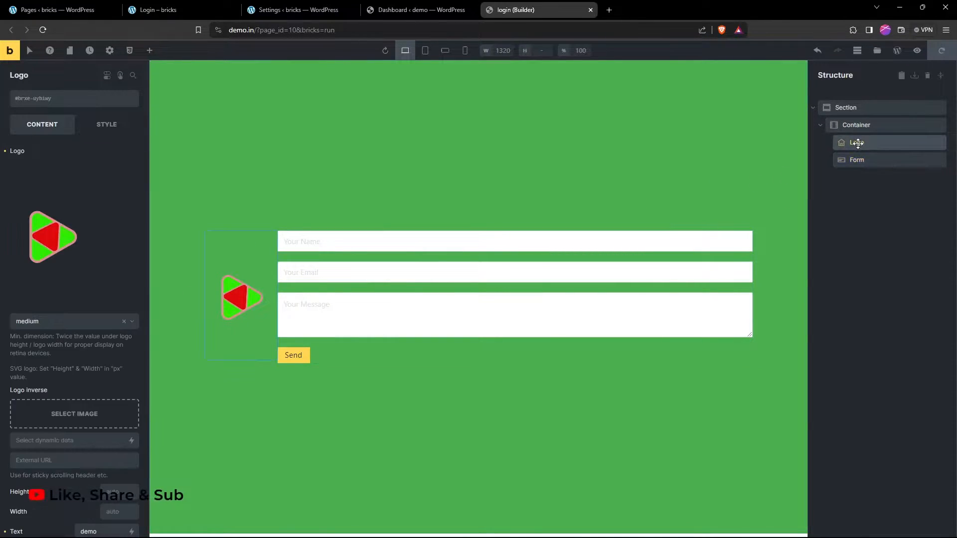
pyautogui.click(855, 125)
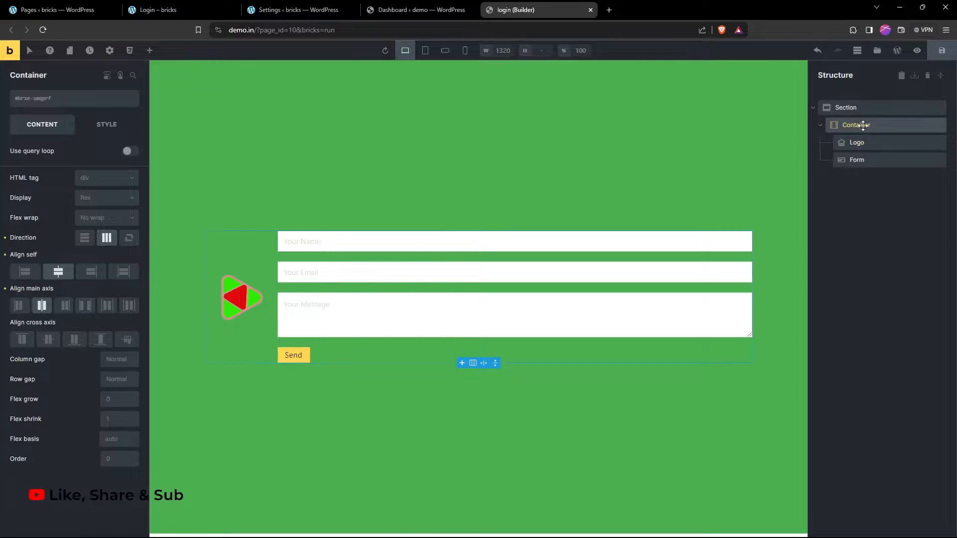
pyautogui.click(84, 239)
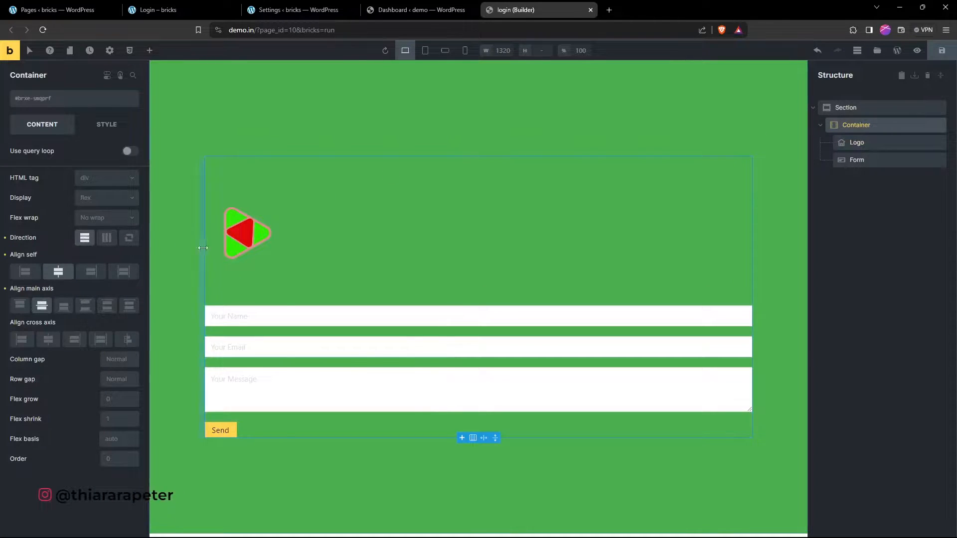
# Delete the Form element from the container.
pyautogui.click(855, 143)
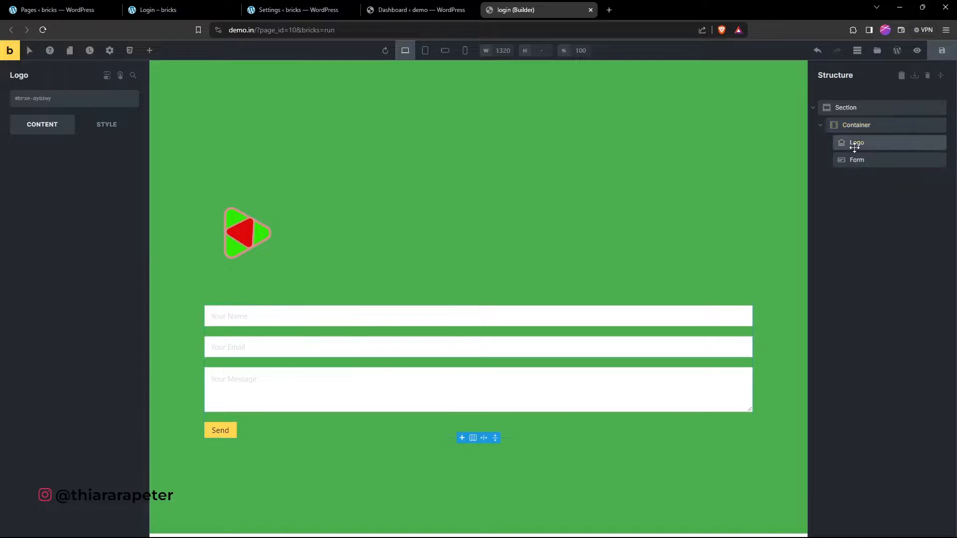
pyautogui.click(863, 130)
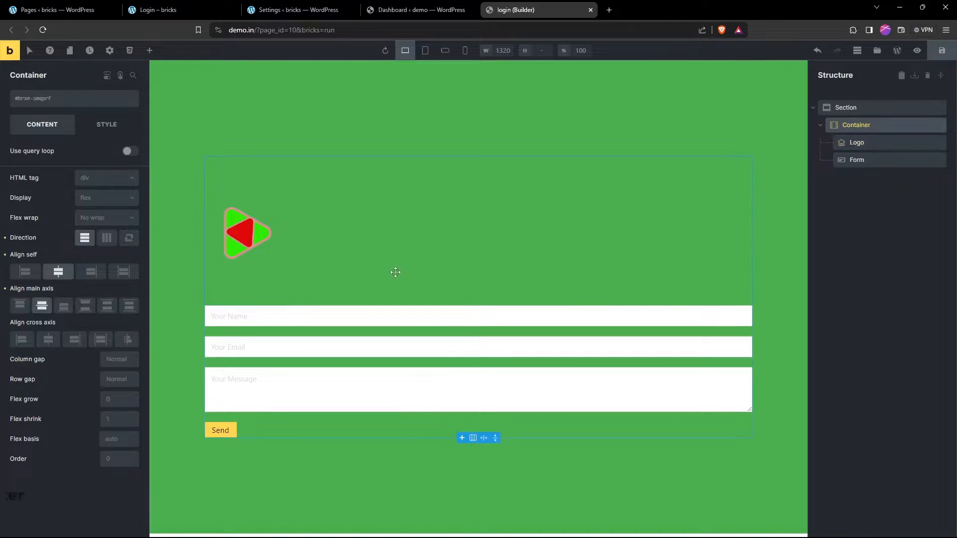
pyautogui.rightClick(300, 317)
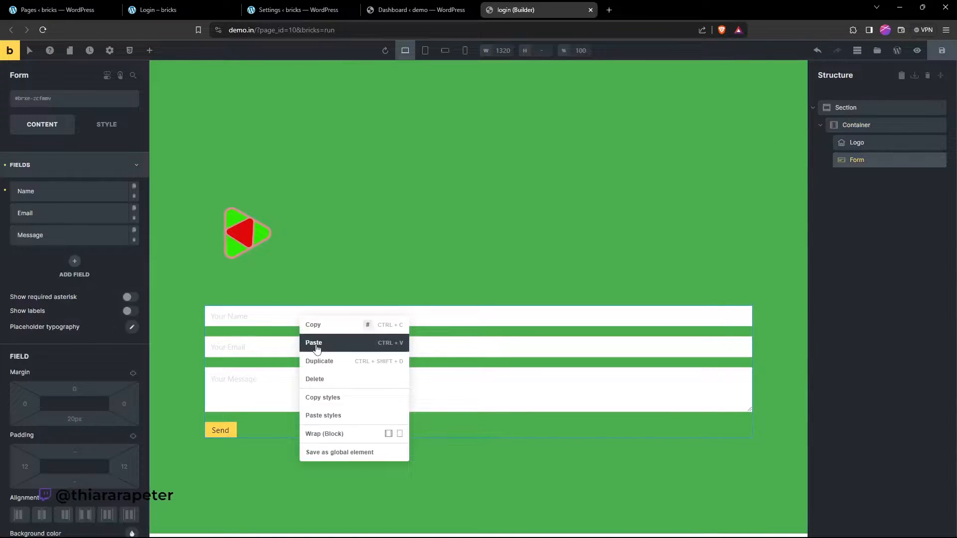
pyautogui.click(325, 380)
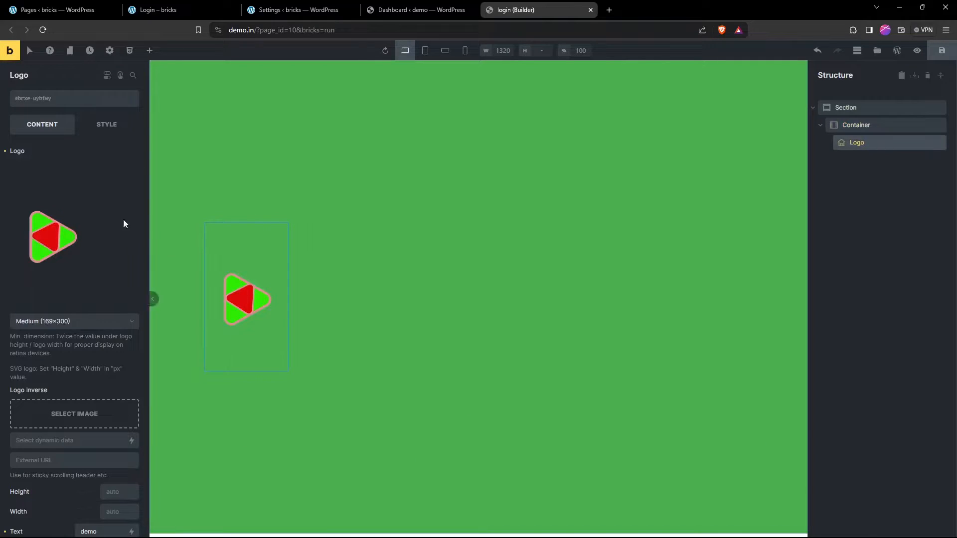
# Add a nested container below the Logo element inside the existing container.
pyautogui.click(147, 52)
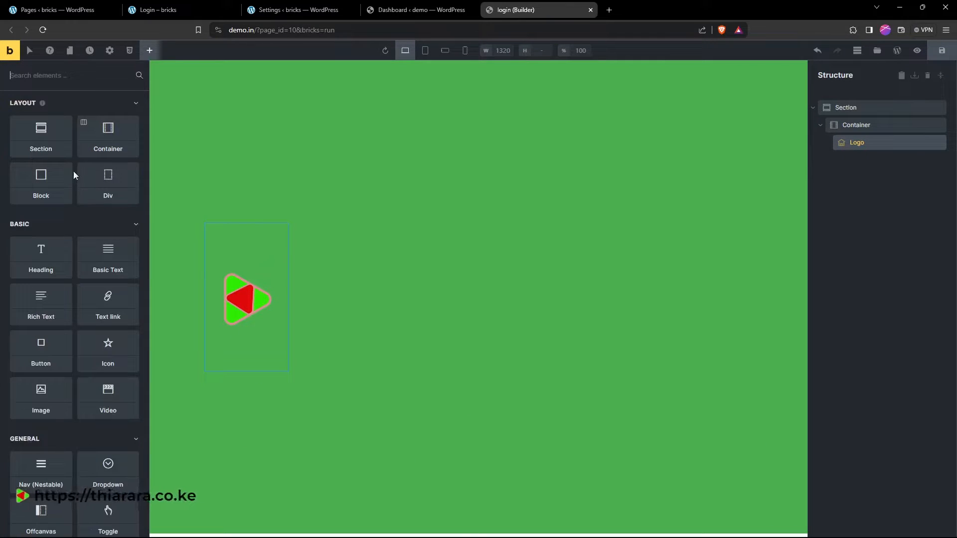
pyautogui.click(111, 139)
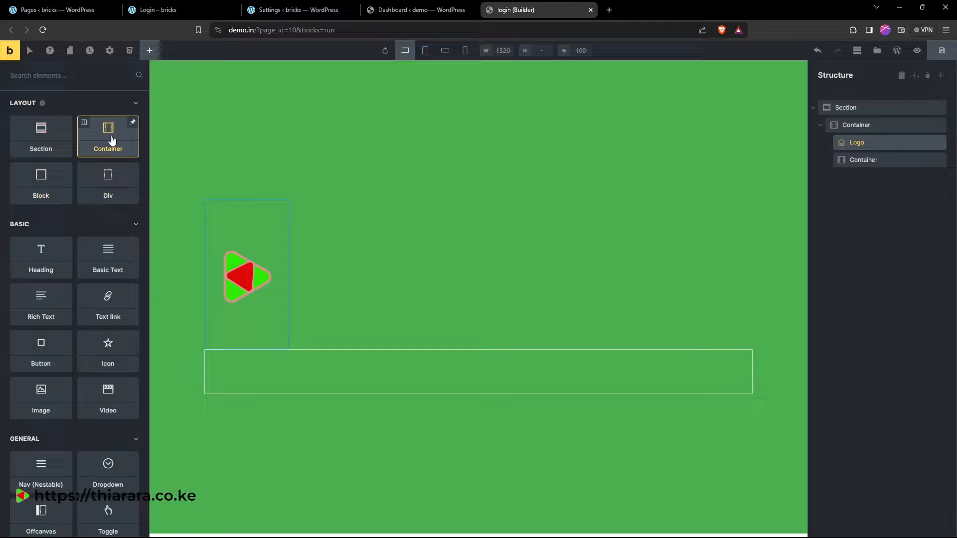
pyautogui.click(298, 264)
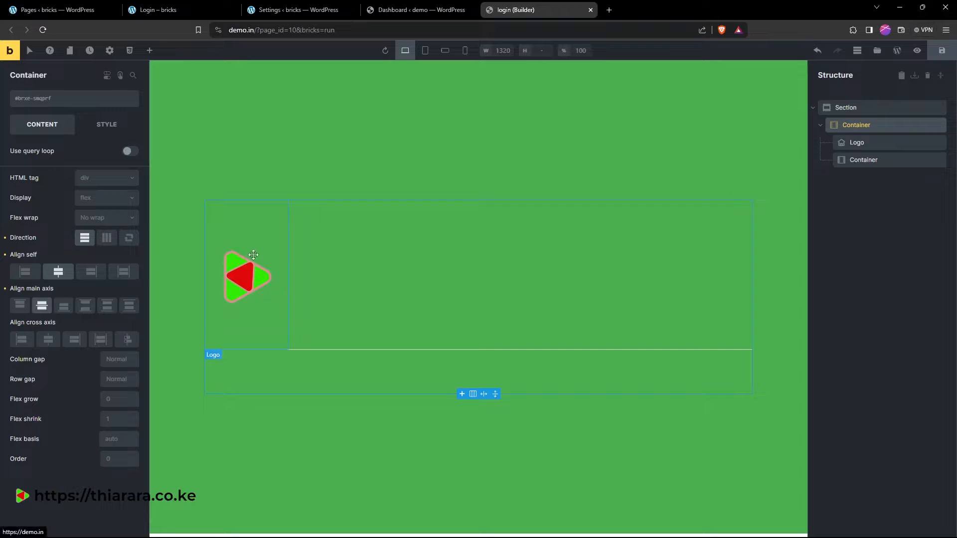
# Center the outer container's cross axis alignment.
pyautogui.click(232, 262)
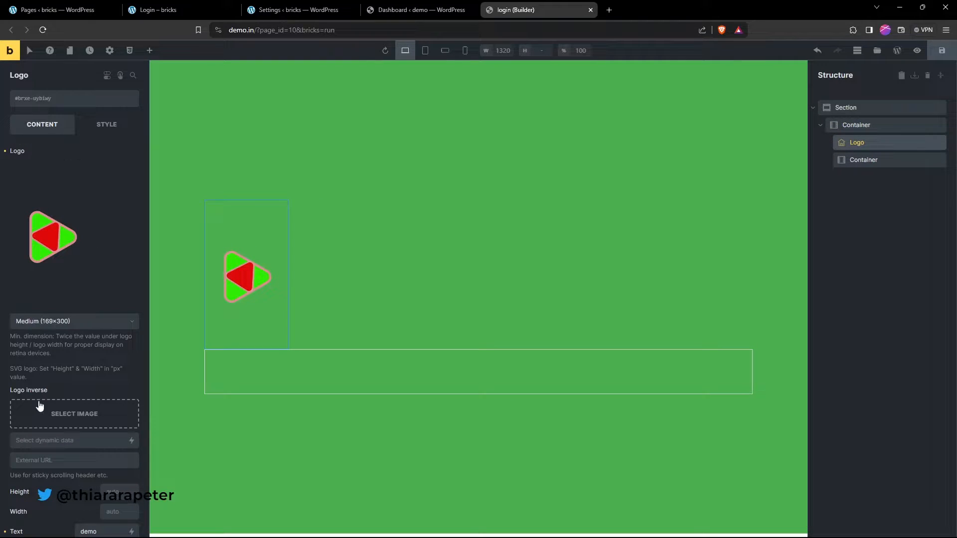
pyautogui.scroll(-2, 88, 432)
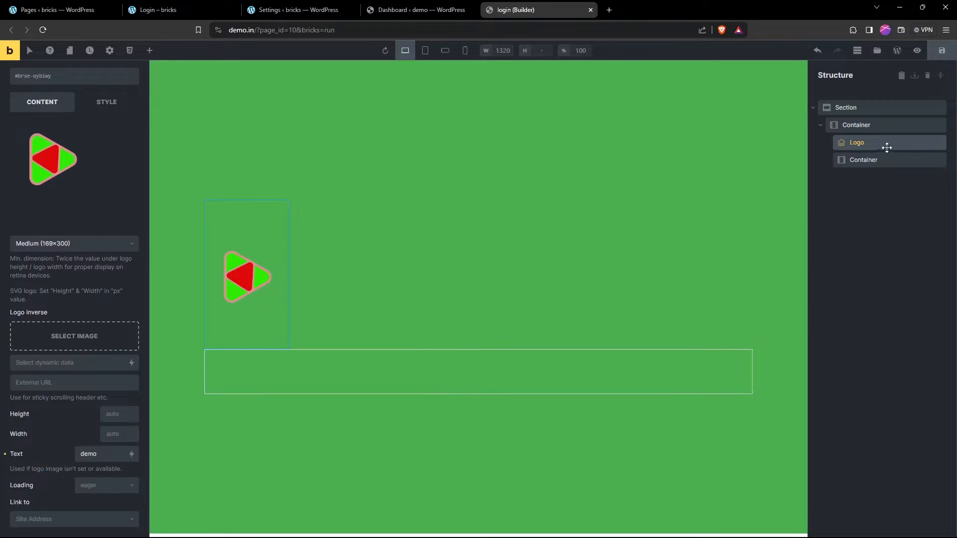
pyautogui.click(883, 125)
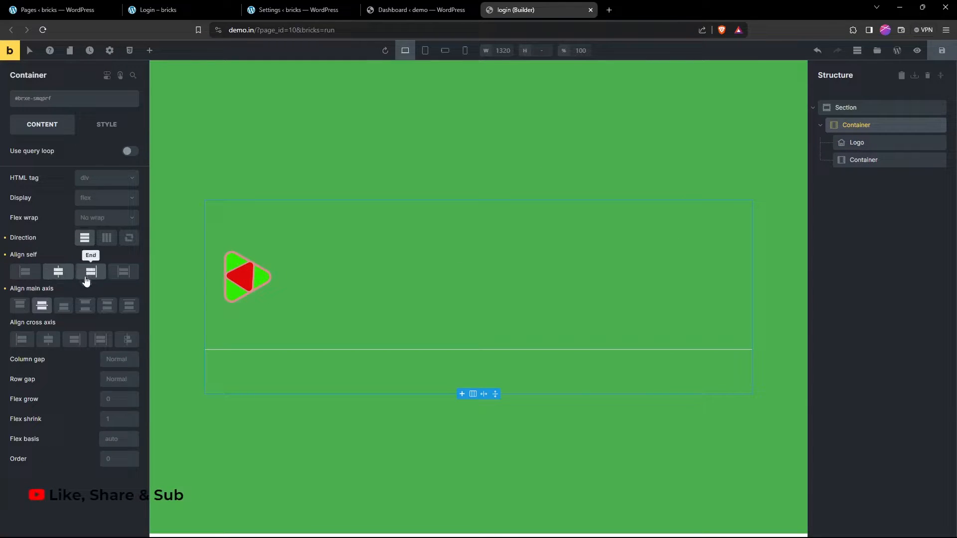
pyautogui.click(48, 338)
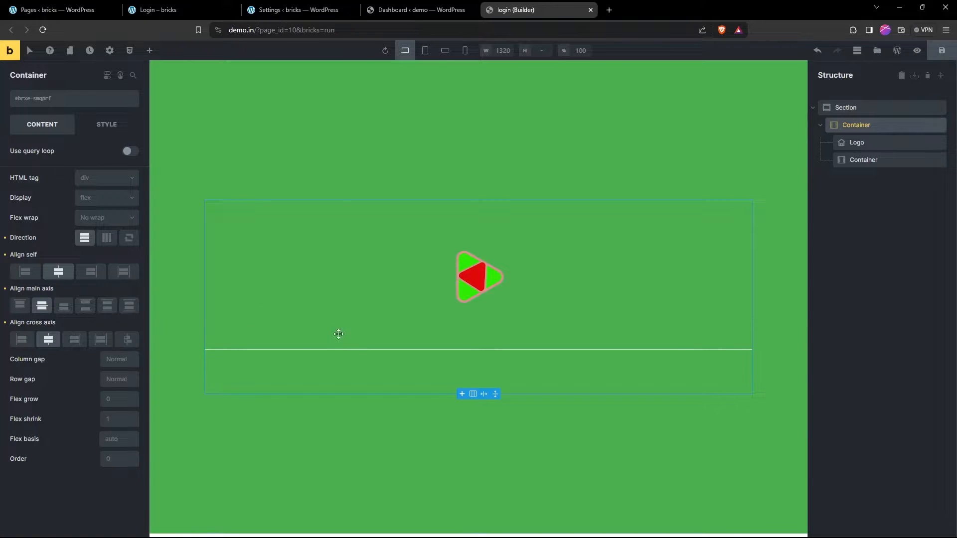
# Find the Form element by searching for "f" and add it inside the nested container.
pyautogui.click(375, 368)
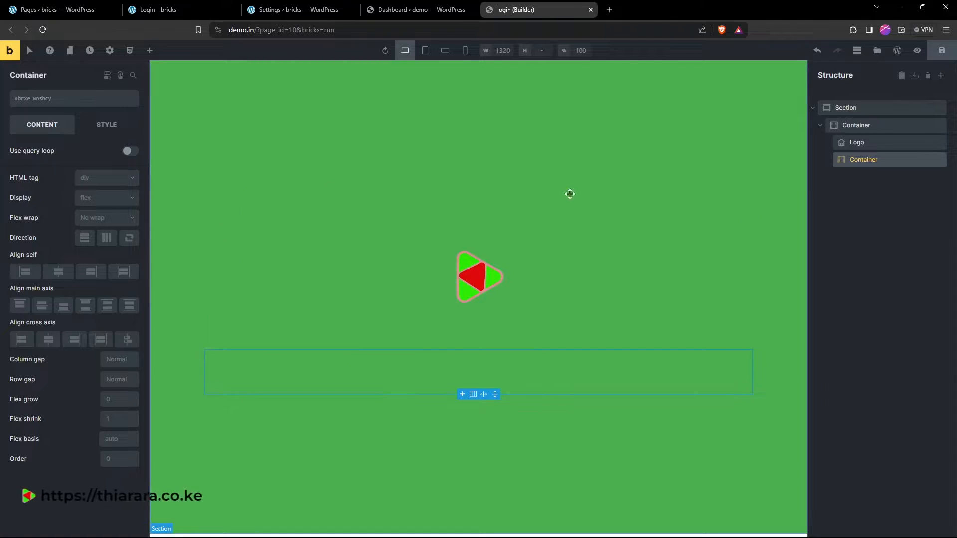
pyautogui.click(149, 52)
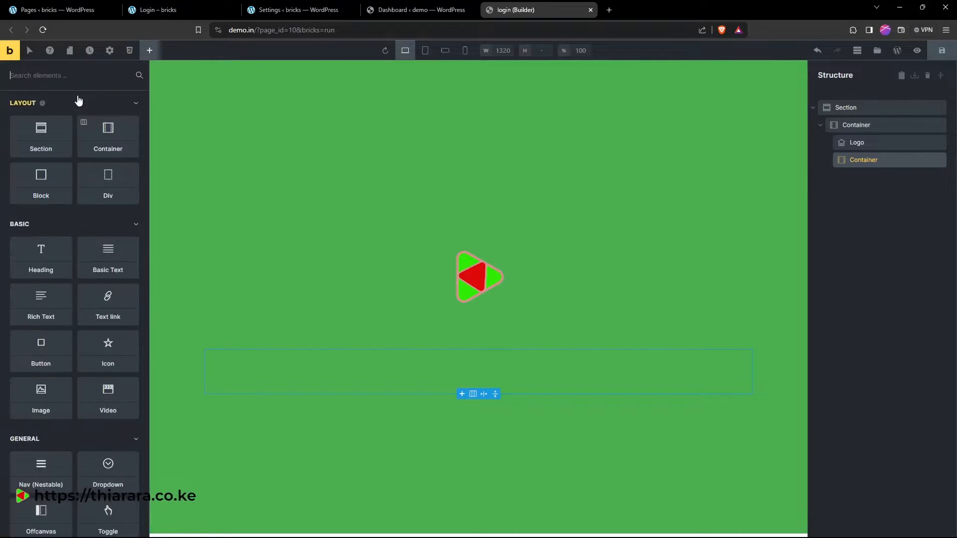
pyautogui.write('f')
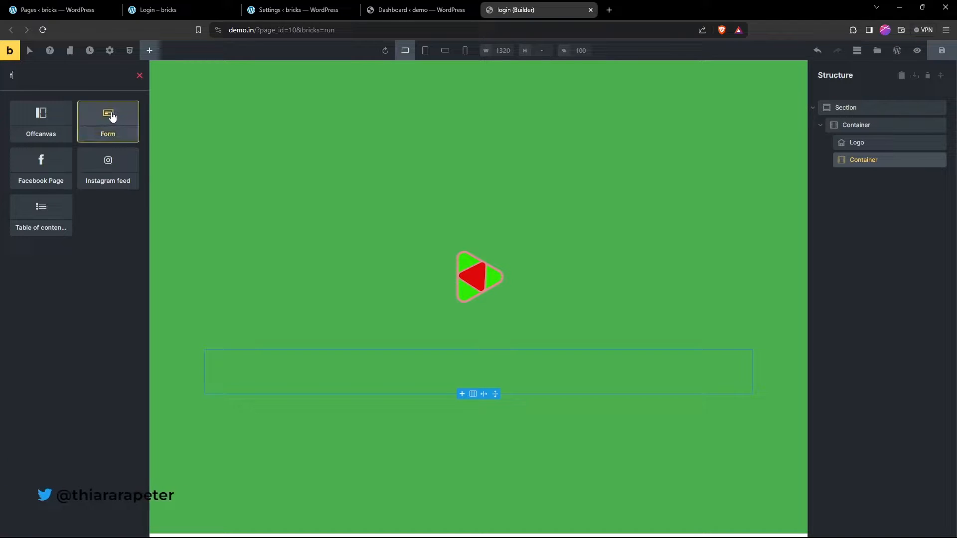
pyautogui.moveTo(94, 117); pyautogui.dragTo(877, 166)
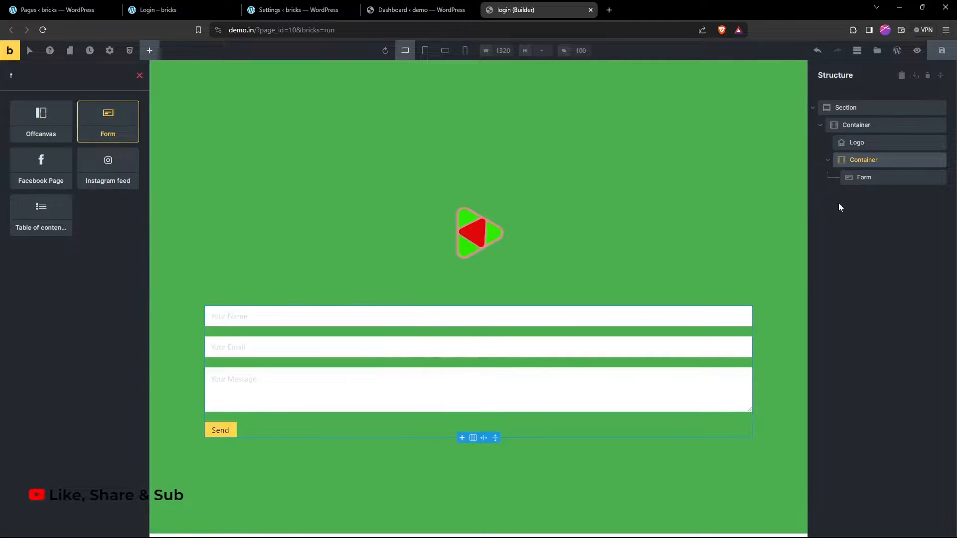
# Set the width of the nested container holding the form to 600 in its layout styles.
pyautogui.click(862, 160)
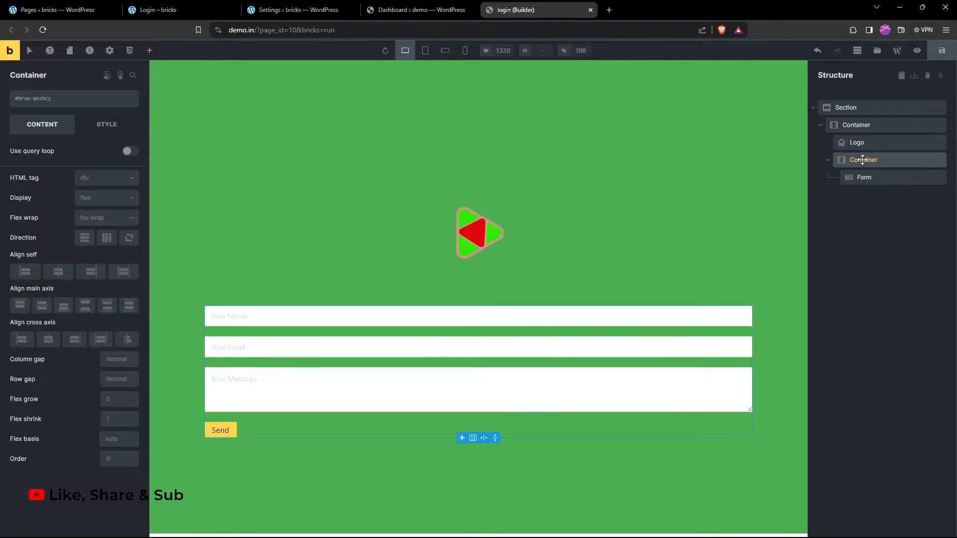
pyautogui.click(105, 127)
pyautogui.click(55, 155)
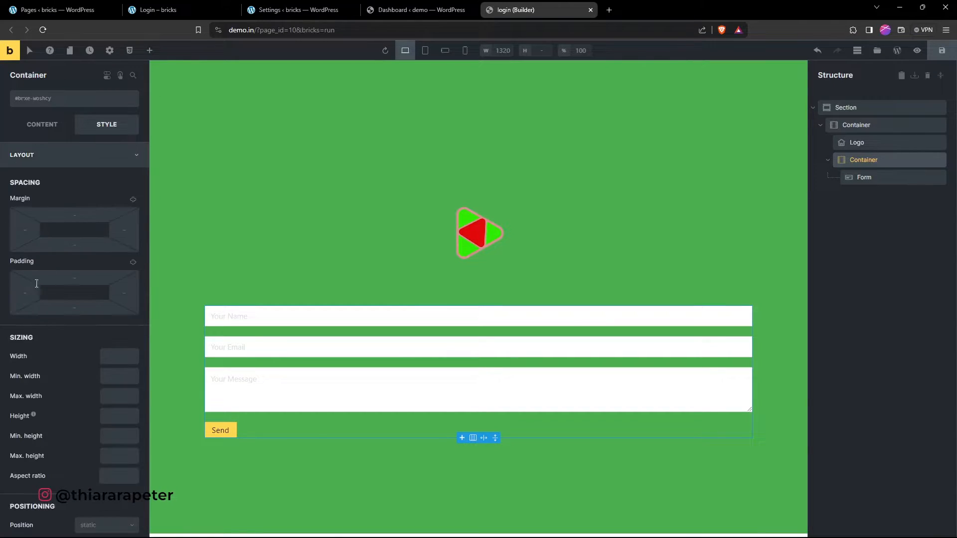
pyautogui.click(107, 355)
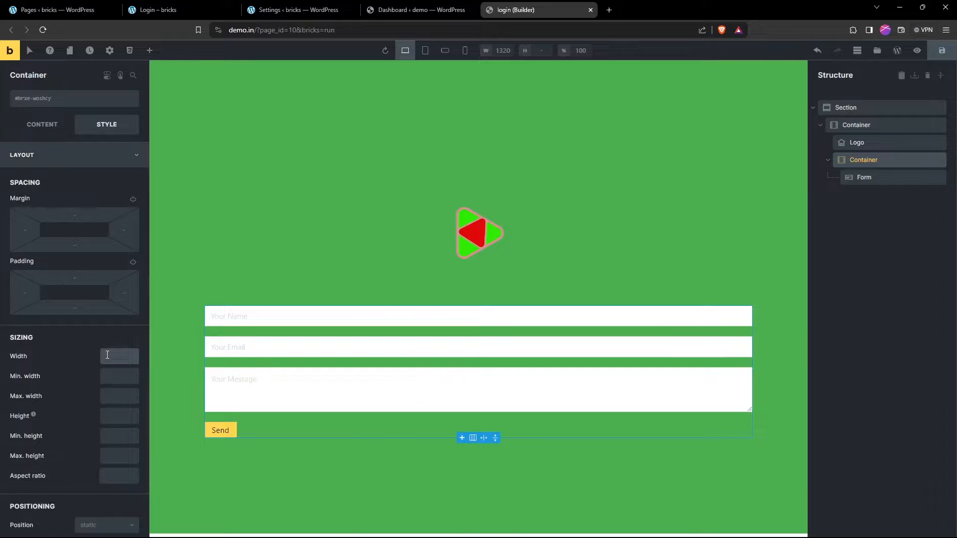
pyautogui.write('100')
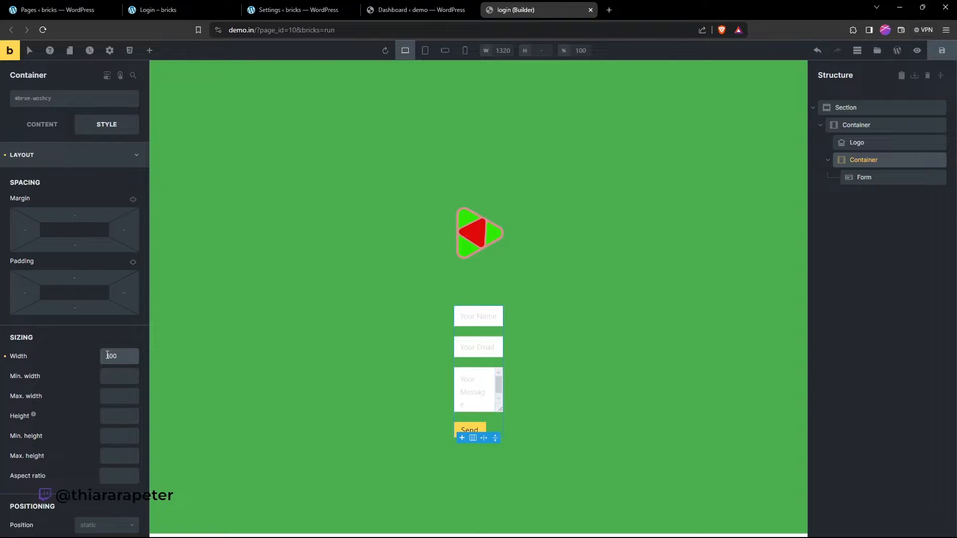
pyautogui.press('BackSpace')
pyautogui.press('BackSpace')
pyautogui.press('BackSpace')
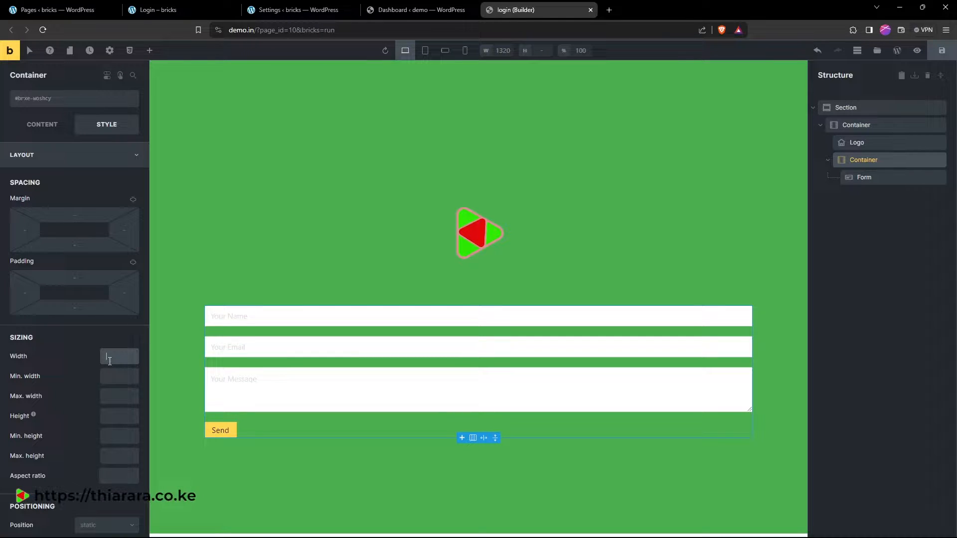
pyautogui.write('600')
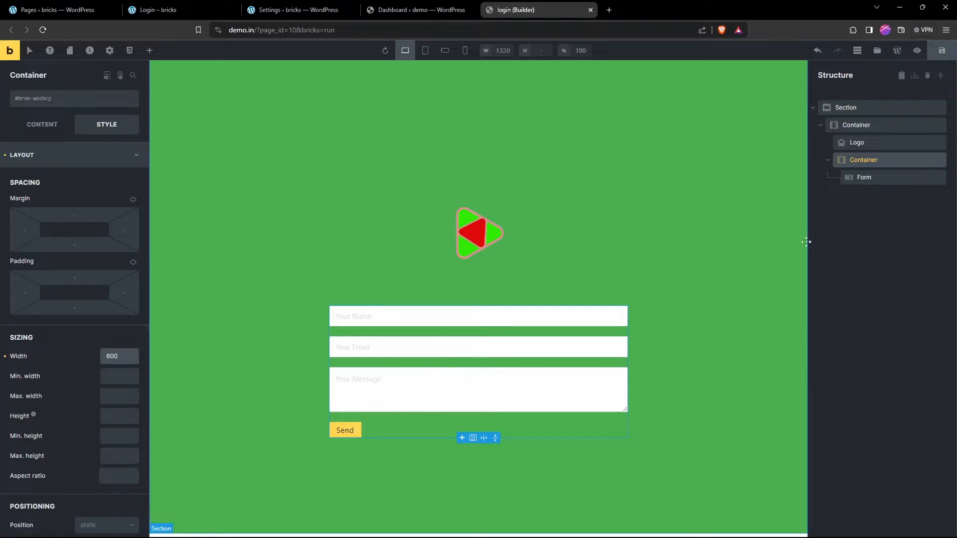
# Delete the Message field from the Form element's fields.
pyautogui.click(866, 178)
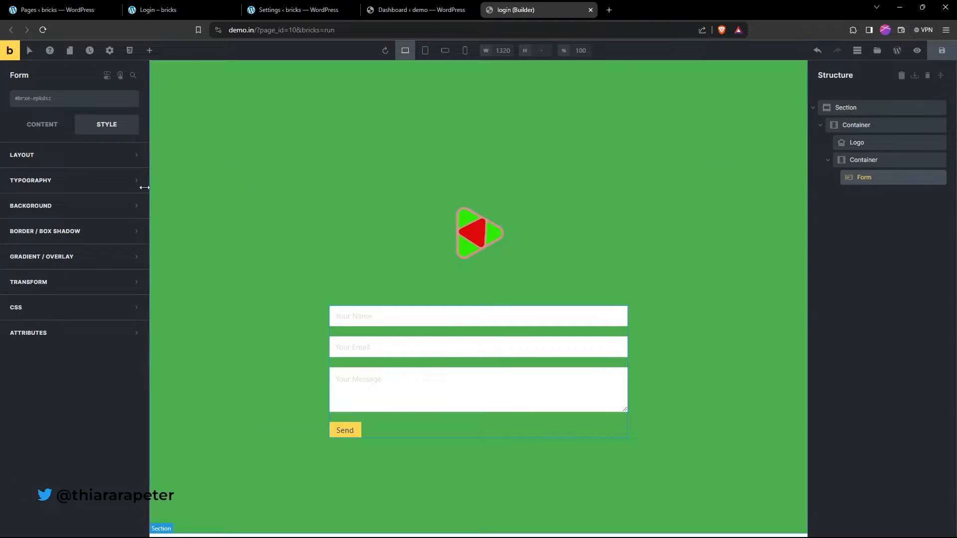
pyautogui.click(55, 125)
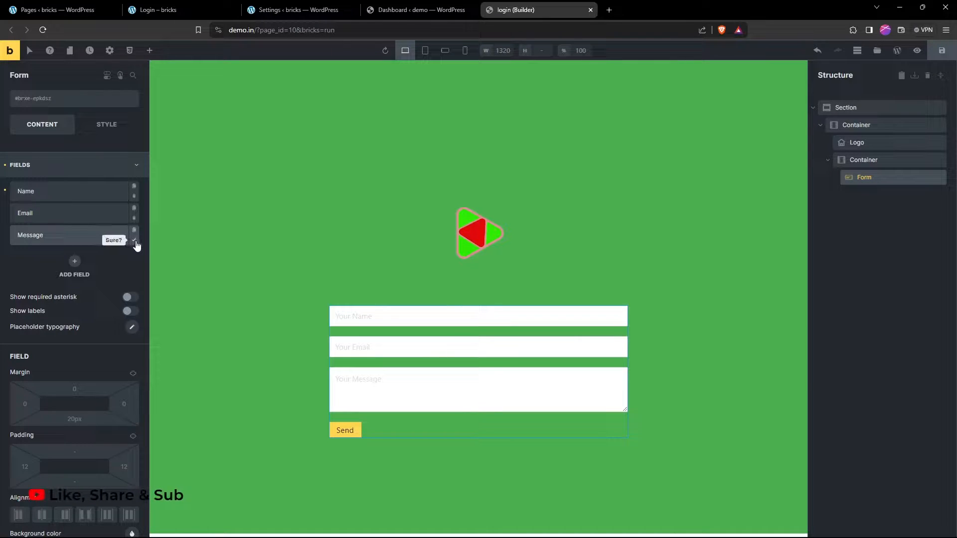
pyautogui.click(136, 242)
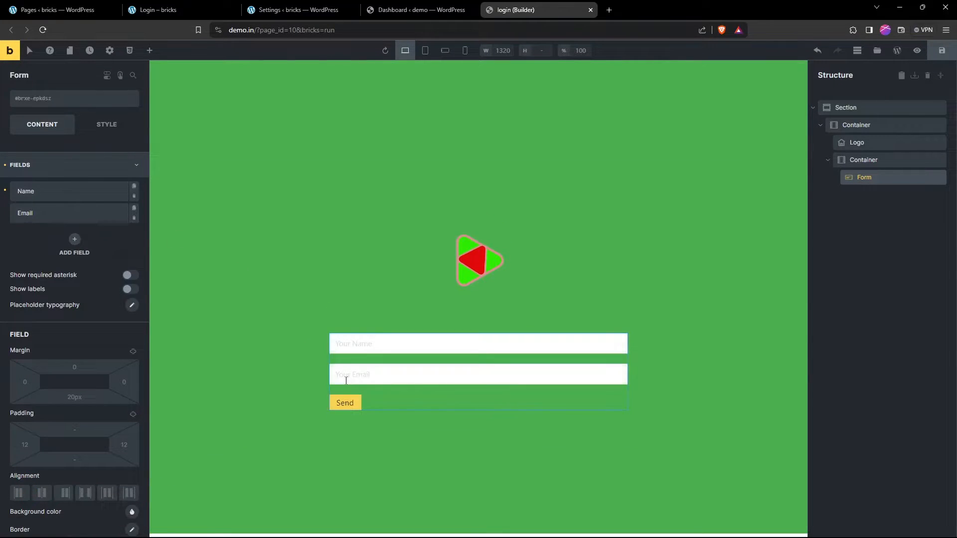
# Change the type of the form's Name field to Email.
pyautogui.click(63, 196)
pyautogui.click(63, 196)
pyautogui.click(63, 196)
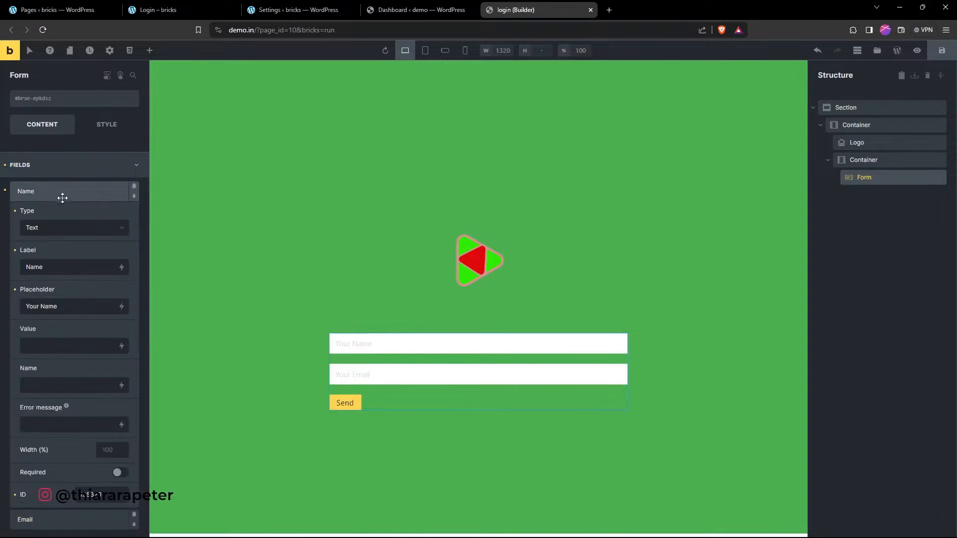
pyautogui.click(56, 190)
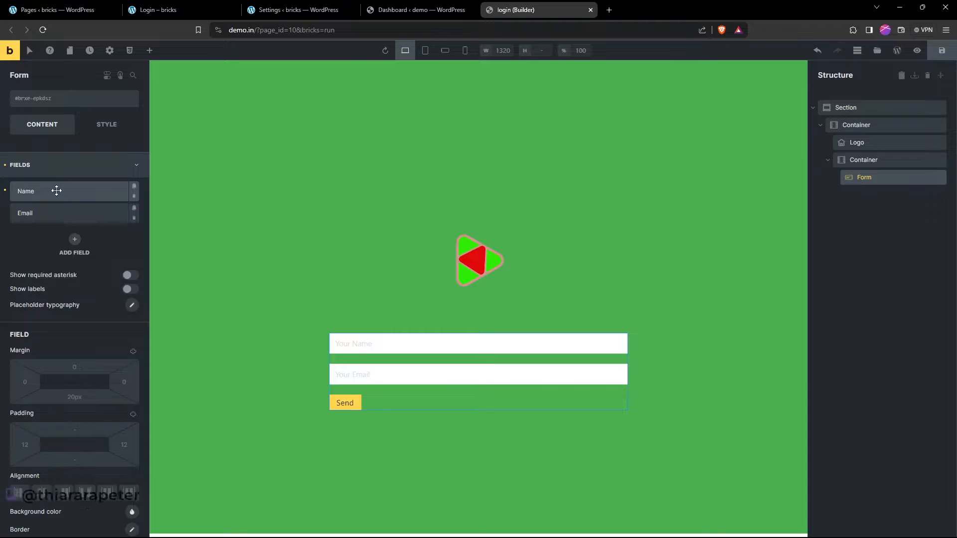
pyautogui.click(52, 191)
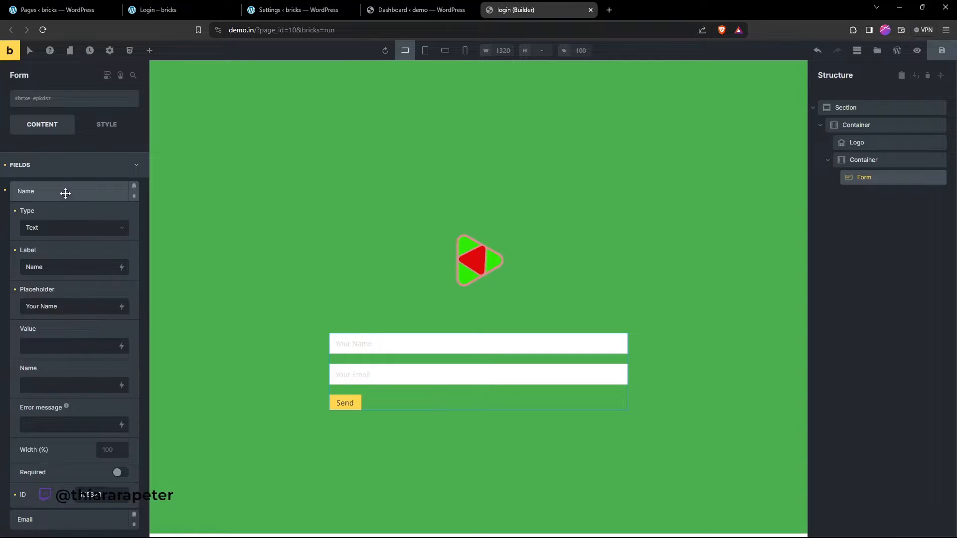
pyautogui.click(60, 232)
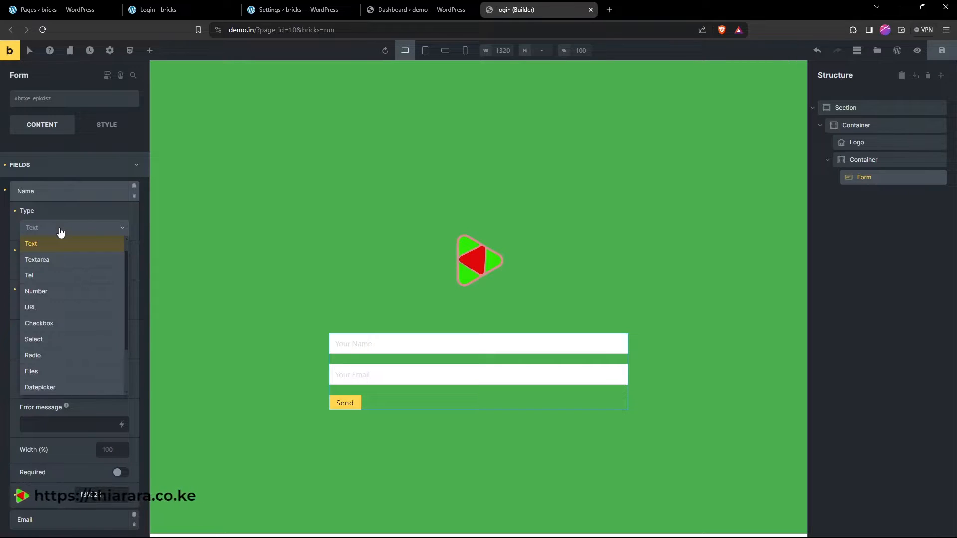
pyautogui.click(54, 241)
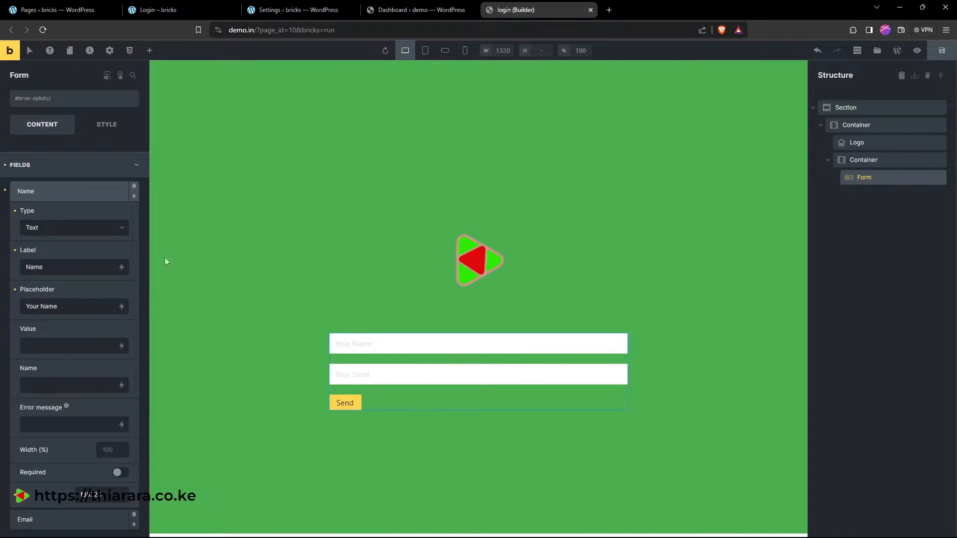
pyautogui.click(73, 229)
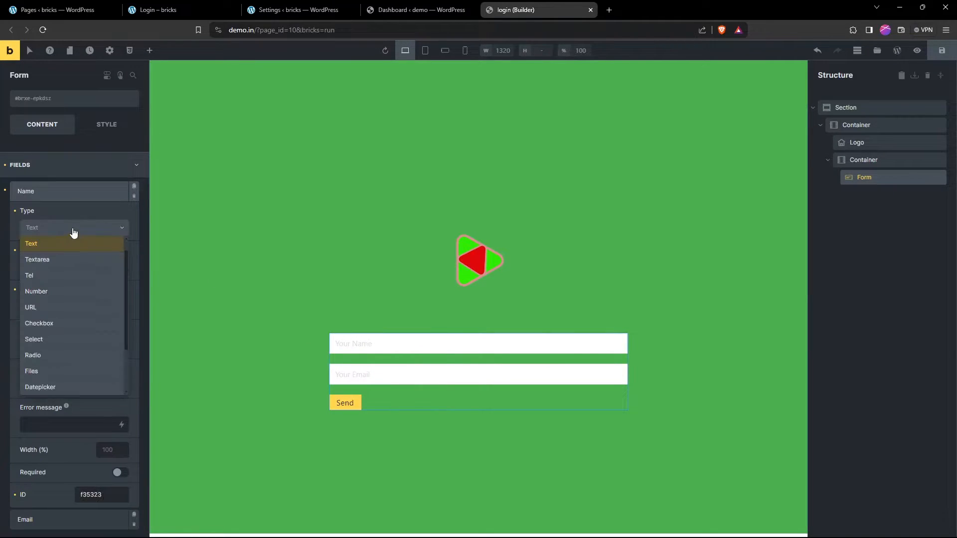
pyautogui.scroll(-5, 59, 298)
pyautogui.scroll(3, 58, 336)
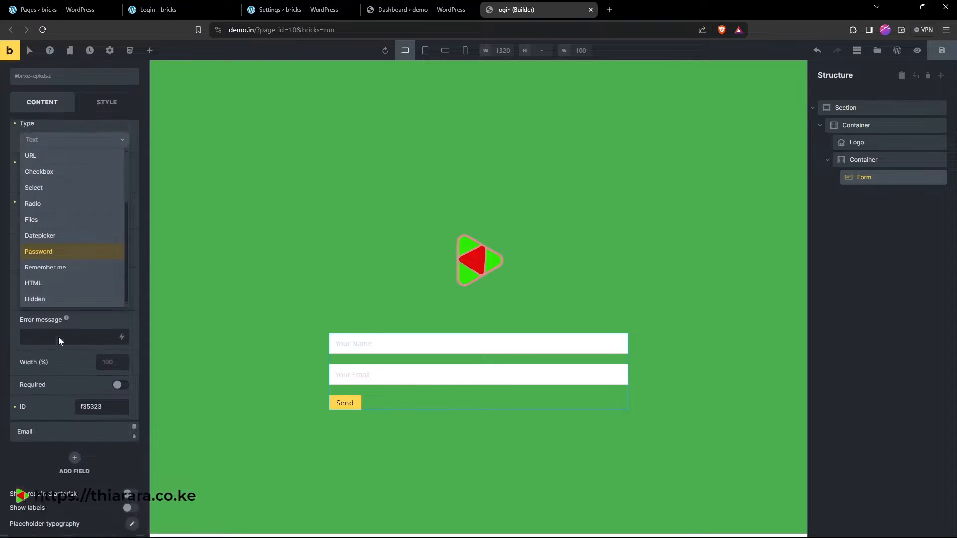
pyautogui.scroll(4, 59, 337)
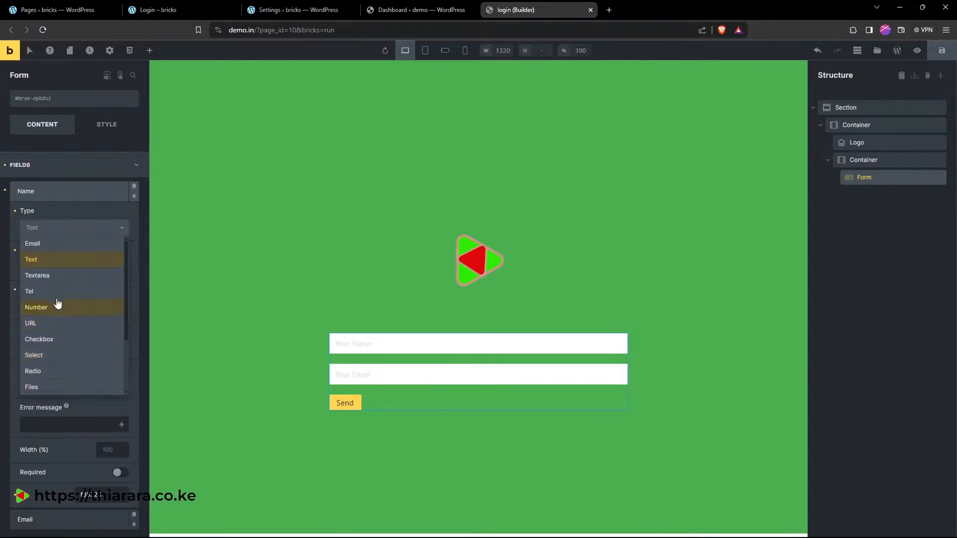
pyautogui.click(52, 245)
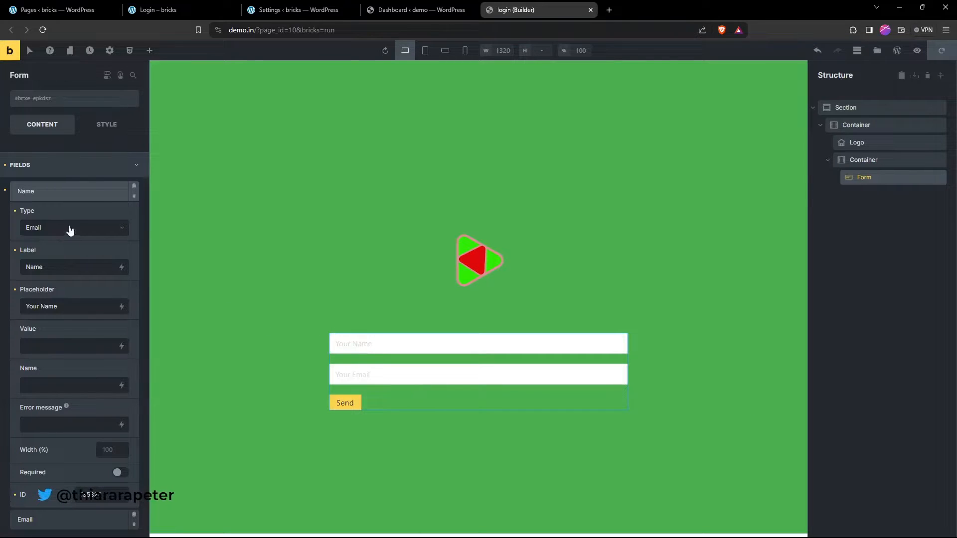
# Delete the Name field from the form and add a new field below the Email field.
pyautogui.click(131, 198)
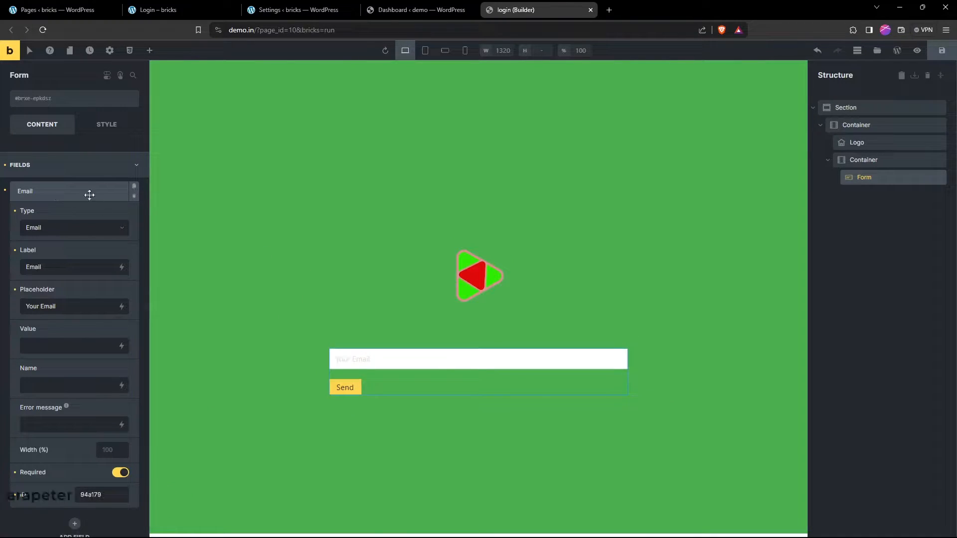
pyautogui.click(69, 189)
pyautogui.click(77, 219)
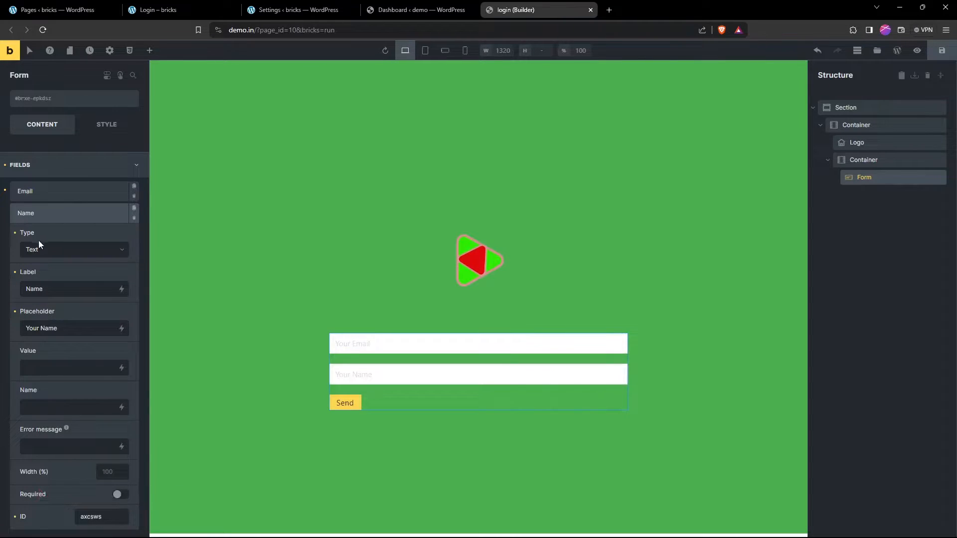
# Set the new form field's type to Password and its label to "Password".
pyautogui.click(40, 214)
pyautogui.click(40, 213)
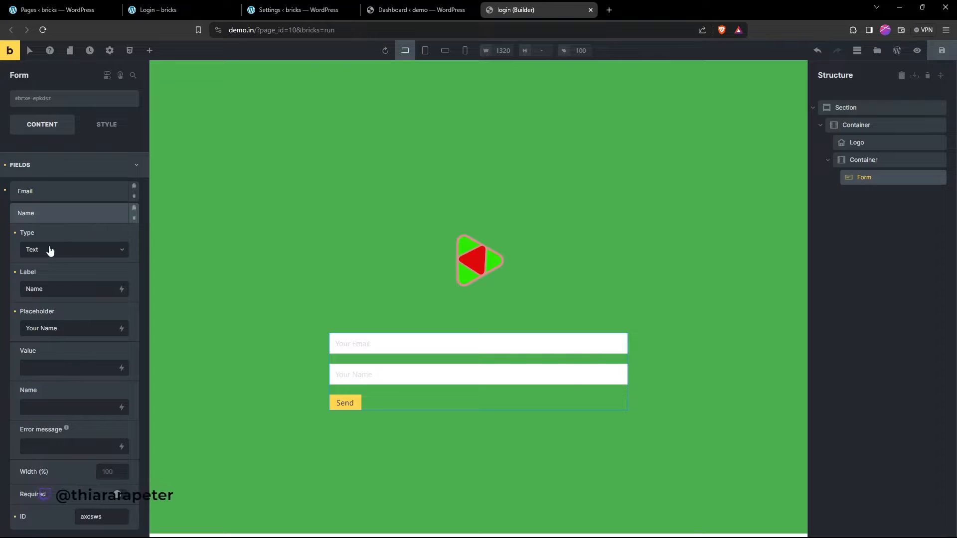
pyautogui.click(51, 250)
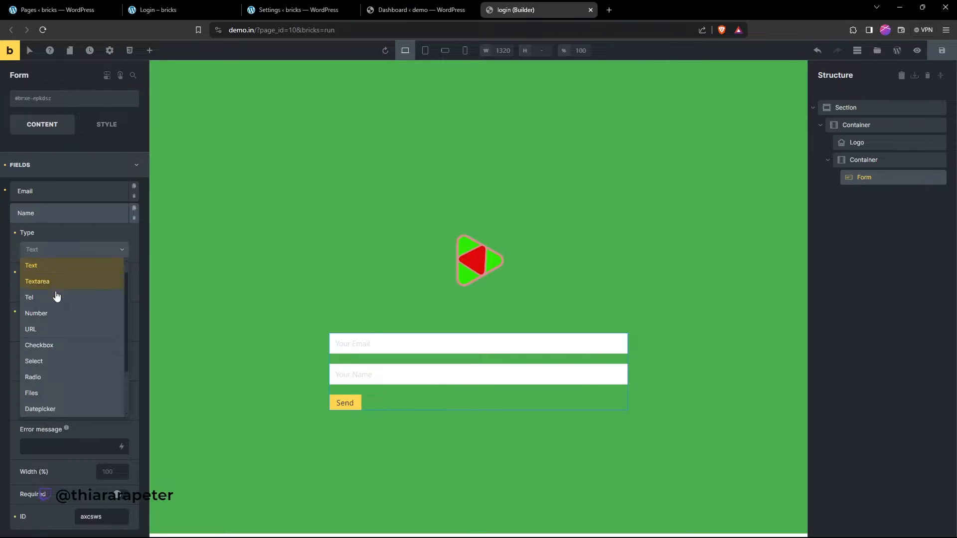
pyautogui.scroll(-5, 56, 296)
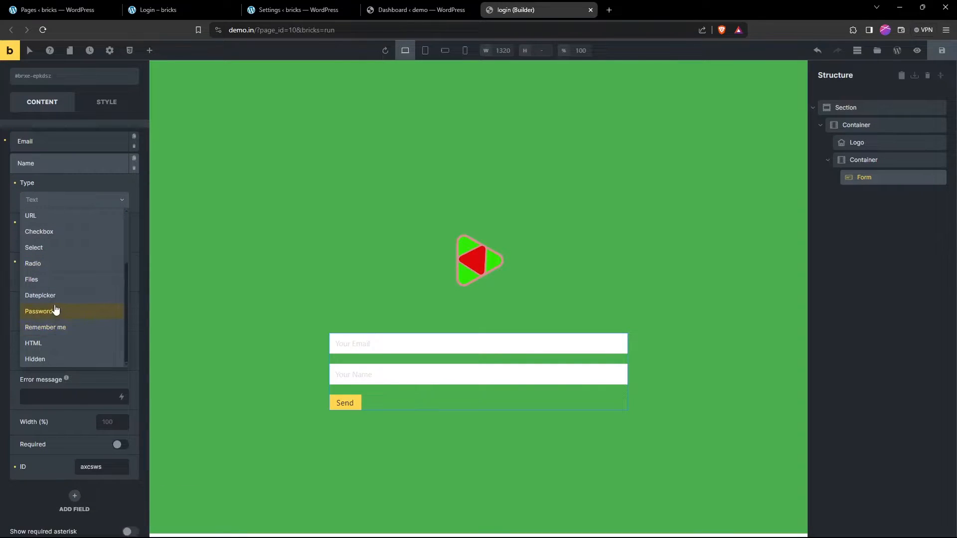
pyautogui.click(55, 310)
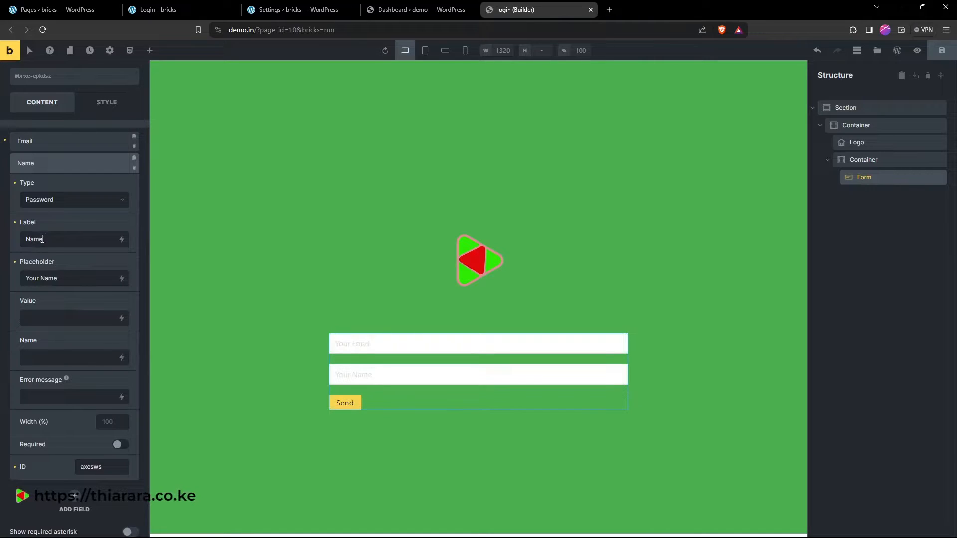
pyautogui.write('Password')
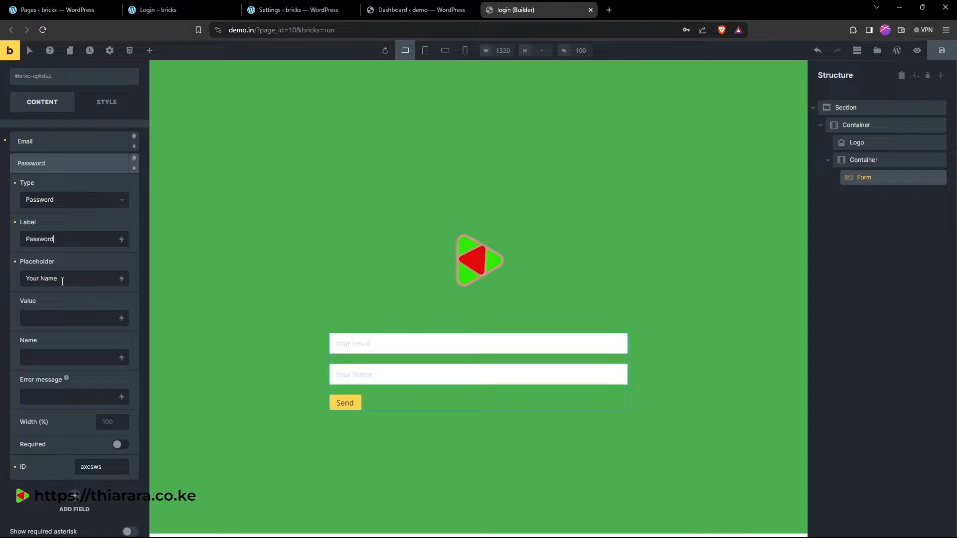
# Set the password field's placeholder to "Enter password" and check it in the form preview.
pyautogui.moveTo(60, 278); pyautogui.dragTo(13, 280)
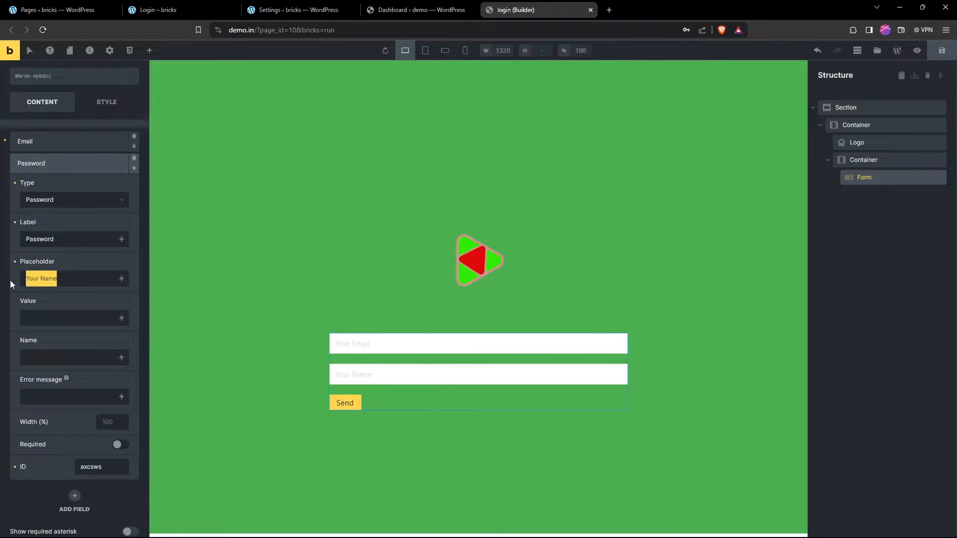
pyautogui.write('Enter')
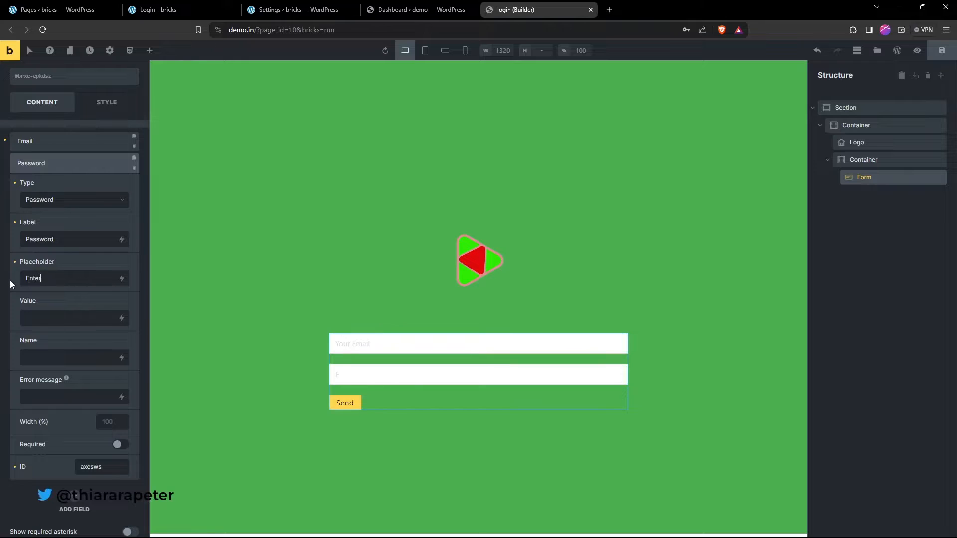
pyautogui.write(' password')
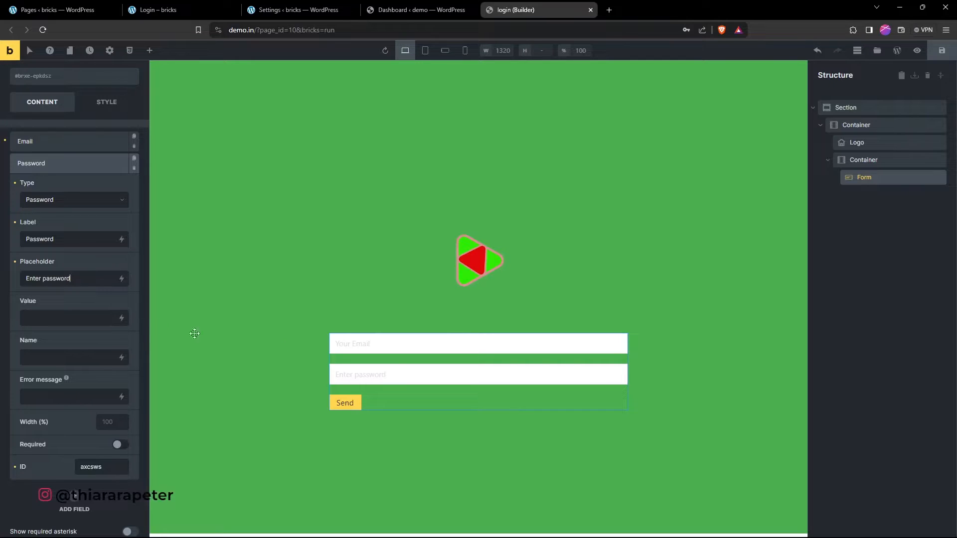
pyautogui.click(361, 374)
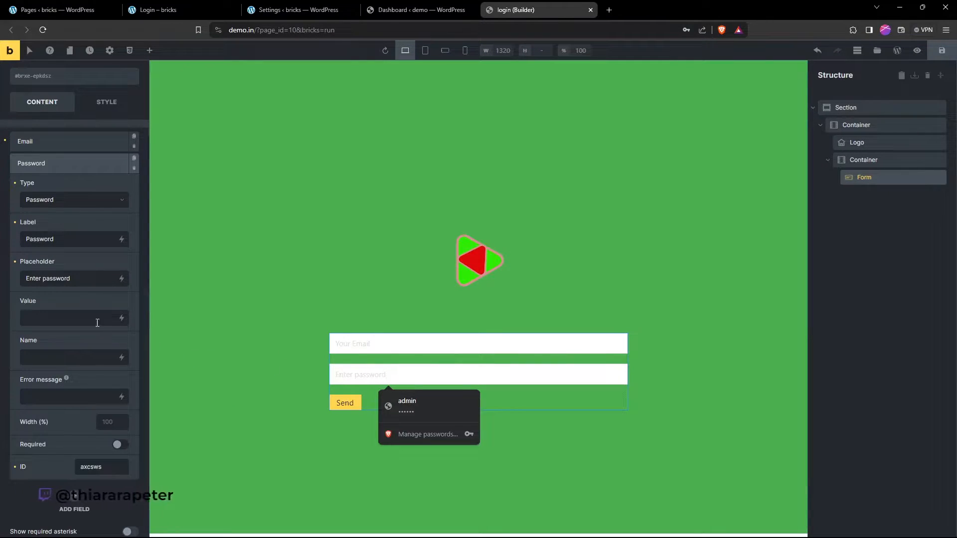
pyautogui.click(122, 318)
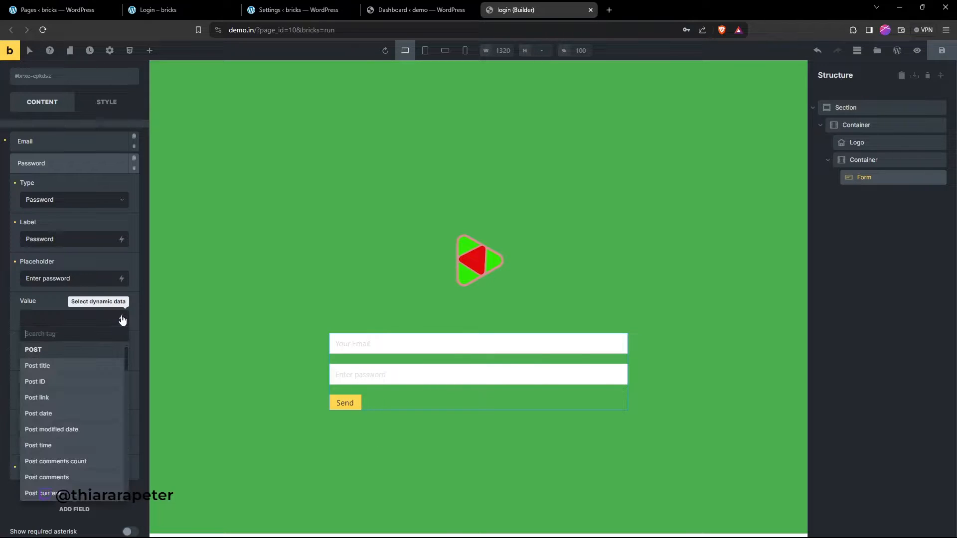
pyautogui.scroll(-2, 105, 399)
pyautogui.scroll(-4, 104, 405)
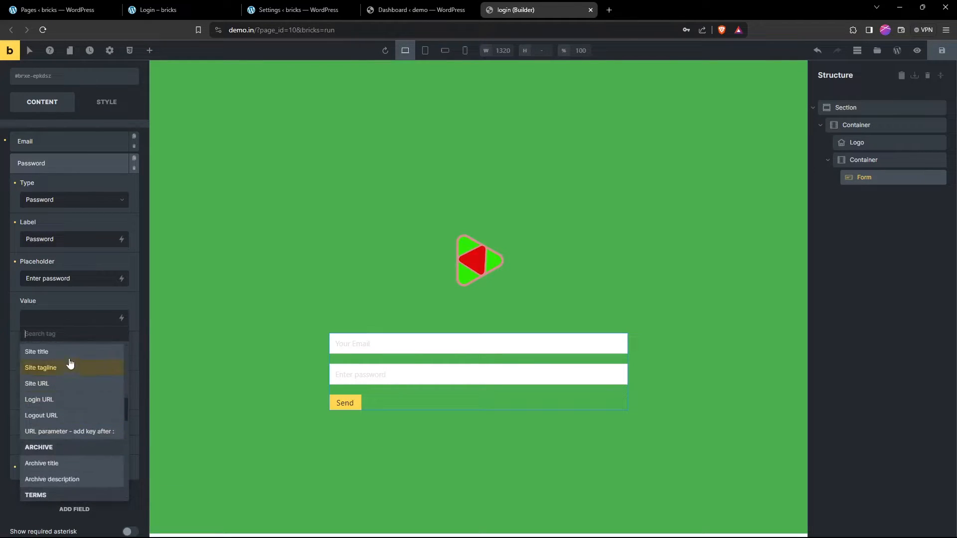
pyautogui.click(59, 320)
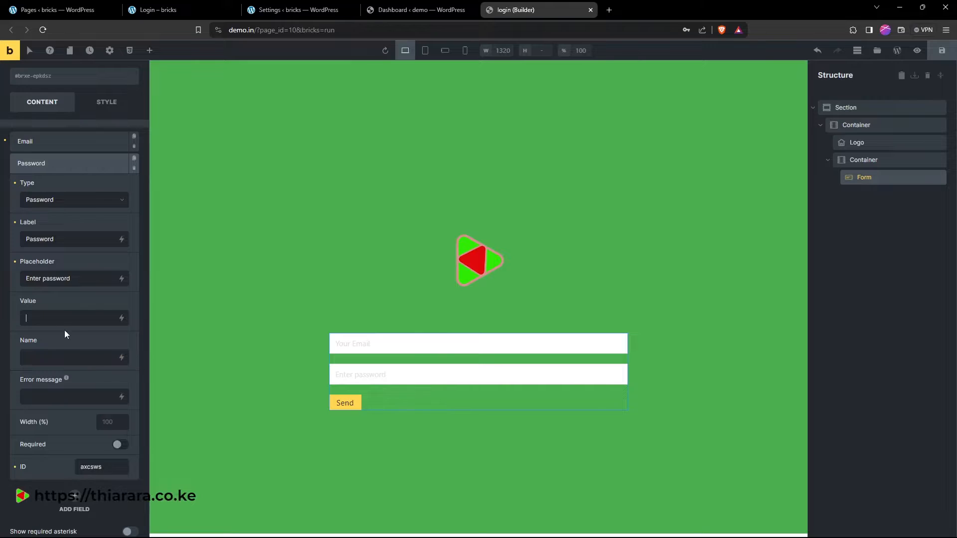
# Set the password field's name attribute to "Password".
pyautogui.click(64, 359)
pyautogui.write('Passow')
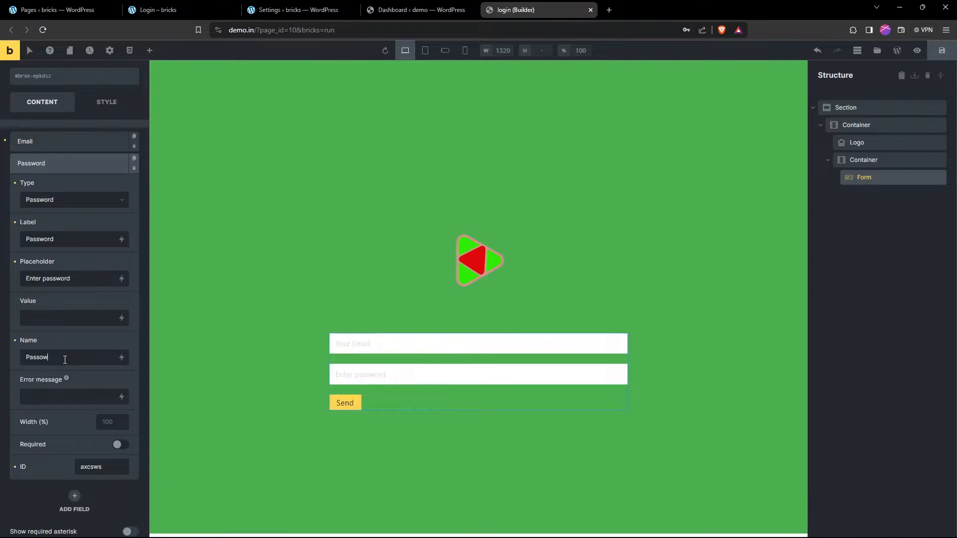
pyautogui.press('BackSpace')
pyautogui.press('BackSpace')
pyautogui.write('word')
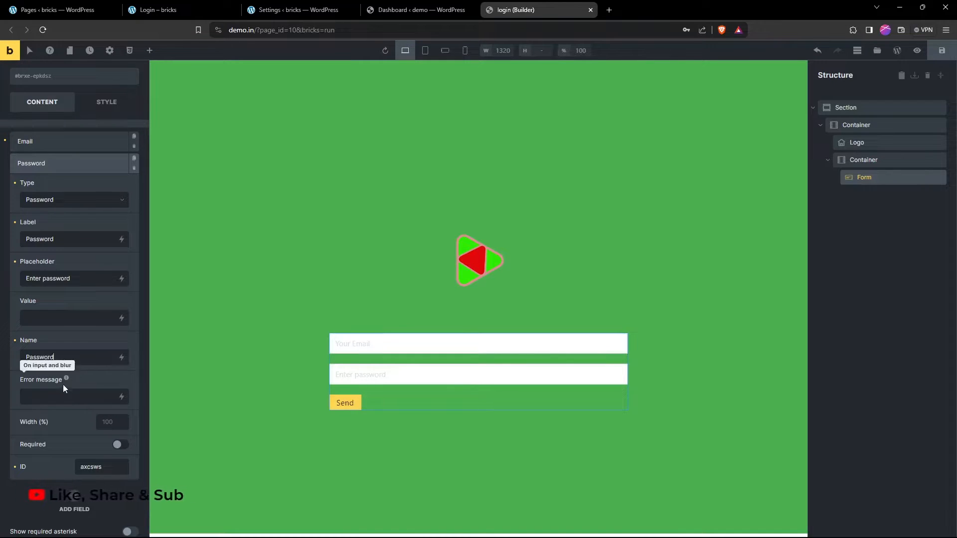
# Set the password field's error message to "Enter Correct password" and make the field required.
pyautogui.click(43, 395)
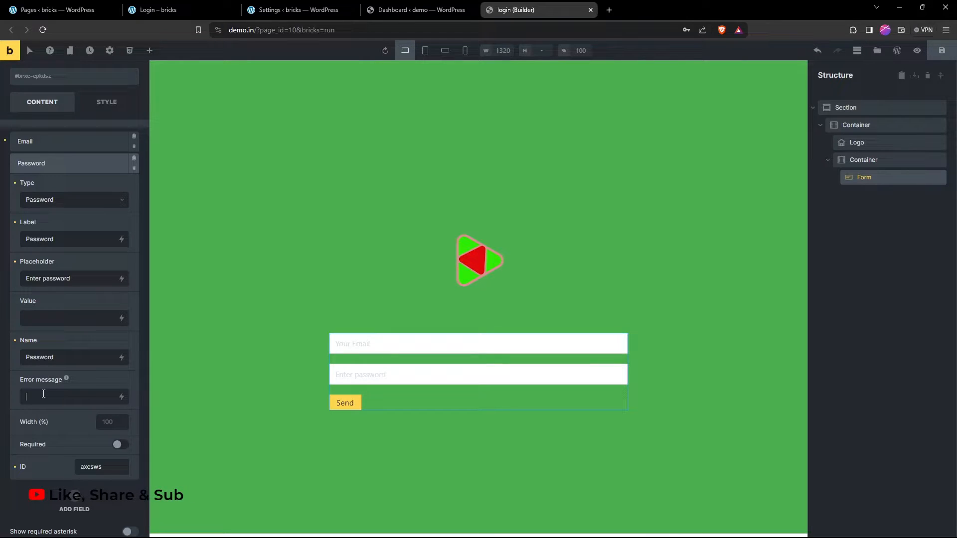
pyautogui.write('En')
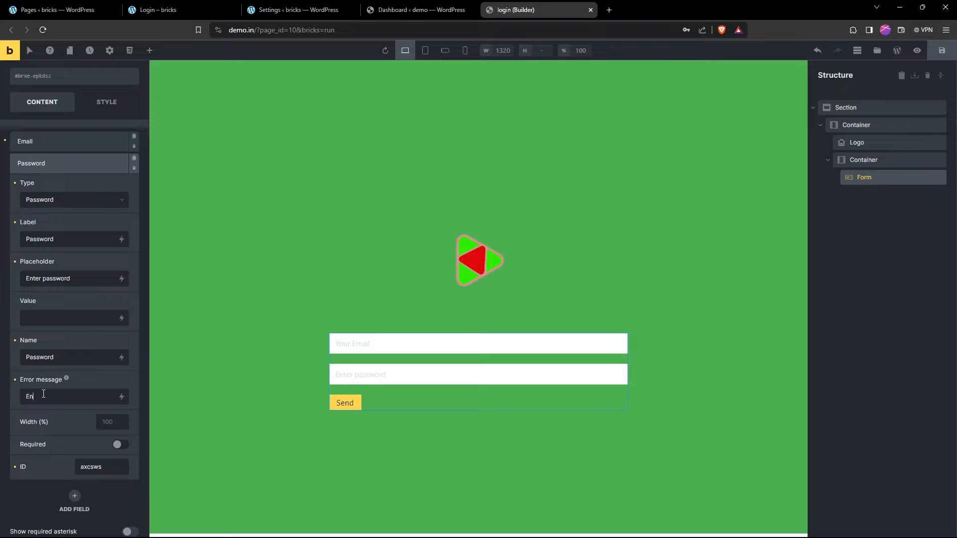
pyautogui.write('ter E')
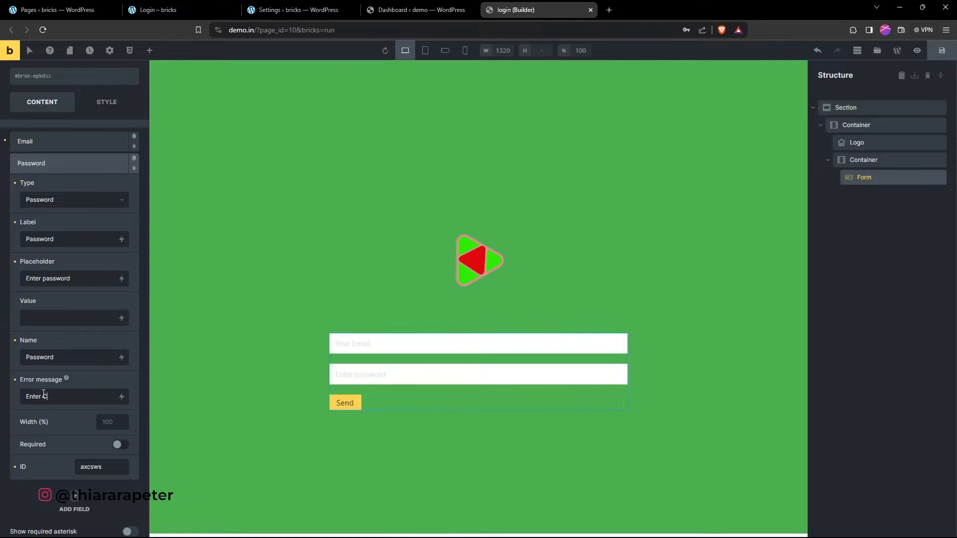
pyautogui.write('orrect password')
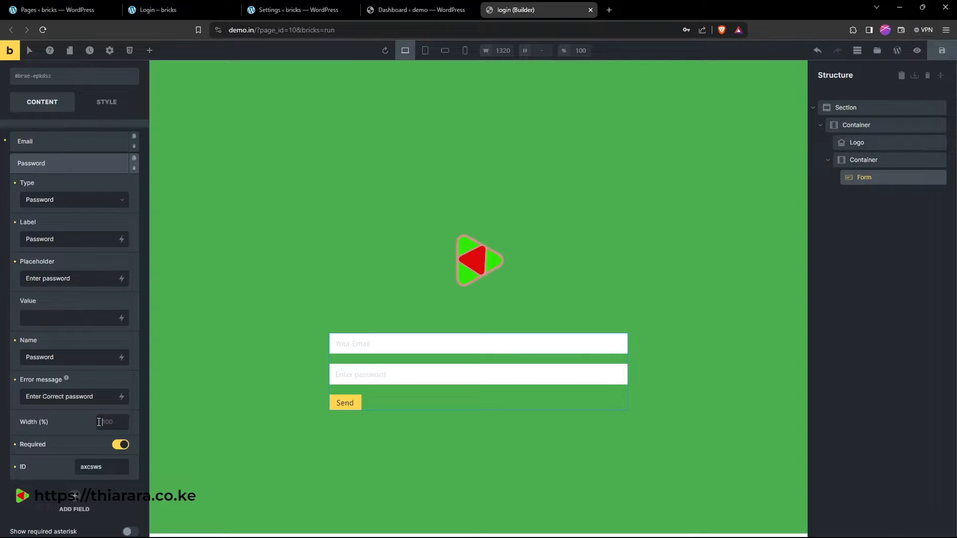
# Try a width of 50% for the password field, and clear the value again.
pyautogui.write('50')
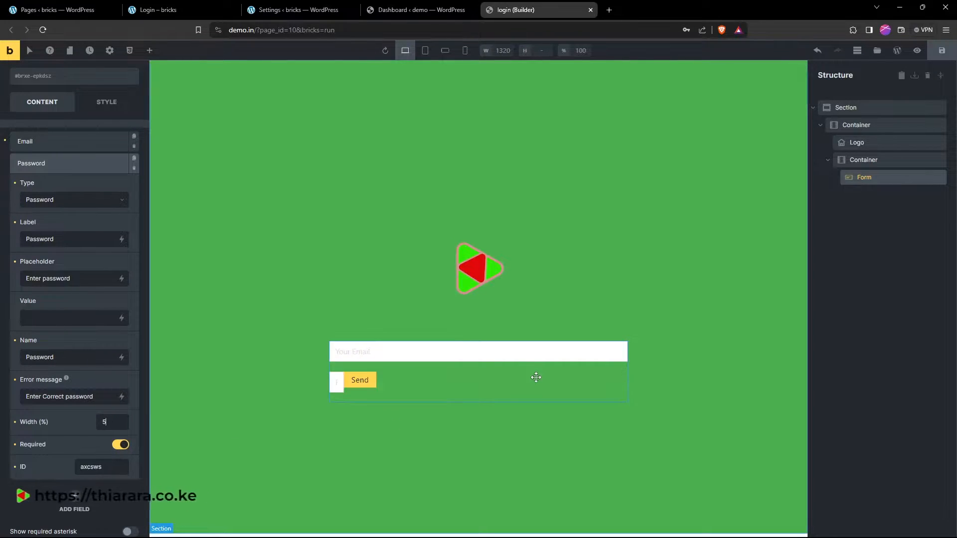
pyautogui.click(418, 357)
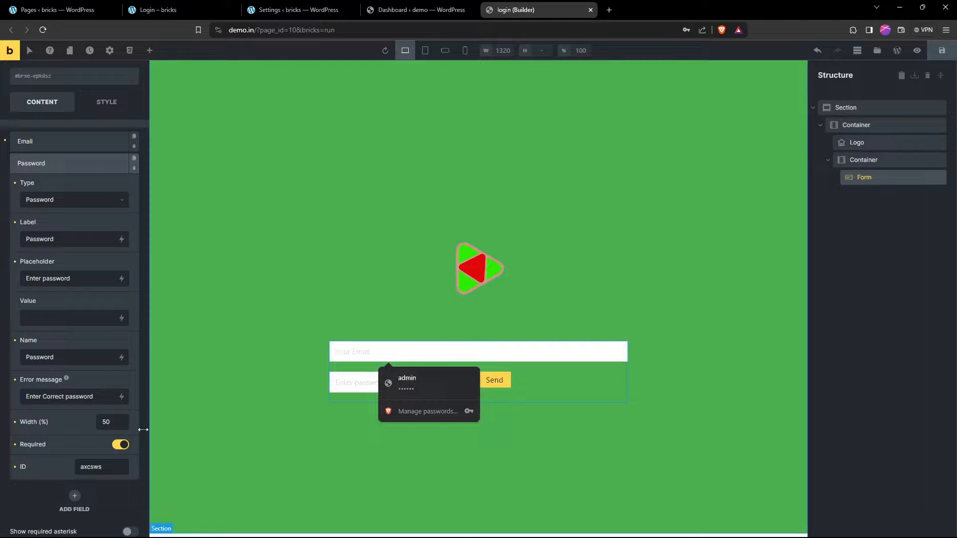
pyautogui.moveTo(117, 422); pyautogui.dragTo(72, 421)
pyautogui.press('BackSpace')
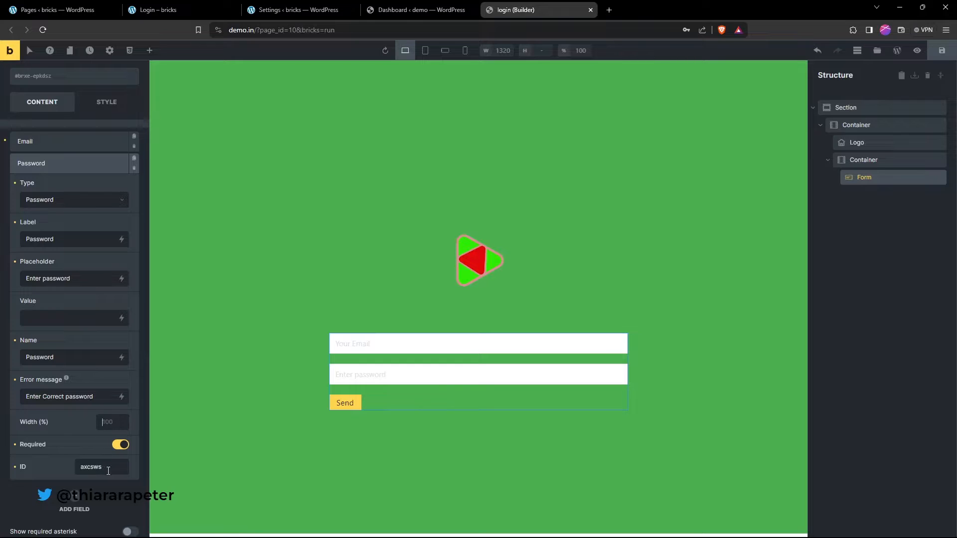
# Set the email field's error message to "Enter Correct email" and collapse the field's settings.
pyautogui.scroll(-2, 95, 453)
pyautogui.scroll(4, 83, 408)
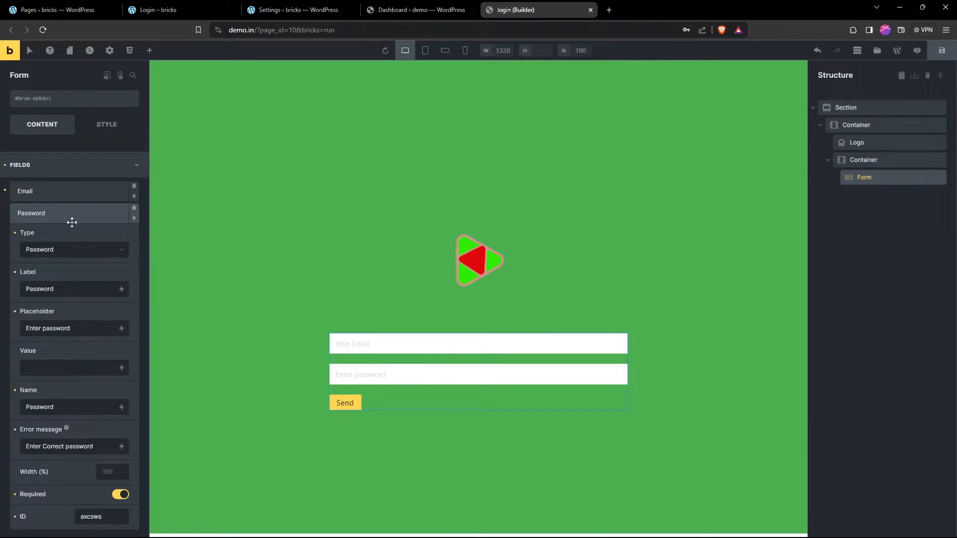
pyautogui.click(64, 195)
pyautogui.click(60, 190)
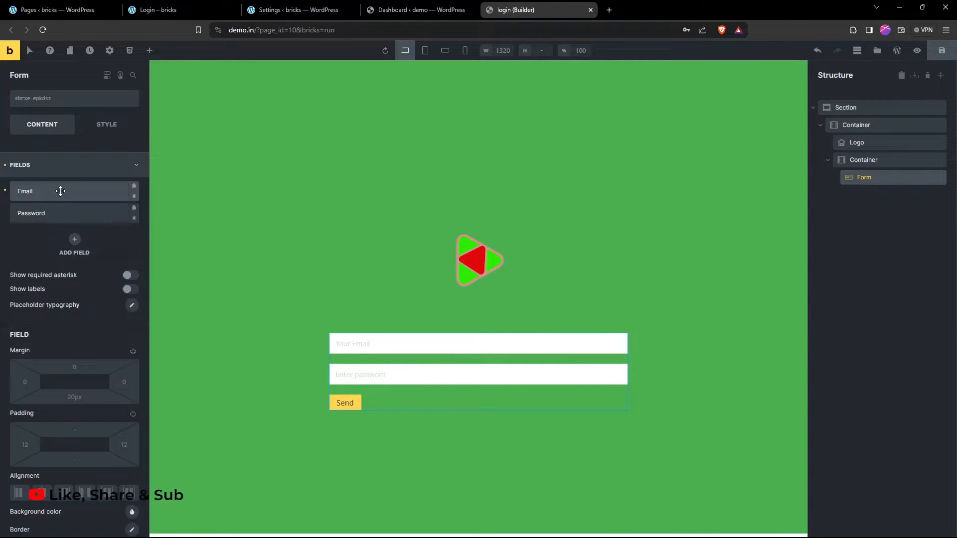
pyautogui.click(61, 191)
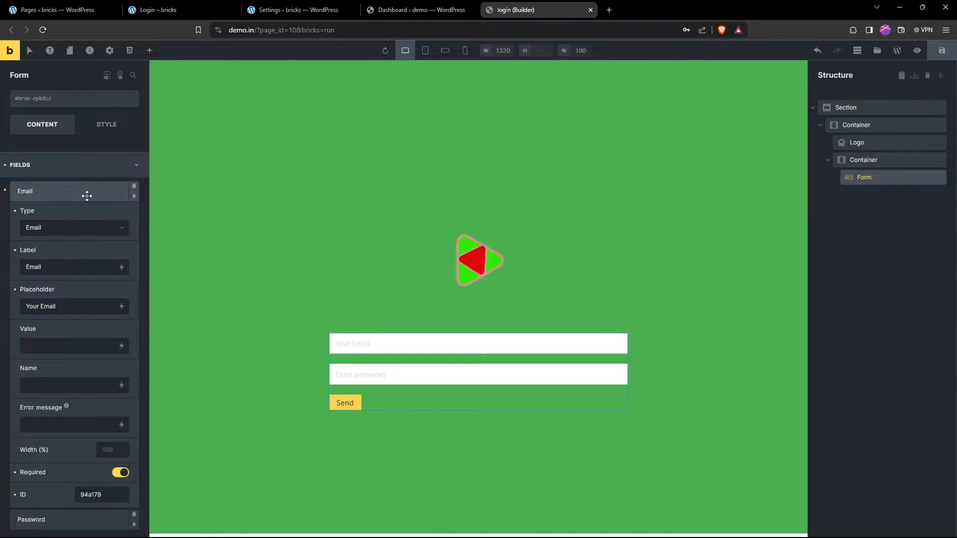
pyautogui.scroll(-1, 77, 405)
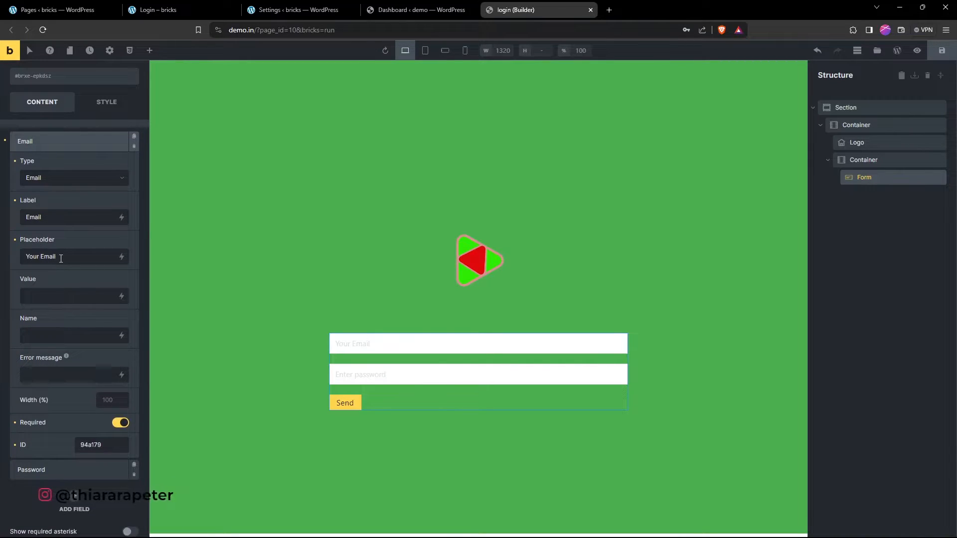
pyautogui.click(56, 372)
pyautogui.write('E')
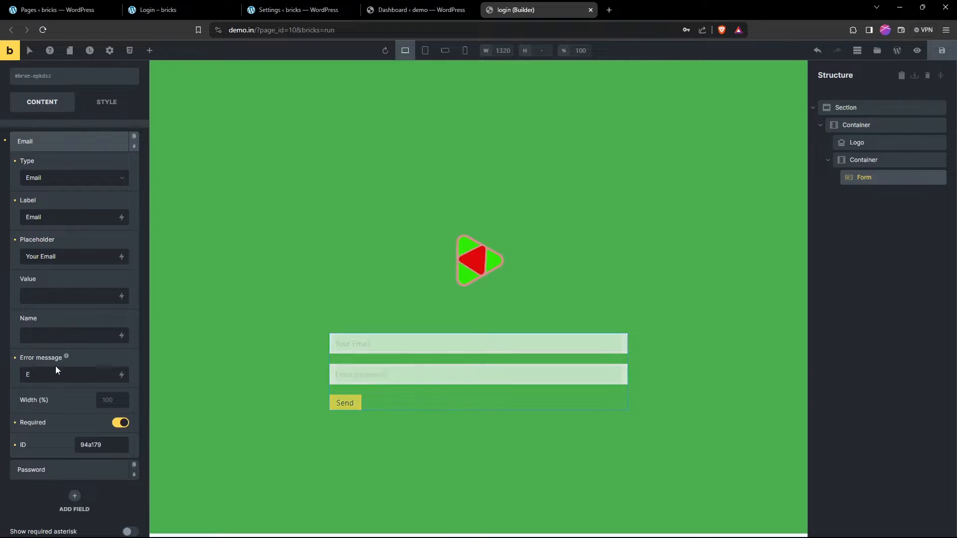
pyautogui.write('nter C')
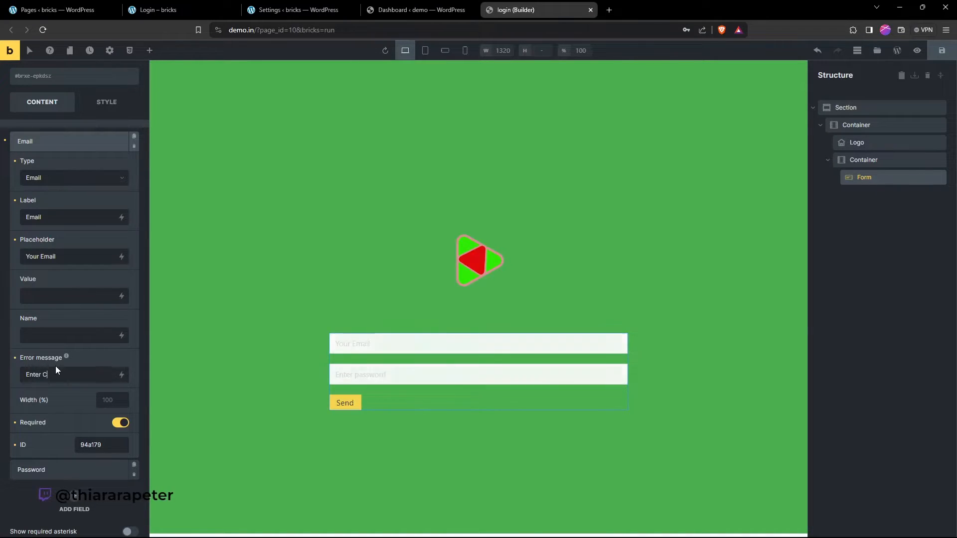
pyautogui.write('orrect ')
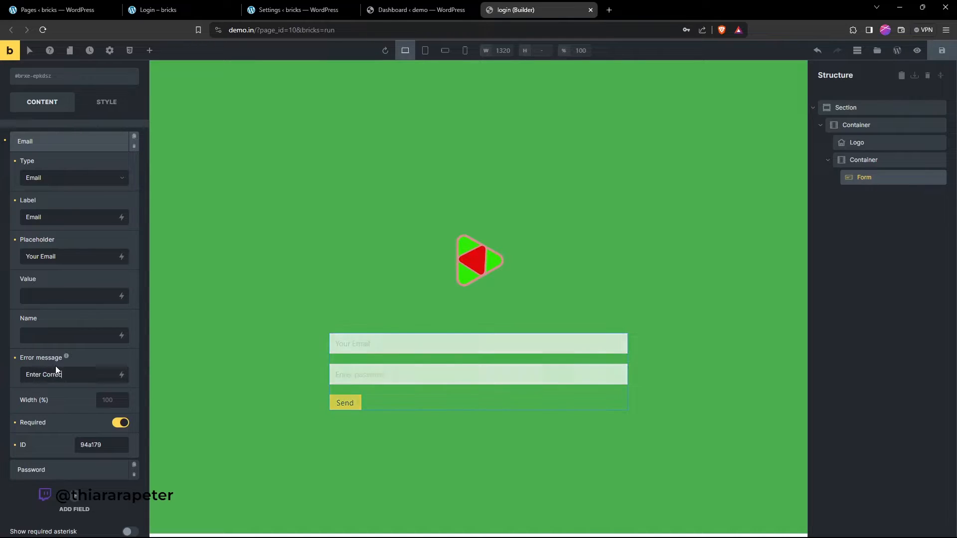
pyautogui.write('email')
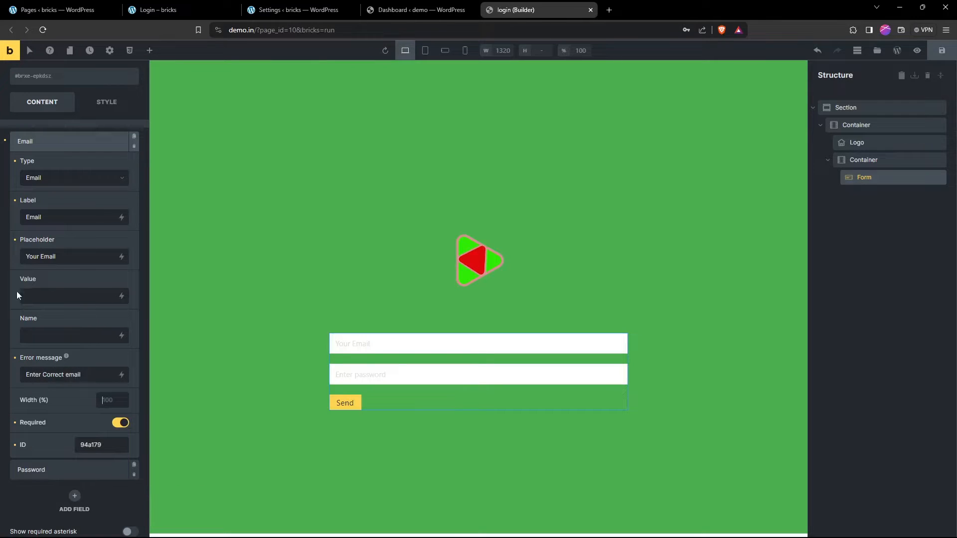
pyautogui.click(71, 144)
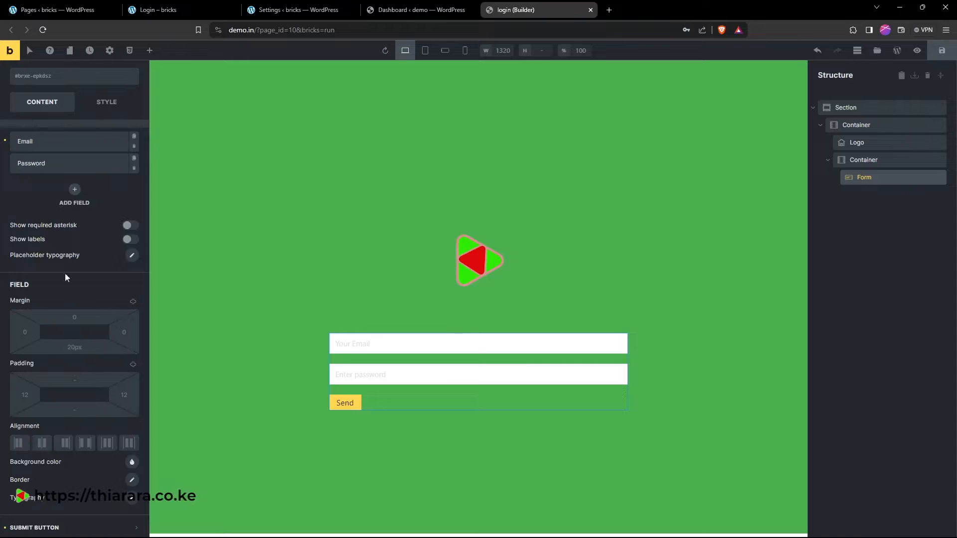
# Show the required asterisk and the labels for the login form's fields.
pyautogui.click(128, 225)
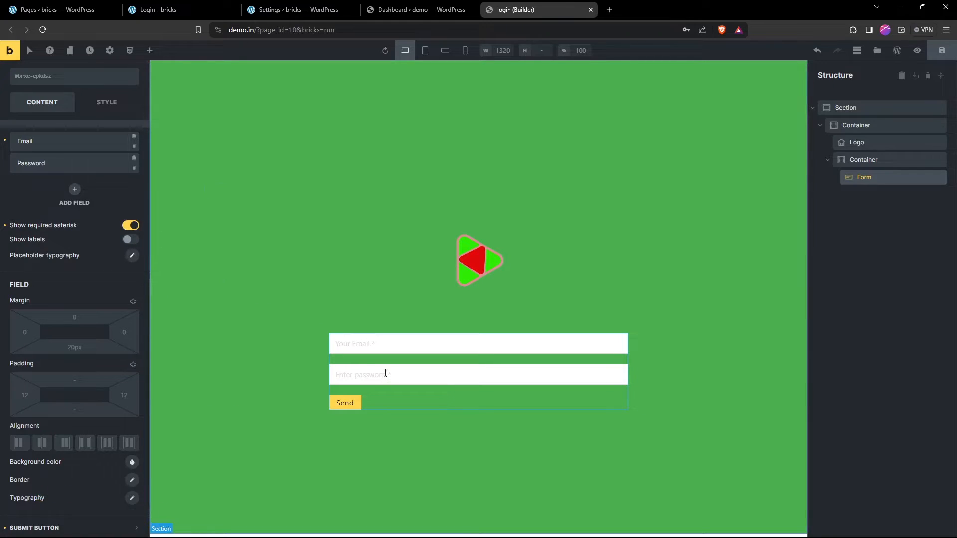
pyautogui.click(377, 345)
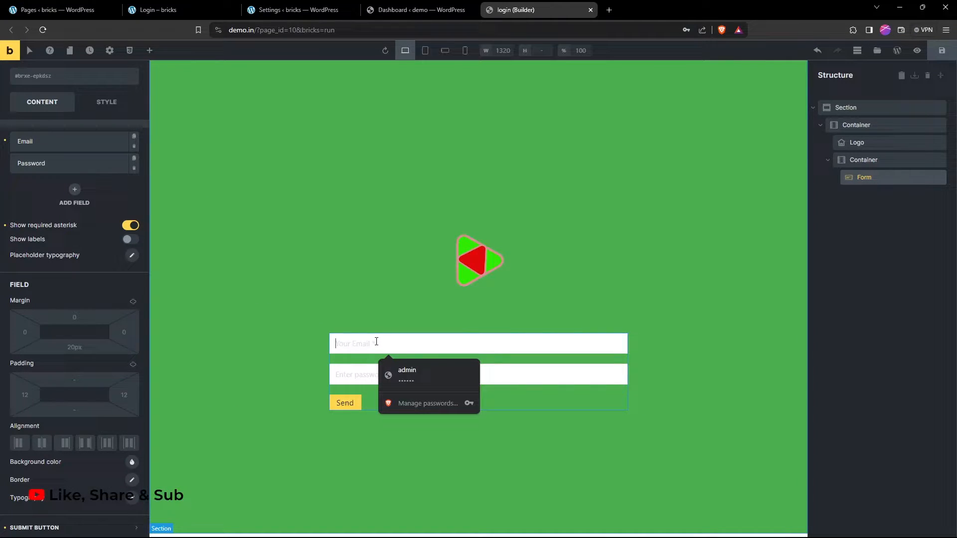
pyautogui.click(130, 226)
pyautogui.click(130, 227)
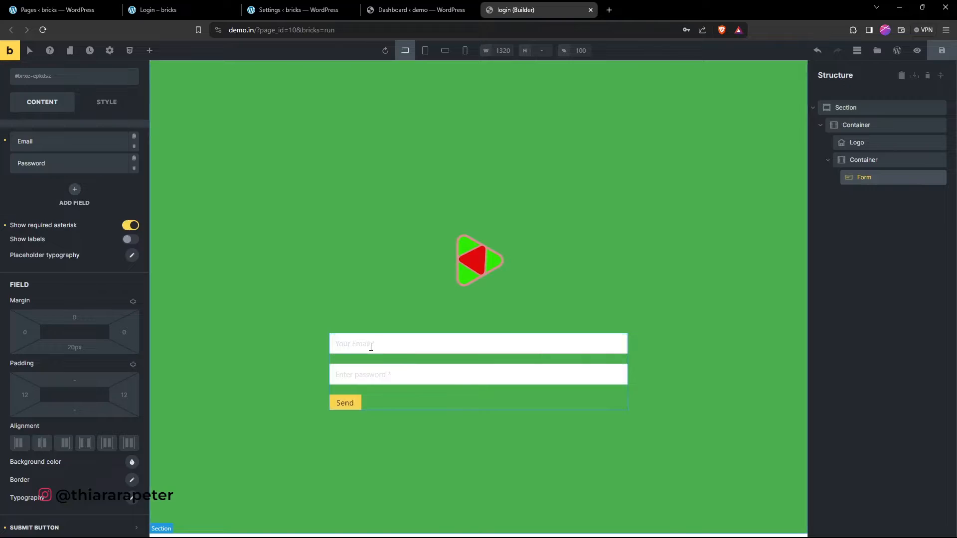
pyautogui.click(130, 240)
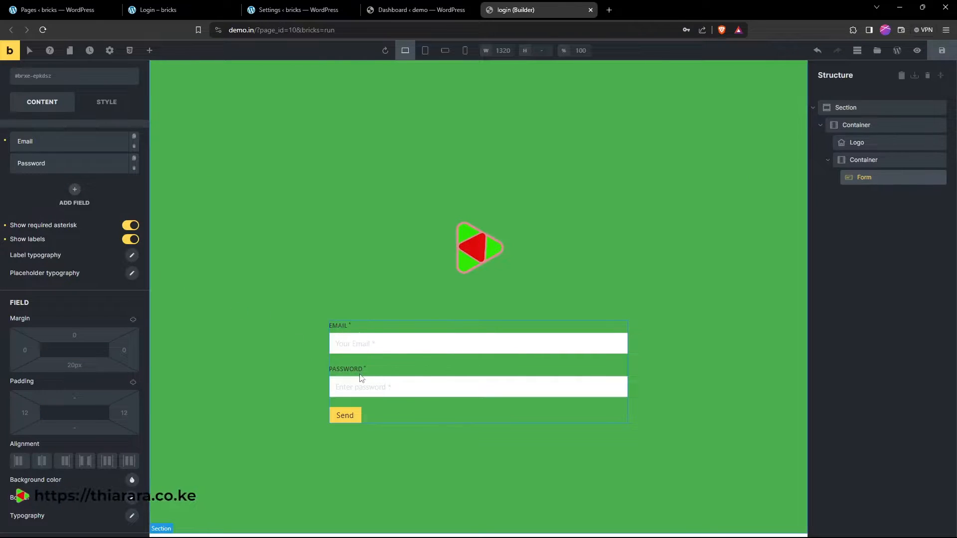
# Set the form labels' text color to yellow #ffeb3b.
pyautogui.click(132, 255)
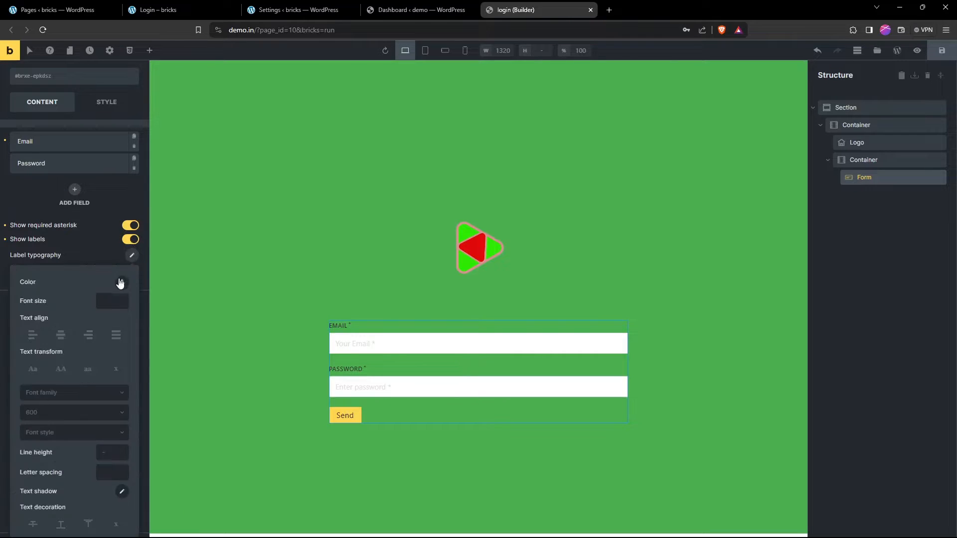
pyautogui.click(121, 282)
pyautogui.click(117, 305)
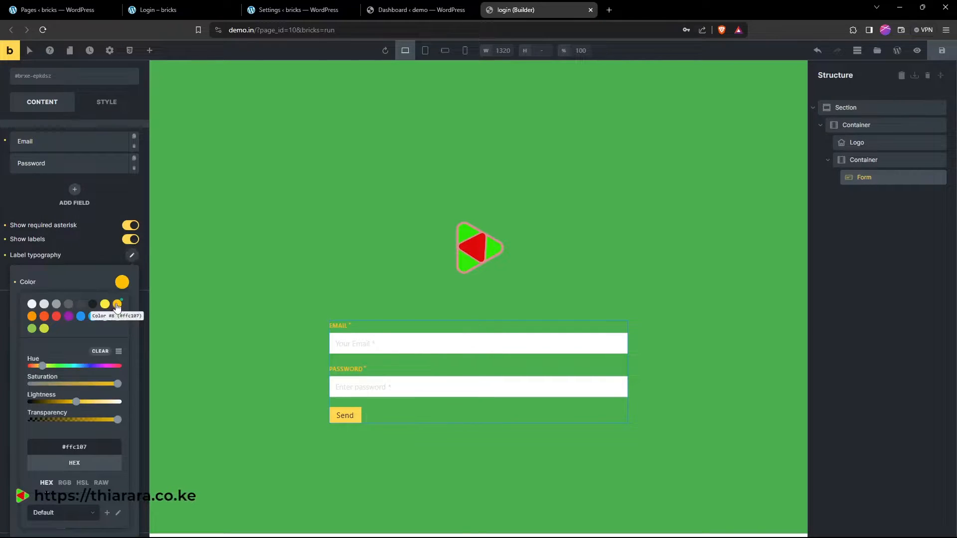
pyautogui.click(101, 306)
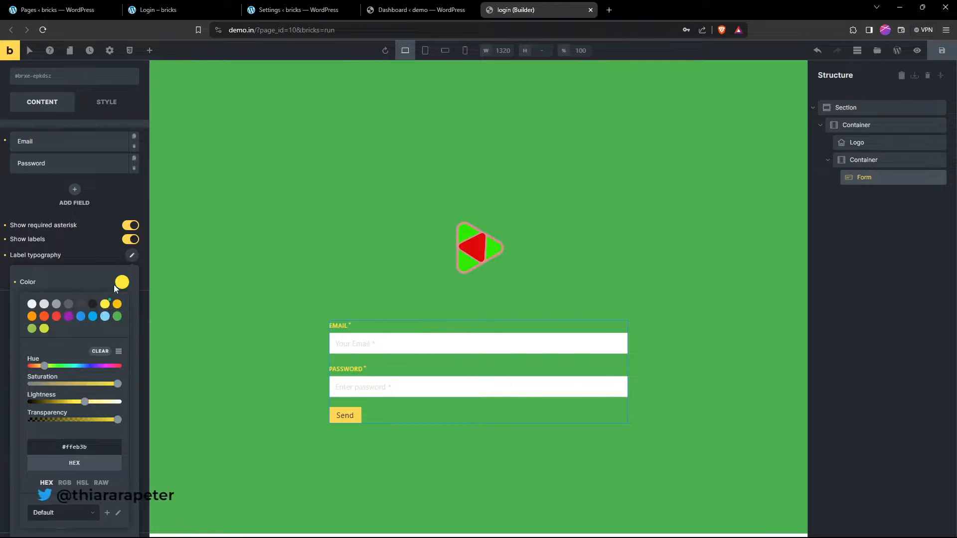
pyautogui.click(98, 256)
# Set the form placeholders' typography to the Poppins font family with a weight of 600.
pyautogui.click(132, 274)
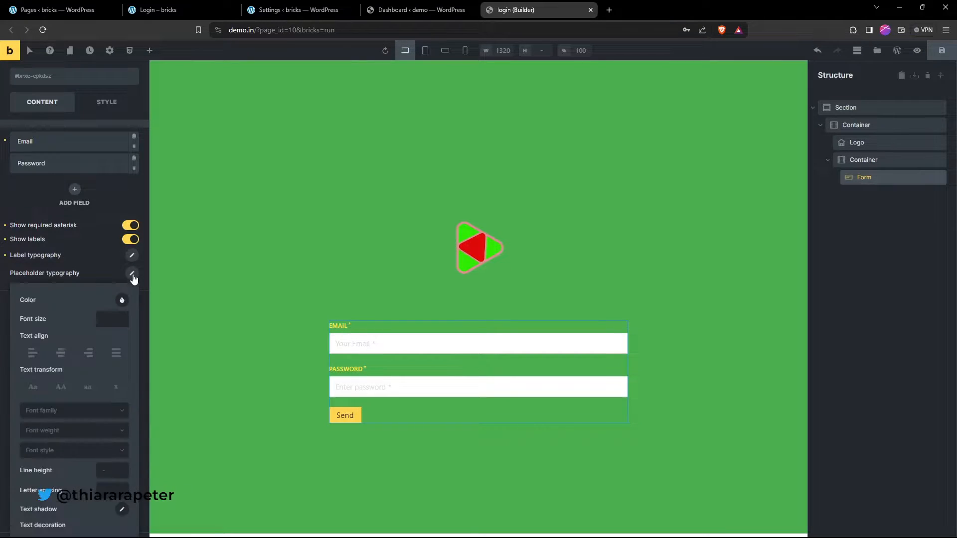
pyautogui.click(110, 319)
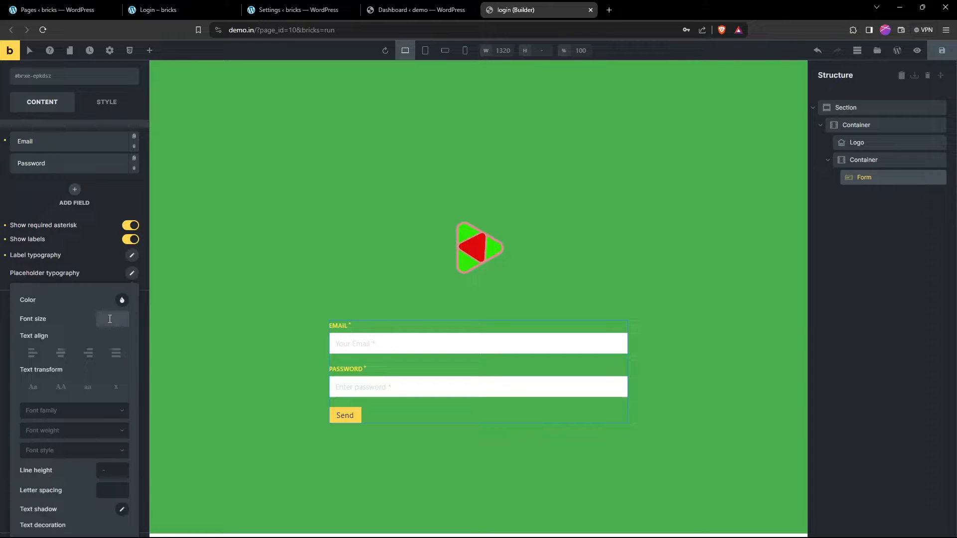
pyautogui.click(69, 411)
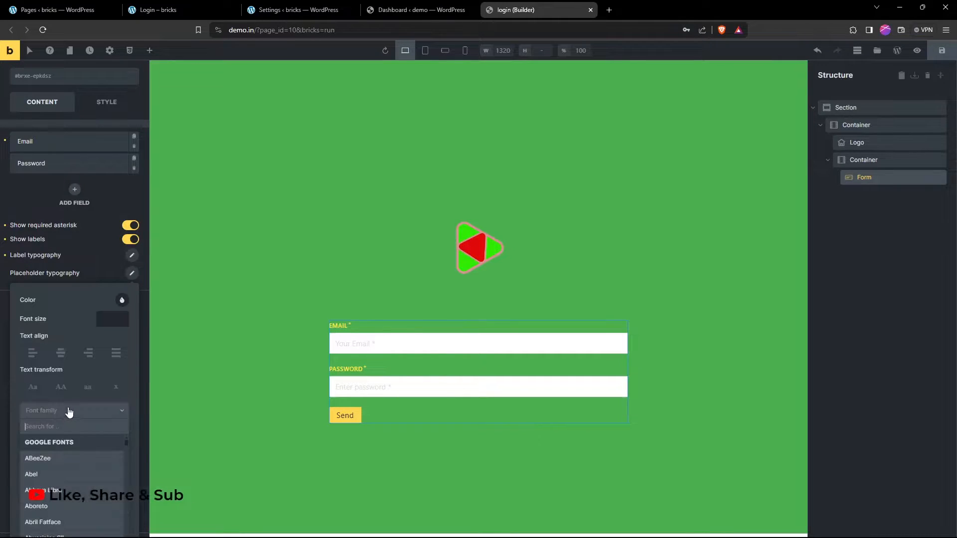
pyautogui.write('popp')
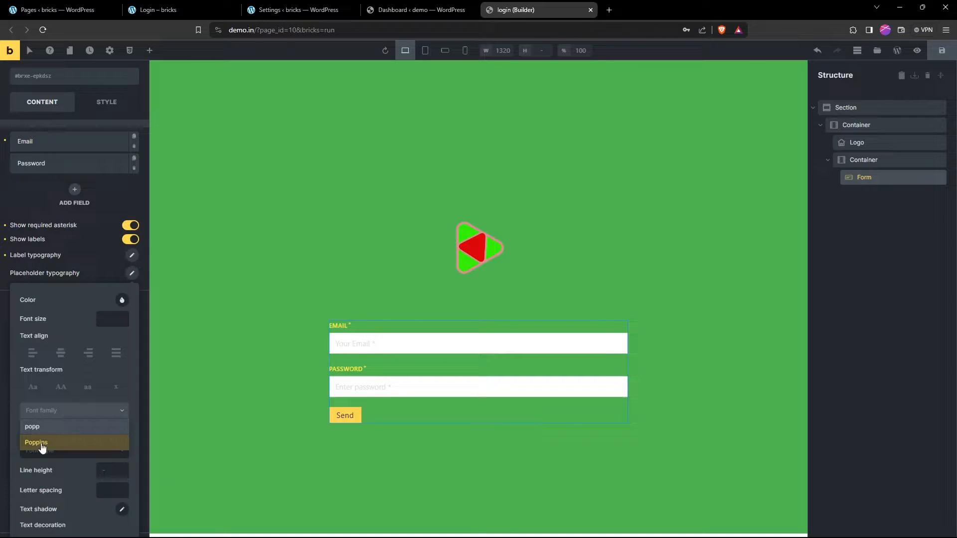
pyautogui.click(42, 447)
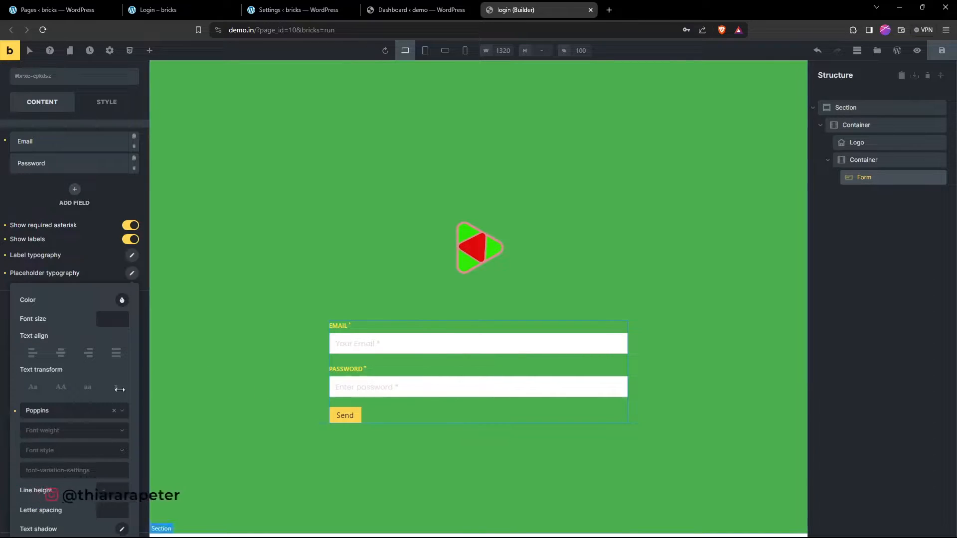
pyautogui.click(55, 434)
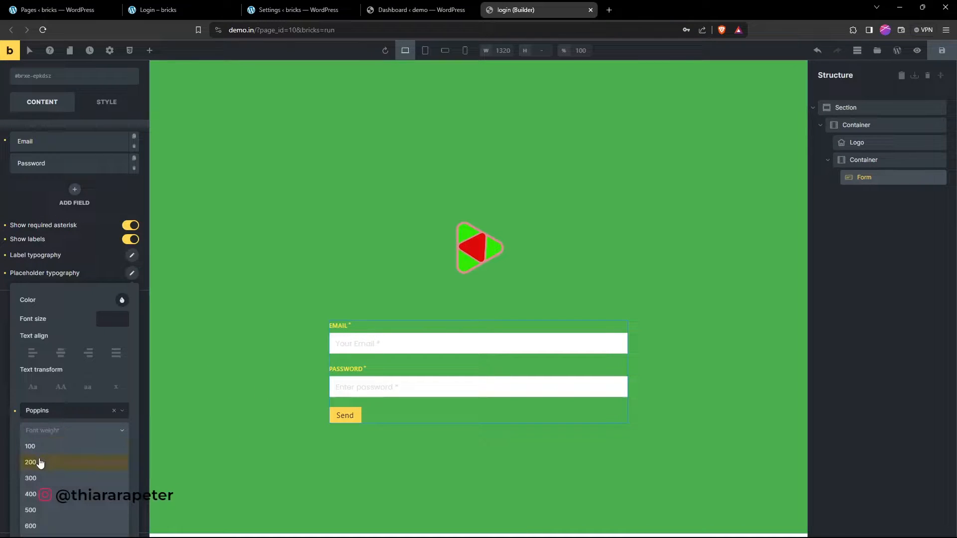
pyautogui.scroll(-1, 43, 503)
pyautogui.scroll(-2, 42, 502)
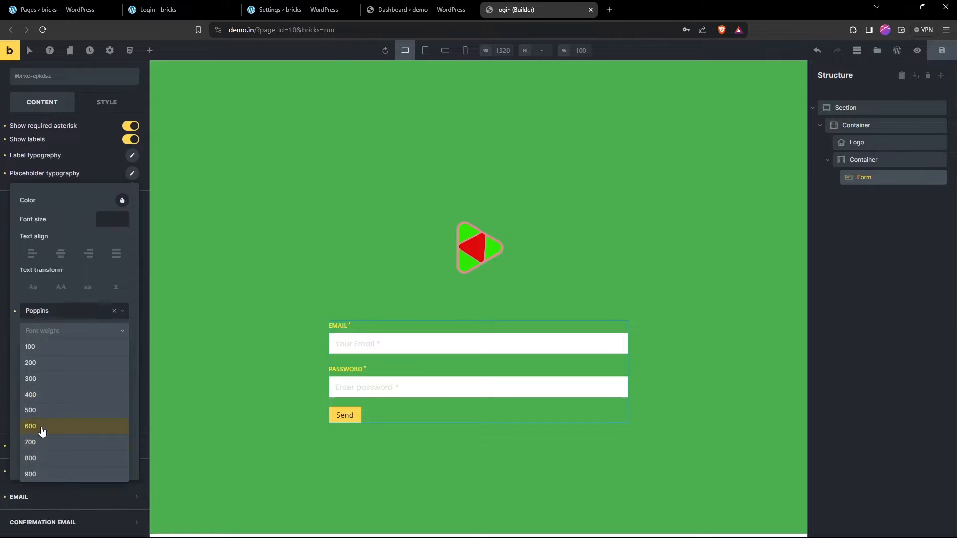
pyautogui.click(41, 426)
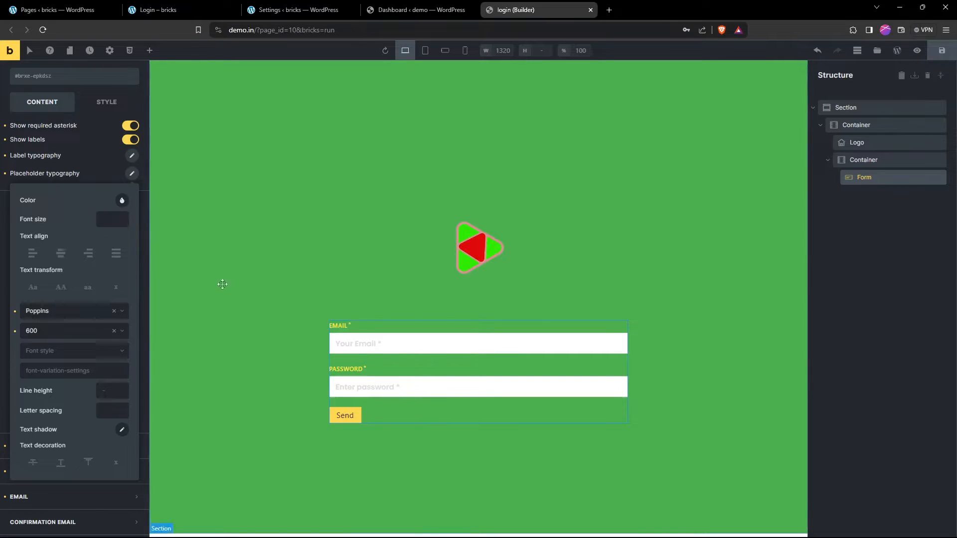
# Set the form placeholders' text color to green #4caf50.
pyautogui.click(121, 201)
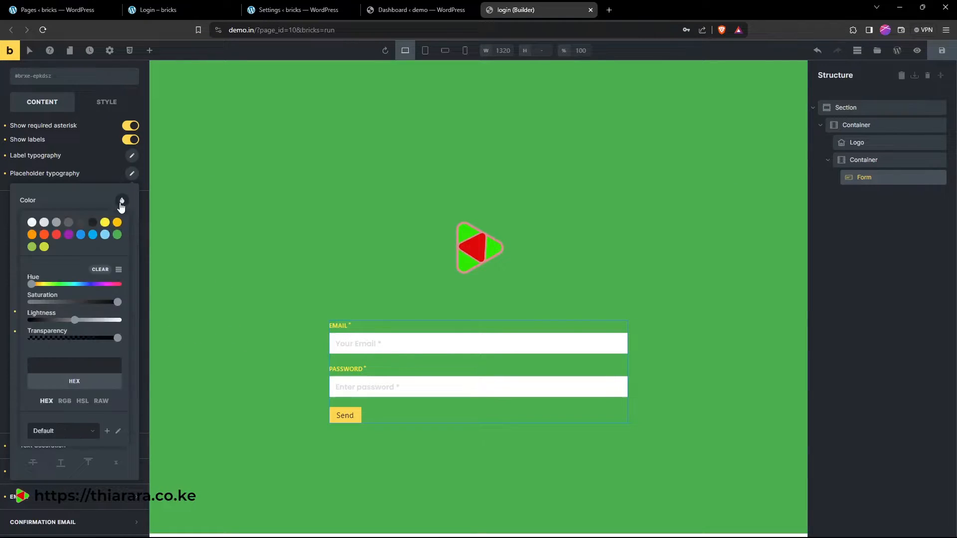
pyautogui.click(117, 223)
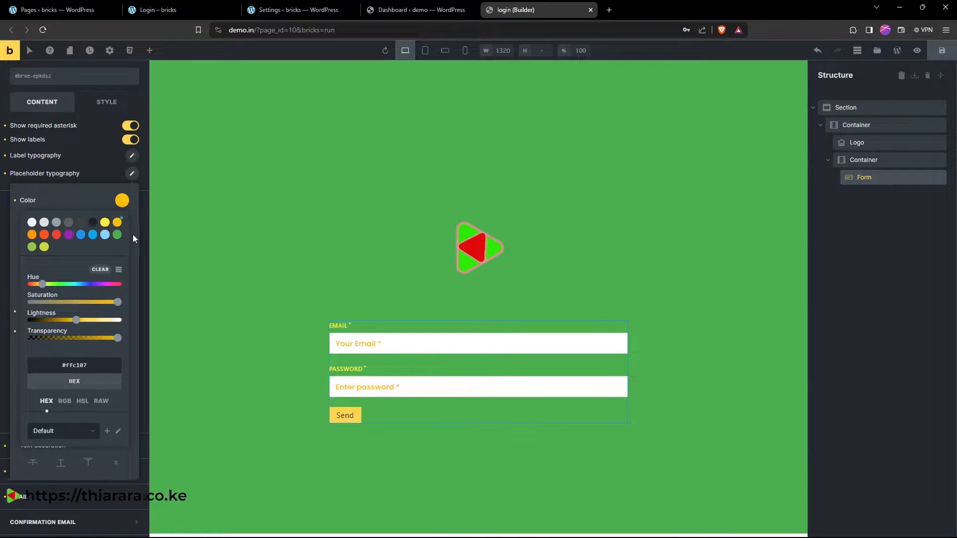
pyautogui.click(117, 235)
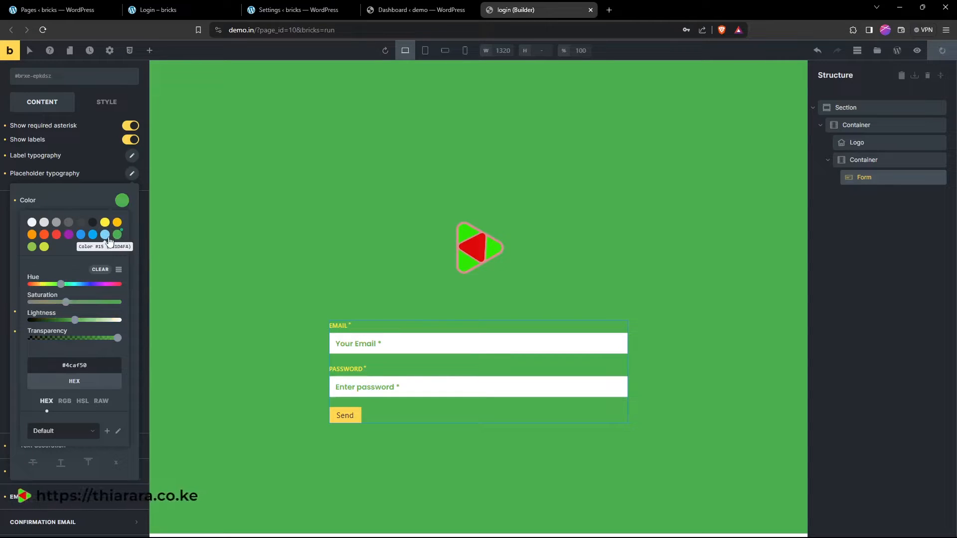
pyautogui.click(134, 176)
# Try a font size of 20 for the form labels, and clear the value again.
pyautogui.click(132, 156)
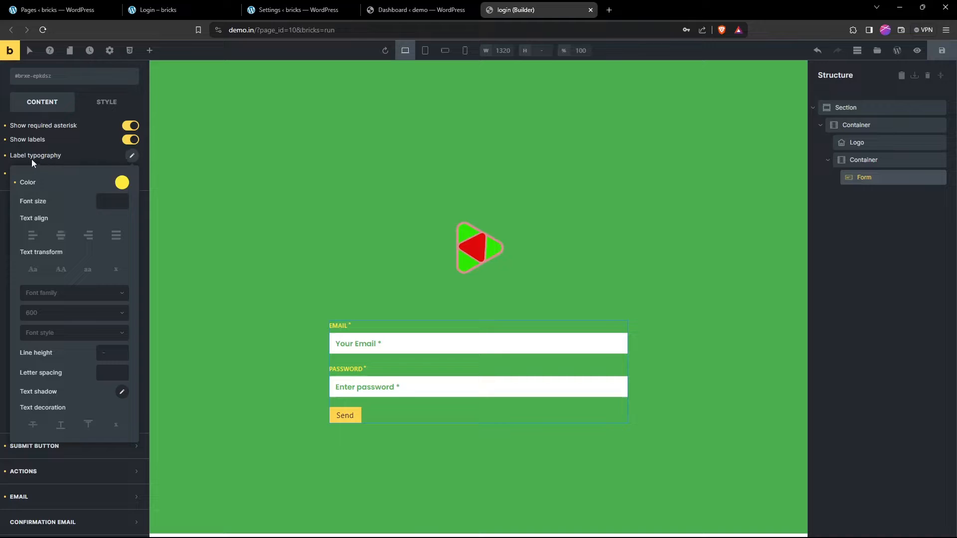
pyautogui.click(105, 200)
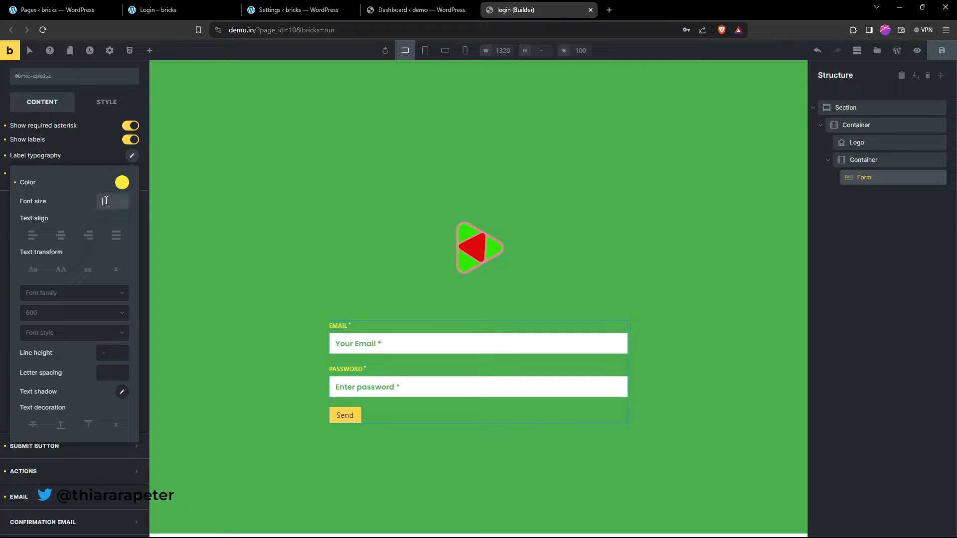
pyautogui.write('20')
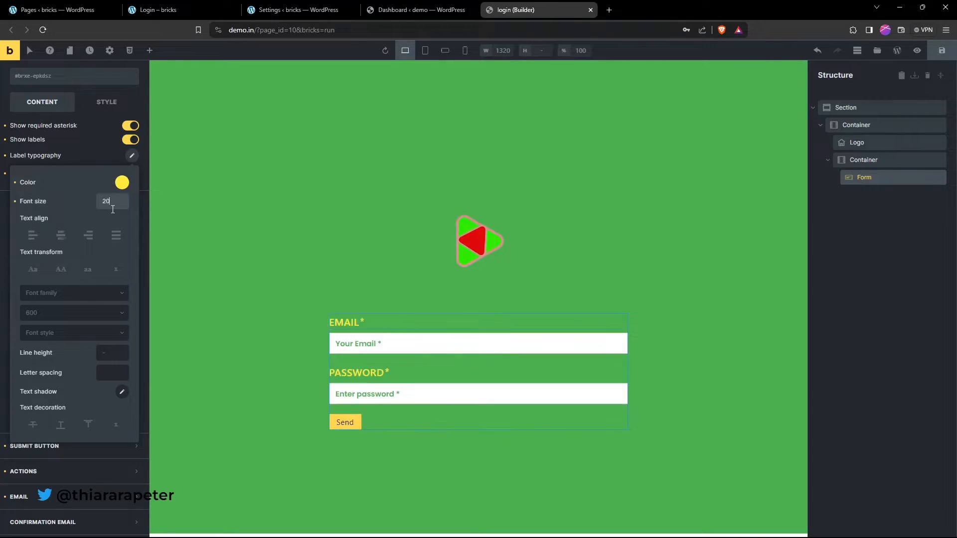
pyautogui.press('BackSpace')
pyautogui.press('BackSpace')
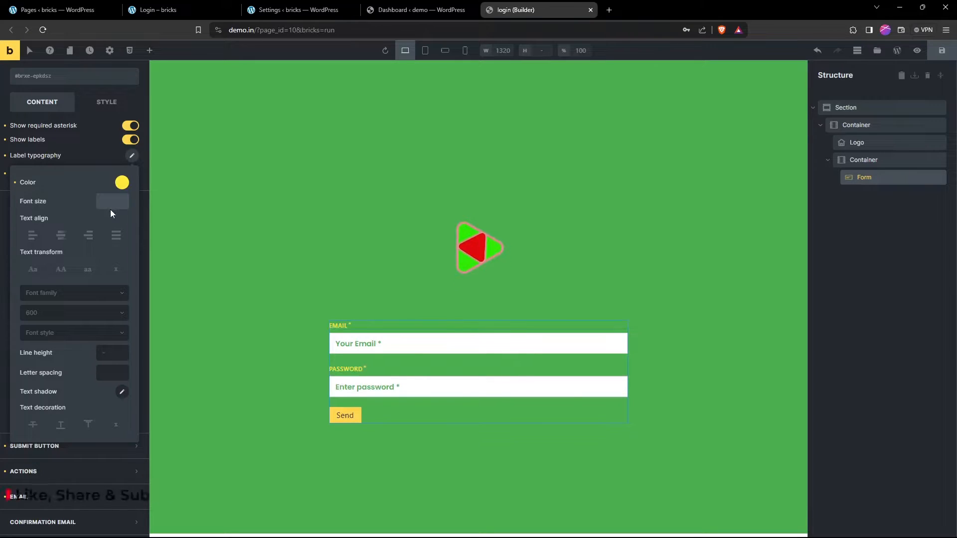
# Try the center, right and justify text alignments on the form labels, and align them left.
pyautogui.click(61, 235)
pyautogui.click(81, 238)
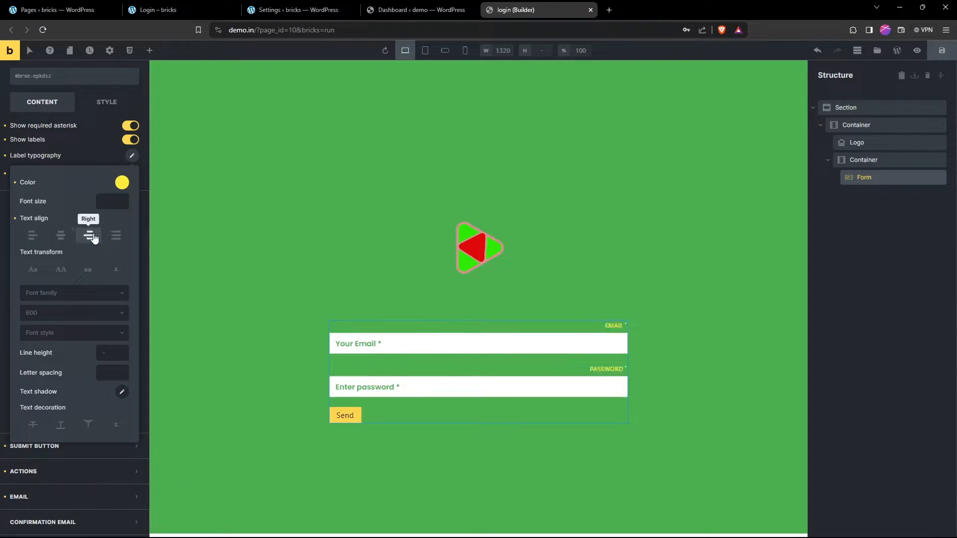
pyautogui.click(115, 236)
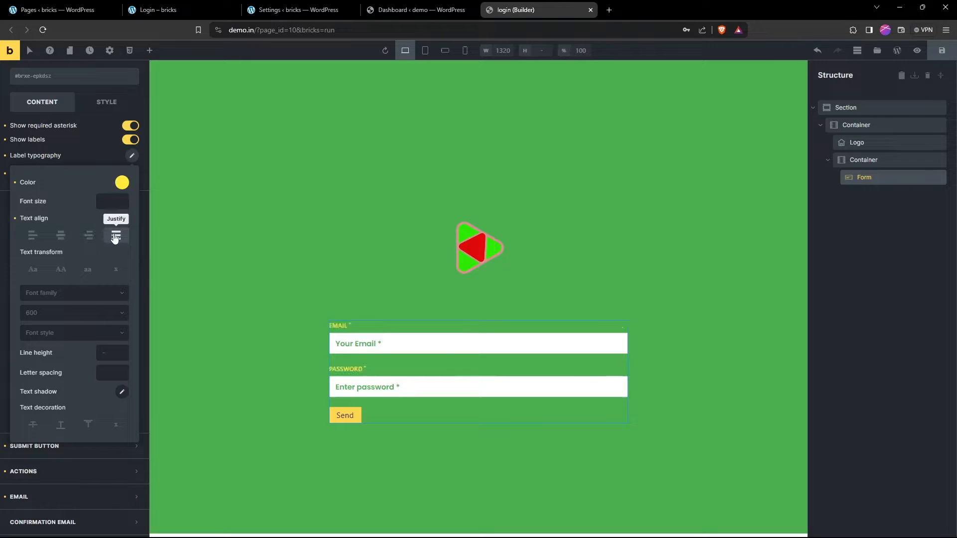
pyautogui.click(61, 237)
pyautogui.click(87, 238)
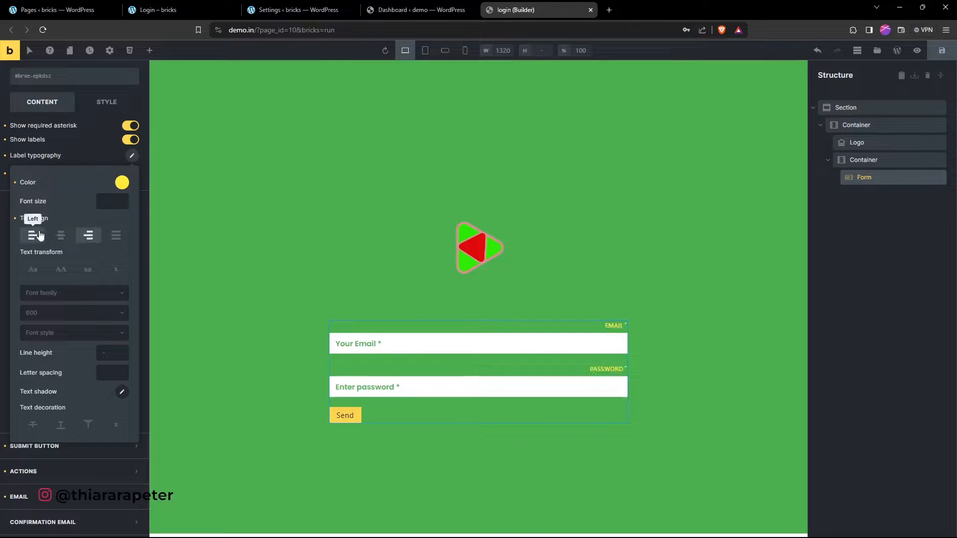
pyautogui.click(33, 236)
# Set the form labels' text transform to Capitalize and their font family to Poppins.
pyautogui.click(50, 291)
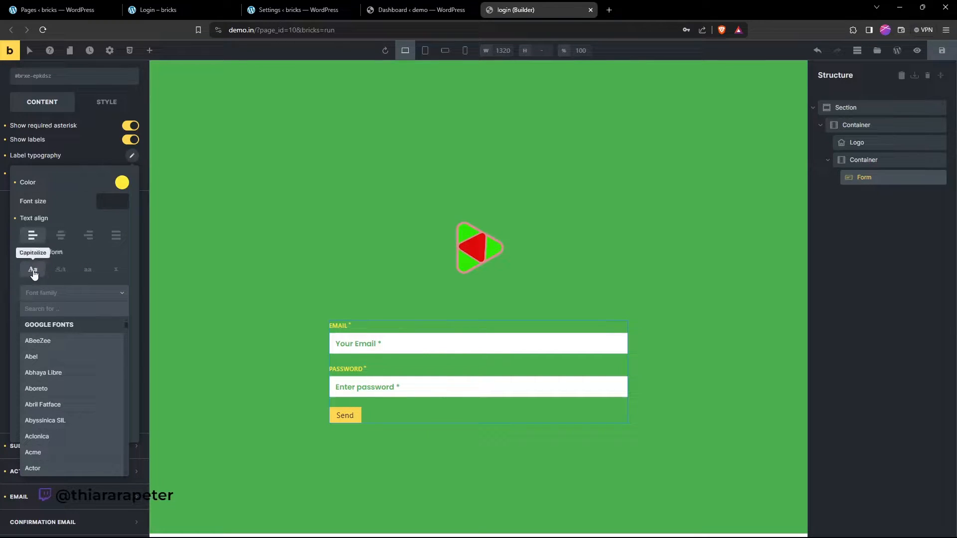
pyautogui.click(60, 271)
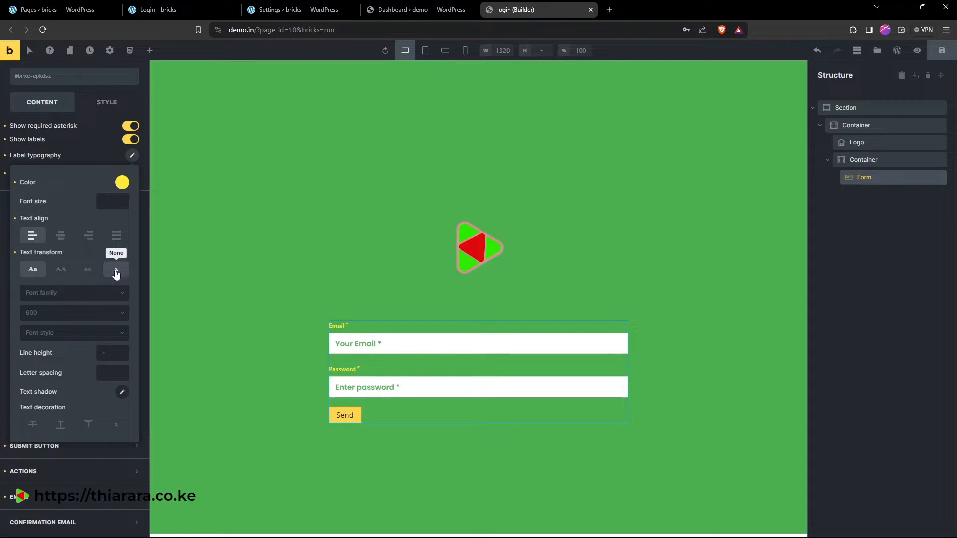
pyautogui.click(67, 296)
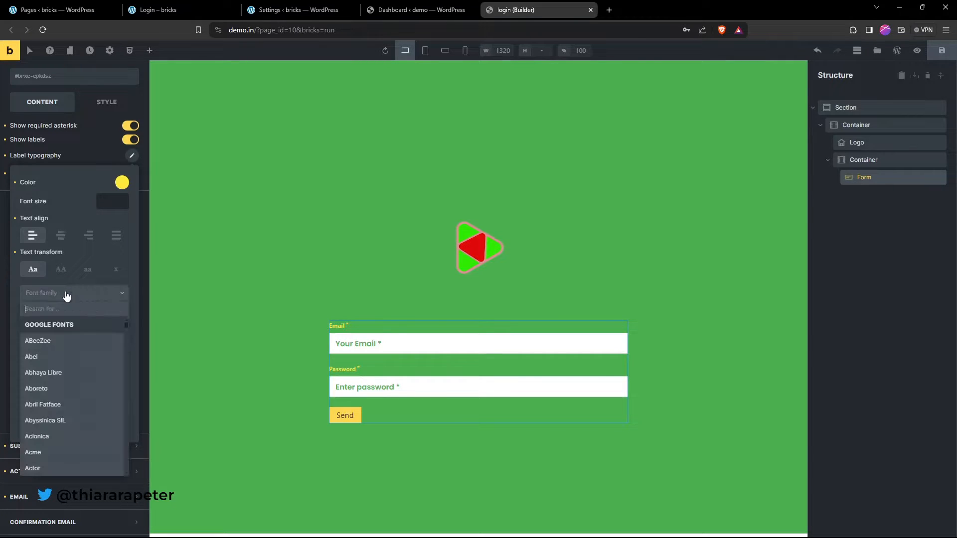
pyautogui.write('popp')
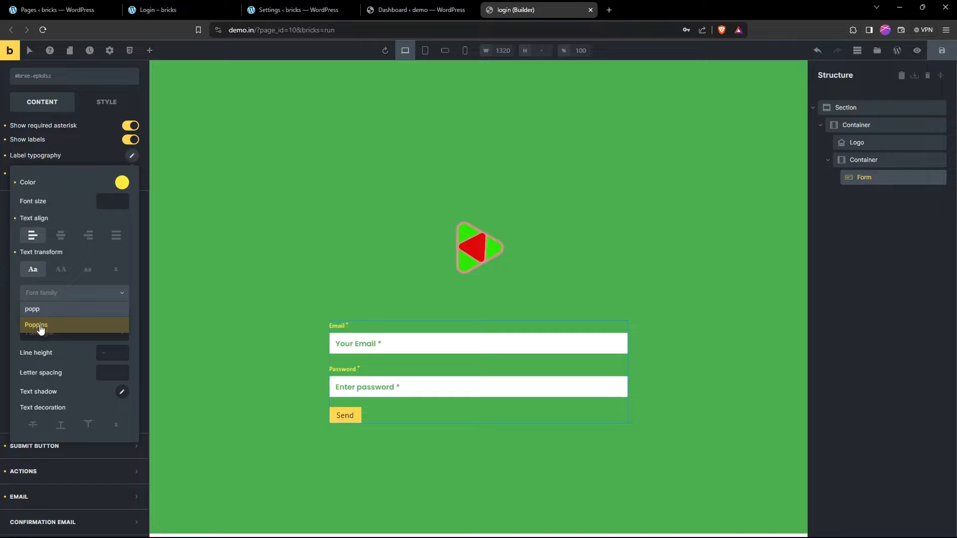
pyautogui.click(42, 329)
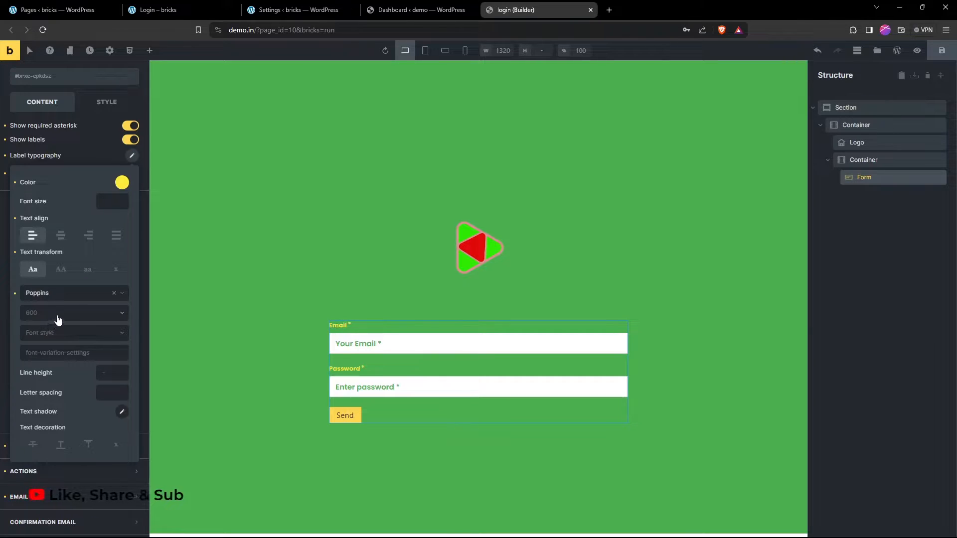
# Try a font weight of 400 on the form labels, and set it to 700 with the Italic font style.
pyautogui.click(58, 315)
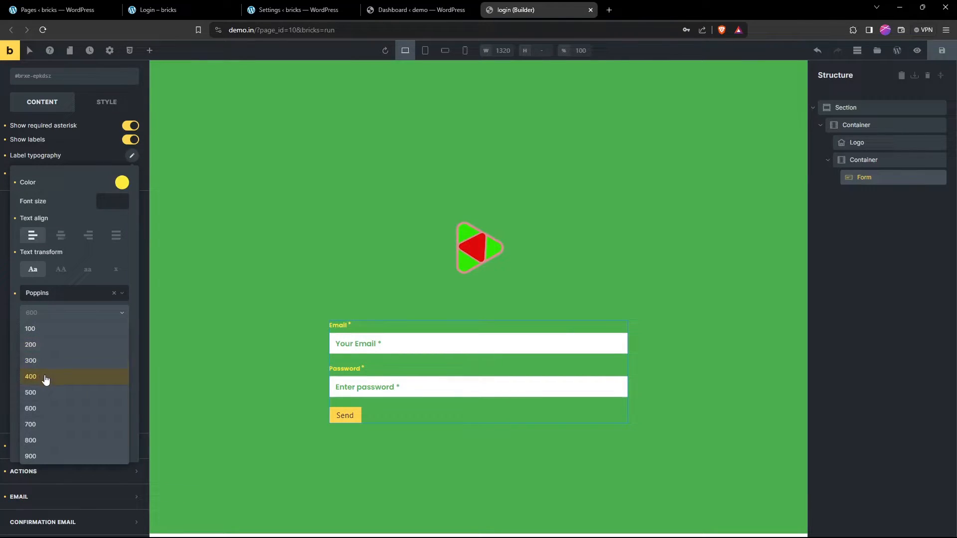
pyautogui.click(46, 378)
pyautogui.click(47, 317)
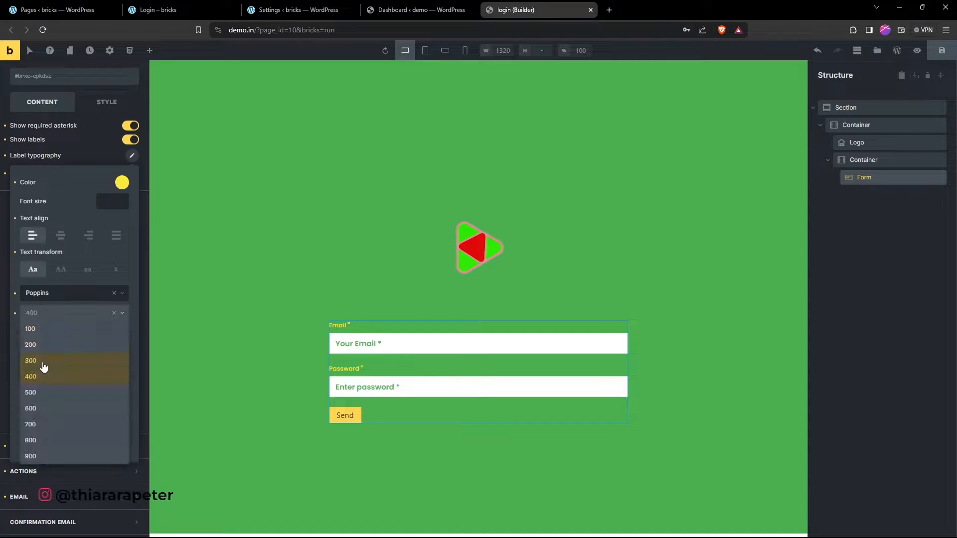
pyautogui.click(33, 424)
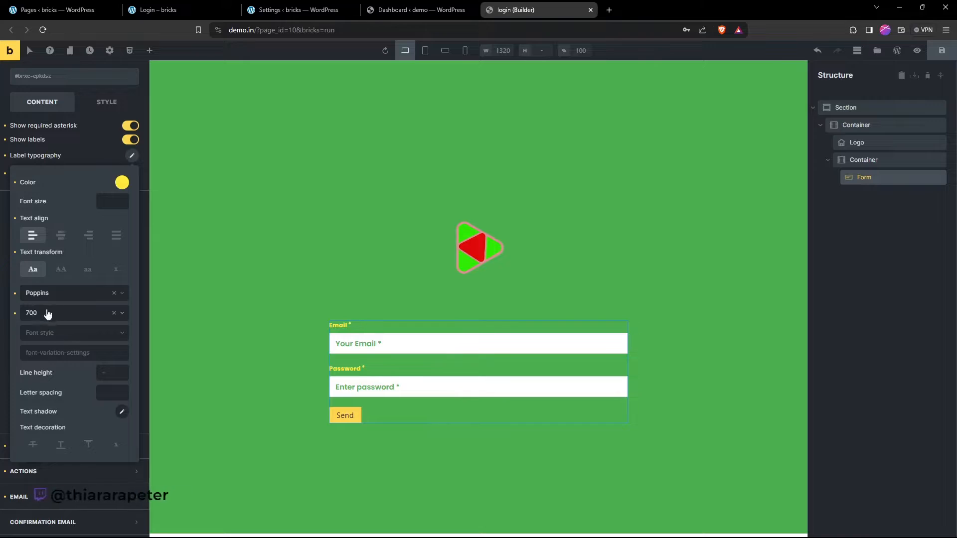
pyautogui.click(55, 337)
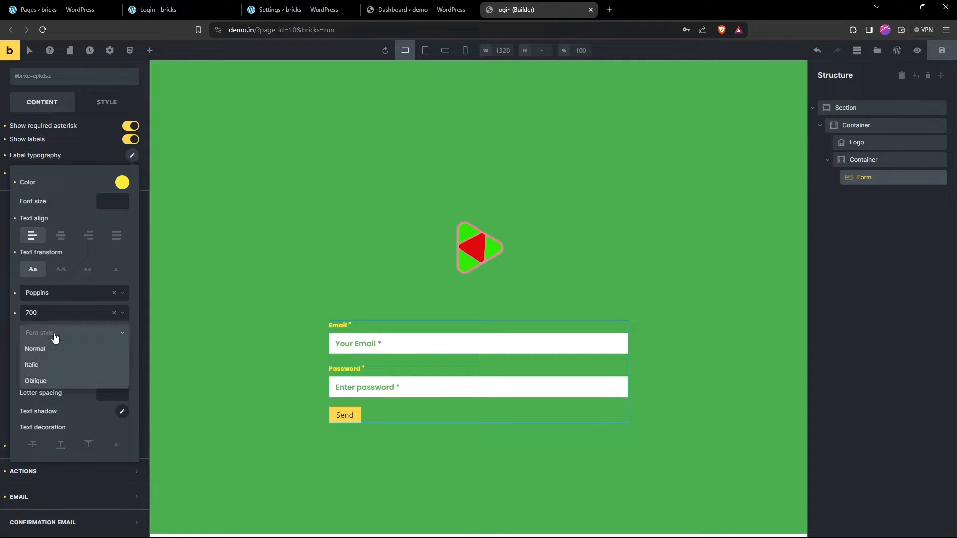
pyautogui.click(43, 364)
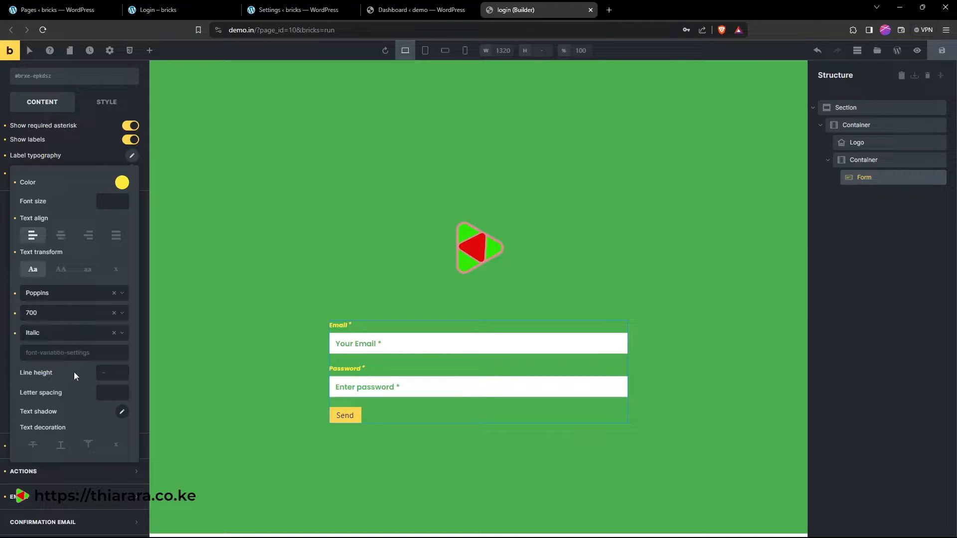
pyautogui.click(115, 370)
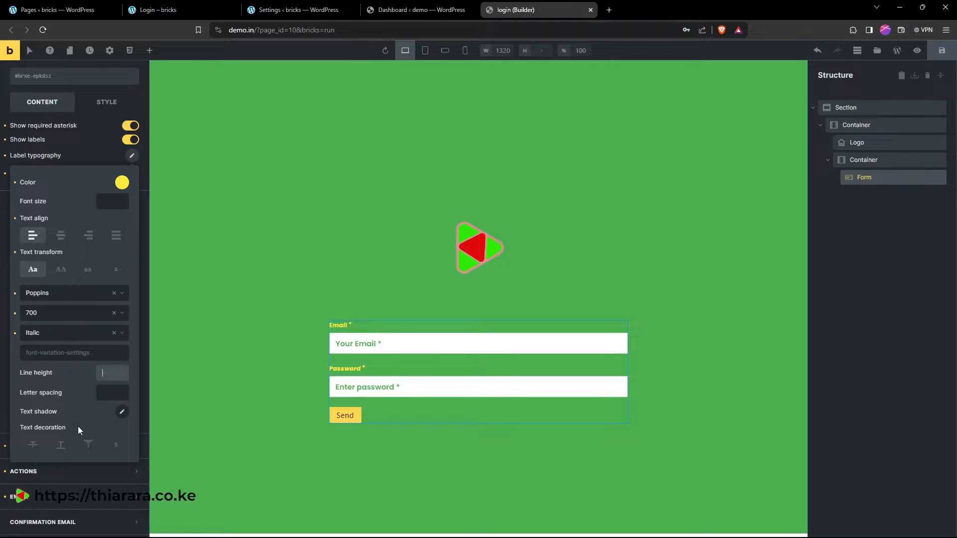
pyautogui.click(61, 446)
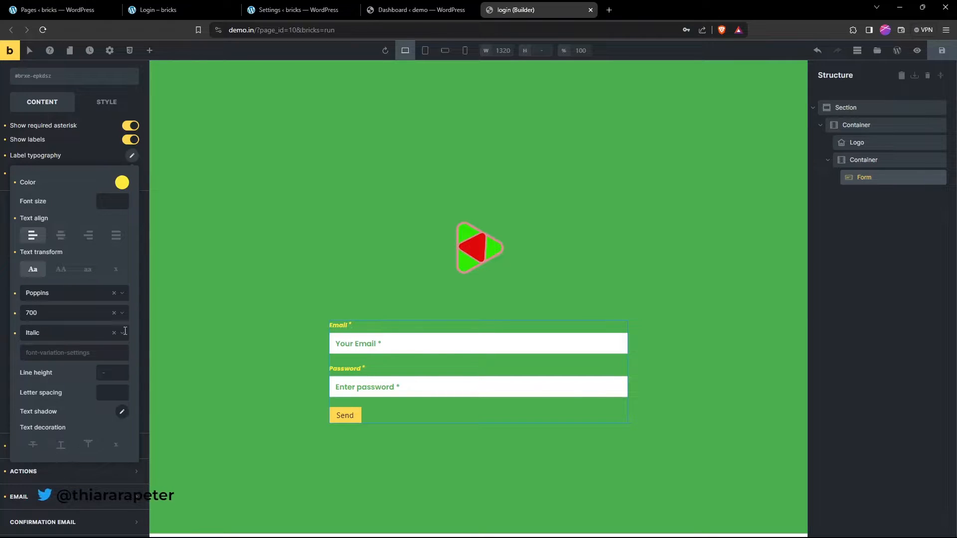
pyautogui.click(116, 152)
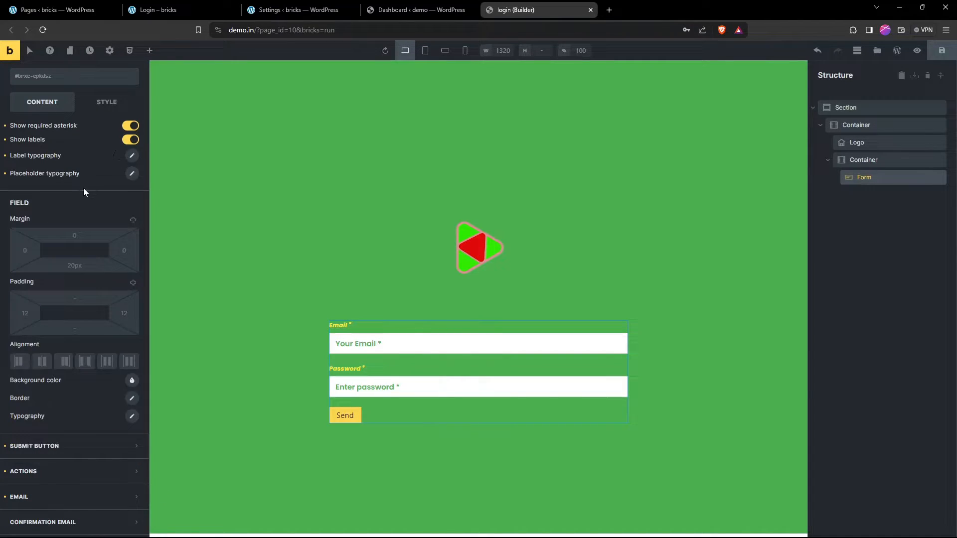
# Try the End alignment on the form fields, and set the alignment to Center.
pyautogui.click(69, 237)
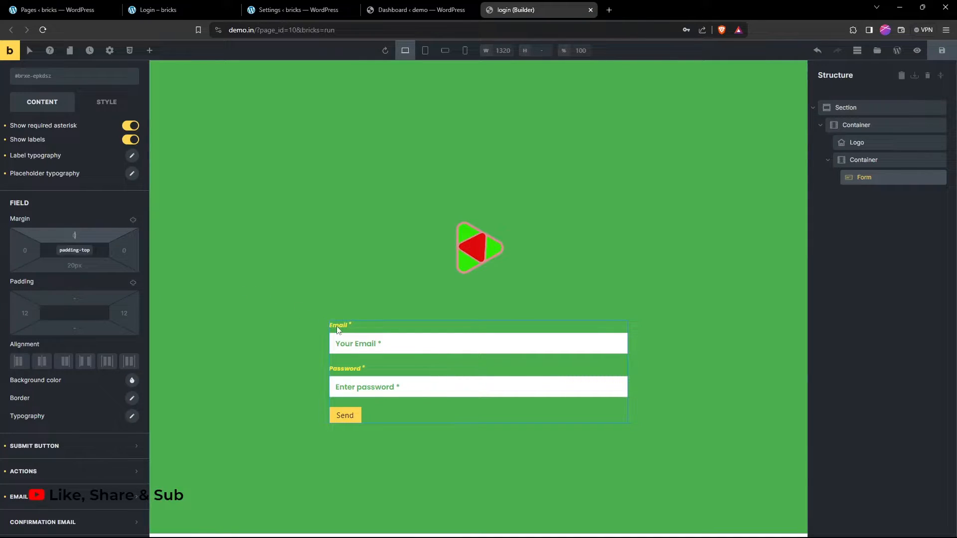
pyautogui.click(84, 269)
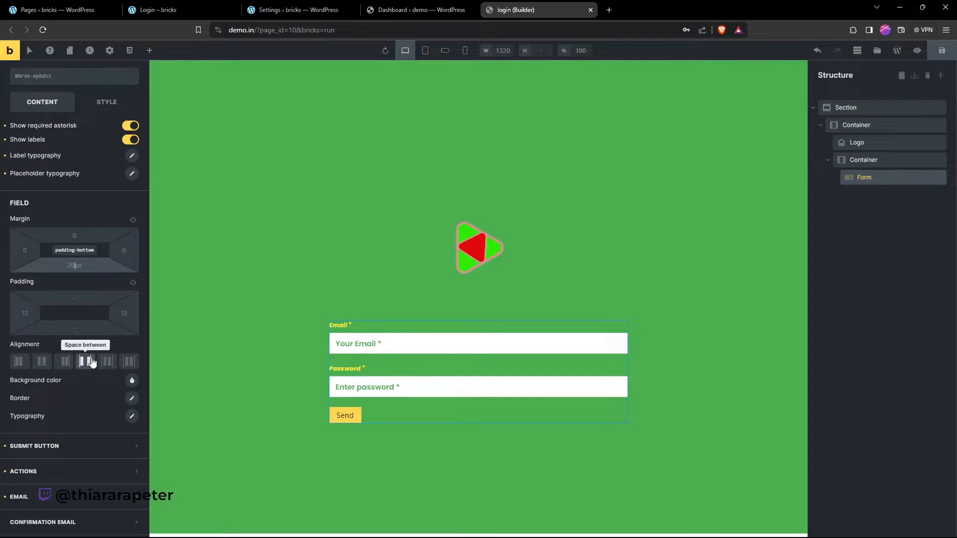
pyautogui.click(65, 362)
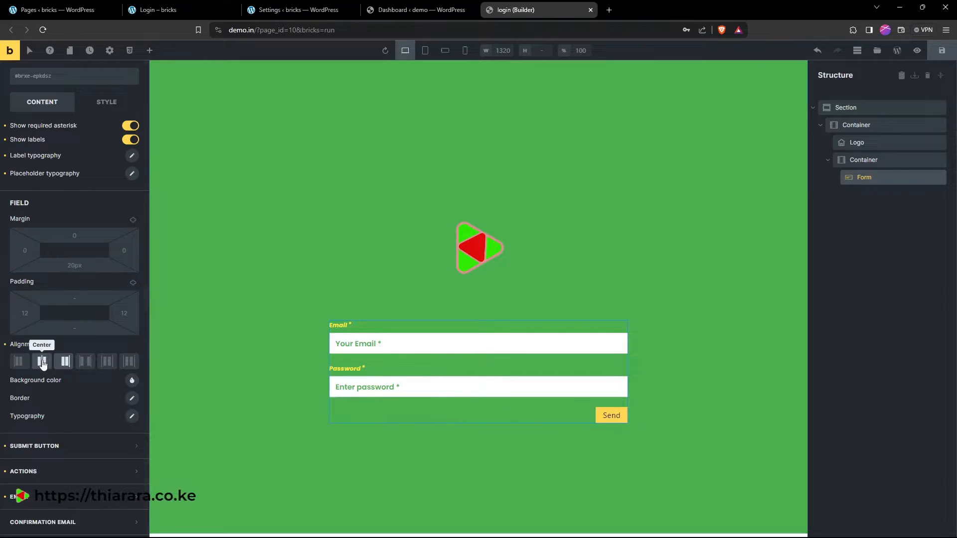
pyautogui.click(42, 362)
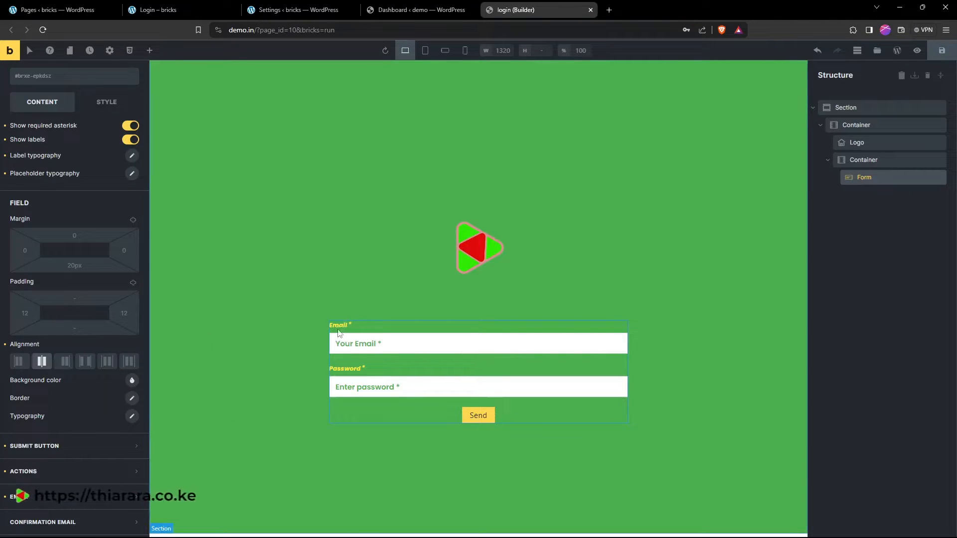
# Set the form's Email field width to 20%.
pyautogui.click(405, 335)
pyautogui.scroll(3, 50, 151)
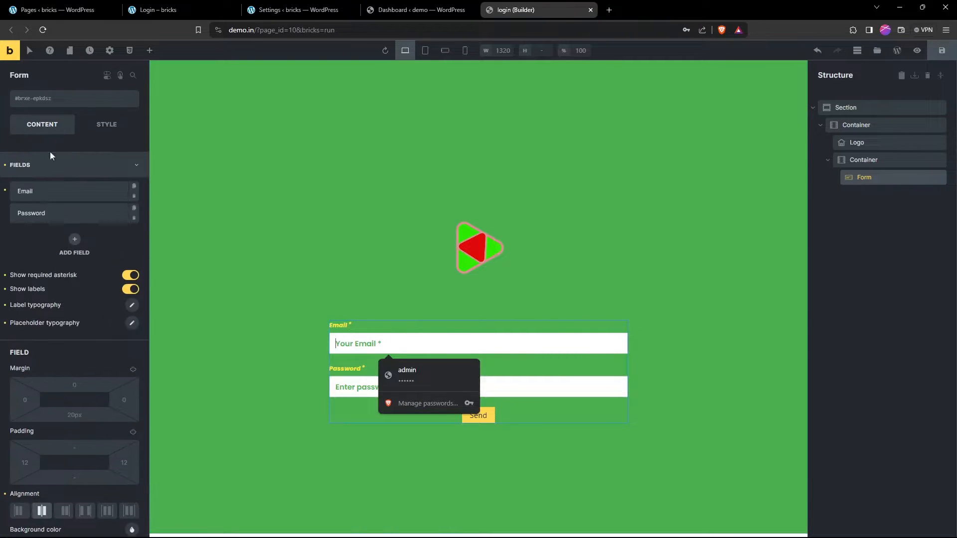
pyautogui.click(47, 192)
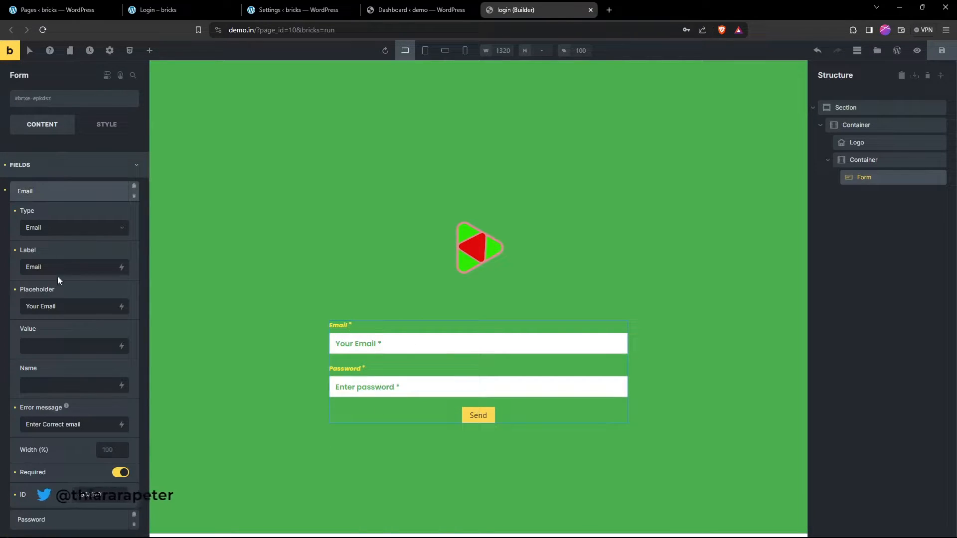
pyautogui.click(104, 448)
pyautogui.write('20')
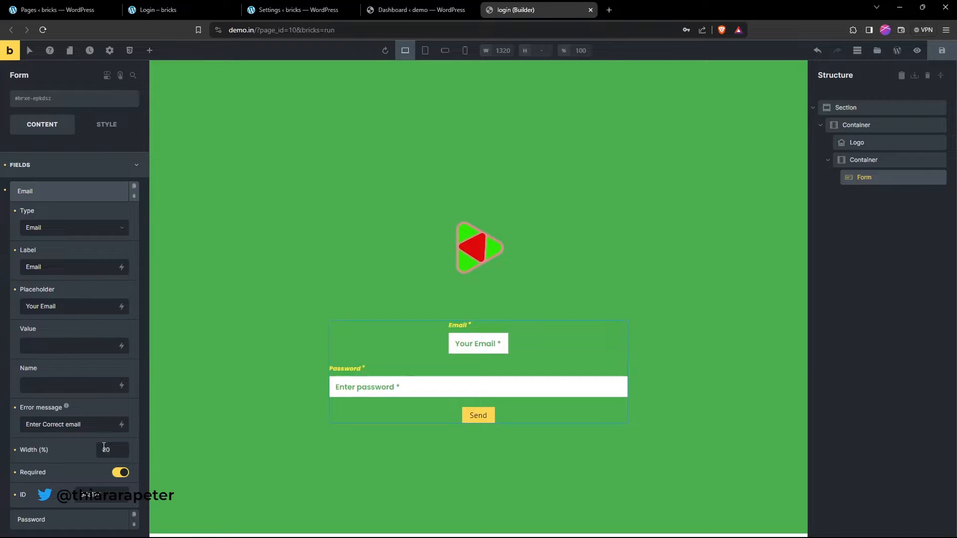
# Try the End alignment with the narrowed Email field, and switch the fields back to Center.
pyautogui.scroll(-5, 68, 349)
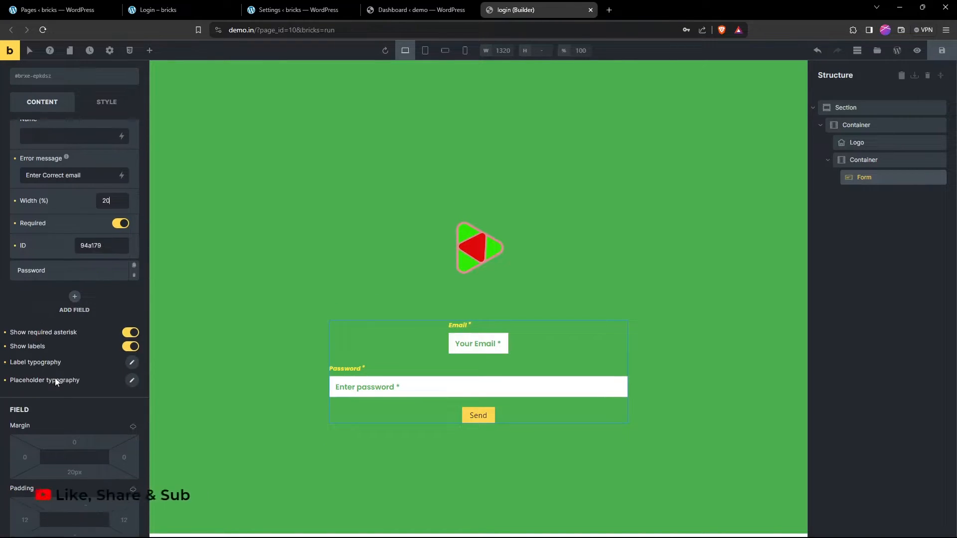
pyautogui.scroll(-5, 54, 379)
pyautogui.click(64, 339)
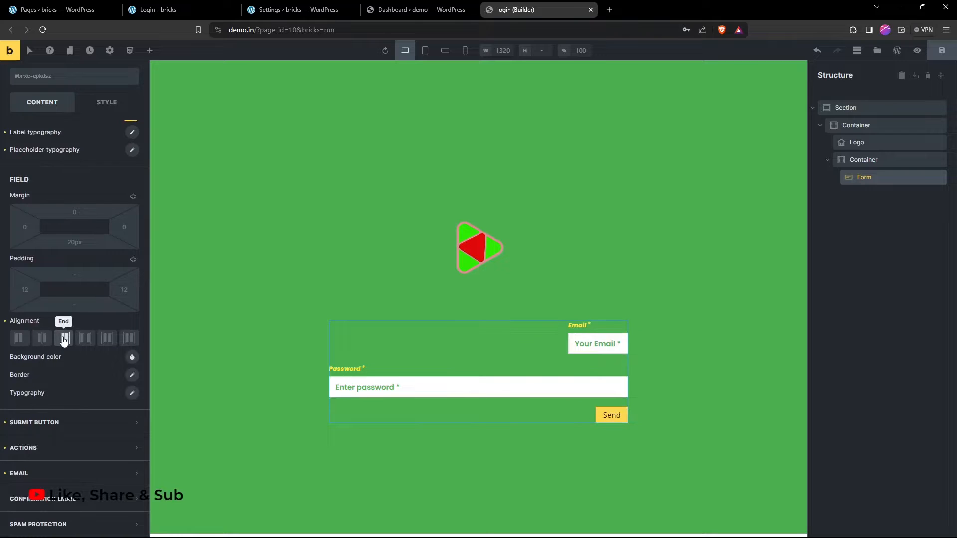
pyautogui.click(41, 338)
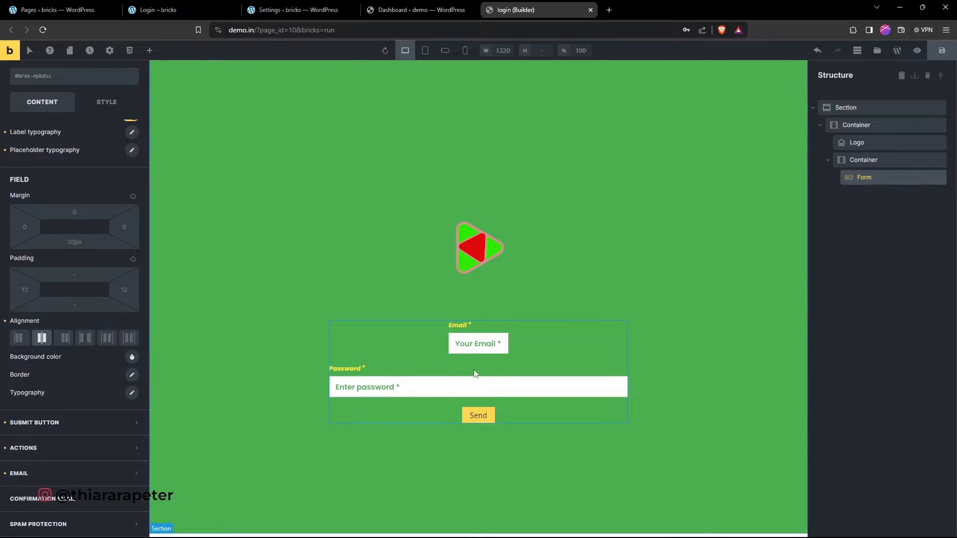
# Clear the Email field's custom width.
pyautogui.scroll(10, 42, 349)
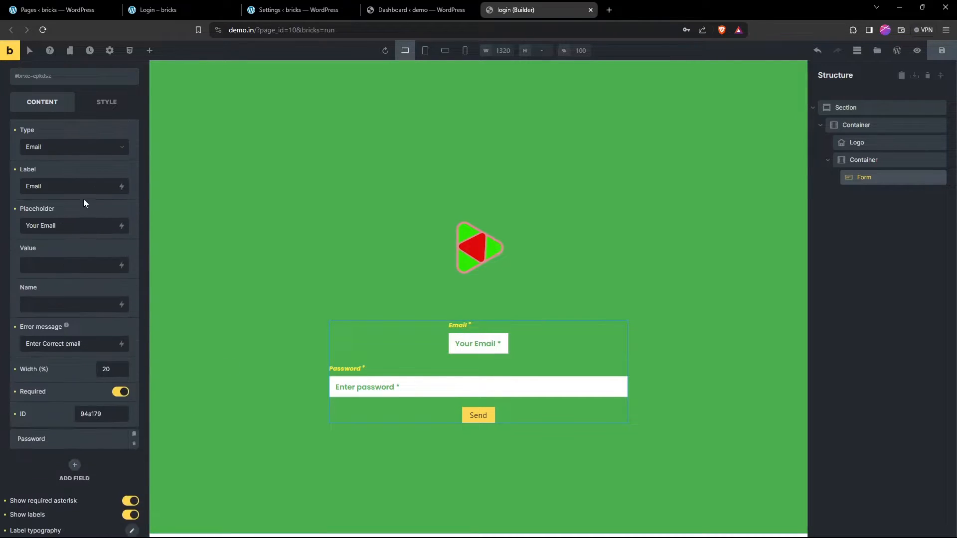
pyautogui.click(49, 191)
pyautogui.click(50, 192)
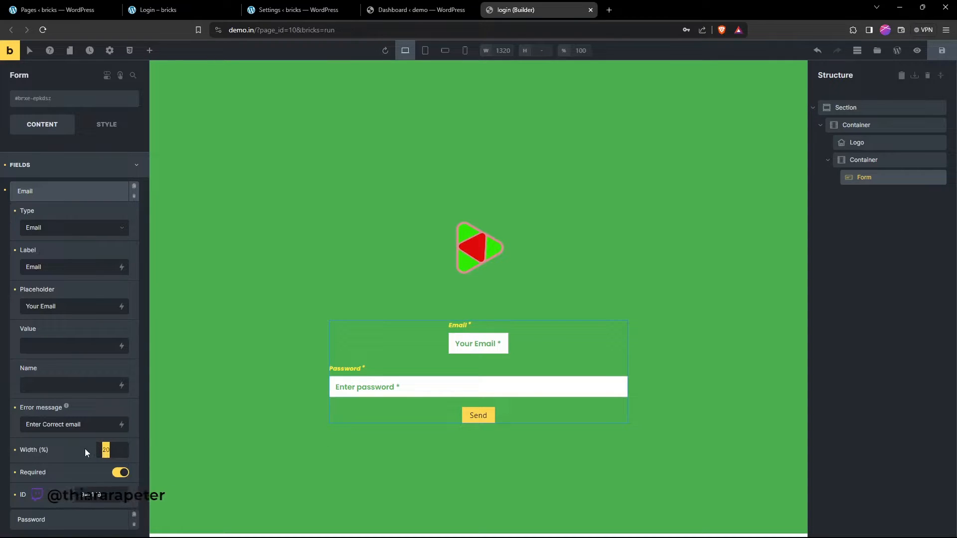
pyautogui.press('BackSpace')
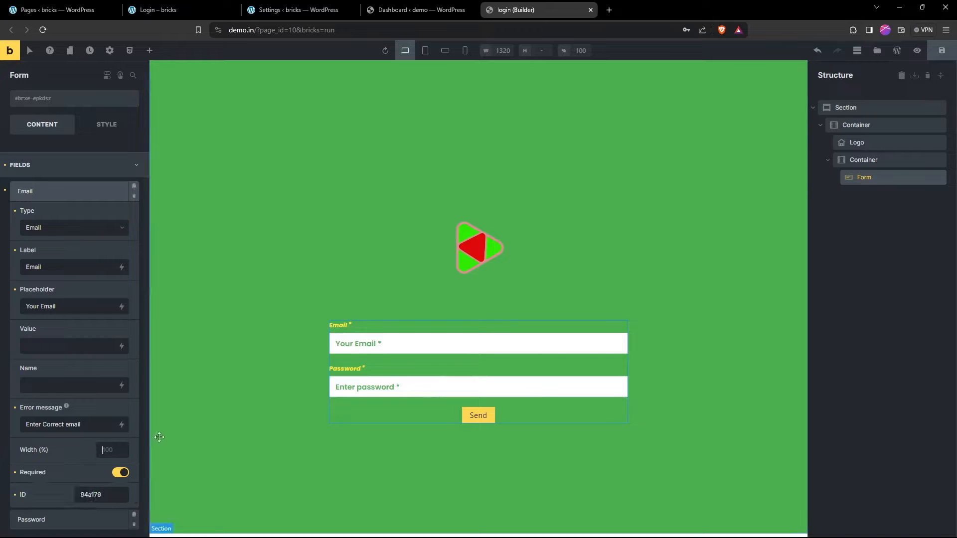
# View the bricks site's published Login page in a private window to examine its form layout.
pyautogui.scroll(-3, 96, 434)
pyautogui.scroll(-7, 97, 434)
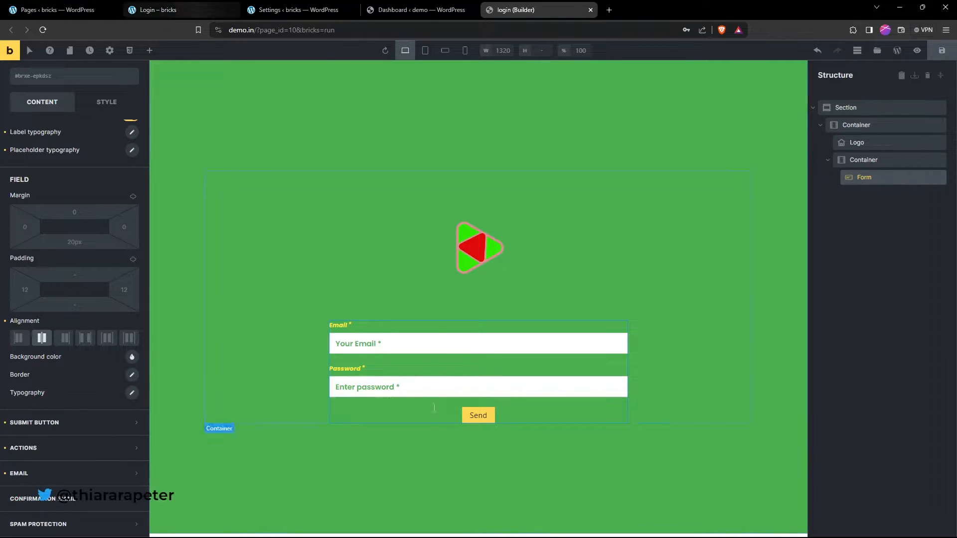
pyautogui.moveTo(663, 527)
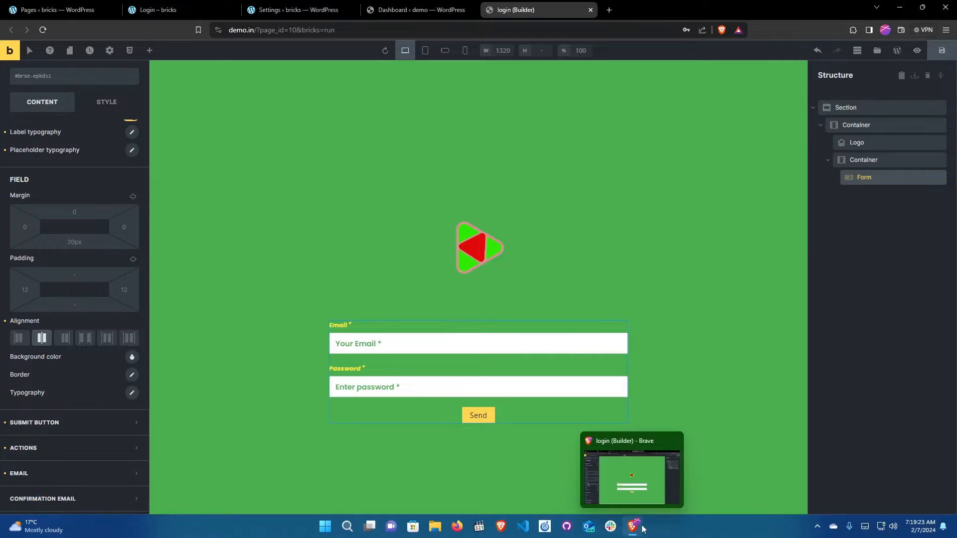
pyautogui.click(152, 6)
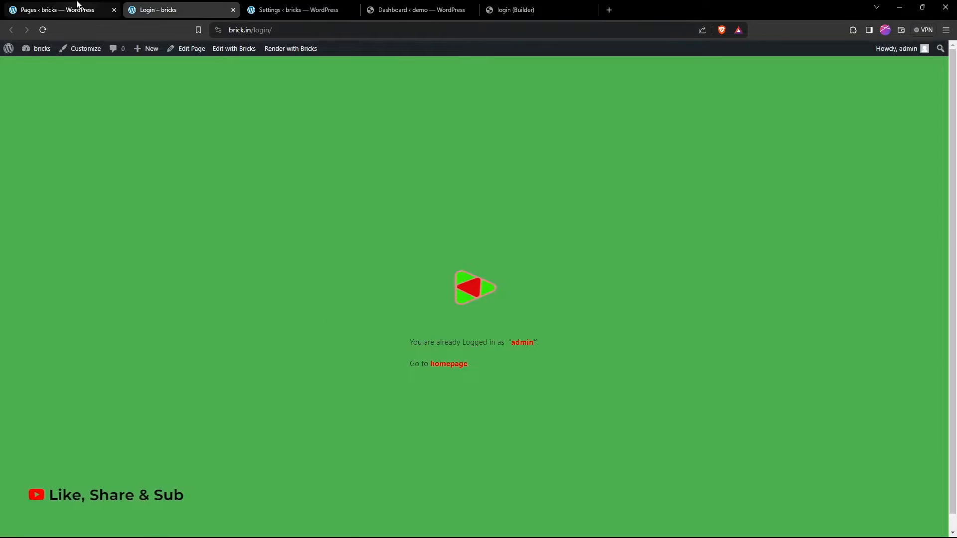
pyautogui.click(75, 9)
pyautogui.rightClick(189, 160)
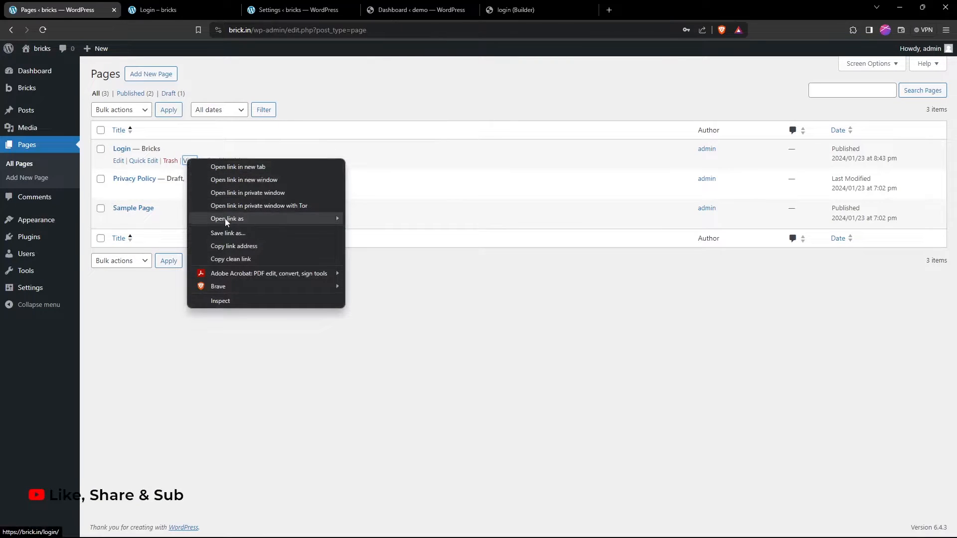
pyautogui.click(250, 194)
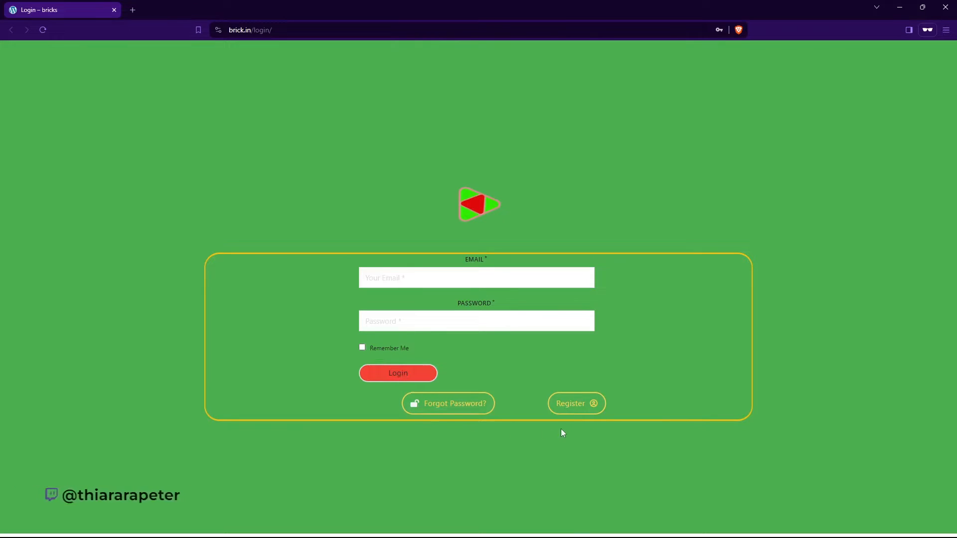
pyautogui.click(900, 8)
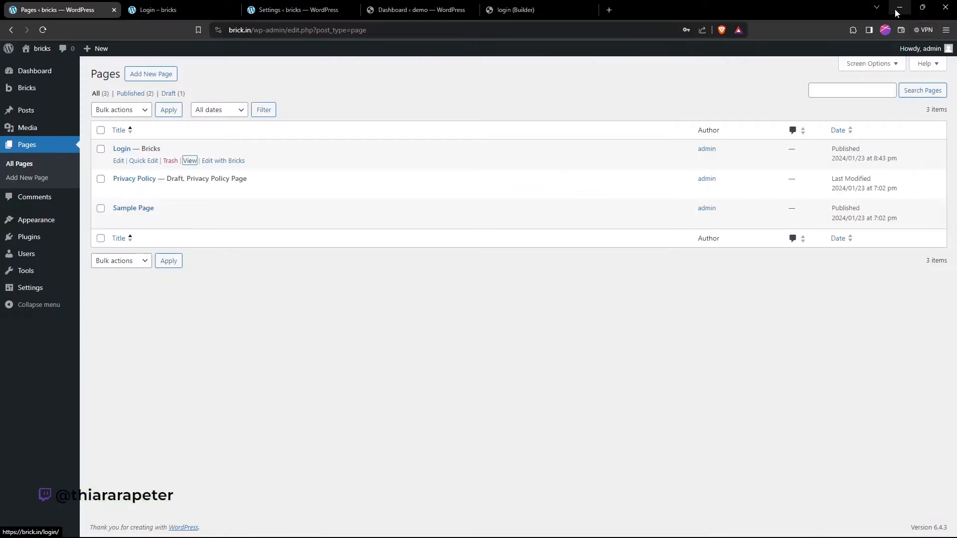
# Return to the login page builder and set the form's placeholder typography to font size 12 with the Capitalize text transform.
pyautogui.click(411, 8)
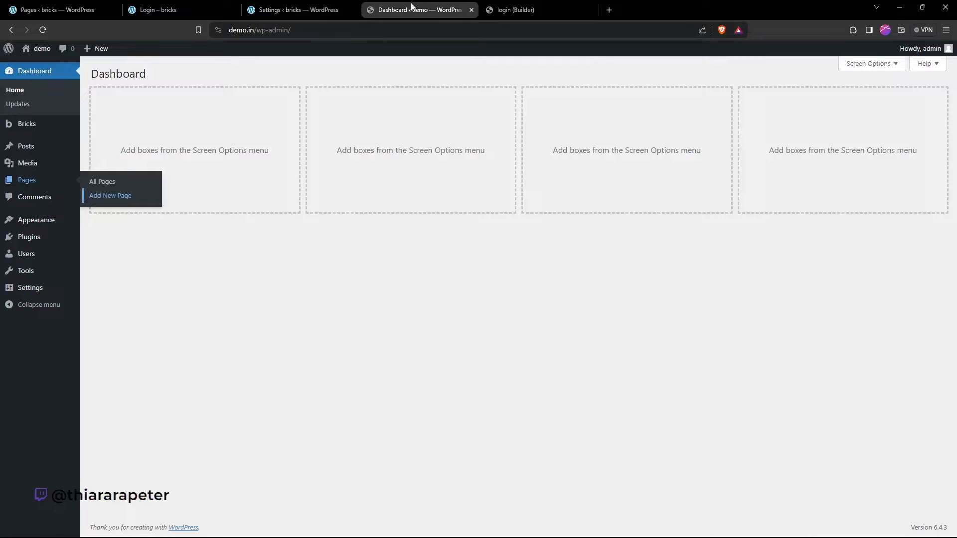
pyautogui.click(506, 8)
pyautogui.click(379, 387)
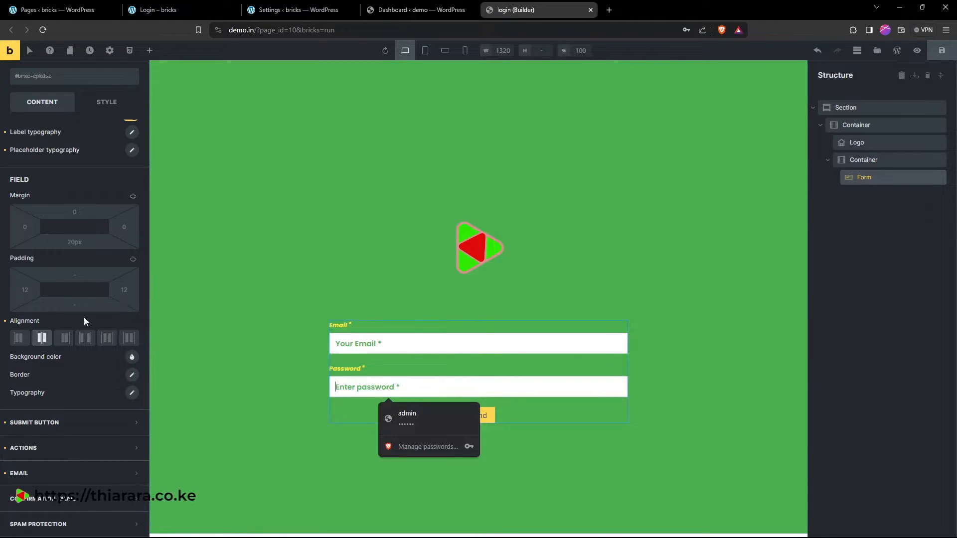
pyautogui.scroll(3, 50, 150)
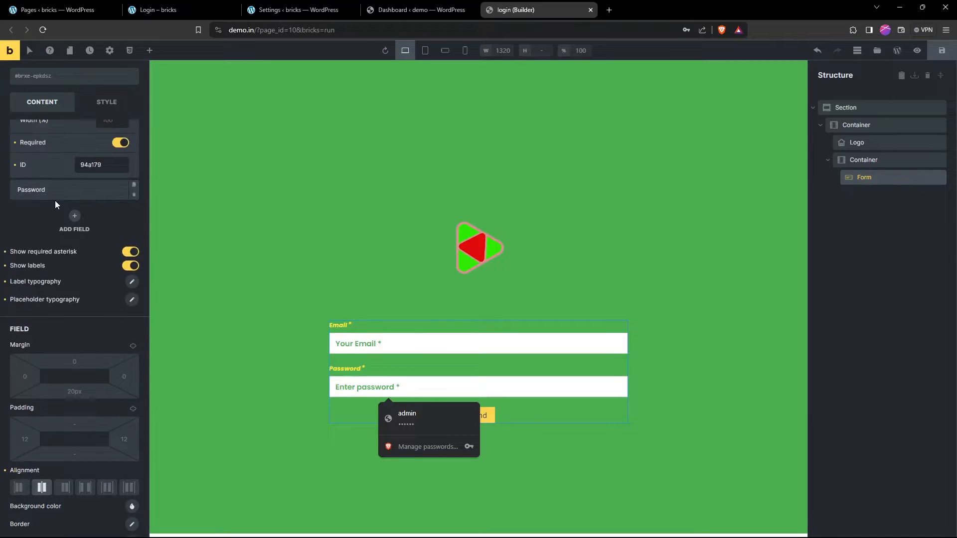
pyautogui.scroll(-3, 55, 201)
pyautogui.scroll(1, 59, 207)
pyautogui.click(132, 200)
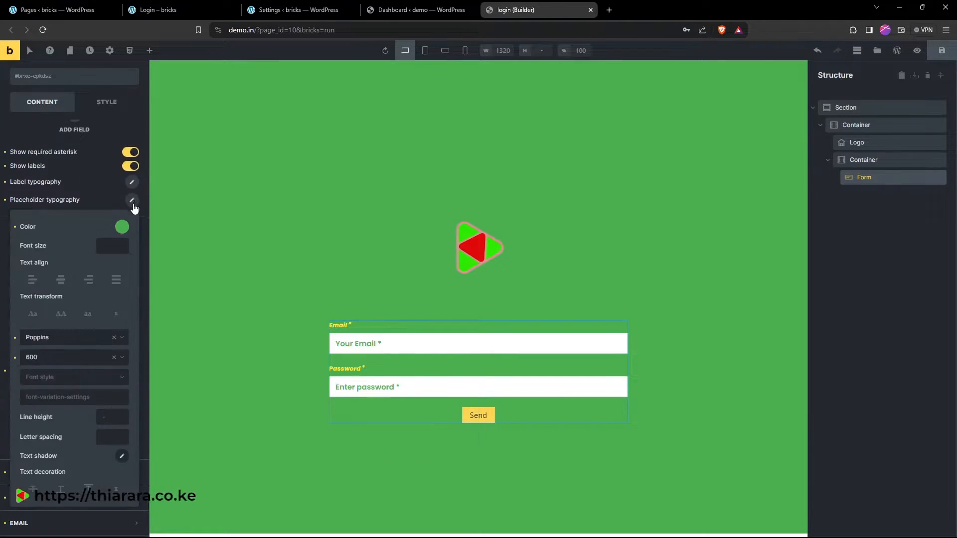
pyautogui.click(103, 248)
pyautogui.write('12')
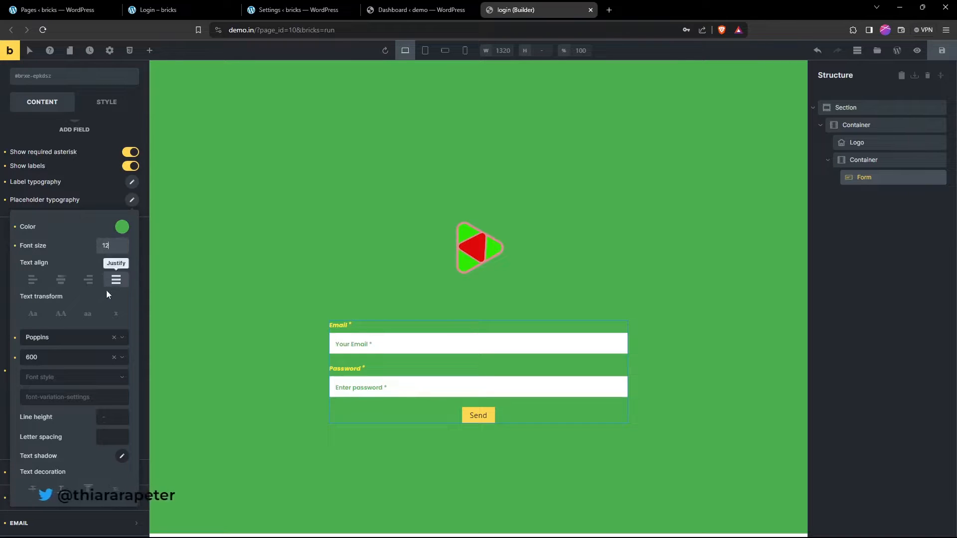
pyautogui.click(36, 317)
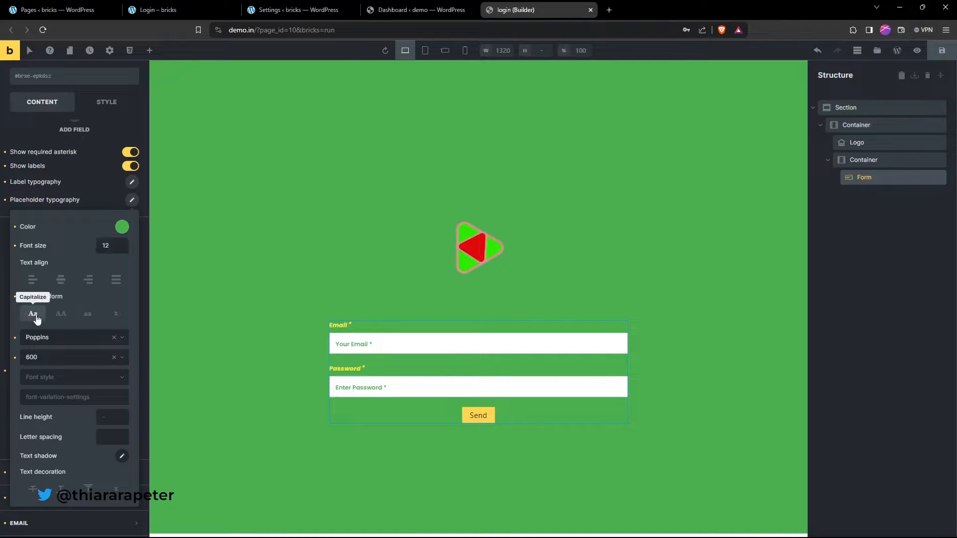
pyautogui.click(106, 182)
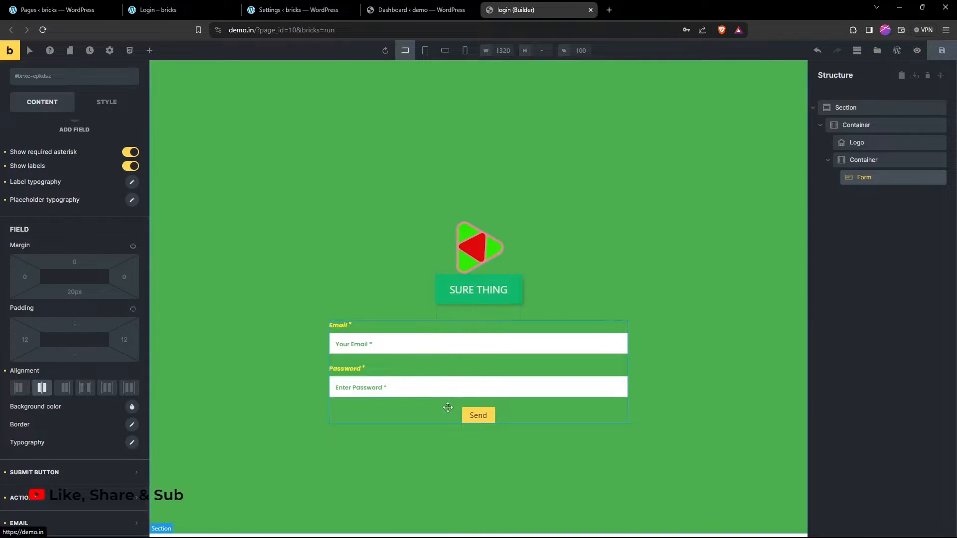
# Add a third field to the form below Password and set its type to Remember me.
pyautogui.scroll(8, 51, 172)
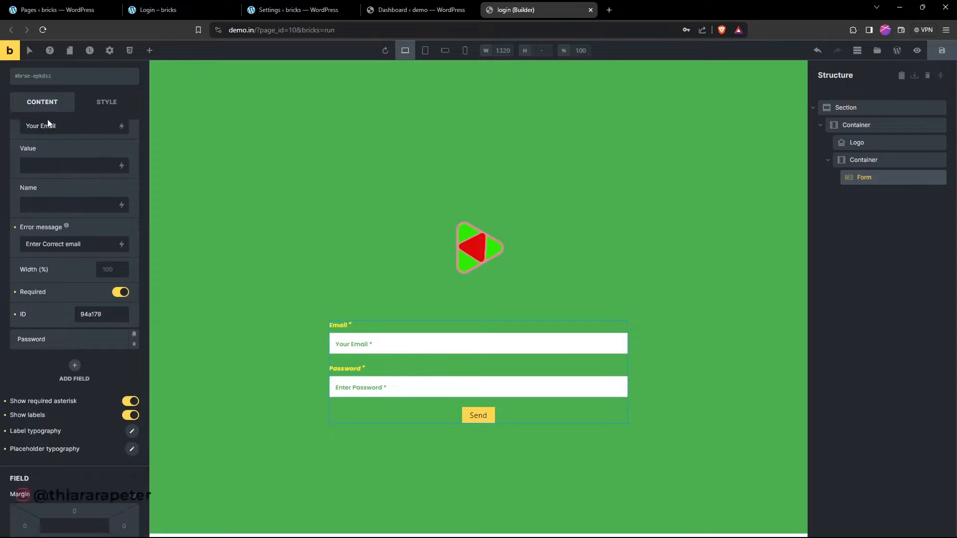
pyautogui.click(40, 142)
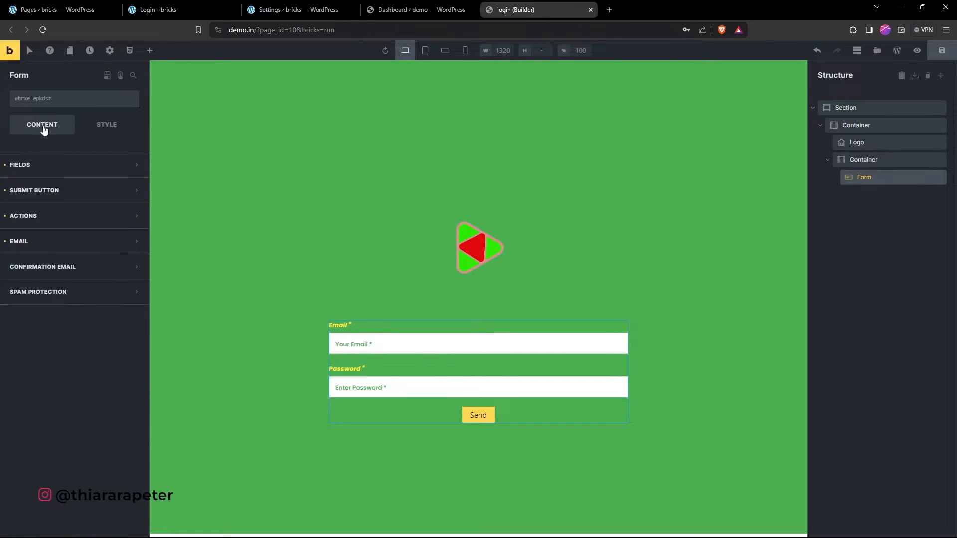
pyautogui.click(25, 165)
pyautogui.click(74, 240)
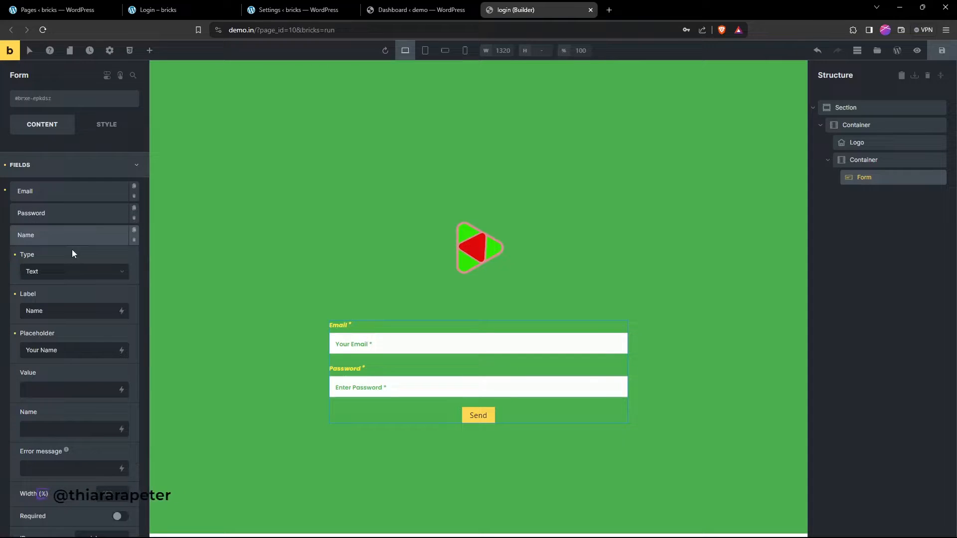
pyautogui.click(44, 274)
pyautogui.scroll(-2, 45, 314)
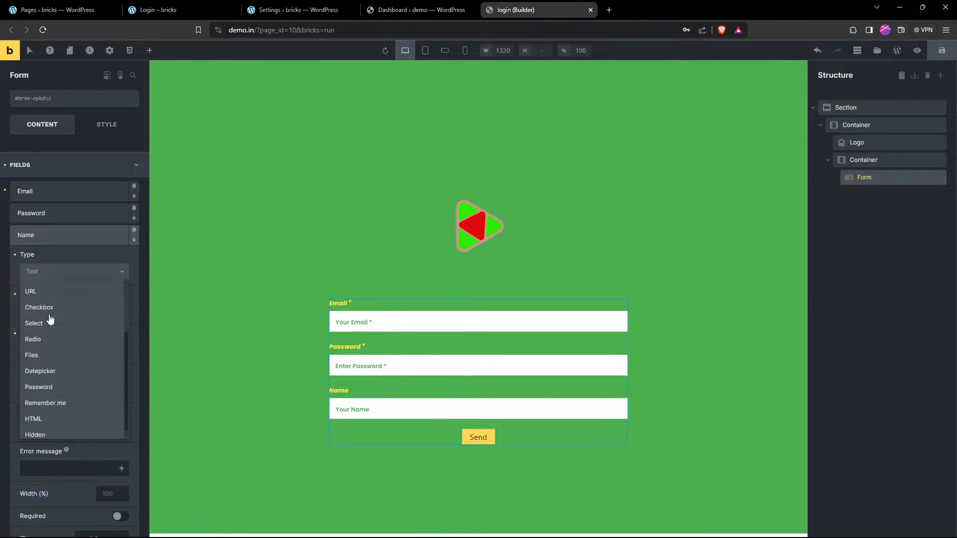
pyautogui.click(47, 398)
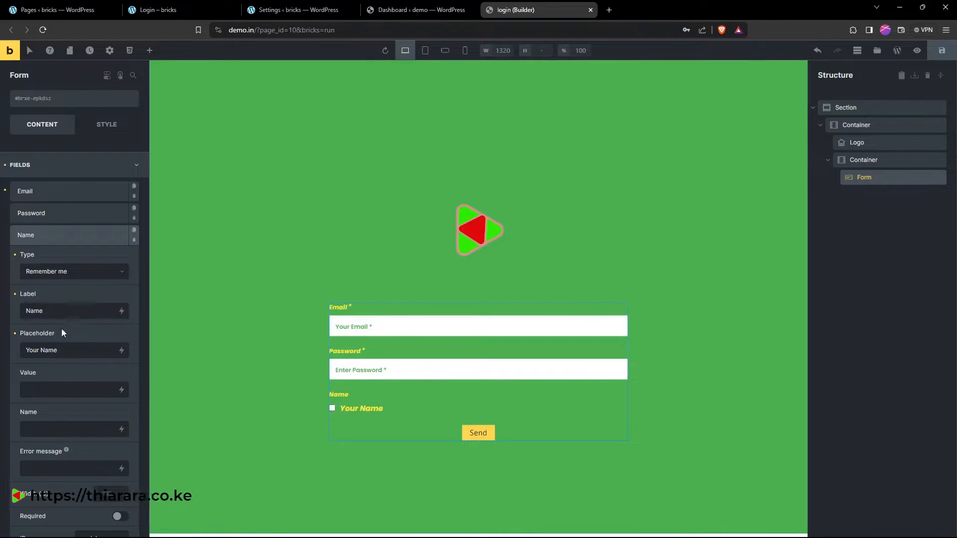
# Set both the label and the placeholder of the new form field to "Remember Me".
pyautogui.moveTo(46, 311); pyautogui.dragTo(26, 315)
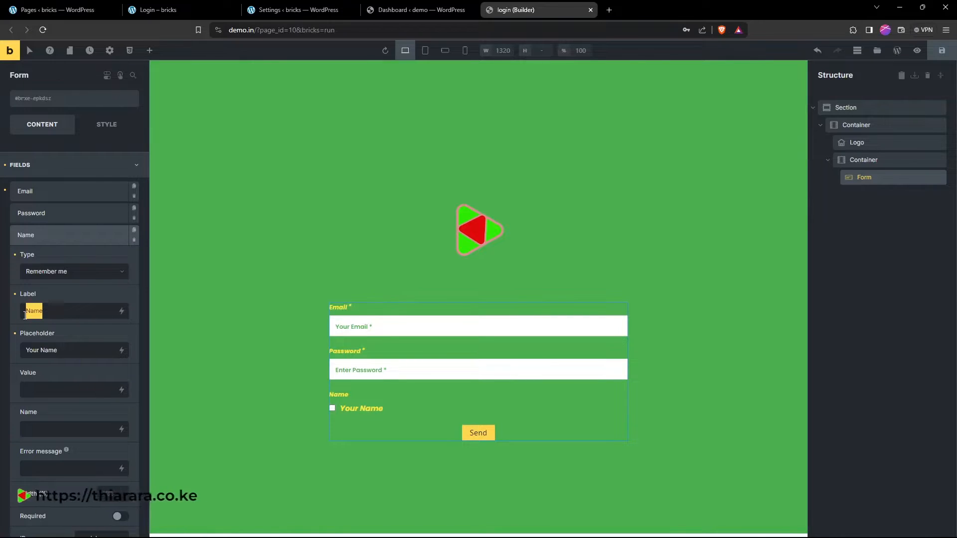
pyautogui.press('BackSpace')
pyautogui.write('Re')
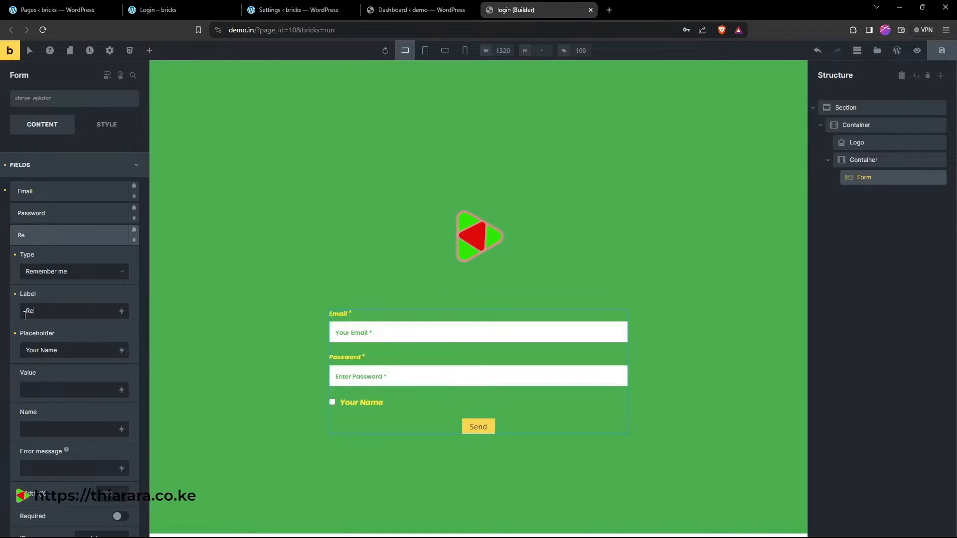
pyautogui.write('member Me')
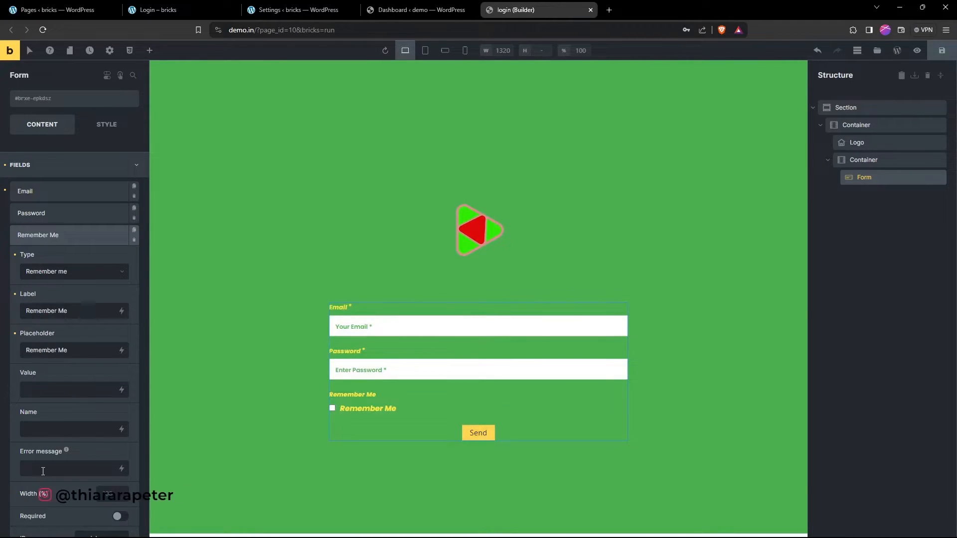
pyautogui.scroll(-1, 42, 469)
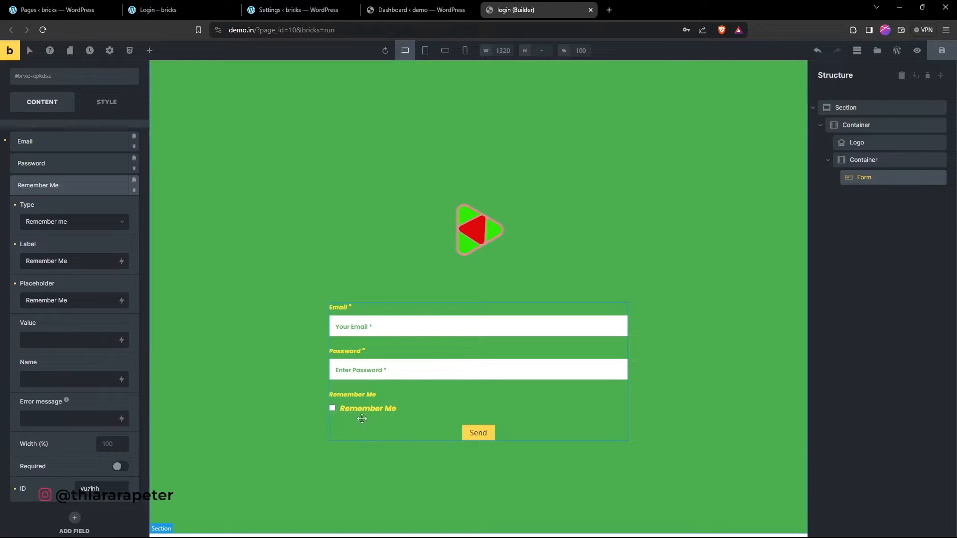
pyautogui.scroll(-4, 83, 293)
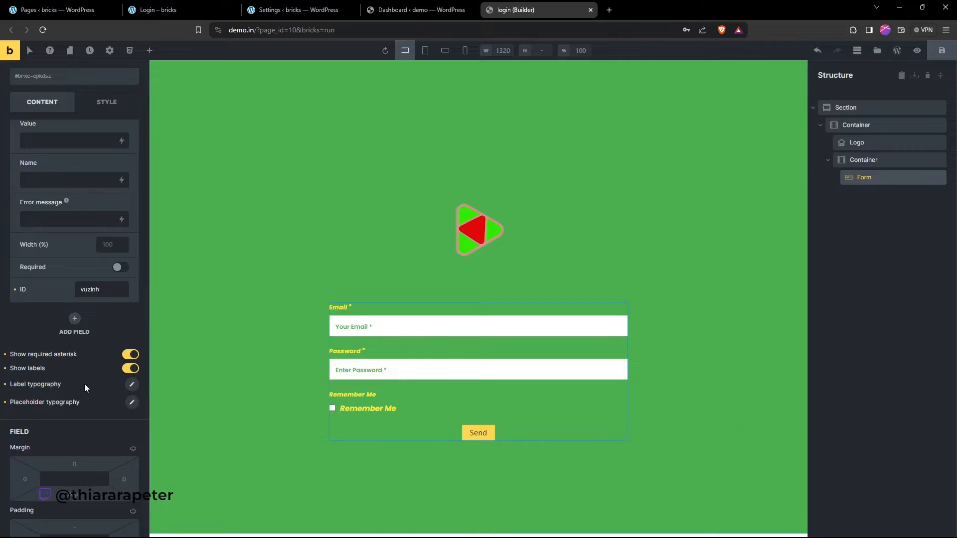
pyautogui.scroll(2, 125, 285)
pyautogui.scroll(3, 63, 251)
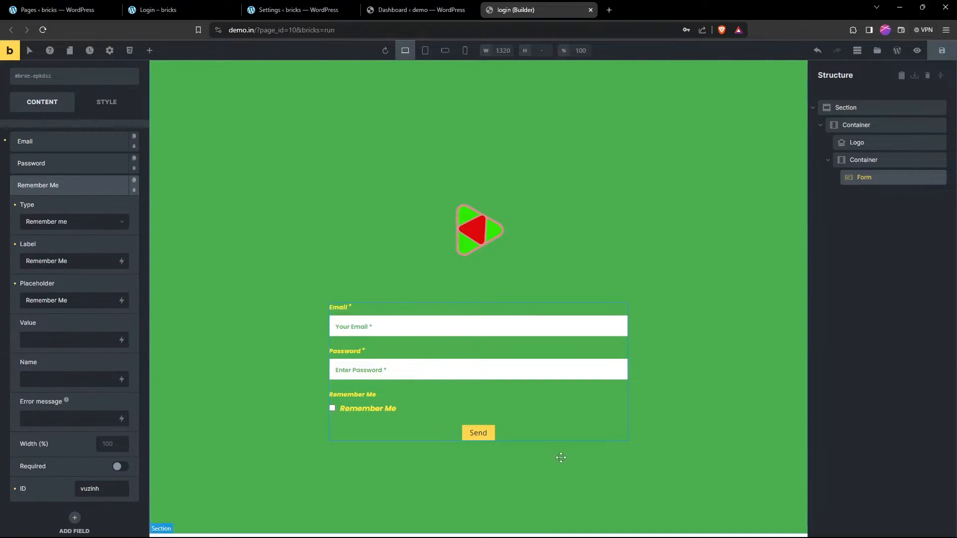
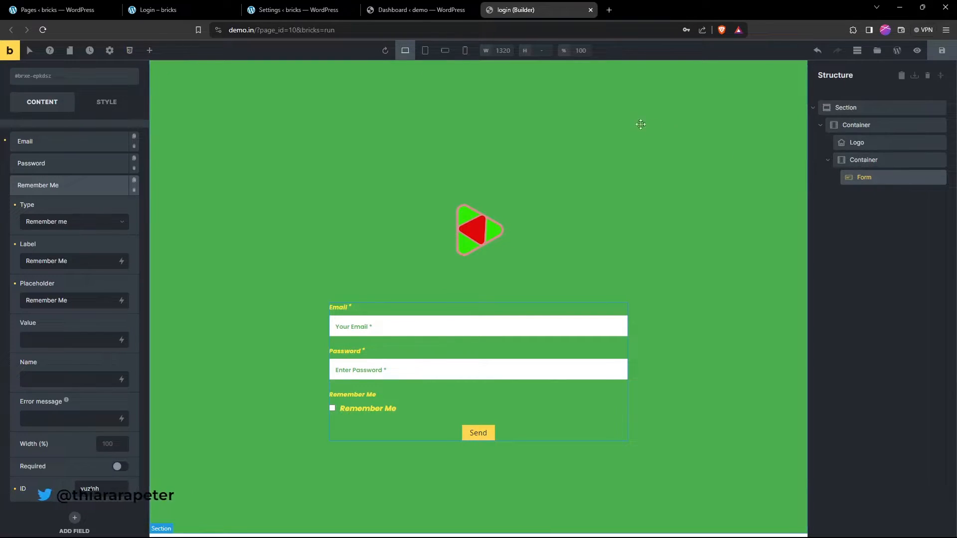
# Add a container below the form and split it into a 50 | 50 column layout.
pyautogui.click(149, 50)
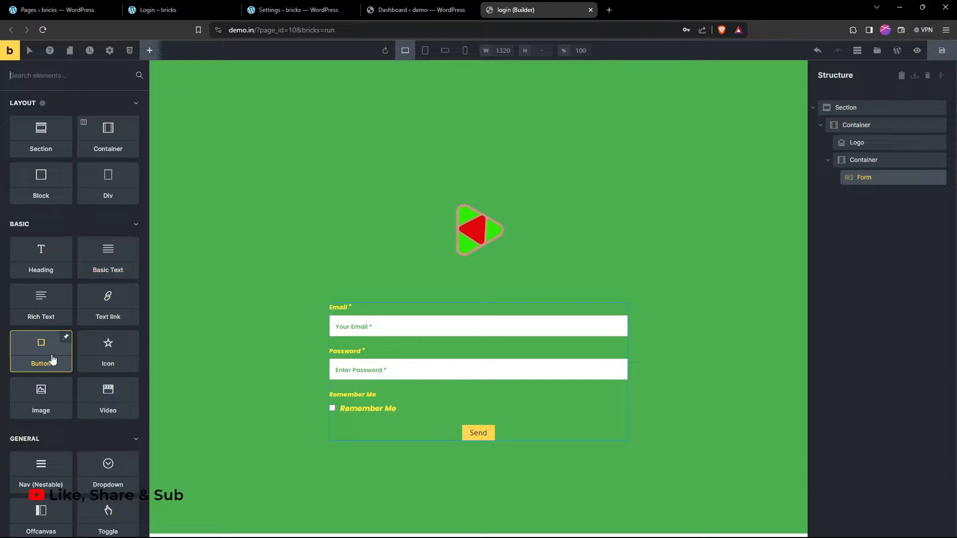
pyautogui.moveTo(108, 136); pyautogui.dragTo(598, 379)
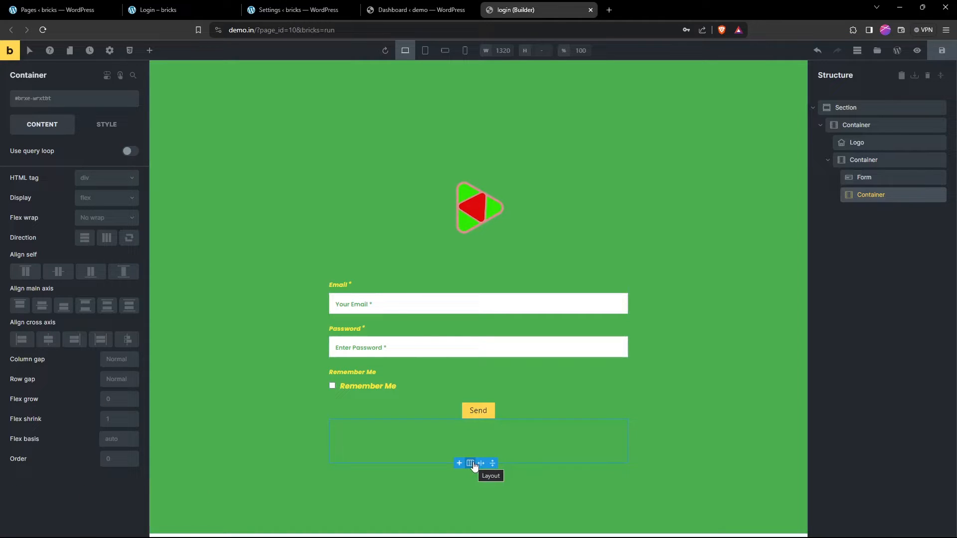
pyautogui.click(470, 463)
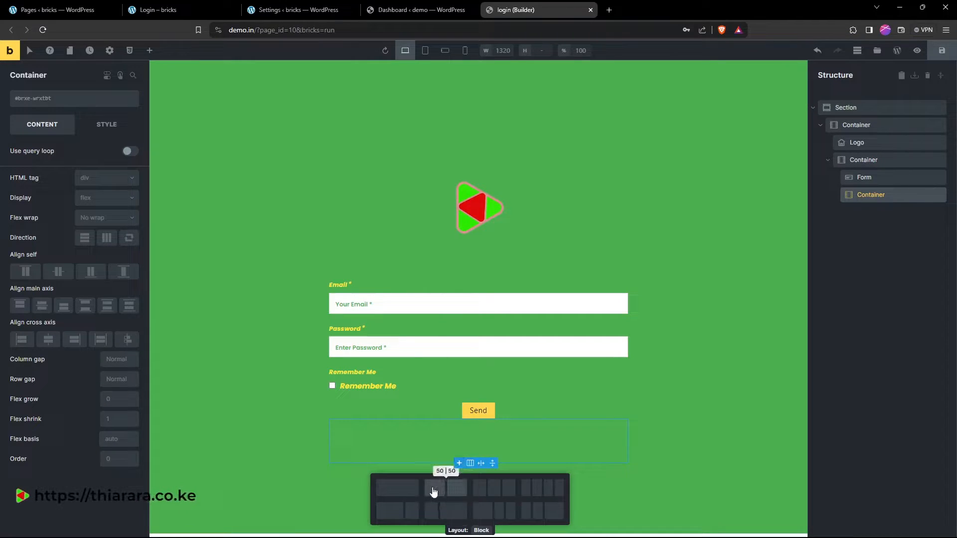
pyautogui.click(436, 486)
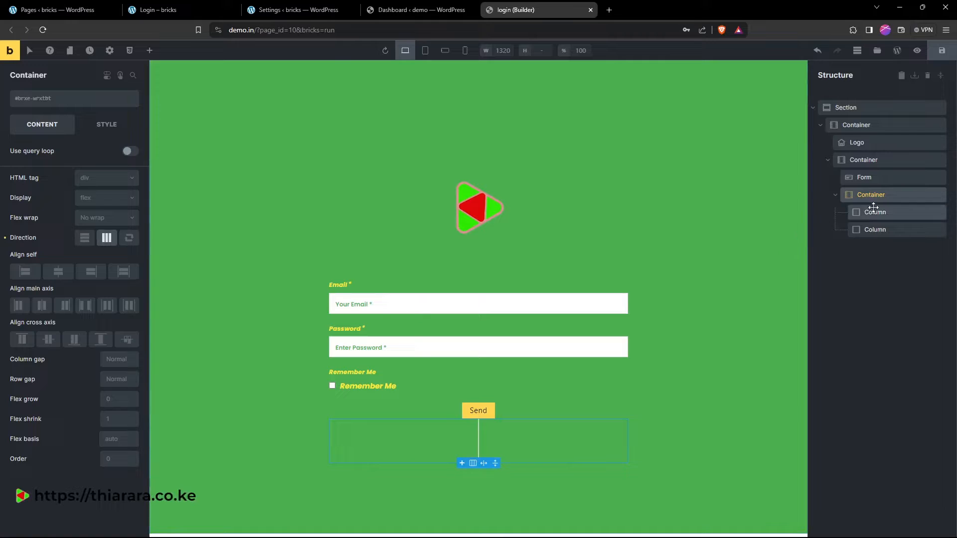
# Add a Button element inside the first column of the new container.
pyautogui.click(359, 444)
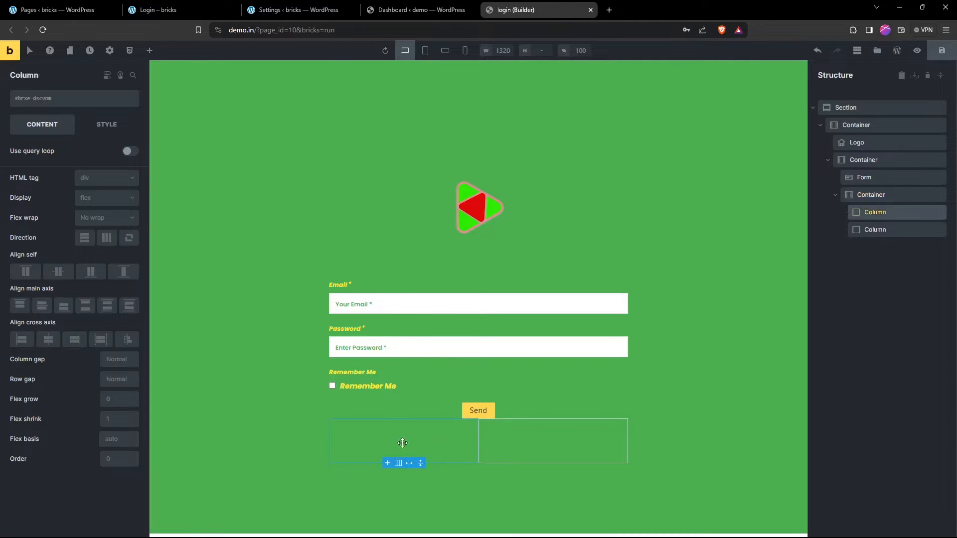
pyautogui.click(513, 433)
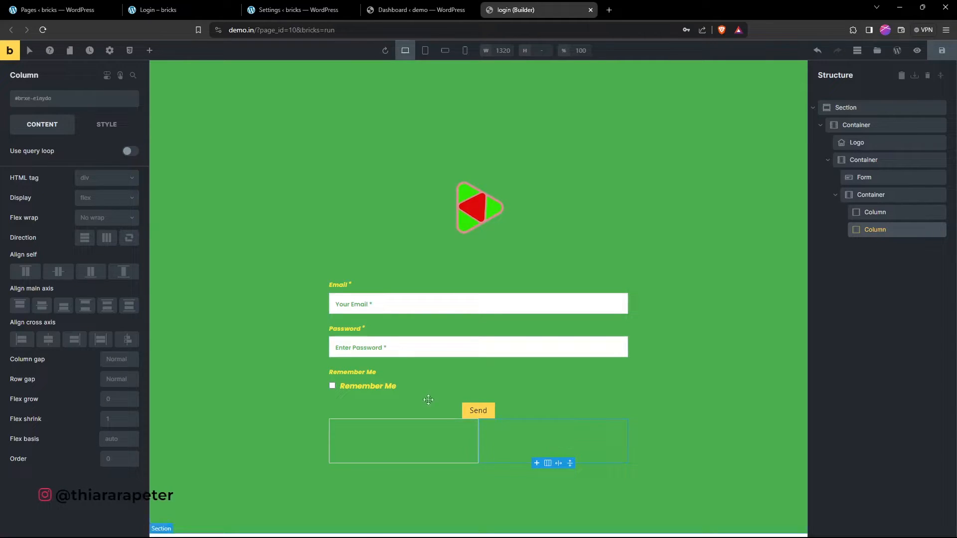
pyautogui.click(149, 51)
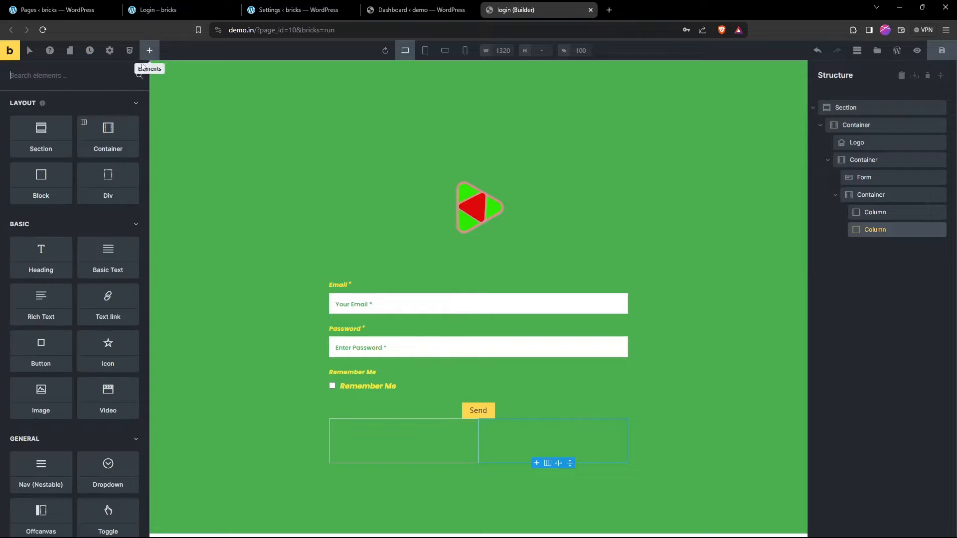
pyautogui.moveTo(40, 347); pyautogui.dragTo(882, 215)
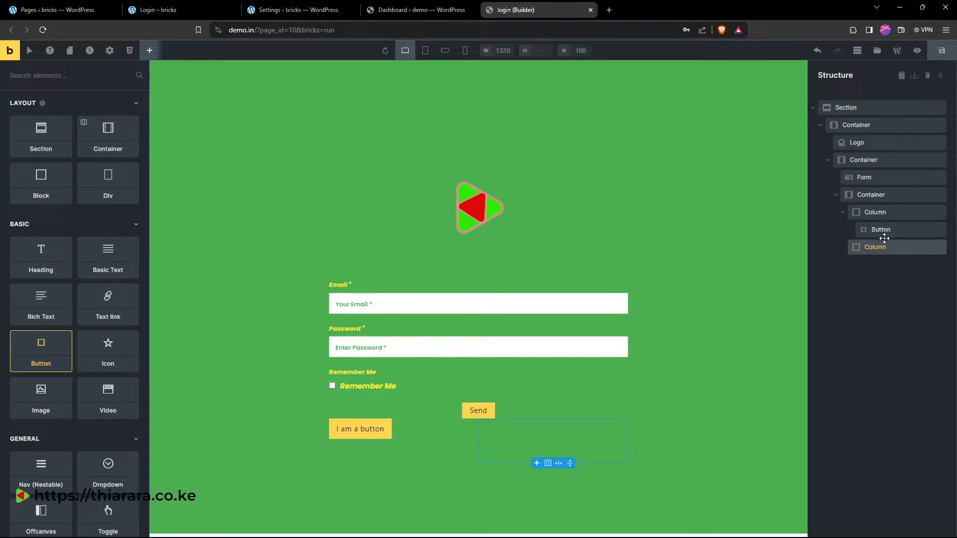
# Duplicate the column that holds the button and delete the remaining empty column.
pyautogui.rightClick(874, 213)
pyautogui.click(876, 256)
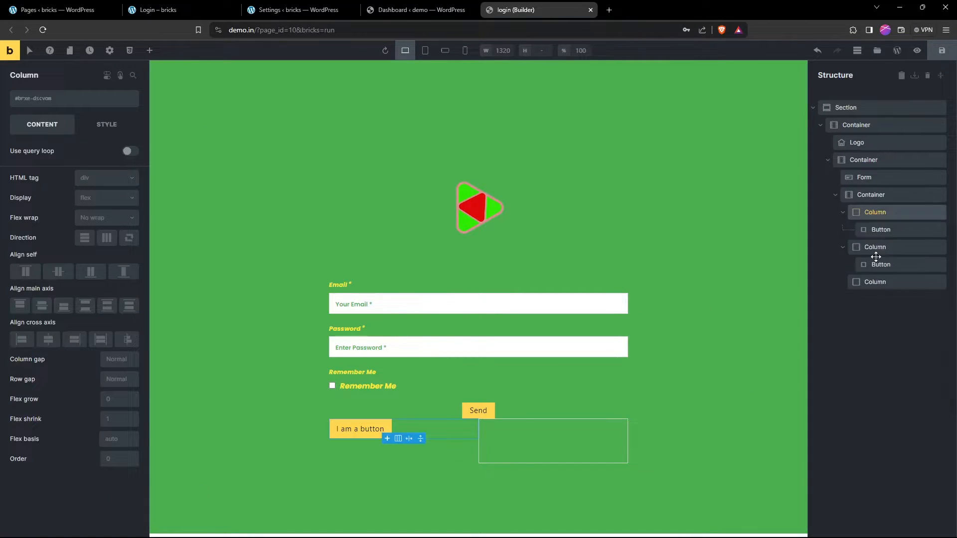
pyautogui.rightClick(874, 281)
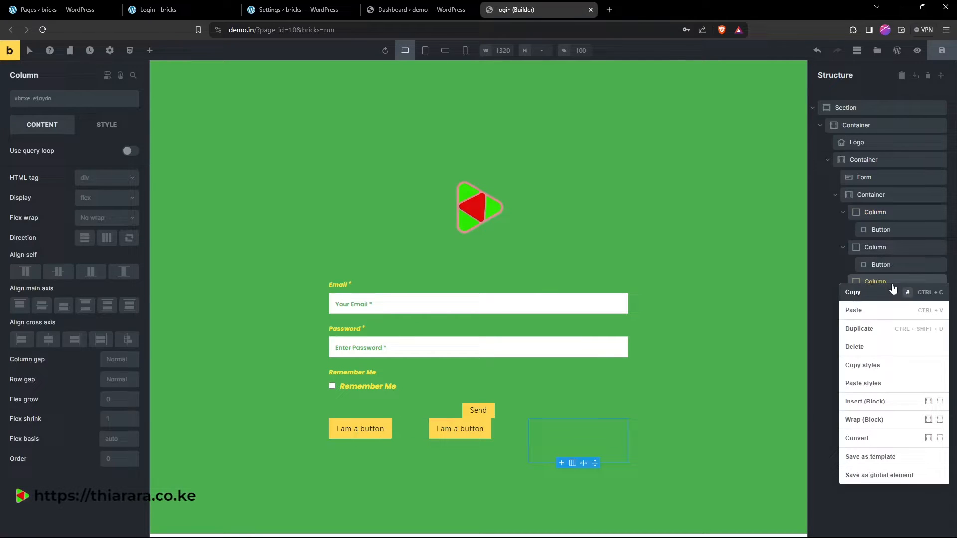
pyautogui.click(876, 347)
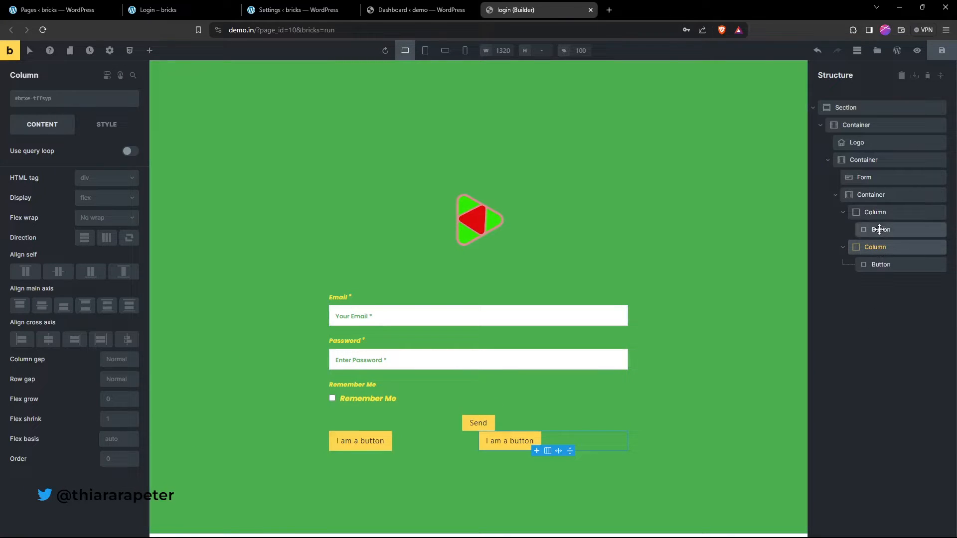
# Set the button container to horizontal direction, with align self End, main axis Center and cross axis Start.
pyautogui.click(867, 197)
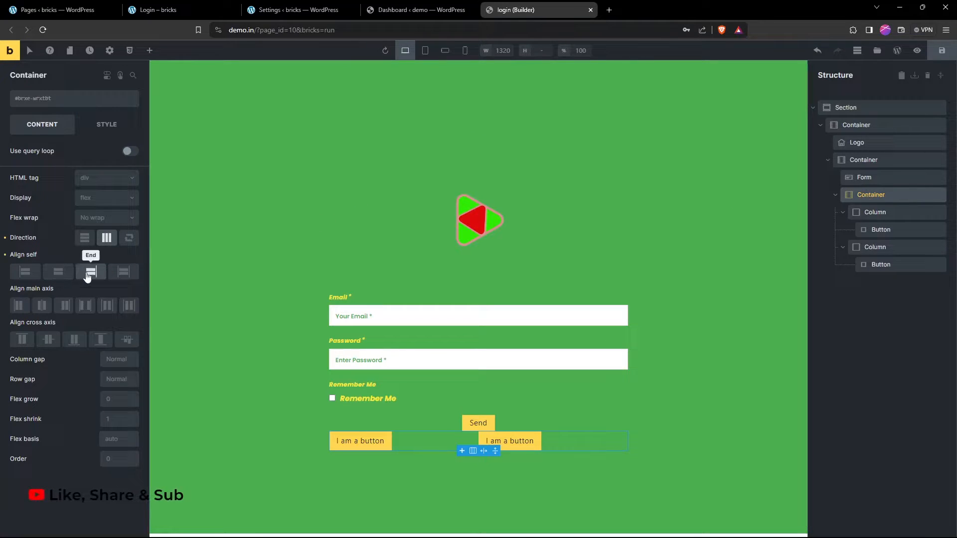
pyautogui.click(85, 238)
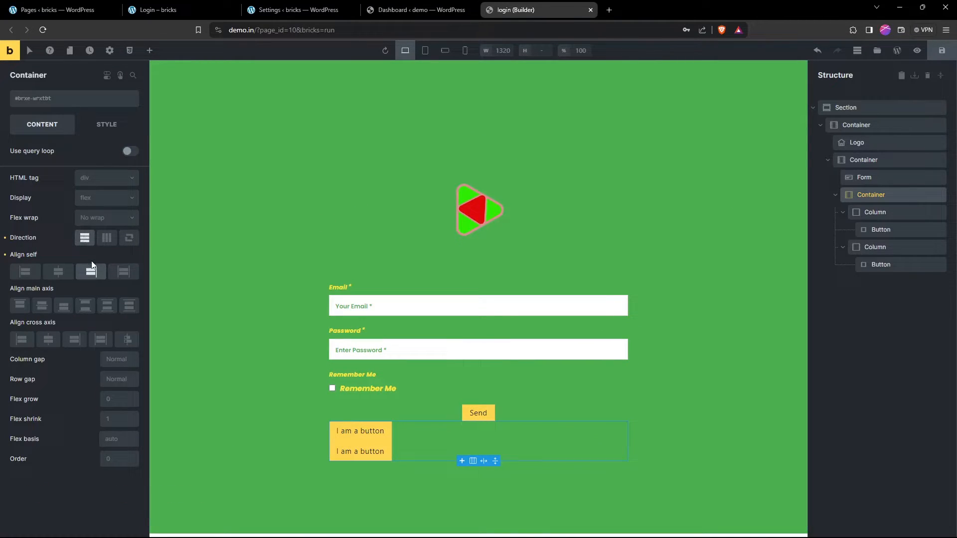
pyautogui.click(106, 238)
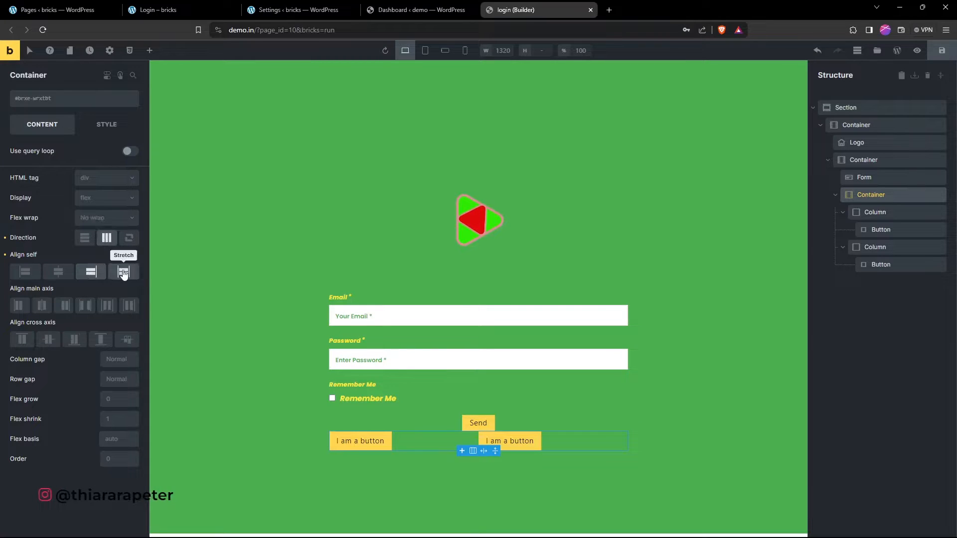
pyautogui.hotkey('ctrl', 's')
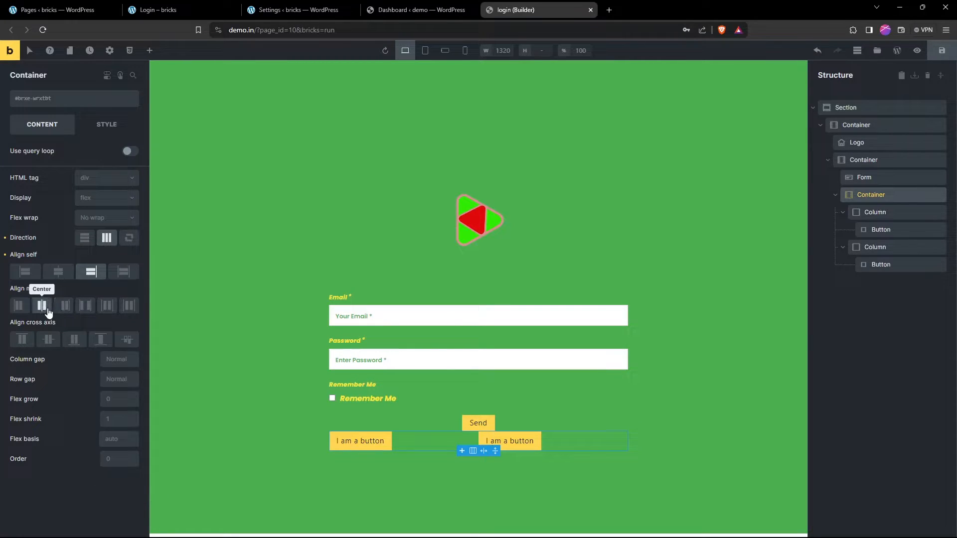
pyautogui.click(42, 308)
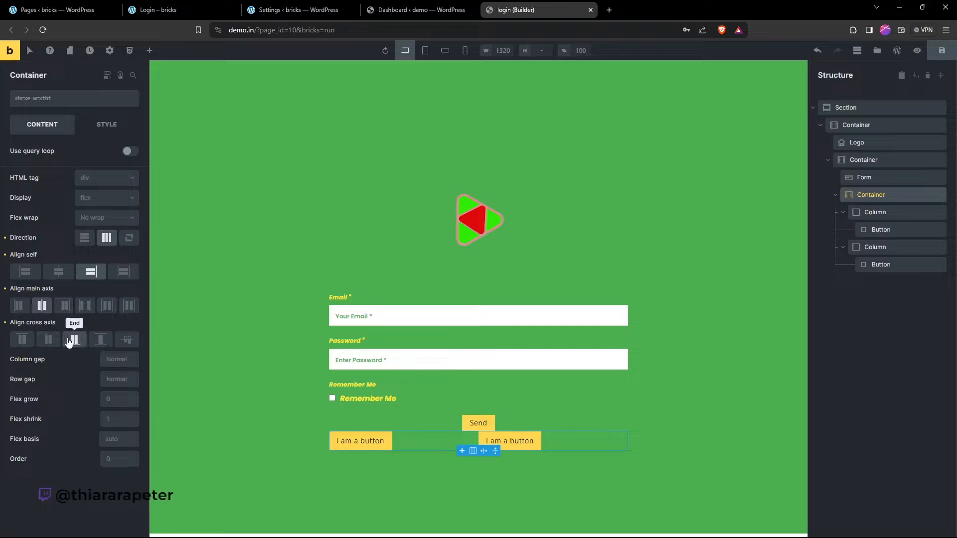
pyautogui.click(22, 339)
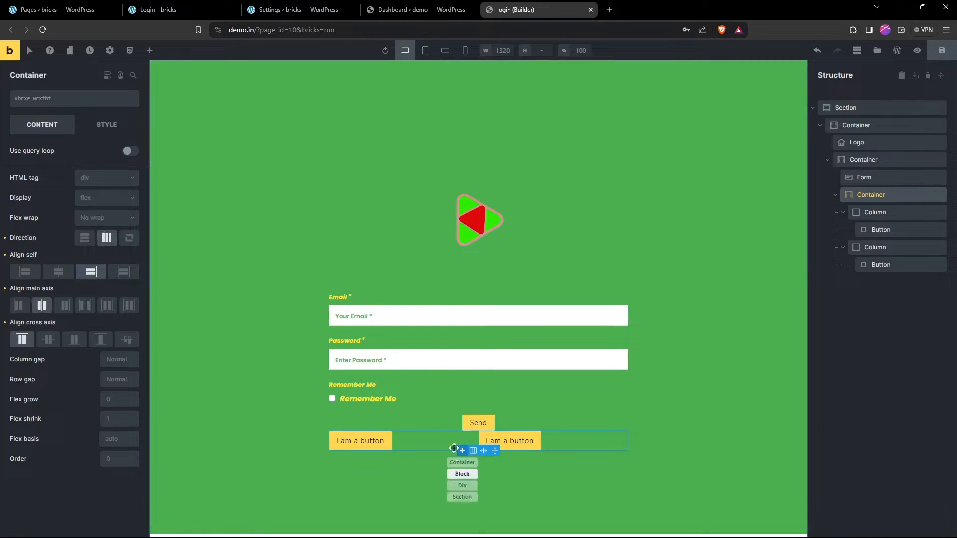
# Set the first button column to align self Start, horizontal direction and main axis Center.
pyautogui.click(408, 432)
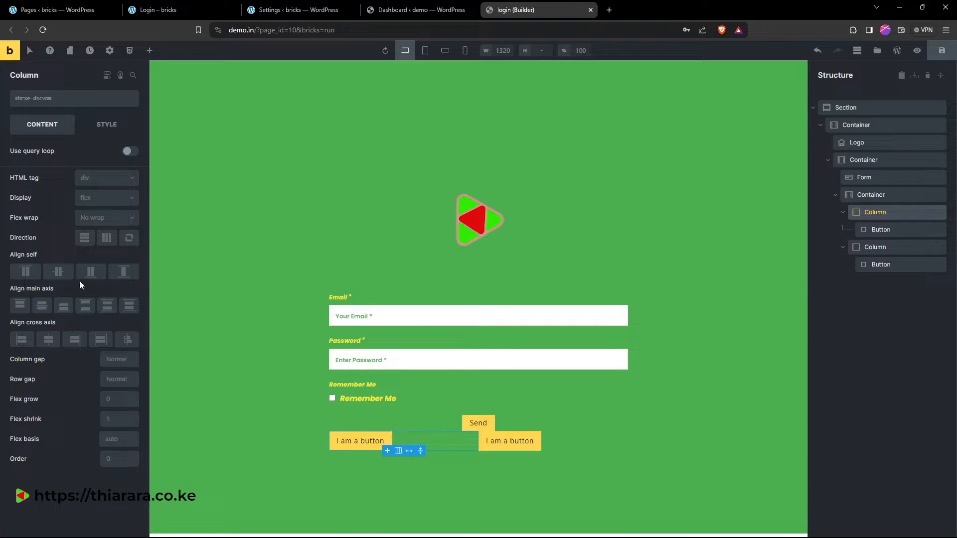
pyautogui.click(26, 272)
pyautogui.click(106, 237)
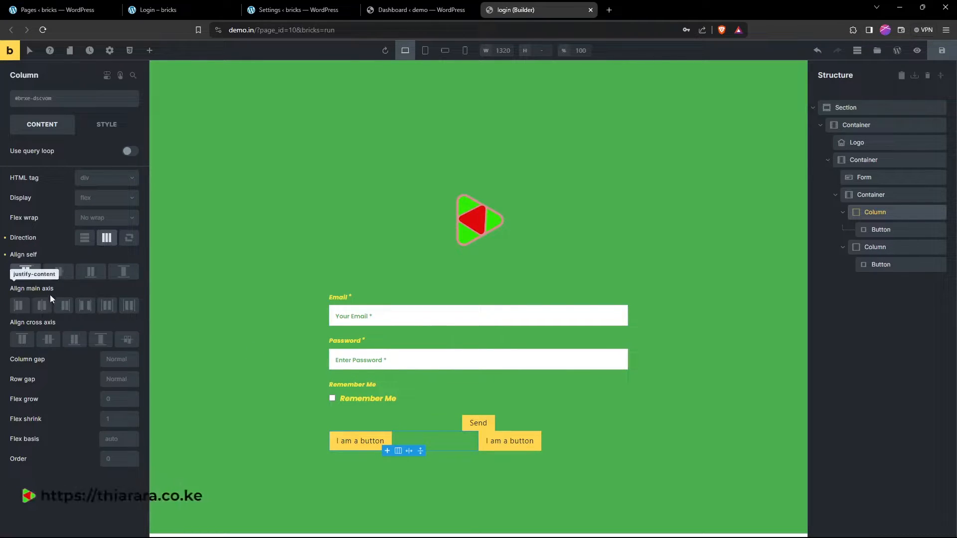
pyautogui.click(44, 306)
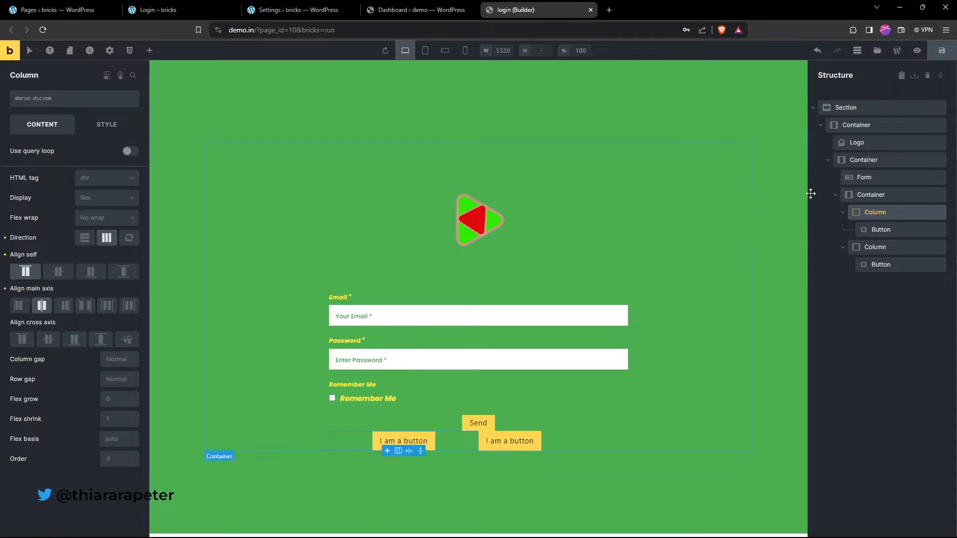
# Examine the layout settings of the outer container that holds the logo and the form.
pyautogui.click(875, 130)
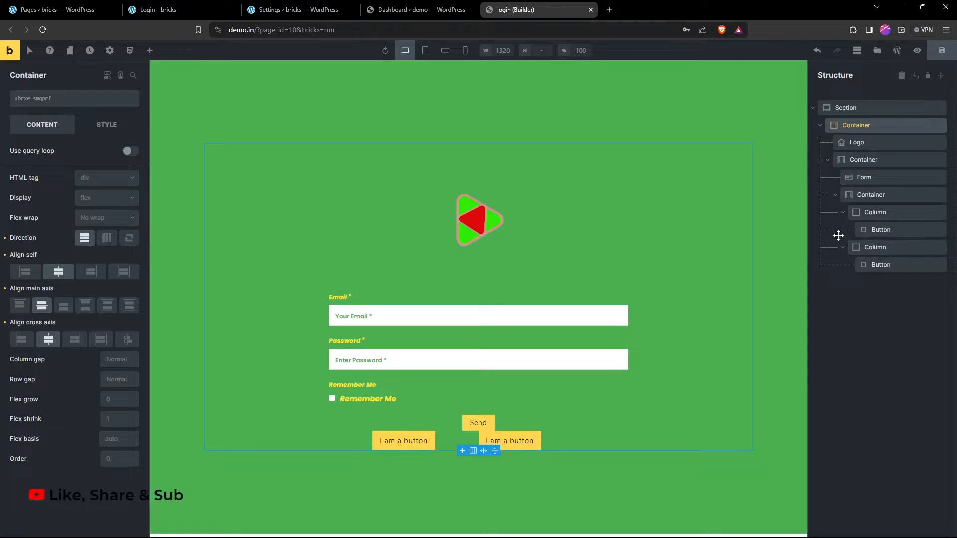
# Change the text of the first placeholder button below the login form to "Lost Password".
pyautogui.click(396, 441)
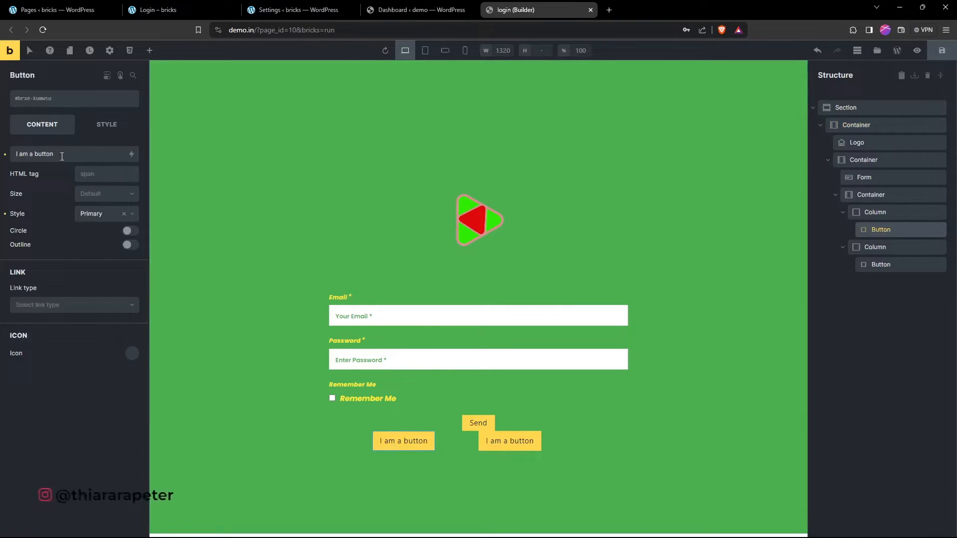
pyautogui.tripleClick(61, 156)
pyautogui.press('BackSpace')
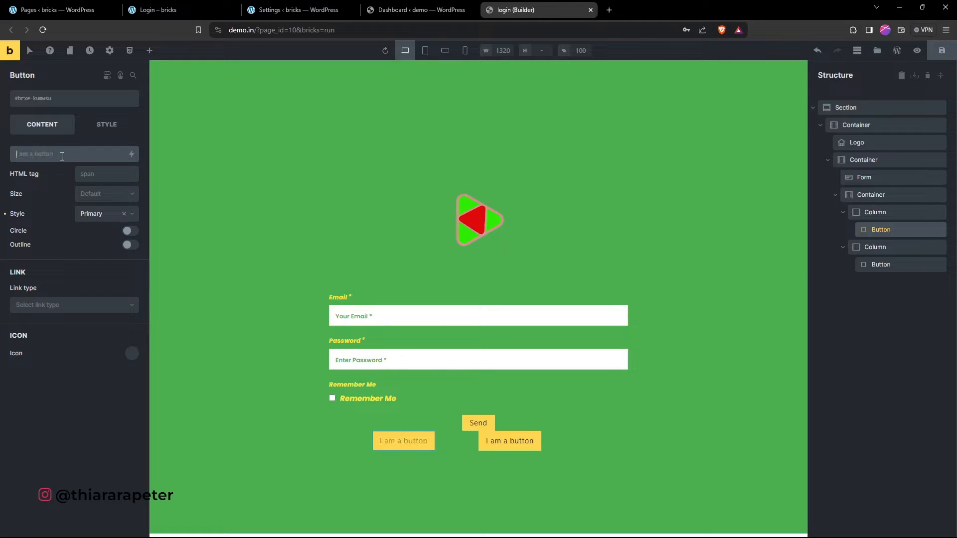
pyautogui.write('Lo')
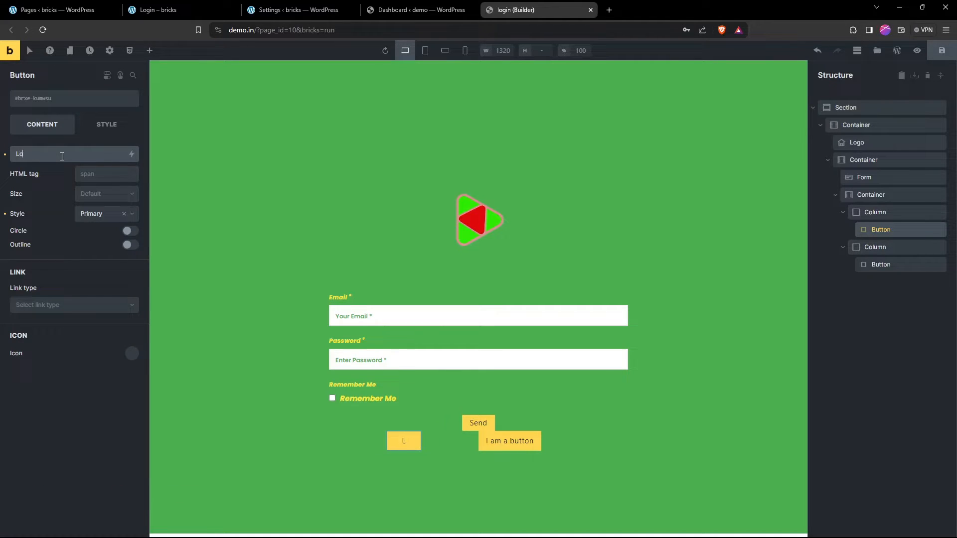
pyautogui.write('st Paaso')
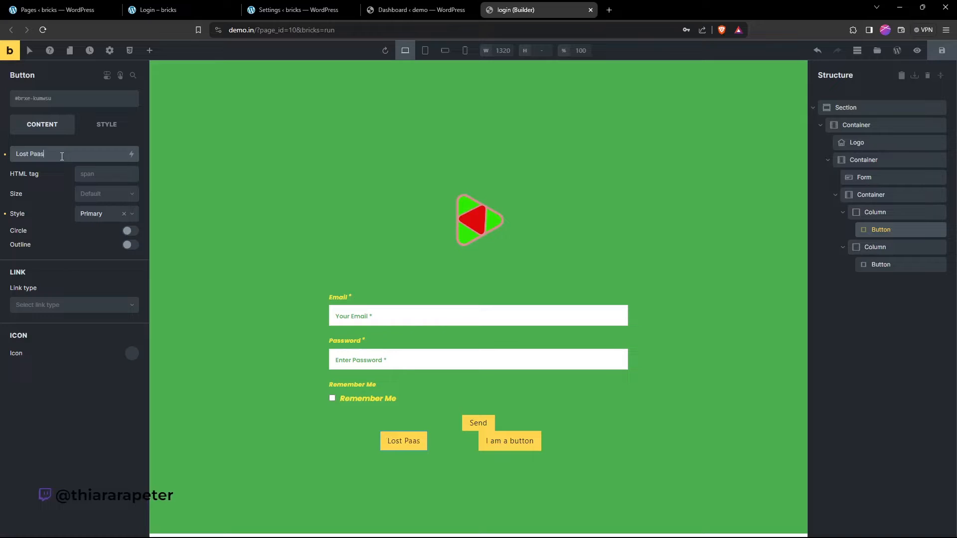
pyautogui.press('BackSpace')
pyautogui.press('BackSpace')
pyautogui.press('BackSpace')
pyautogui.write('ssword')
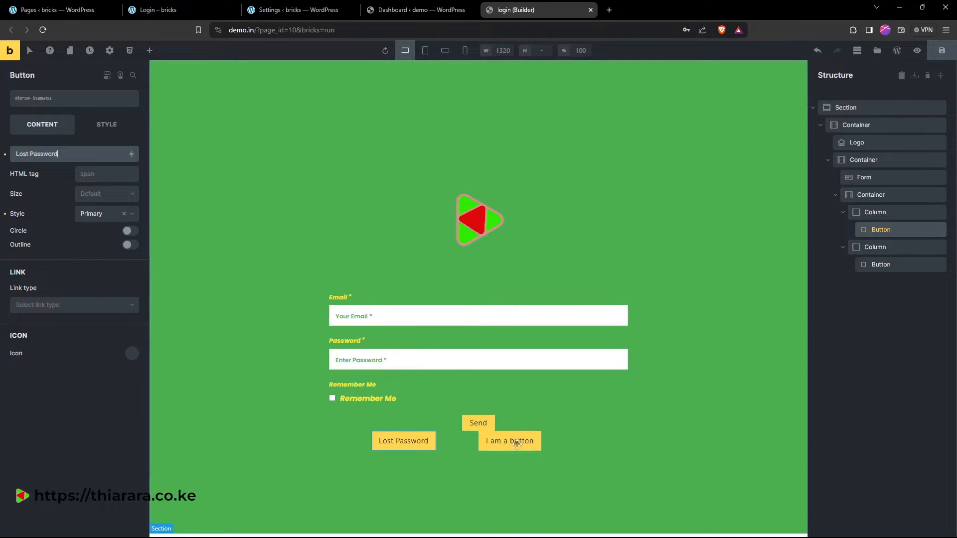
# Change the text of the second placeholder button to "Create New account".
pyautogui.click(883, 264)
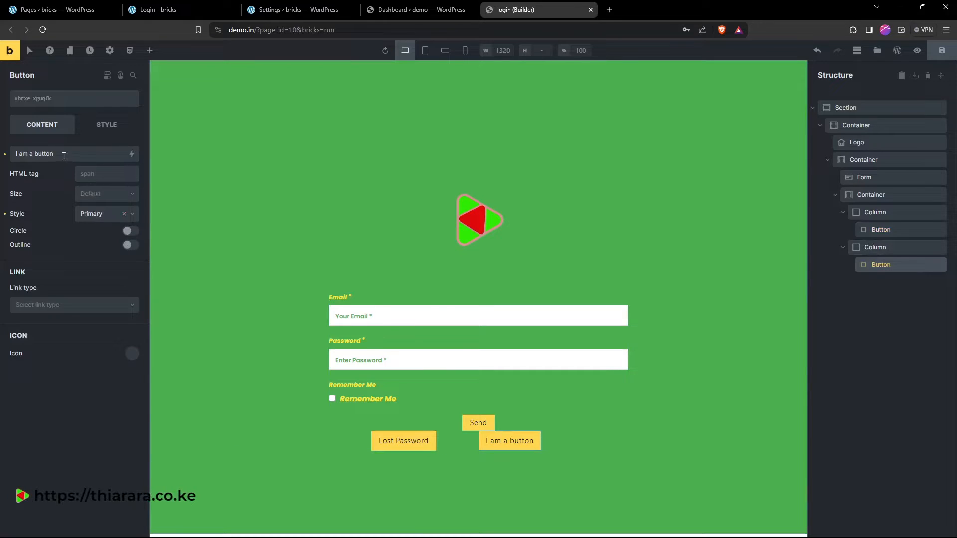
pyautogui.tripleClick(64, 157)
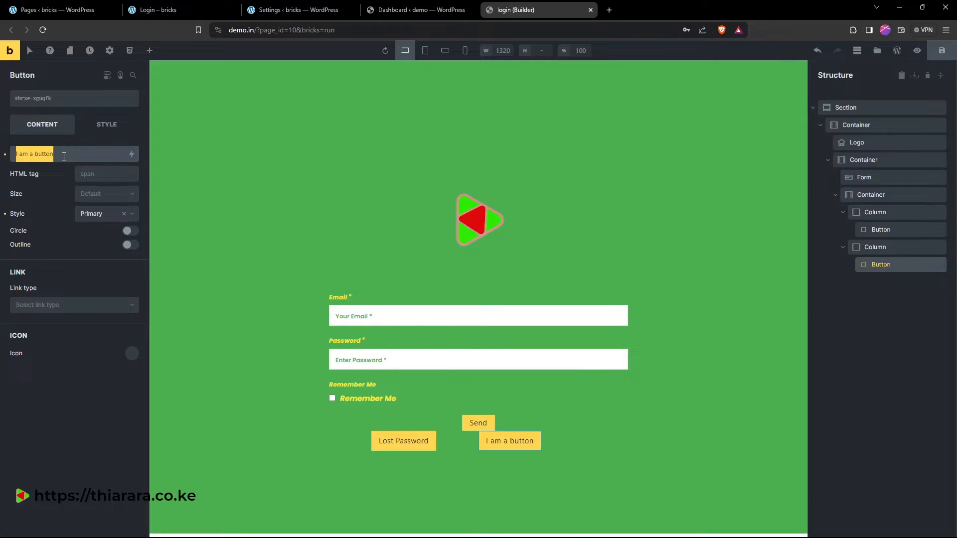
pyautogui.write('Create New')
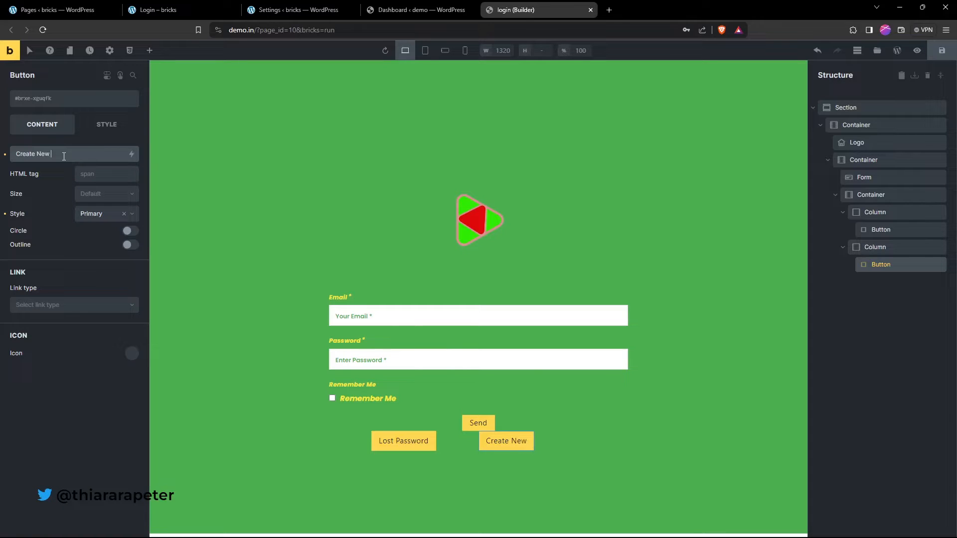
pyautogui.write(' account')
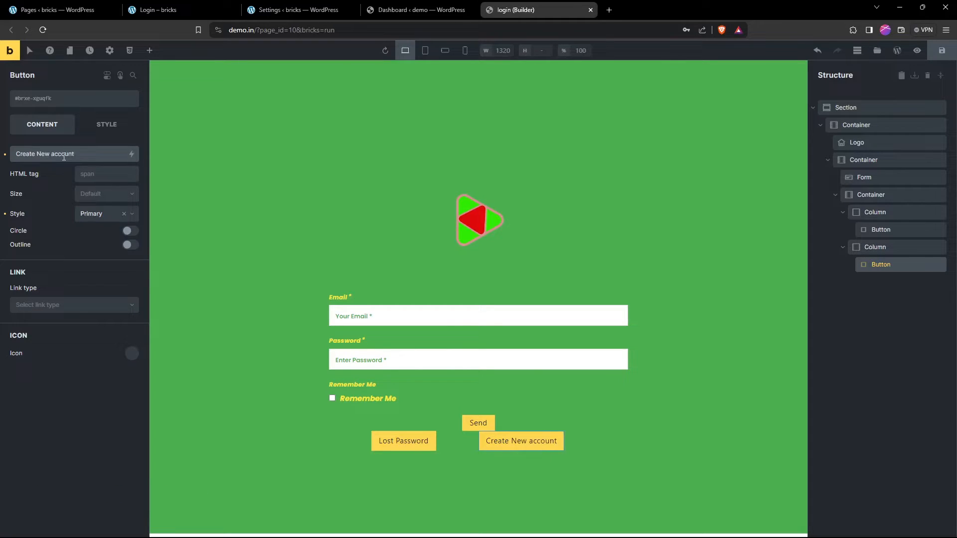
# Enable Circle and Outline for the Create New account button and set its link type to Internal post/page.
pyautogui.click(129, 232)
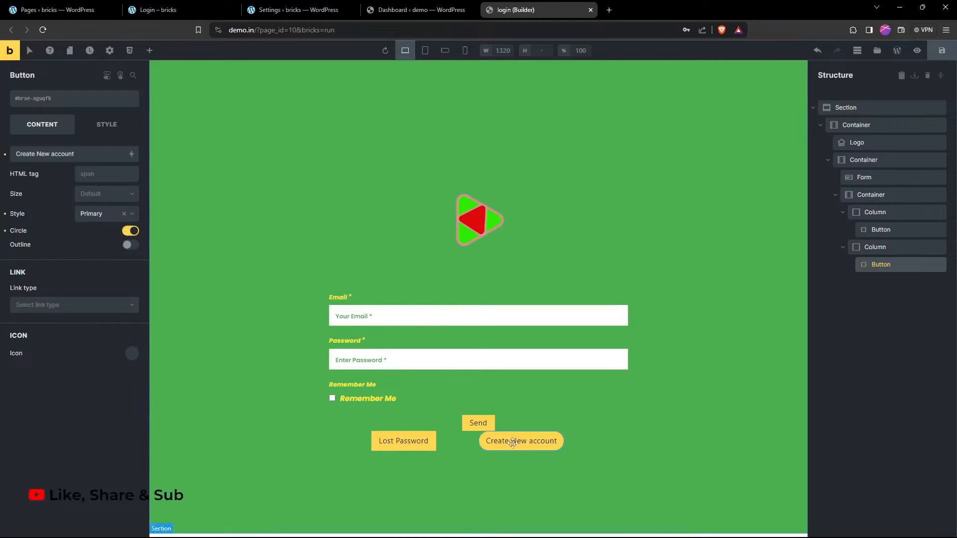
pyautogui.click(131, 246)
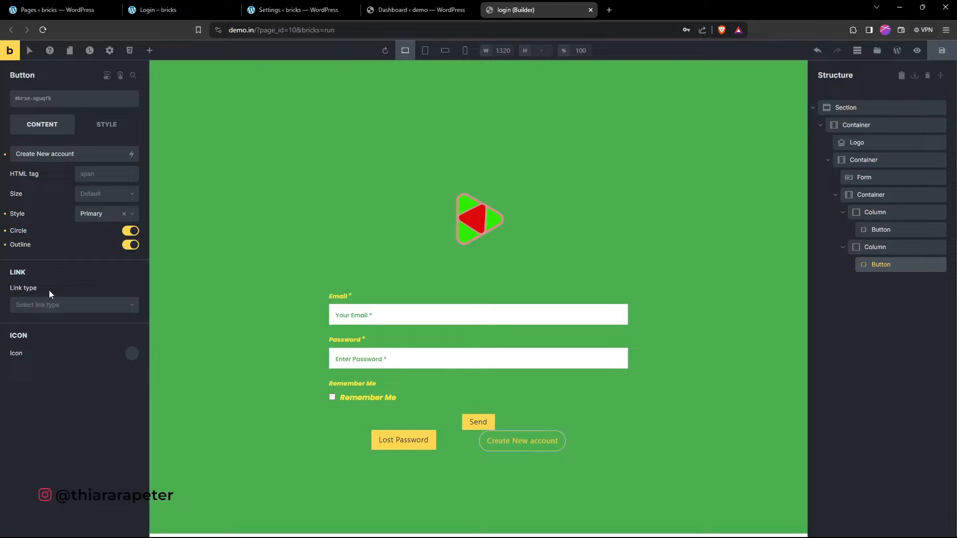
pyautogui.click(53, 306)
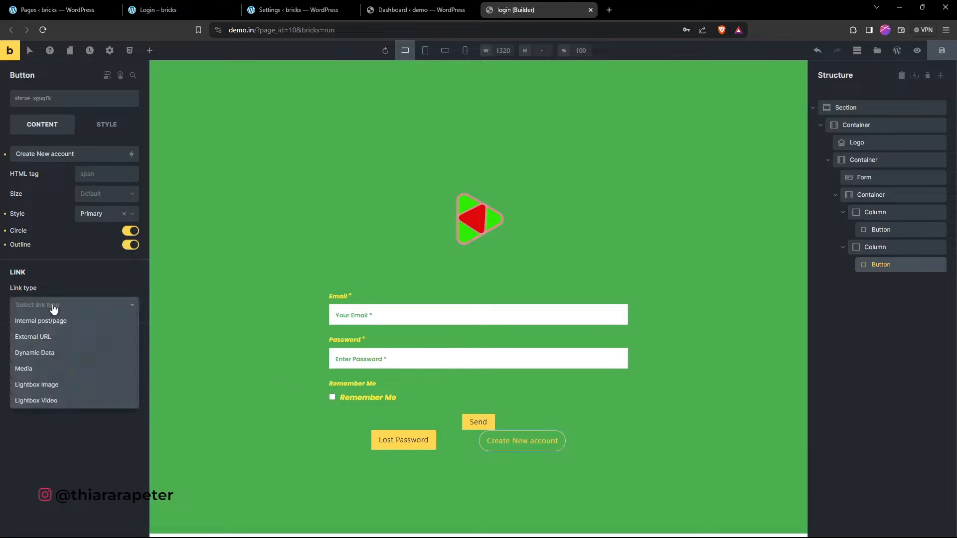
pyautogui.click(48, 338)
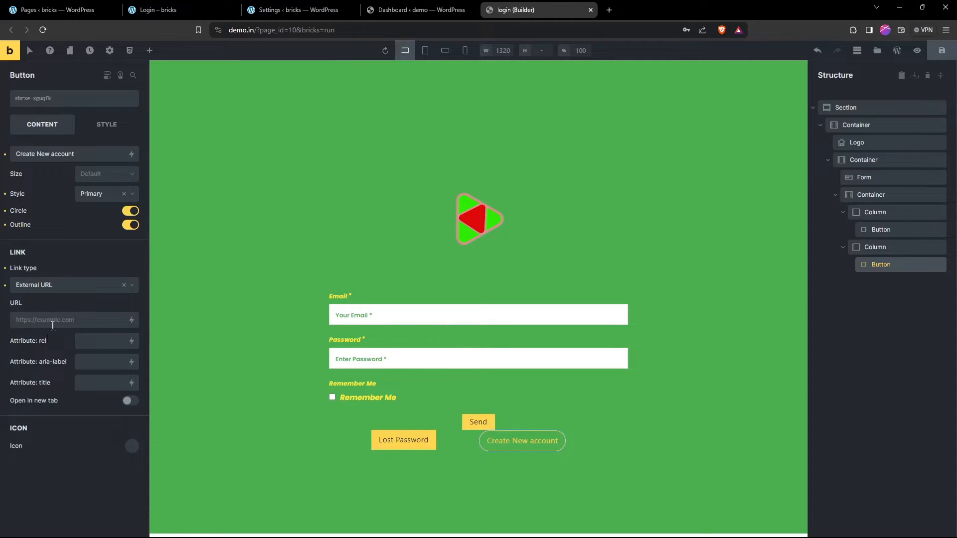
pyautogui.click(57, 287)
pyautogui.click(59, 303)
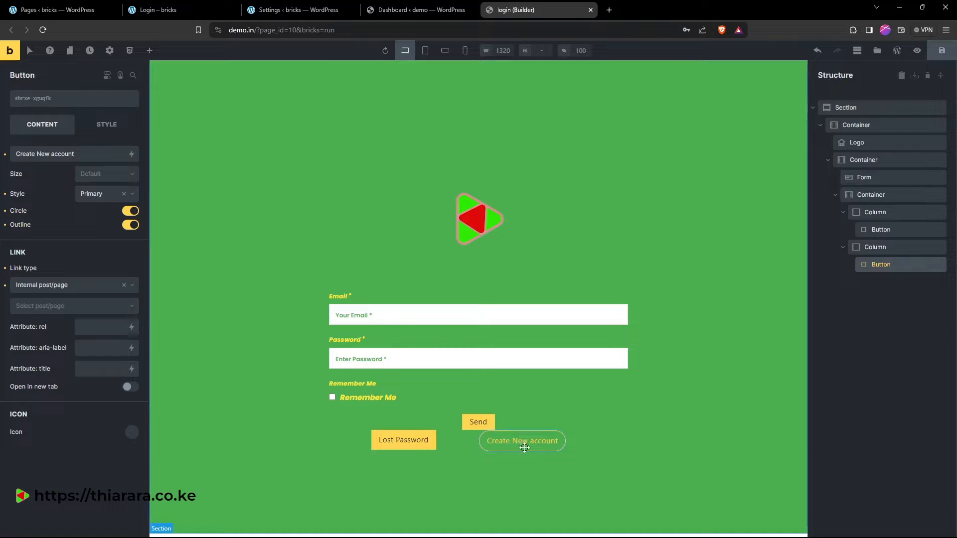
# Enable Outline and Circle for the Lost Password button to match the Create New account button.
pyautogui.click(403, 439)
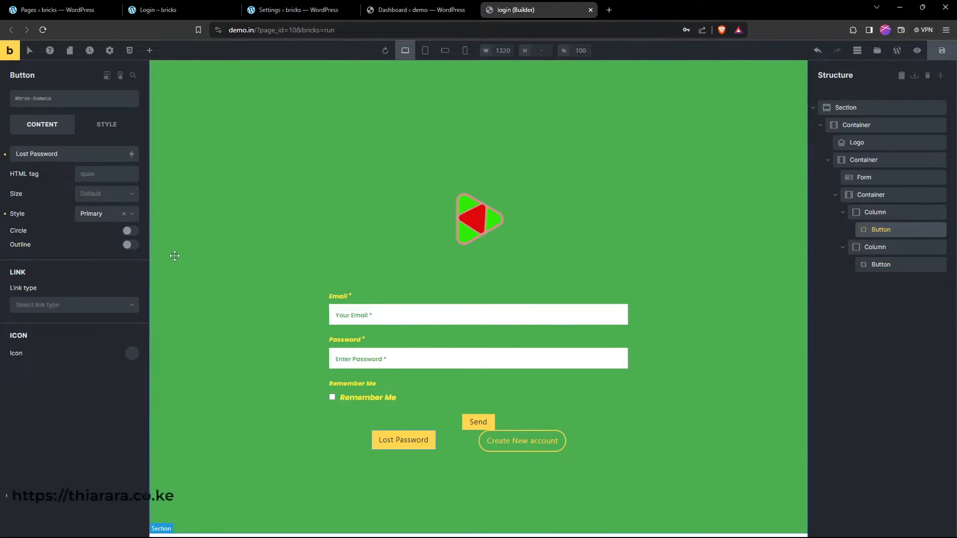
pyautogui.click(129, 244)
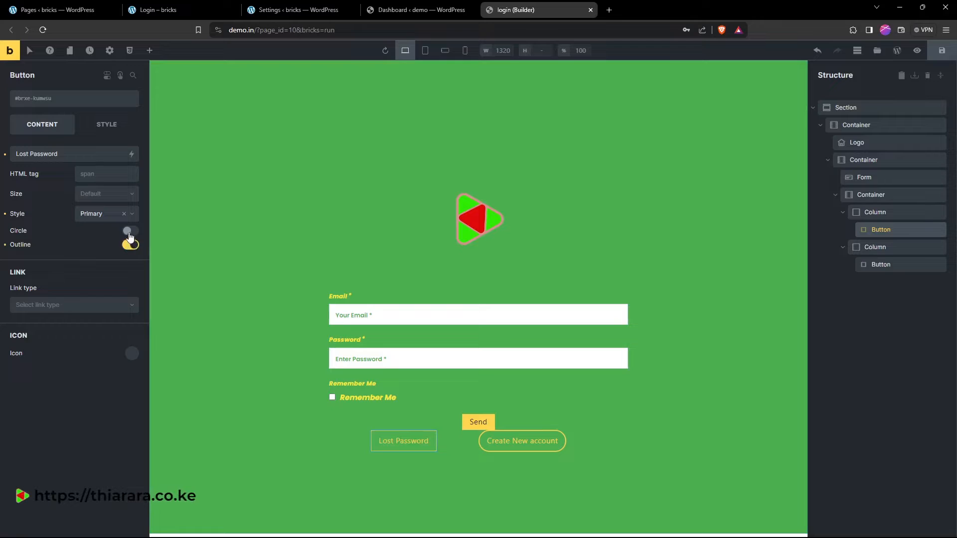
pyautogui.click(69, 305)
pyautogui.click(70, 305)
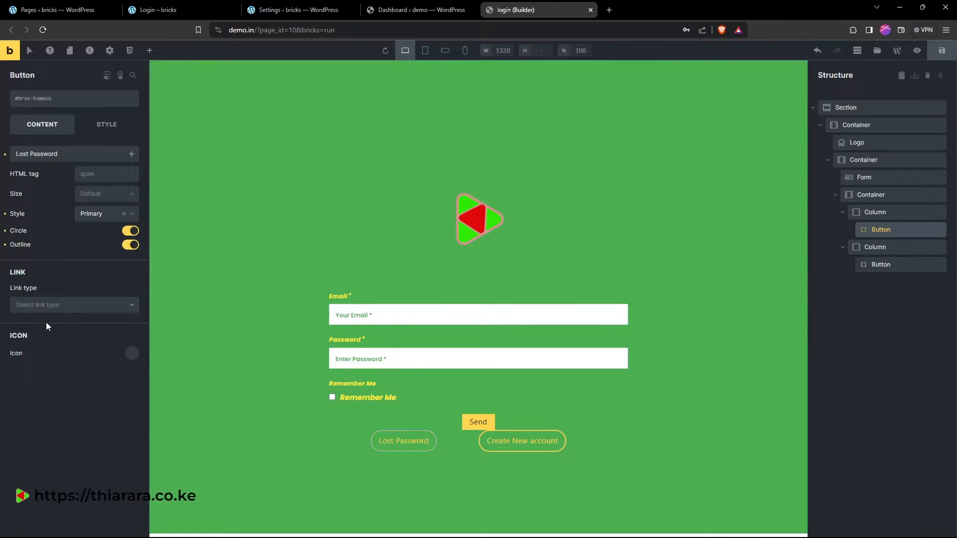
# Add the horizontal key icon from the Ionicons library to the Lost Password button, searching for "key".
pyautogui.click(132, 355)
pyautogui.click(76, 379)
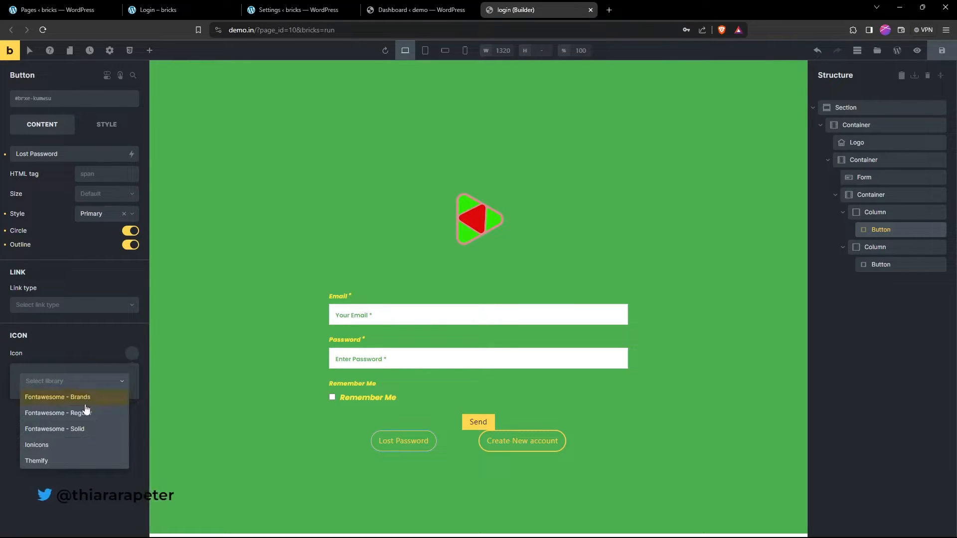
pyautogui.click(54, 446)
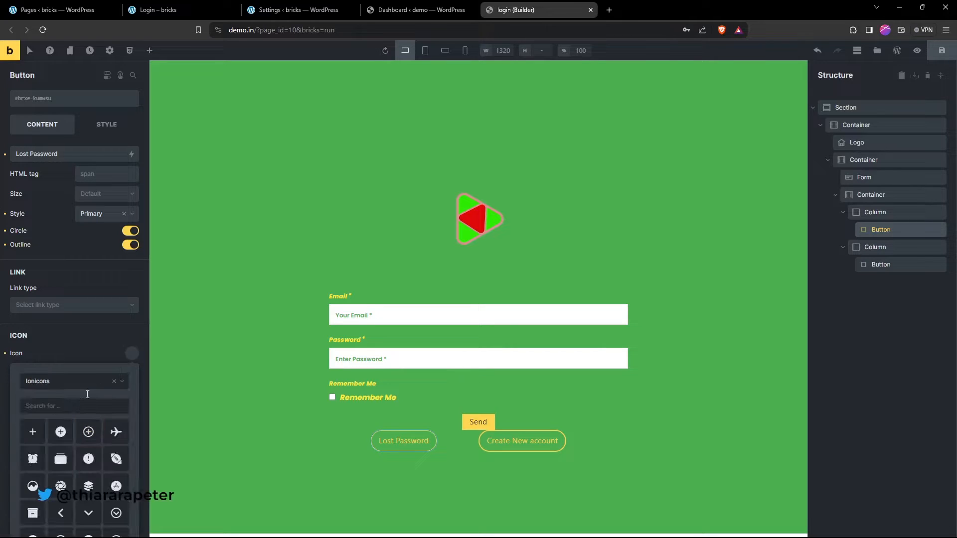
pyautogui.click(73, 383)
pyautogui.click(74, 382)
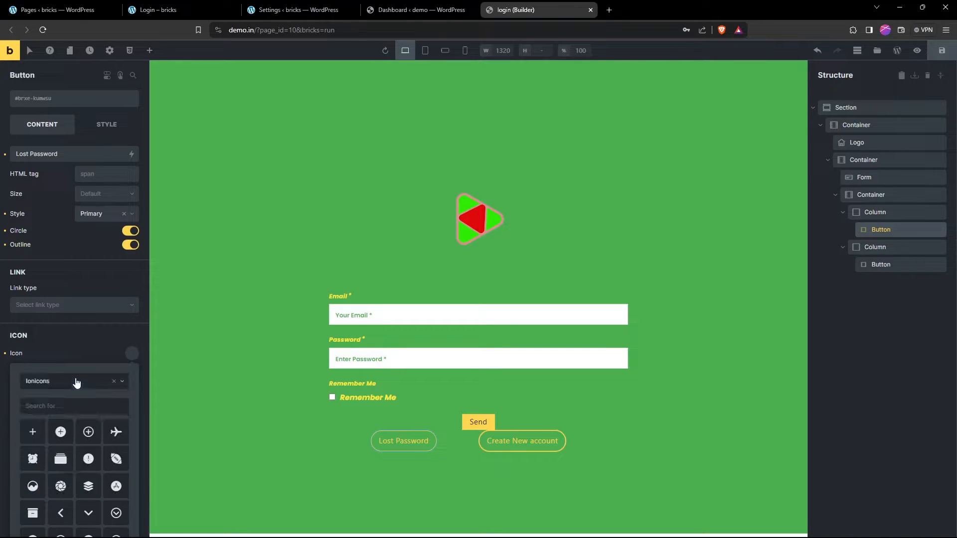
pyautogui.click(74, 406)
pyautogui.write('u')
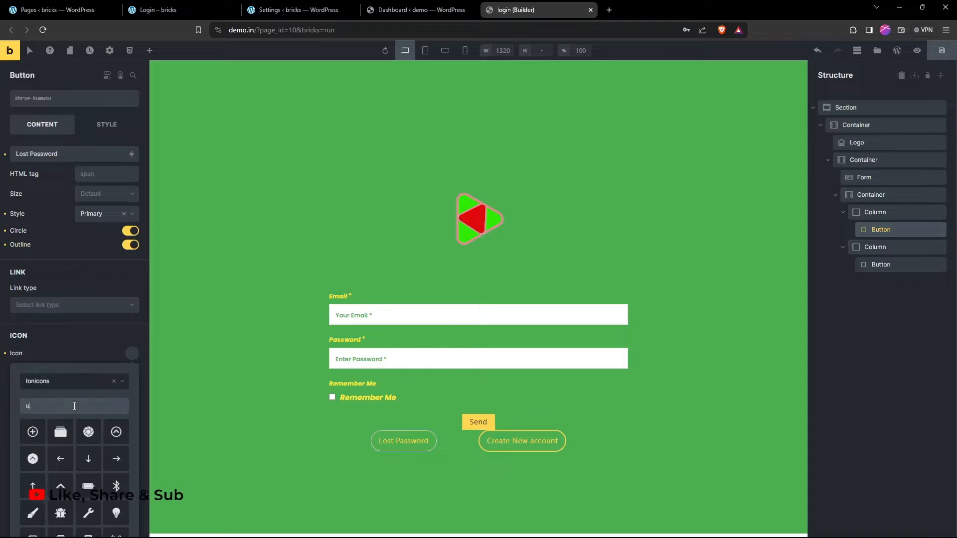
pyautogui.press('BackSpace')
pyautogui.write('key')
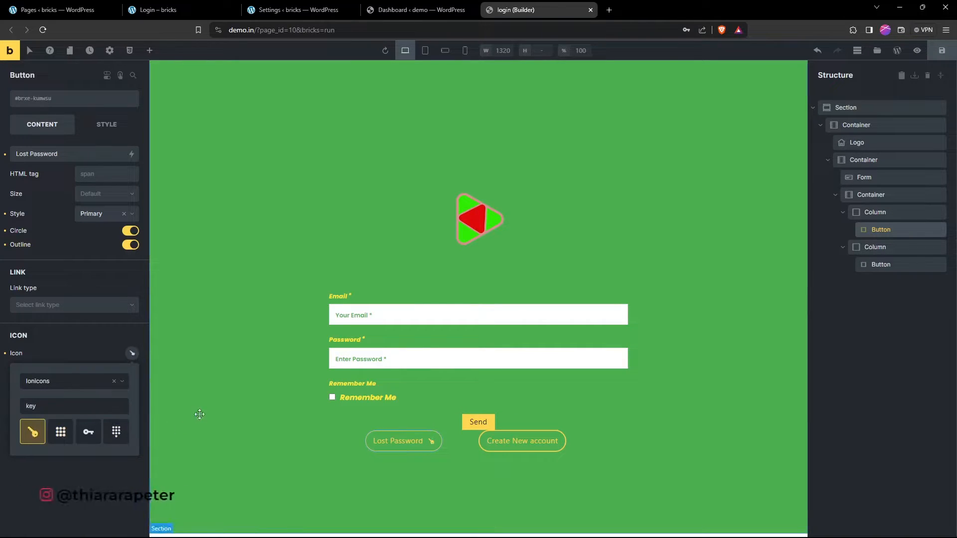
pyautogui.click(88, 432)
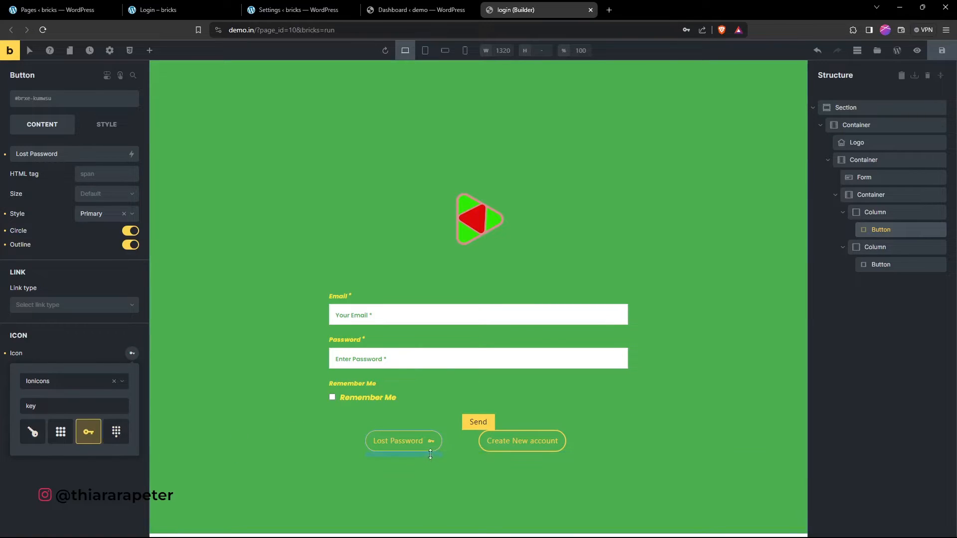
pyautogui.click(48, 405)
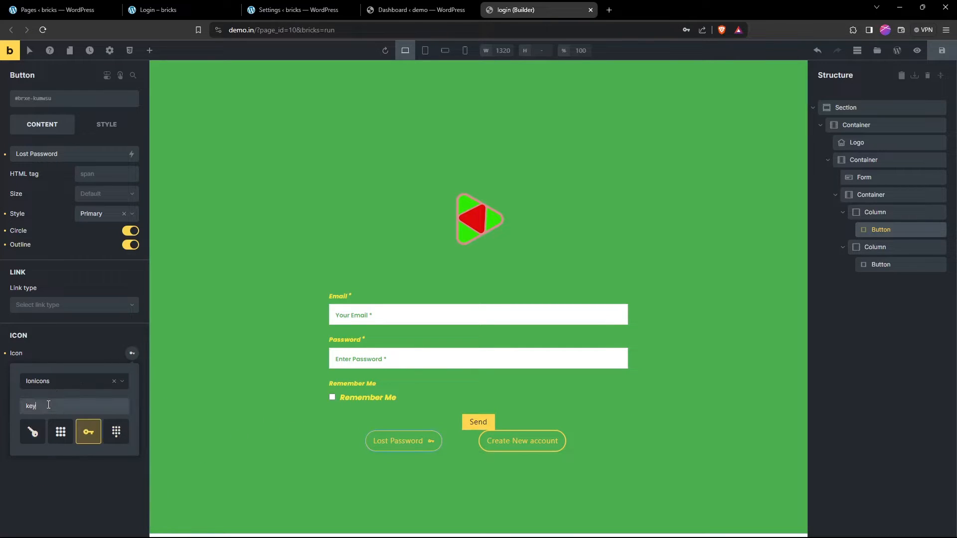
pyautogui.click(85, 347)
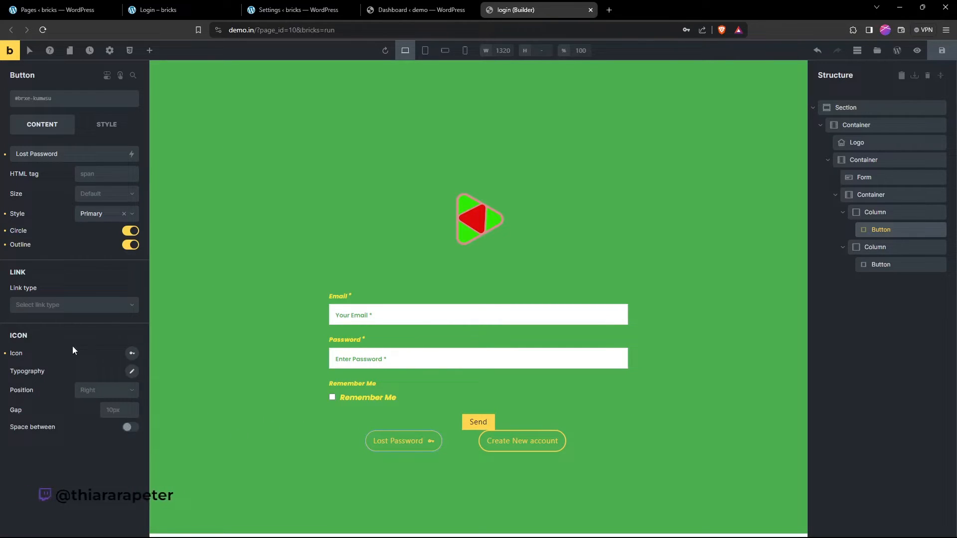
# Set the Lost Password button's icon position to Right after trying Left, and enable Space between.
pyautogui.click(103, 392)
pyautogui.click(97, 413)
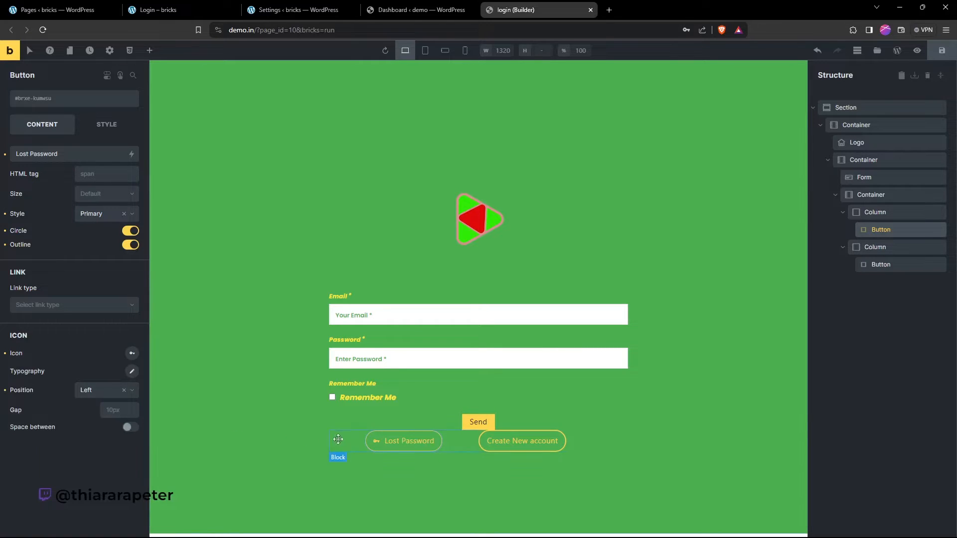
pyautogui.click(106, 394)
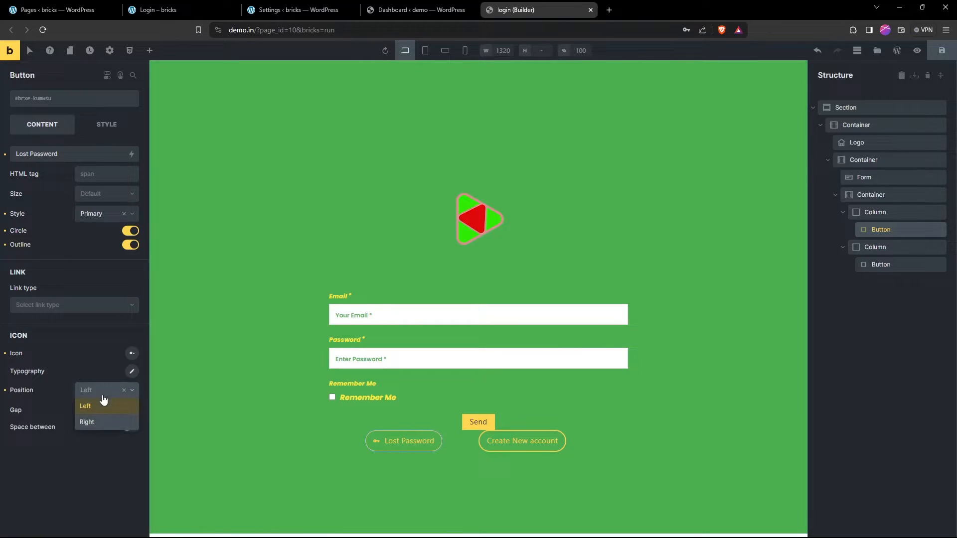
pyautogui.click(94, 420)
pyautogui.click(118, 411)
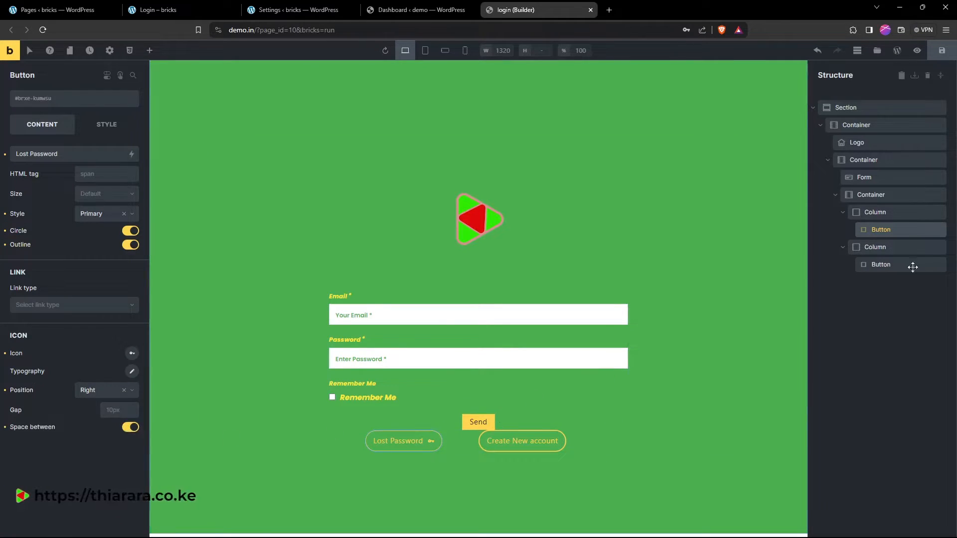
# Set the top margin of the container holding the two button columns to 20.
pyautogui.click(871, 198)
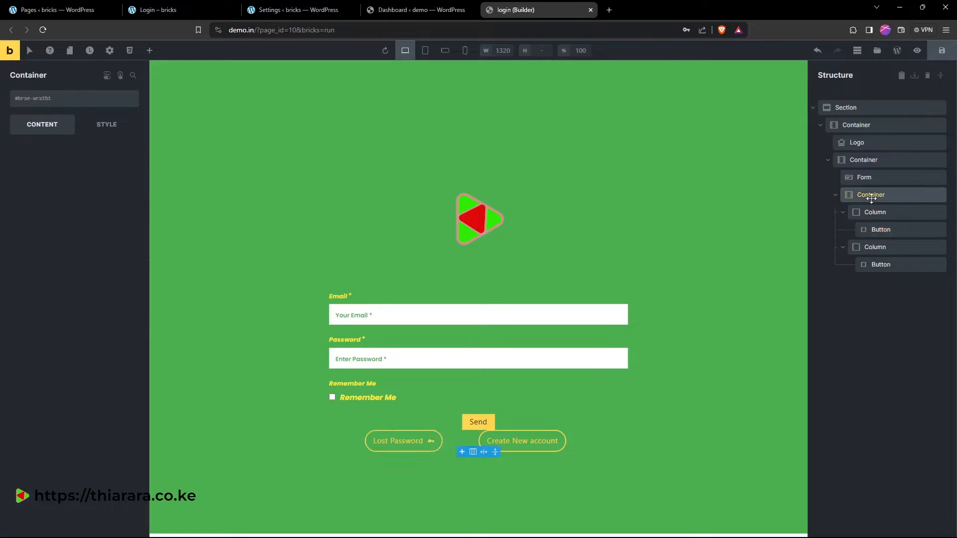
pyautogui.click(107, 125)
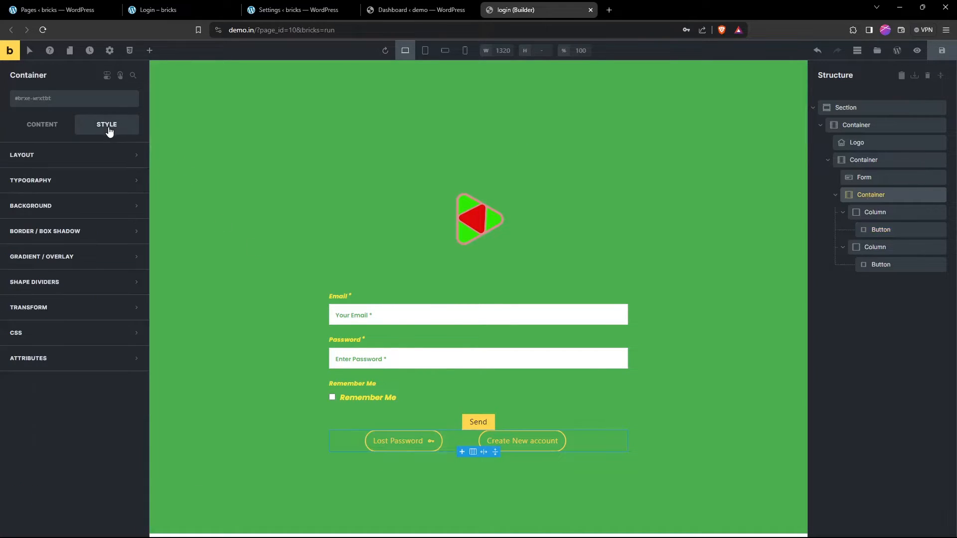
pyautogui.click(52, 155)
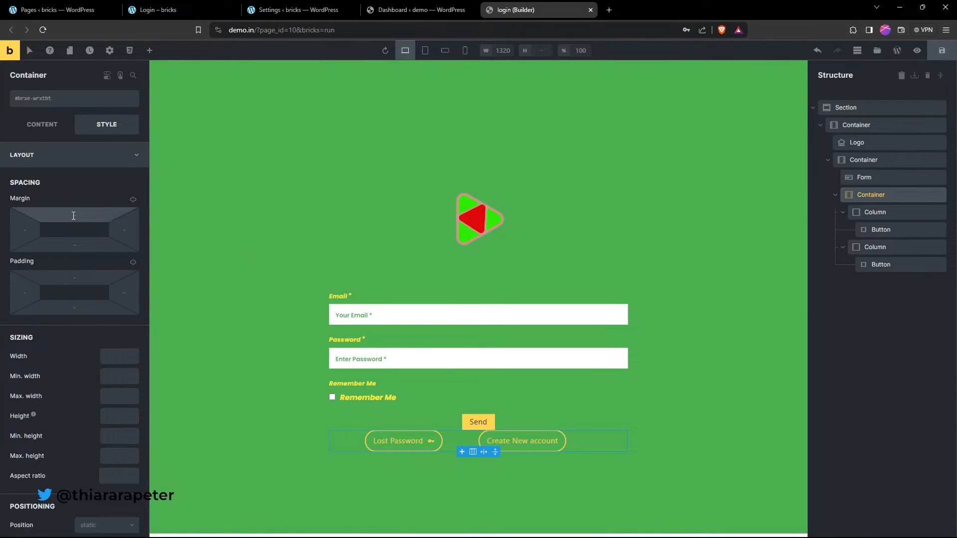
pyautogui.click(74, 215)
pyautogui.write('20')
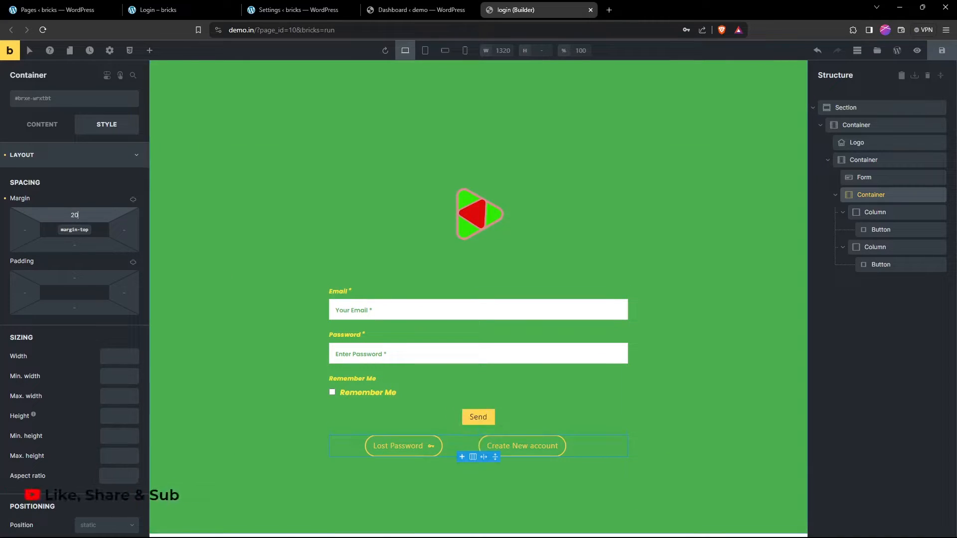
# Set the Lost Password button's text color to #ffc107 after trying #03a9f4.
pyautogui.click(534, 448)
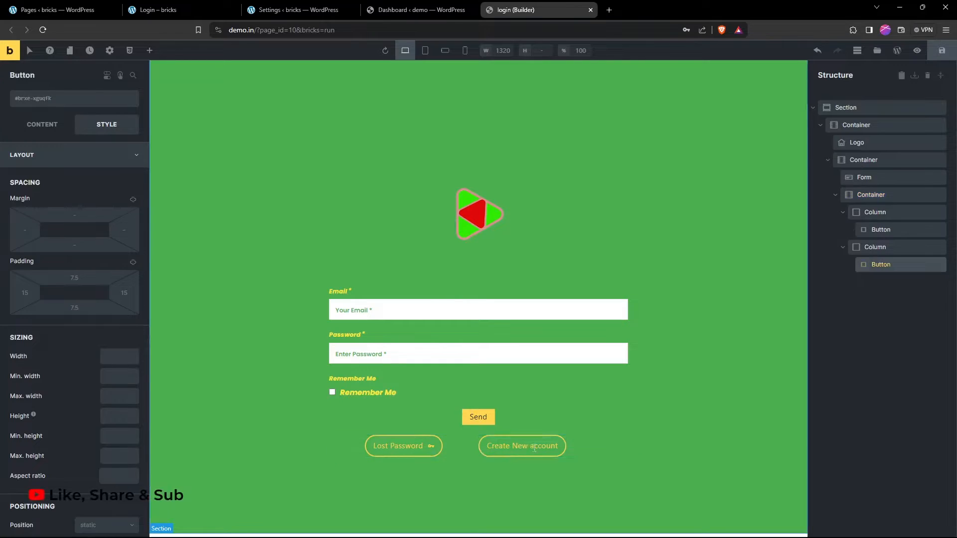
pyautogui.click(395, 451)
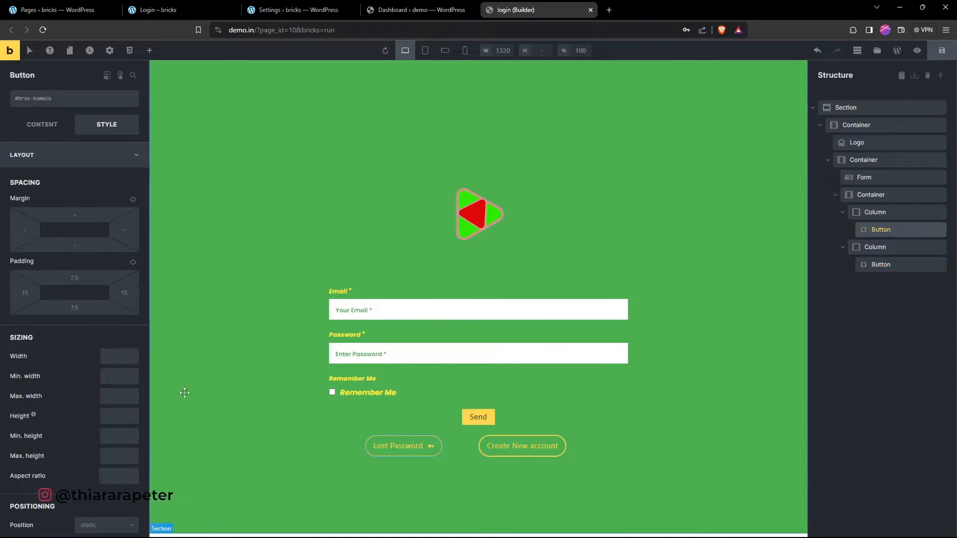
pyautogui.click(42, 125)
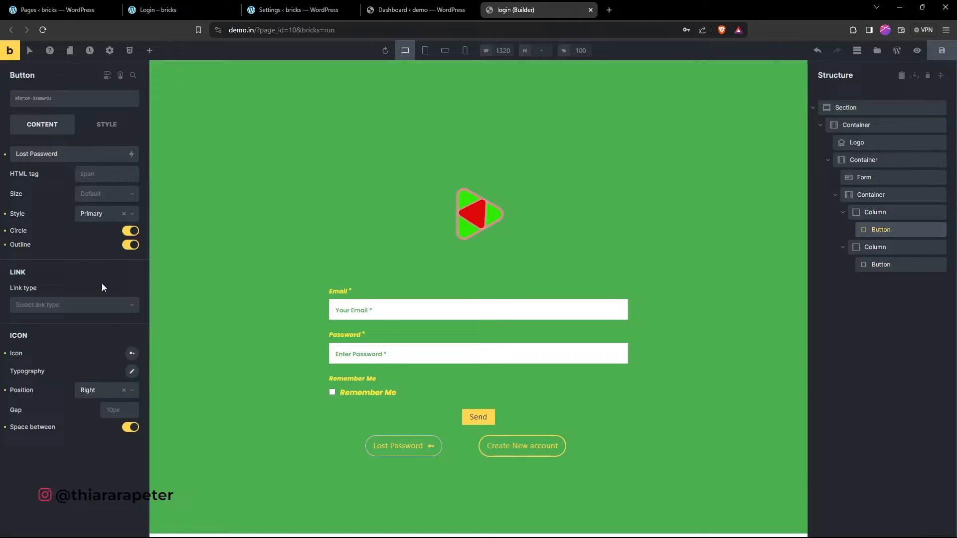
pyautogui.click(104, 130)
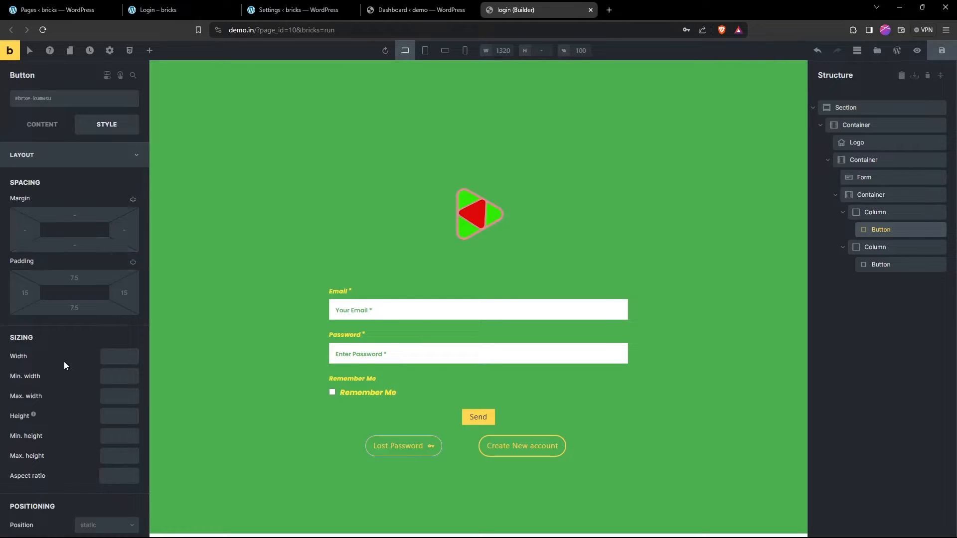
pyautogui.scroll(-5, 52, 378)
pyautogui.scroll(-10, 51, 381)
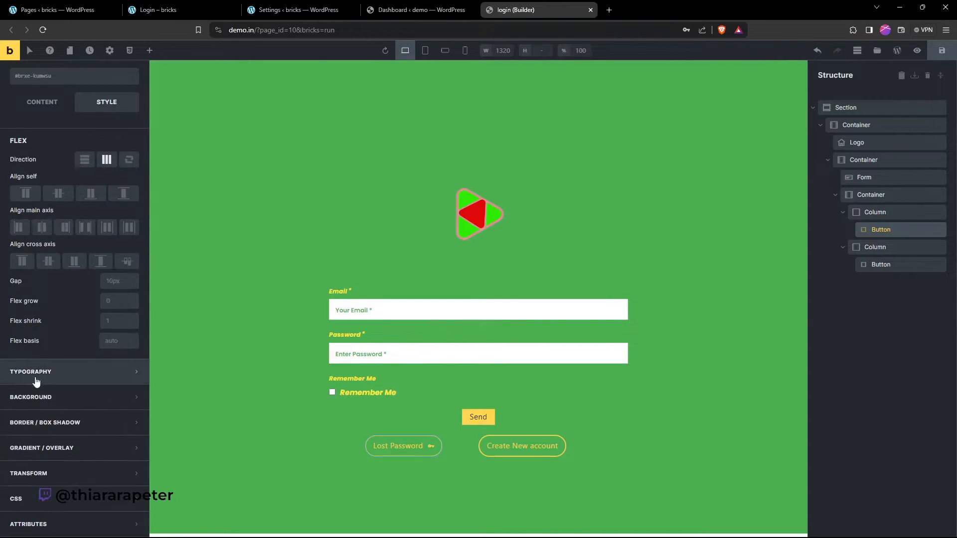
pyautogui.click(49, 373)
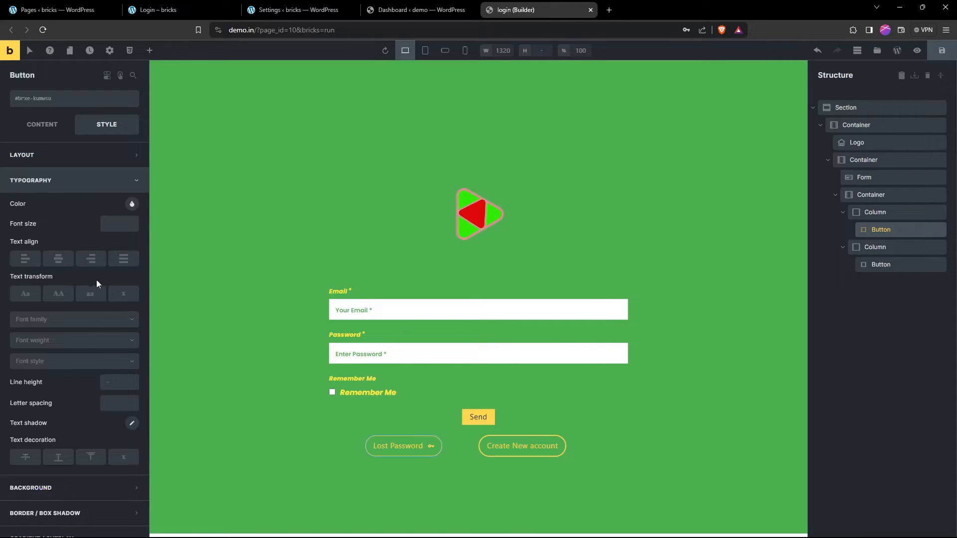
pyautogui.click(132, 204)
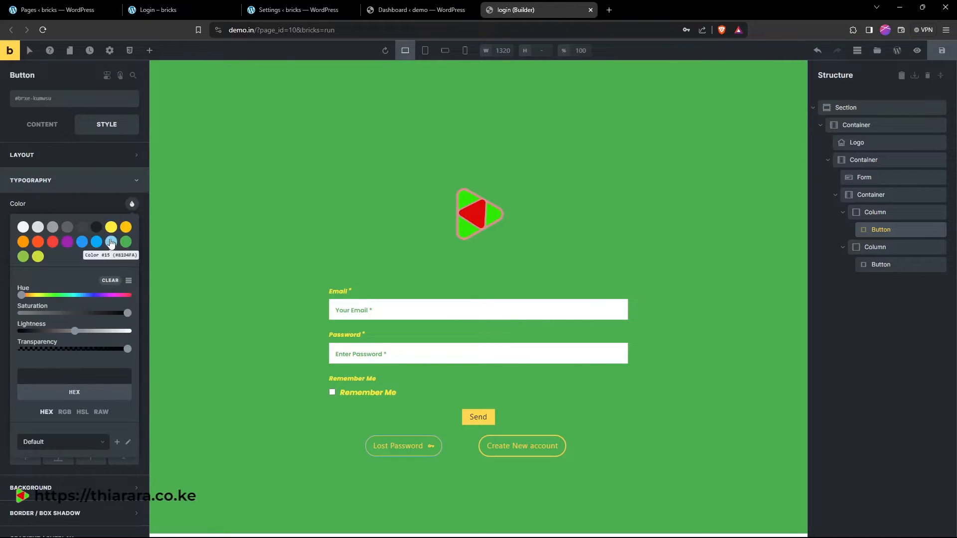
pyautogui.click(96, 243)
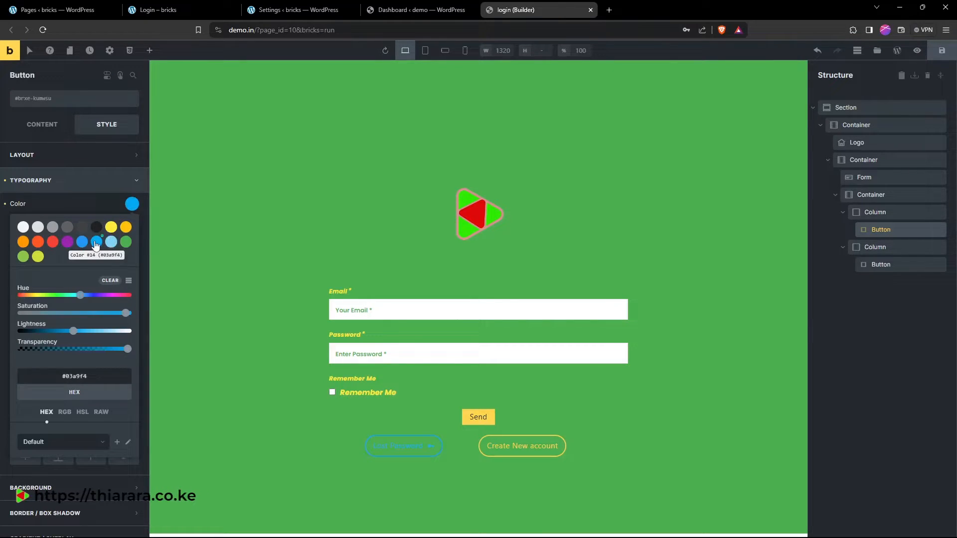
pyautogui.click(126, 227)
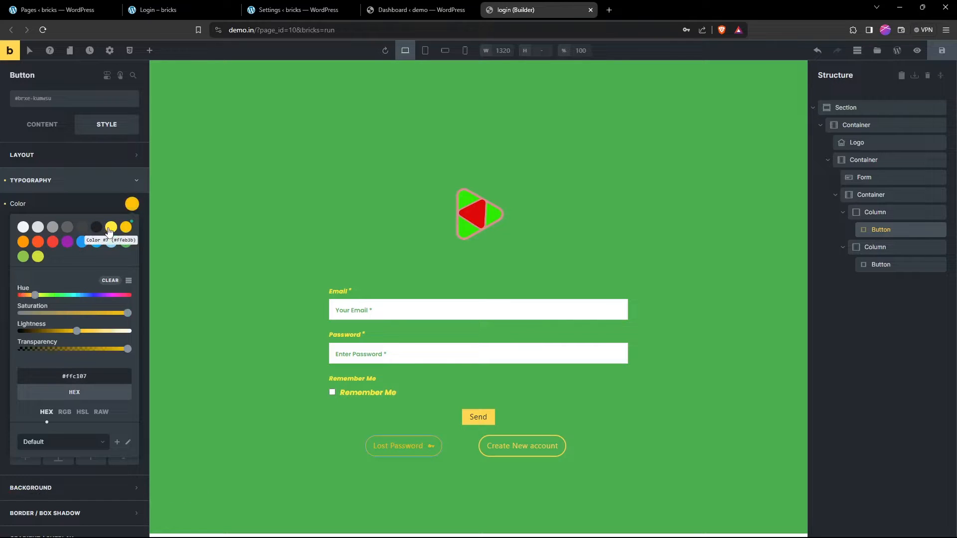
pyautogui.click(81, 208)
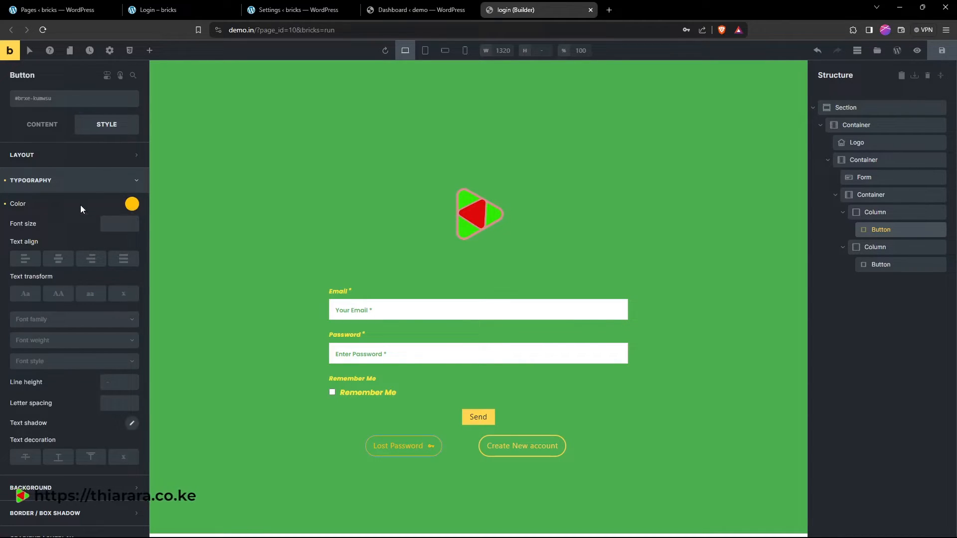
# Set the Lost Password button's font size to 20 and its text transform to capitalize.
pyautogui.click(106, 230)
pyautogui.write('20')
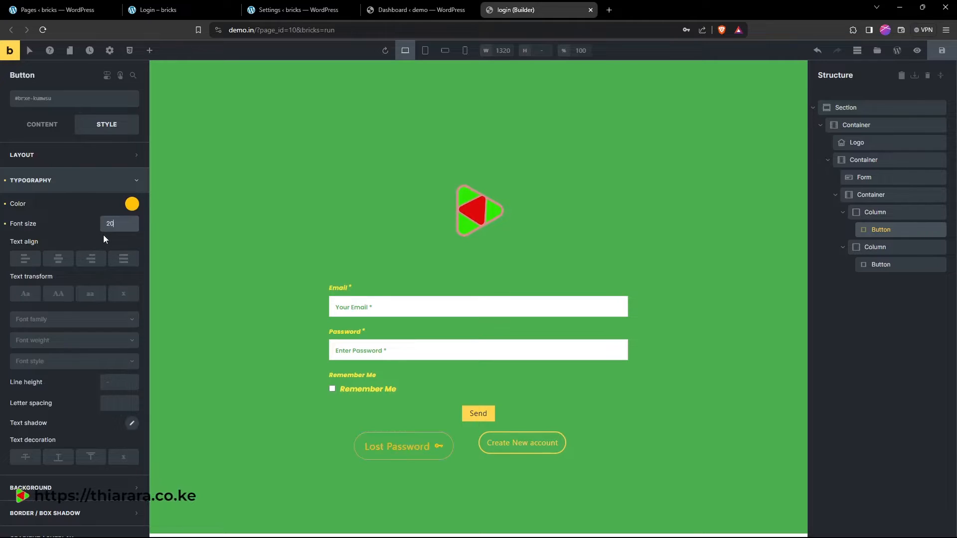
pyautogui.click(30, 296)
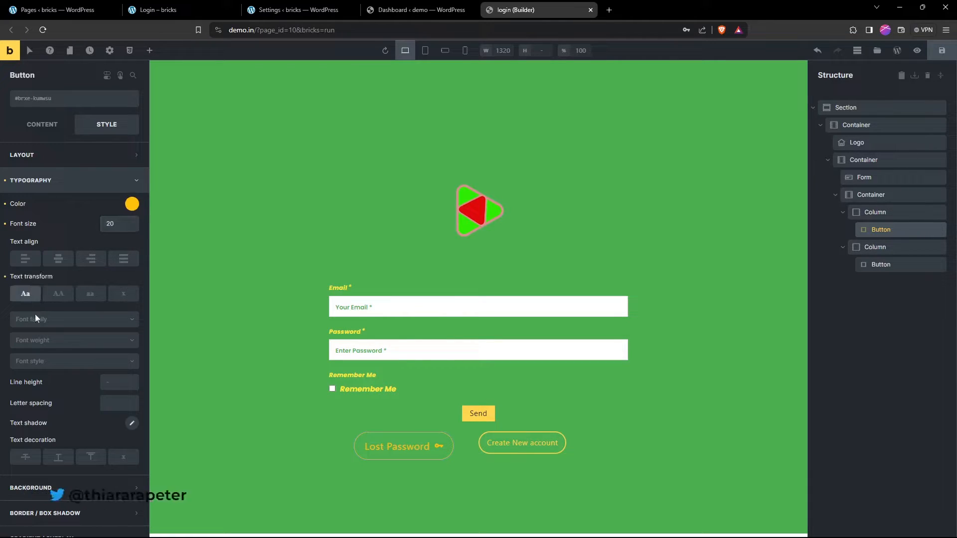
pyautogui.click(37, 319)
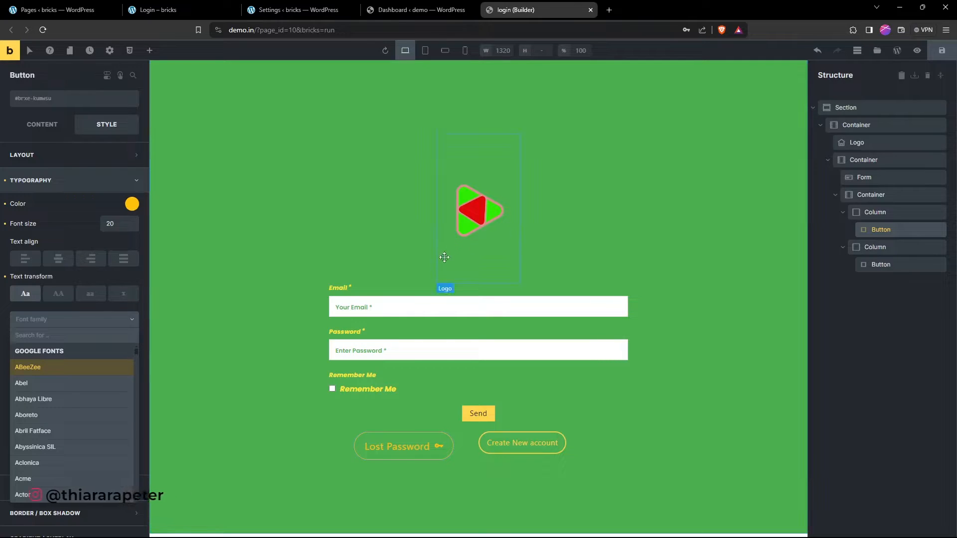
# Set the logo's height to 200 in its layout sizing.
pyautogui.click(488, 167)
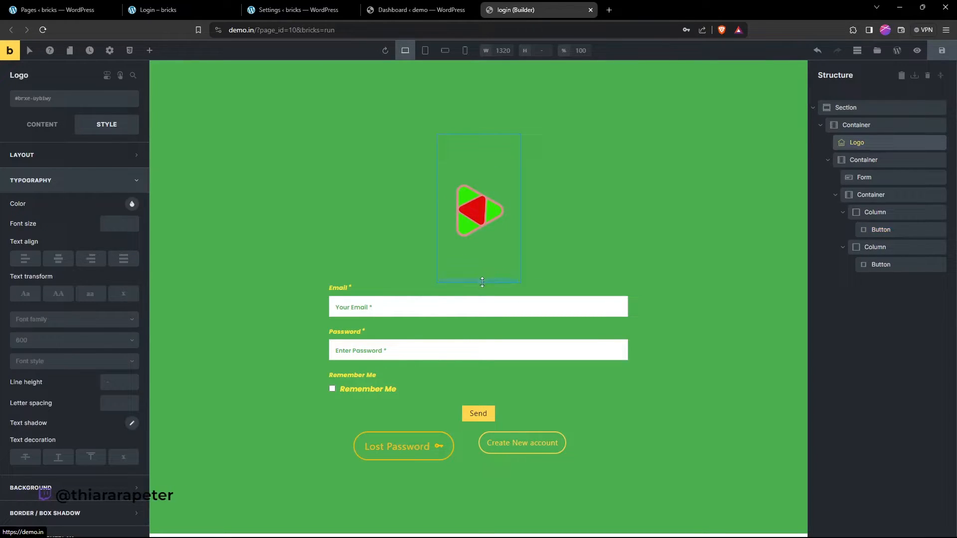
pyautogui.moveTo(482, 283)
pyautogui.mouseDown()
pyautogui.moveTo(482, 250)
pyautogui.moveTo(483, 291)
pyautogui.mouseUp()
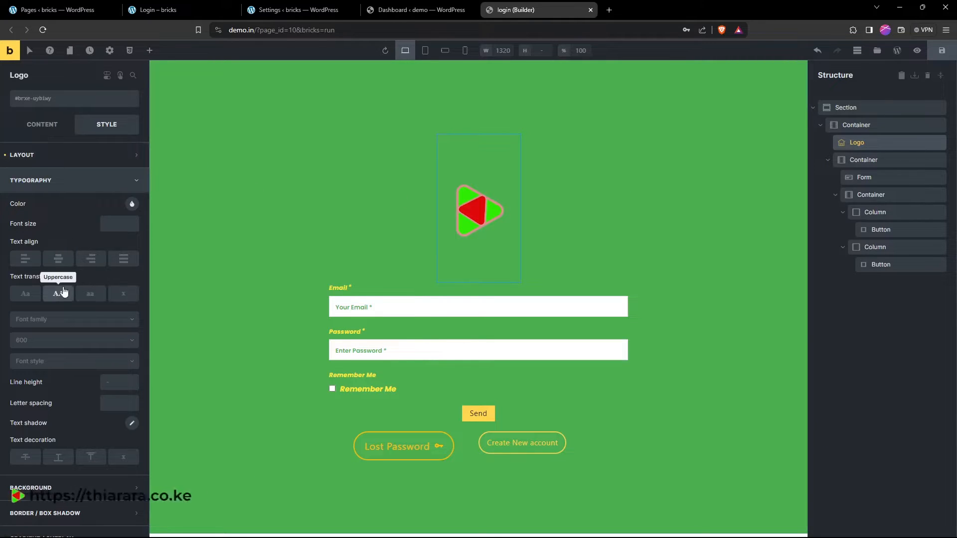
pyautogui.click(32, 156)
pyautogui.scroll(-3, 48, 364)
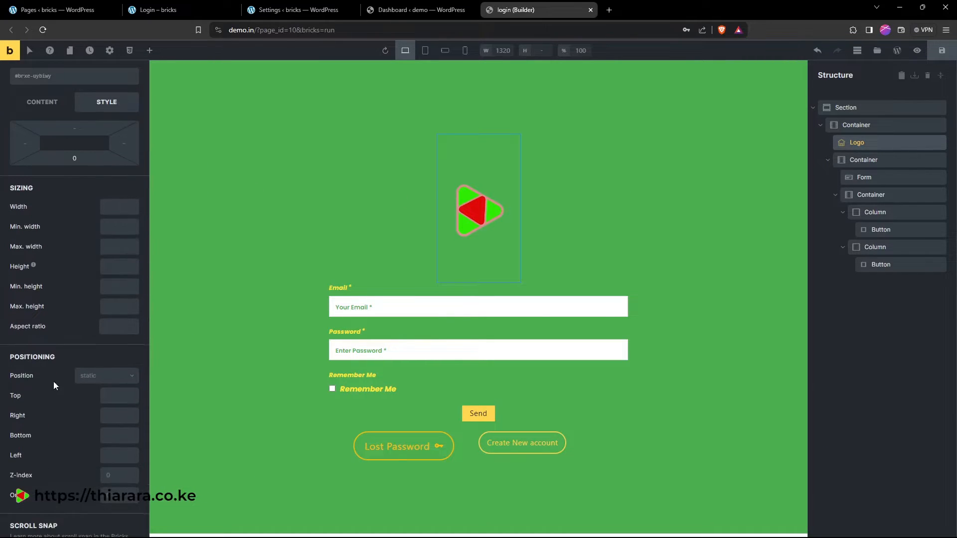
pyautogui.click(113, 248)
pyautogui.click(113, 263)
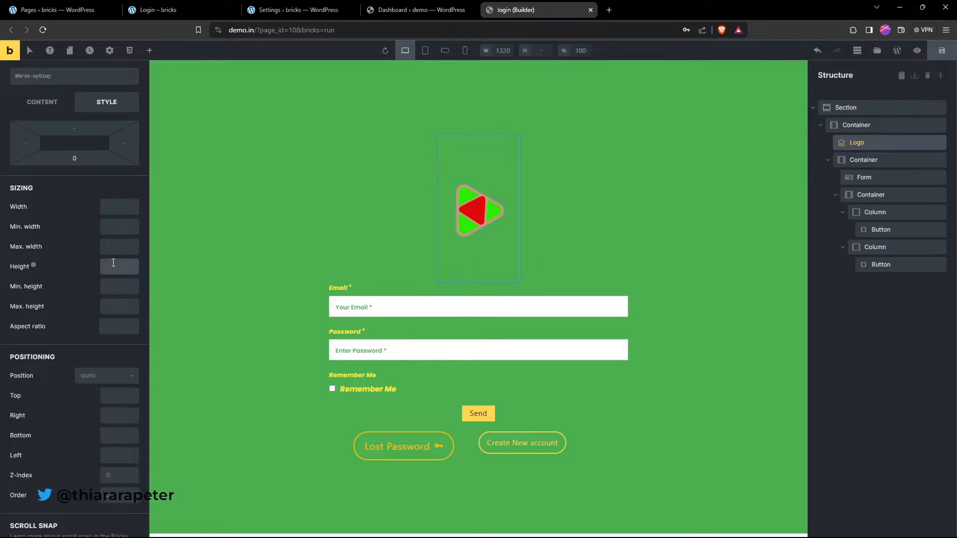
pyautogui.write('200')
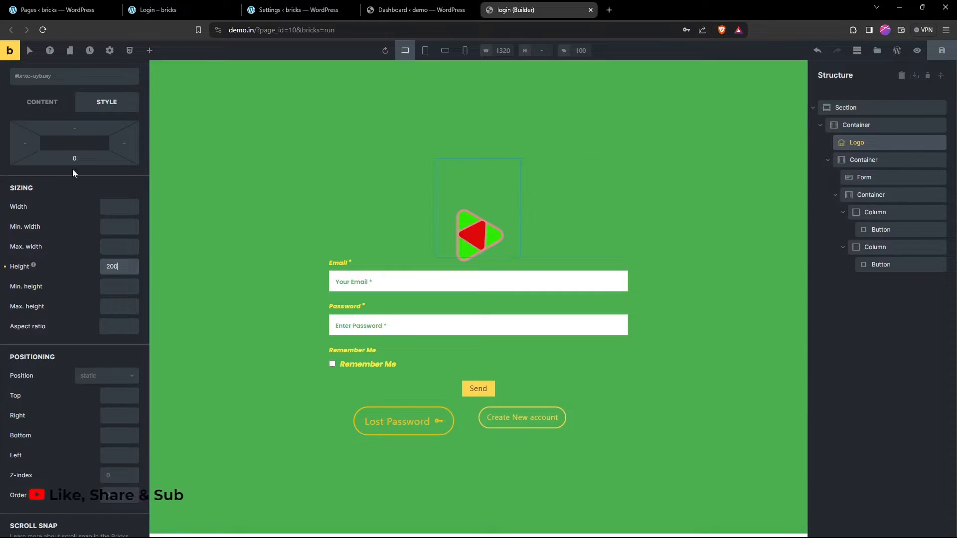
pyautogui.click(50, 102)
pyautogui.scroll(-2, 85, 388)
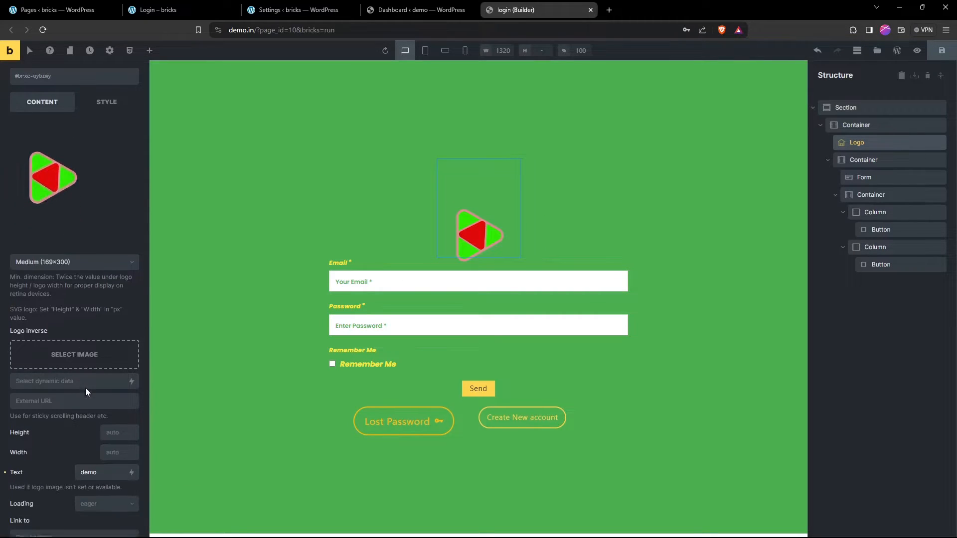
pyautogui.click(864, 129)
pyautogui.click(858, 142)
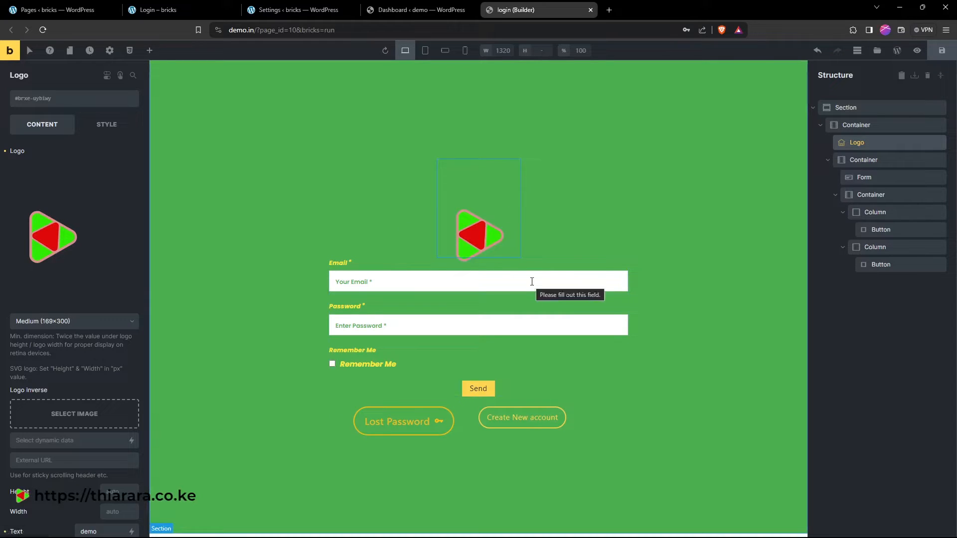
# Change the login form's submit button text to "Login".
pyautogui.click(480, 392)
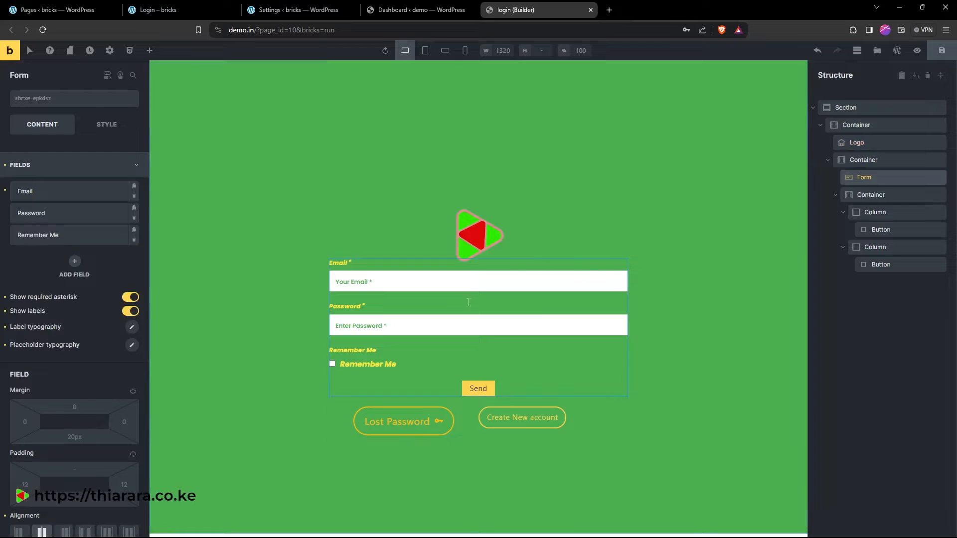
pyautogui.scroll(-3, 70, 272)
pyautogui.scroll(3, 71, 271)
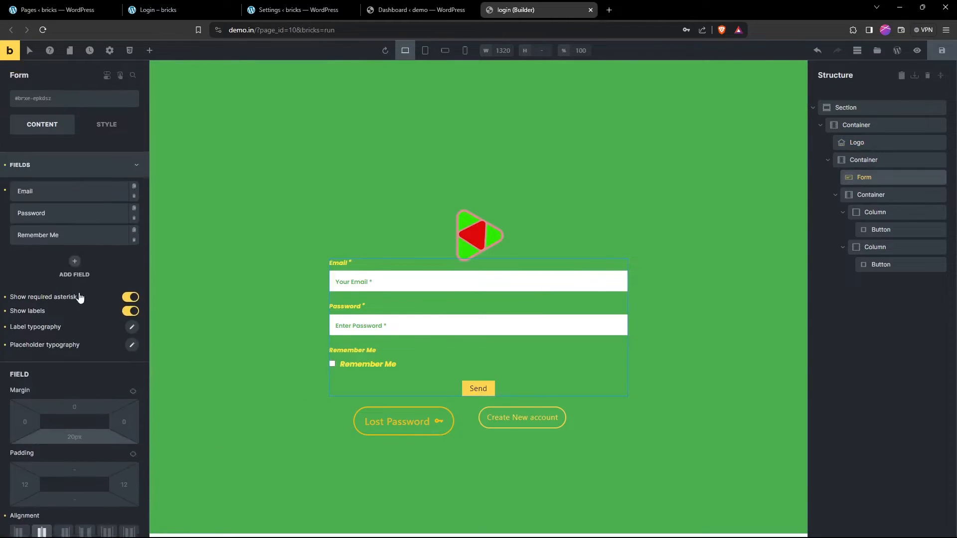
pyautogui.scroll(-4, 78, 296)
pyautogui.click(45, 422)
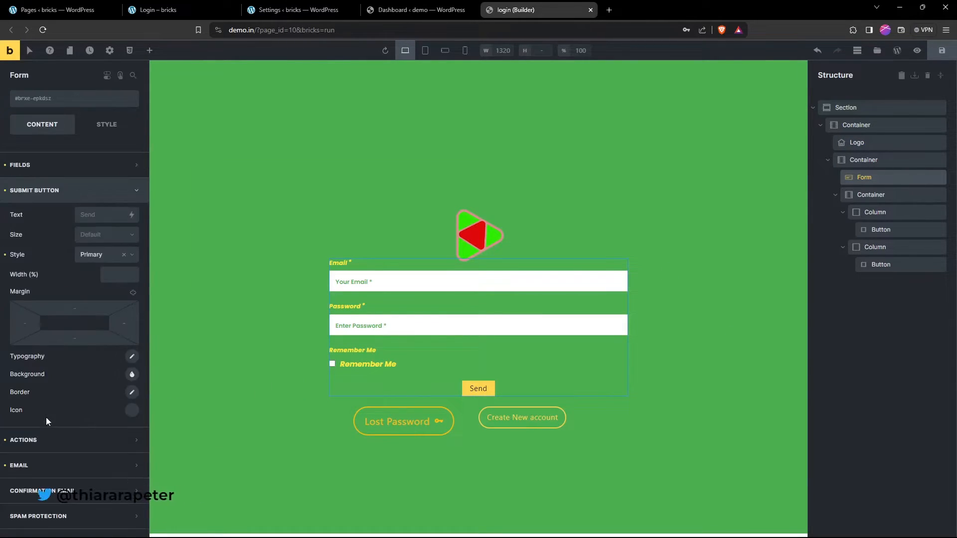
pyautogui.click(93, 216)
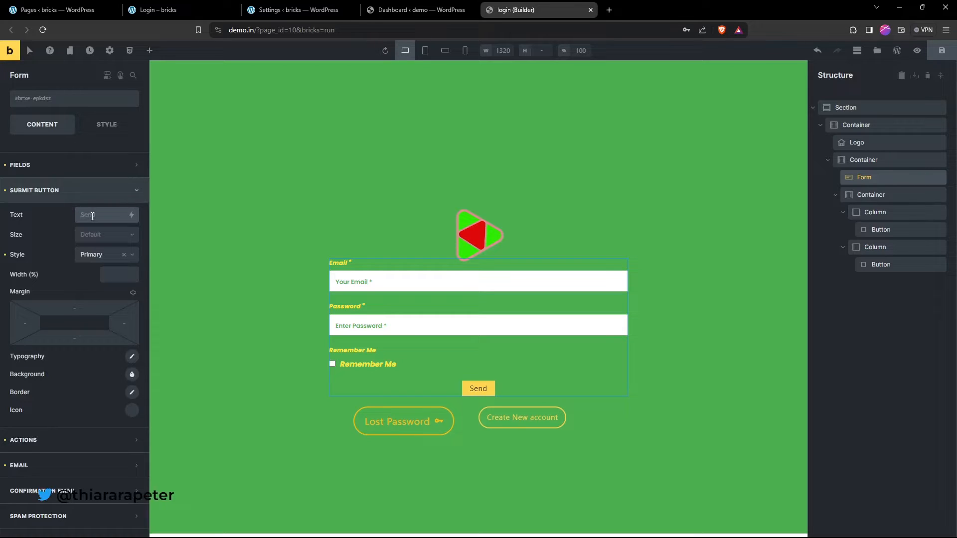
pyautogui.write('L')
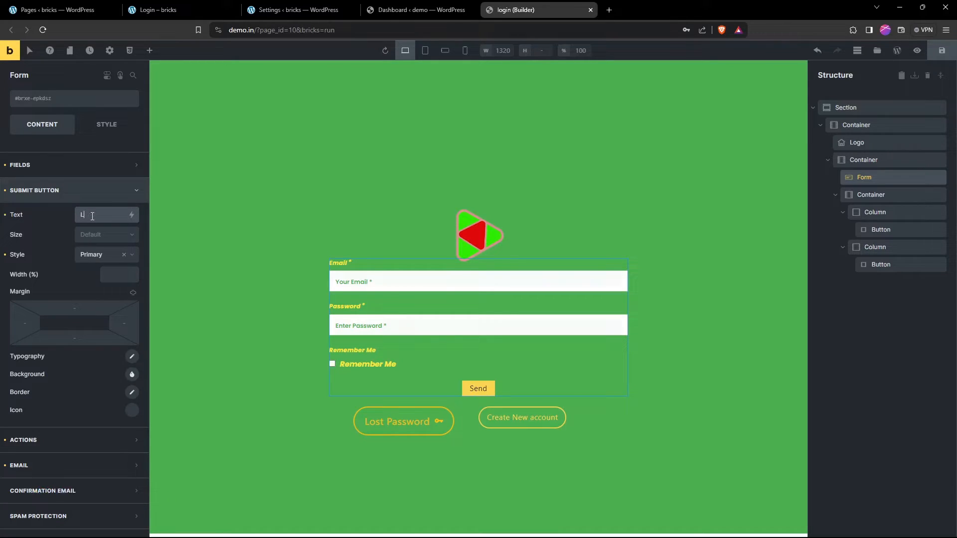
pyautogui.write('ogin')
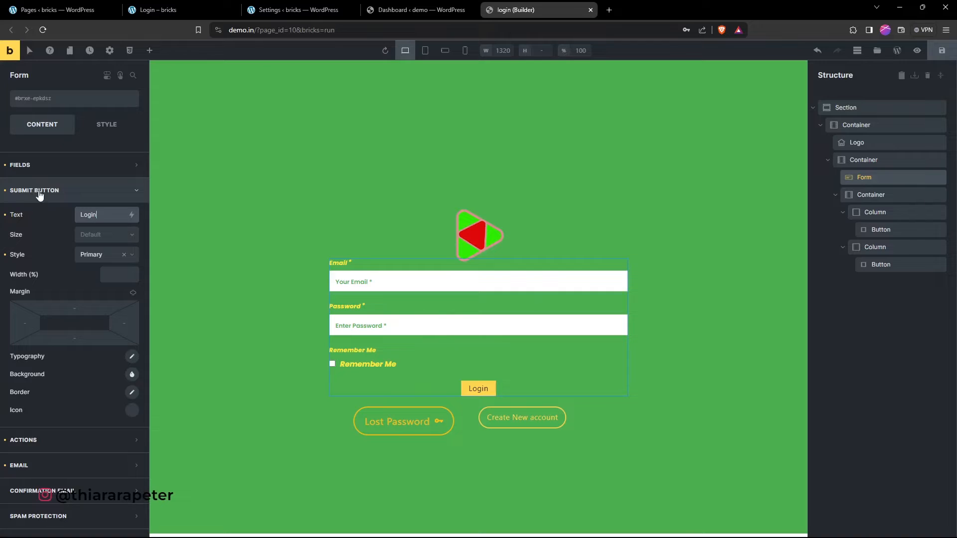
pyautogui.doubleClick(104, 219)
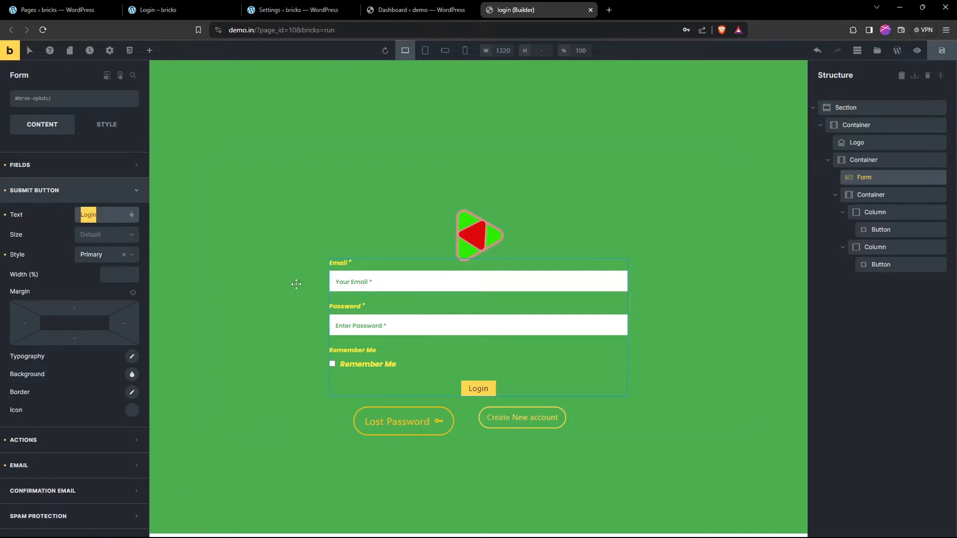
# Set the form's submit button size to Large, comparing it with Small.
pyautogui.click(95, 234)
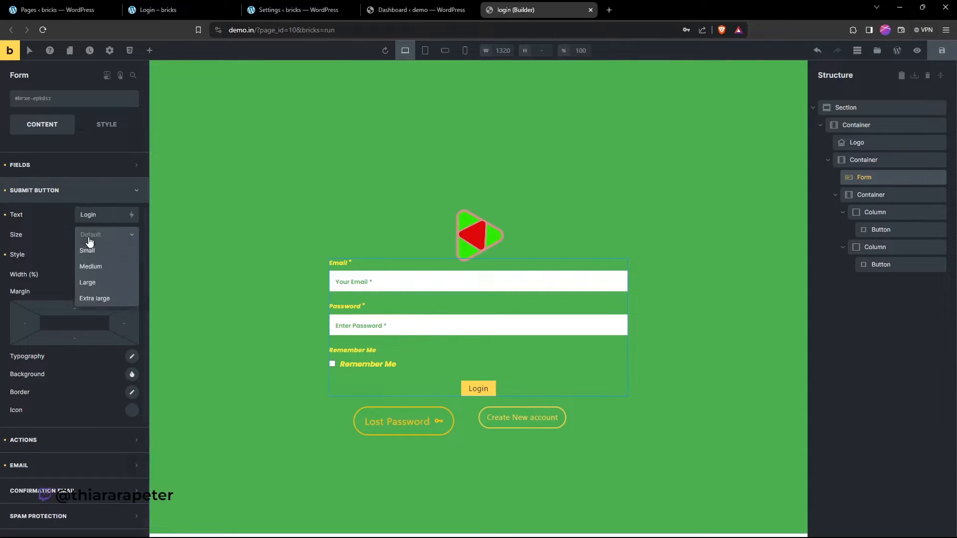
pyautogui.click(91, 281)
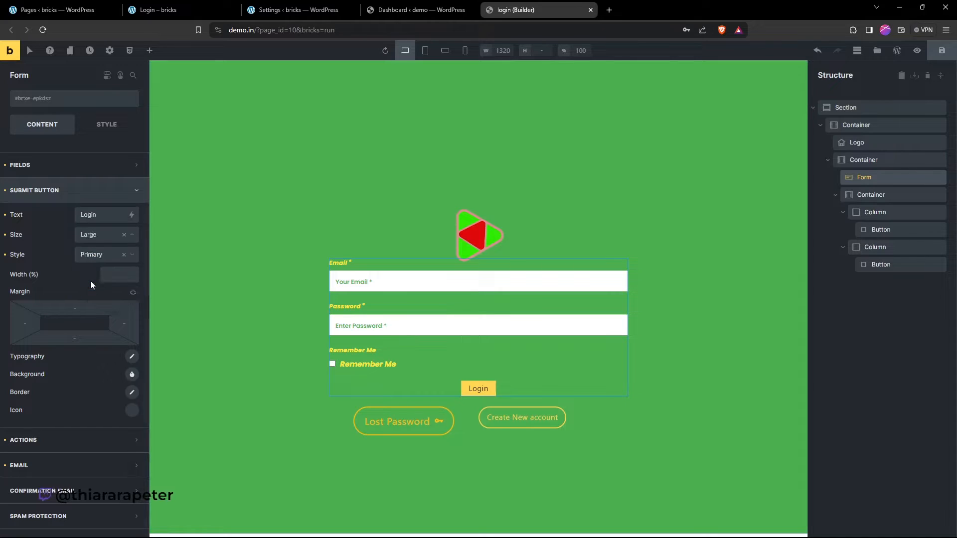
pyautogui.click(94, 239)
pyautogui.click(95, 251)
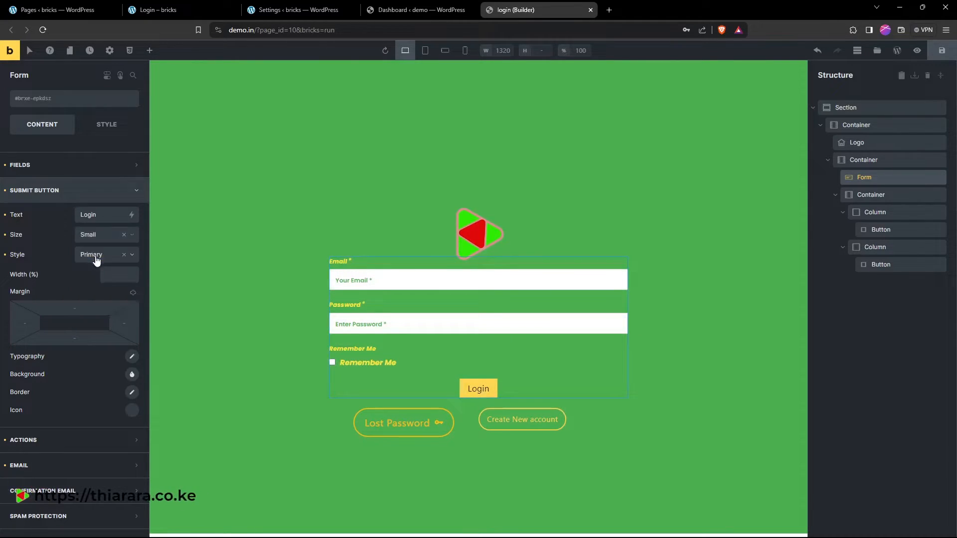
pyautogui.click(68, 307)
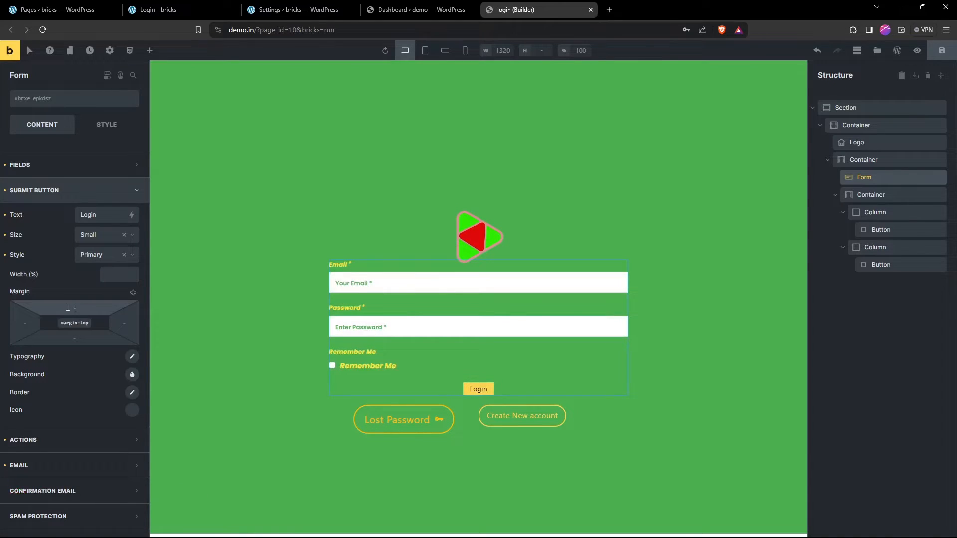
pyautogui.click(100, 237)
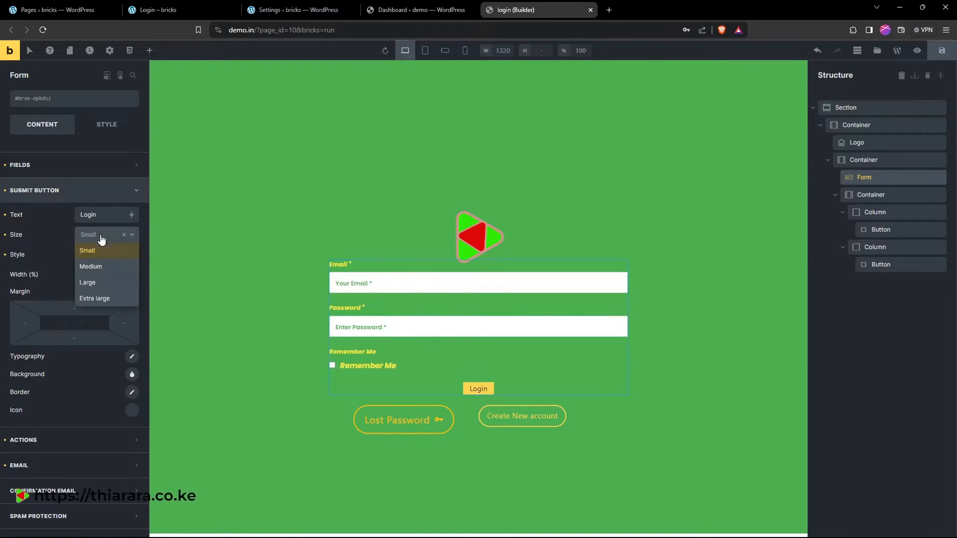
pyautogui.click(93, 284)
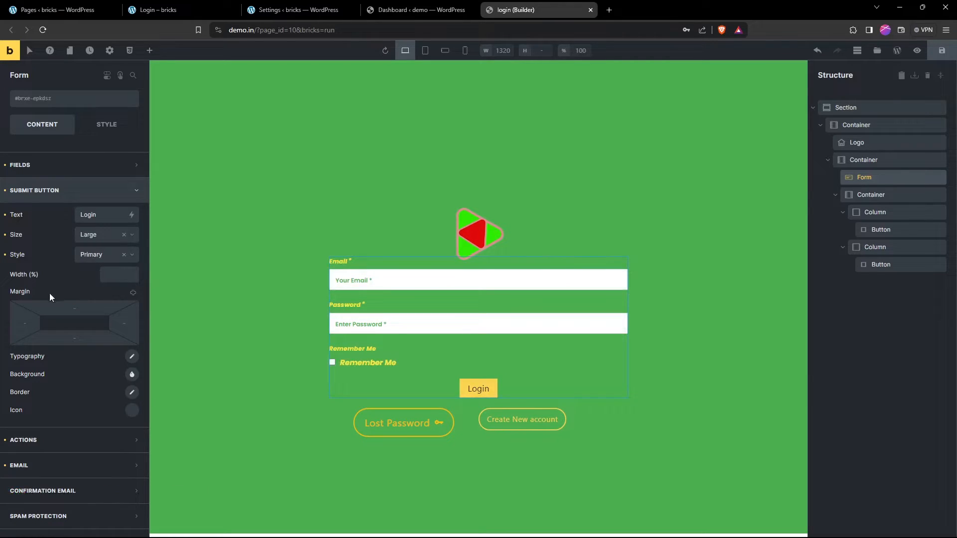
# Set the form's submit button background to amber, after trying light blue.
pyautogui.click(71, 309)
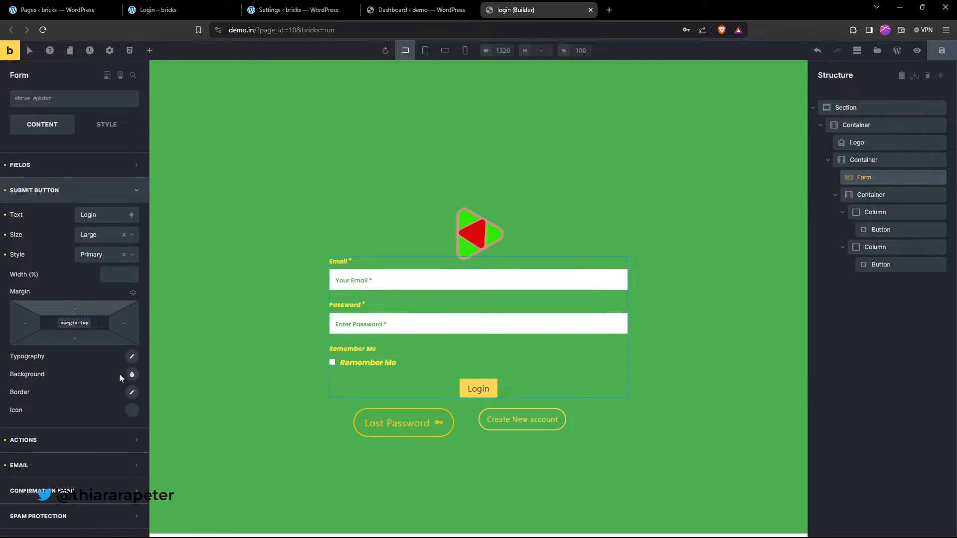
pyautogui.click(131, 375)
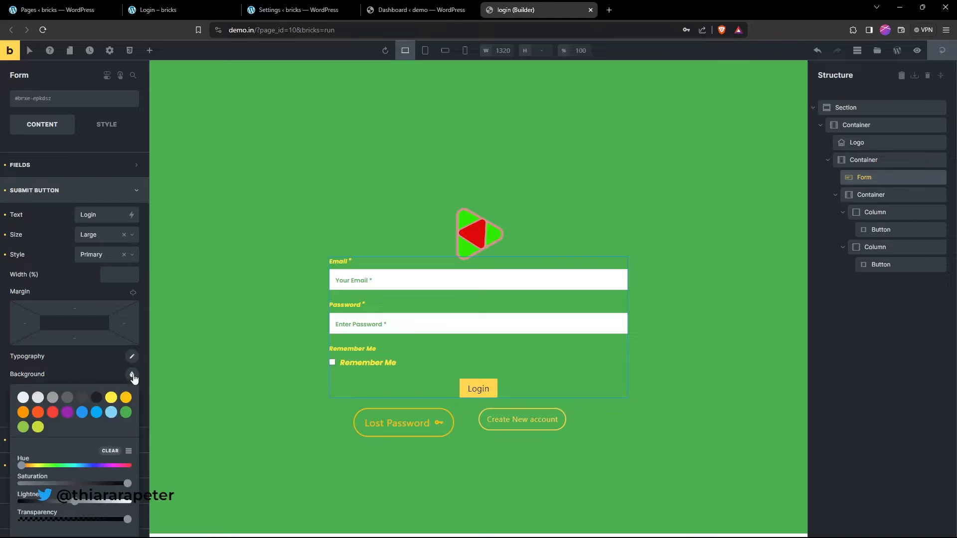
pyautogui.click(97, 416)
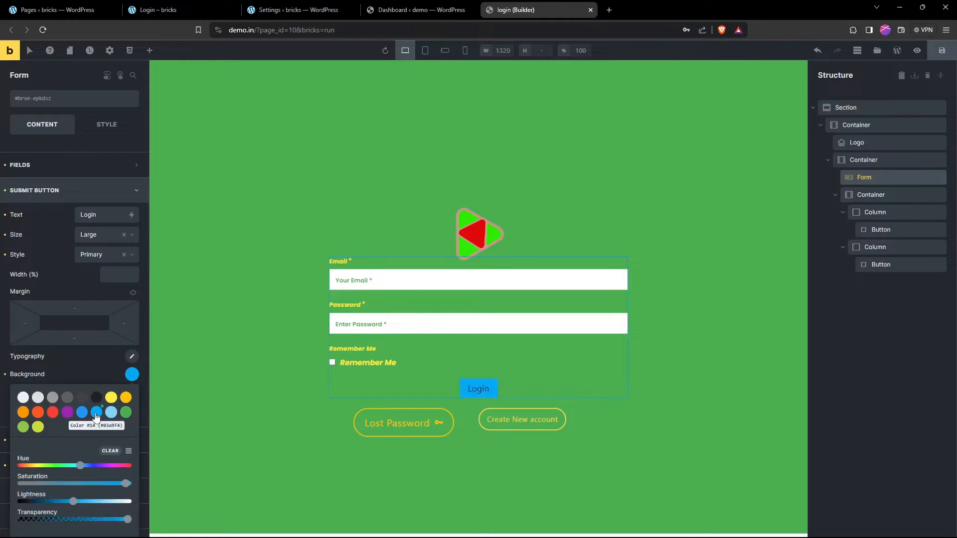
pyautogui.click(126, 398)
pyautogui.click(89, 359)
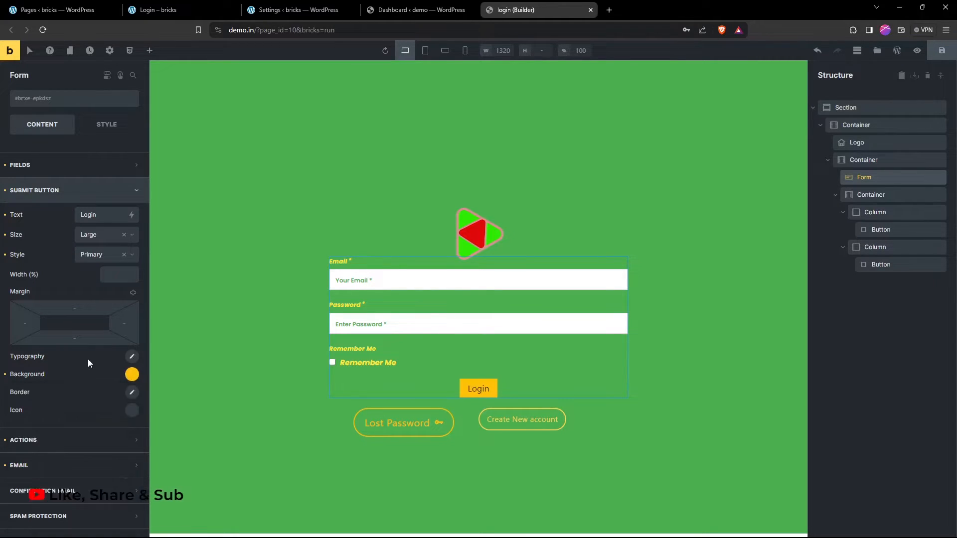
# Set the submit button's border width to 2 on all four sides with the sides linked.
pyautogui.click(125, 393)
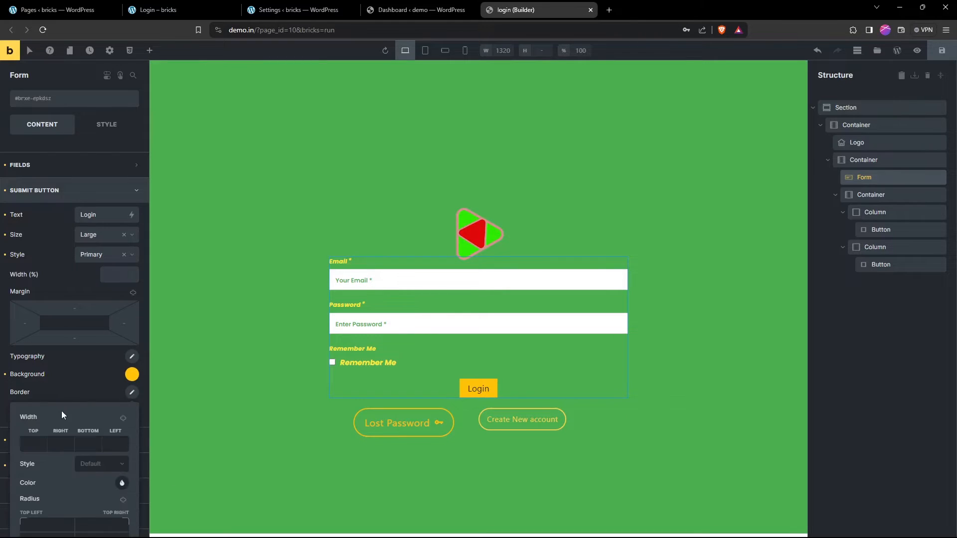
pyautogui.click(123, 419)
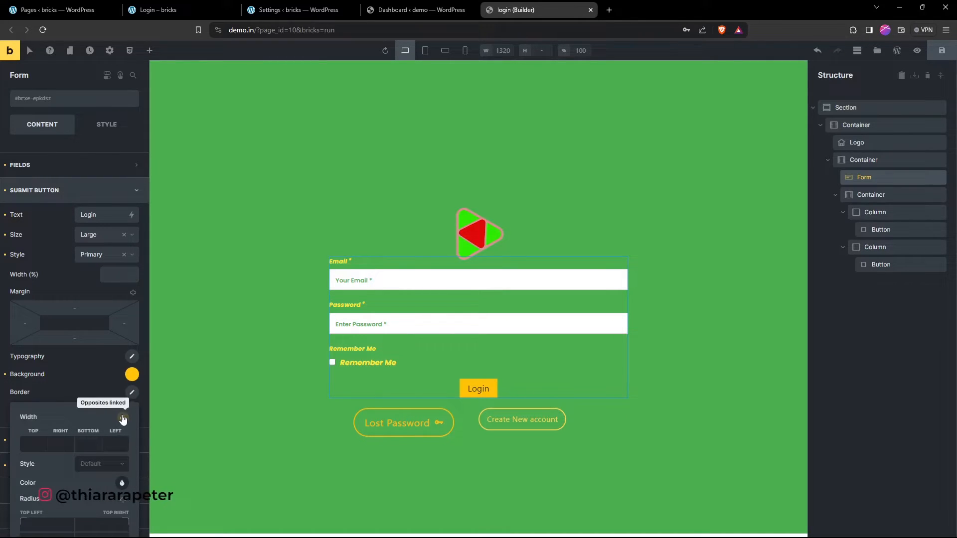
pyautogui.click(31, 442)
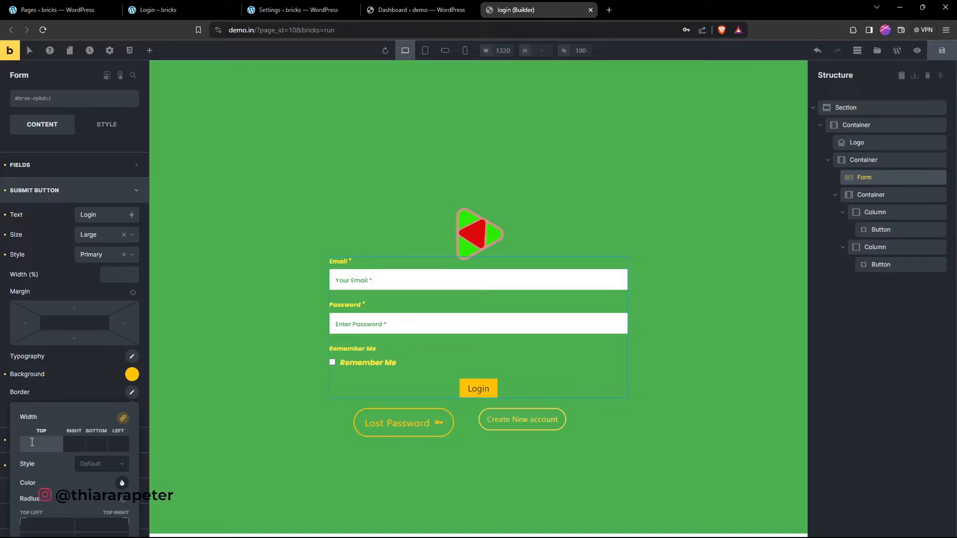
pyautogui.write('1')
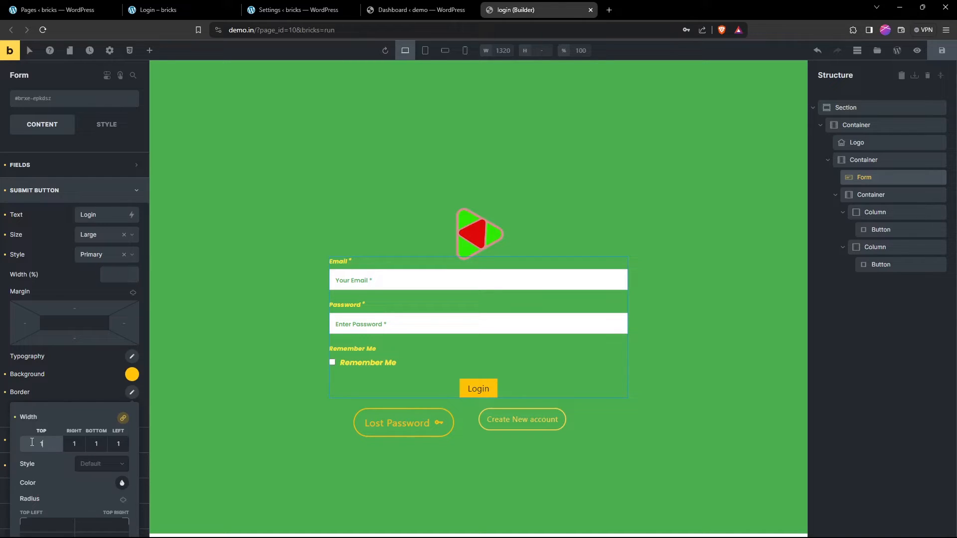
pyautogui.press('BackSpace')
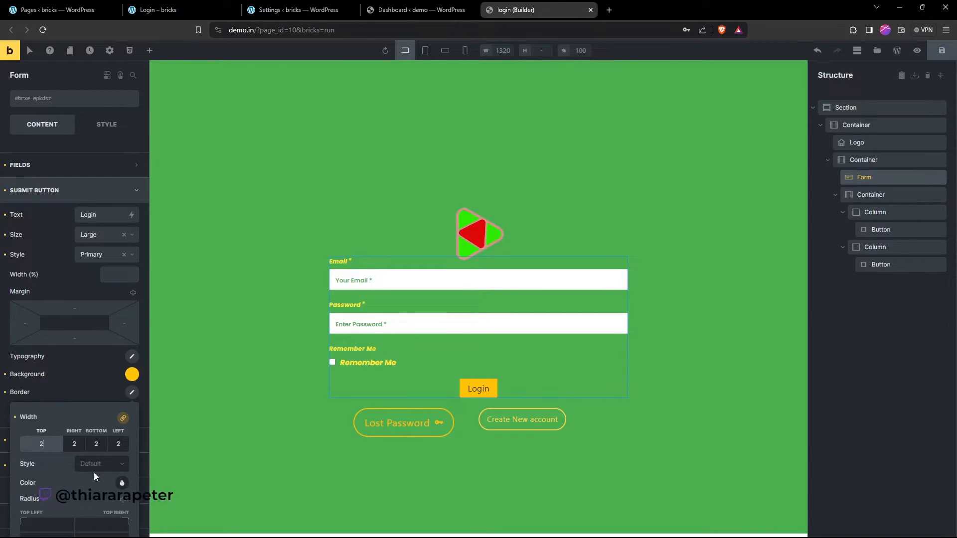
# Make the submit button's border purple with the Solid style.
pyautogui.scroll(-1, 118, 468)
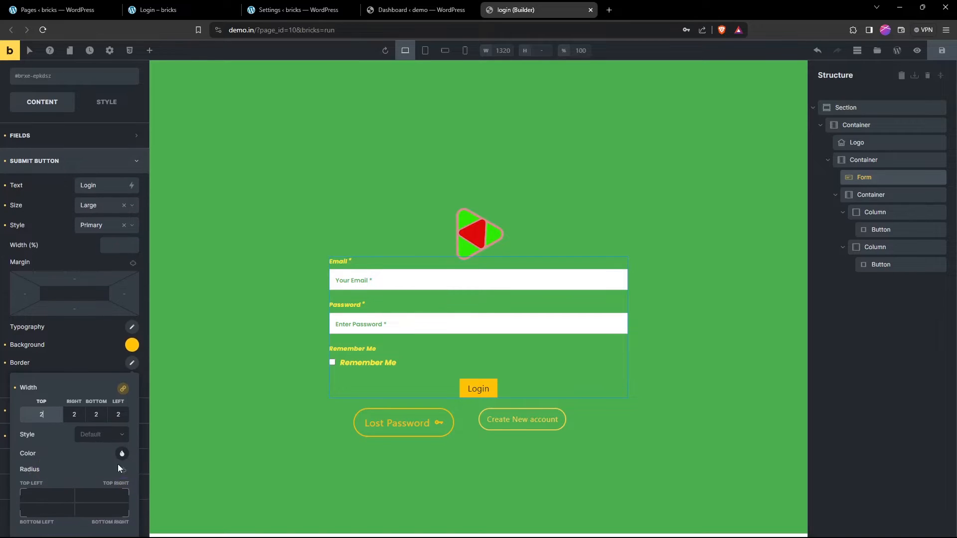
pyautogui.click(121, 454)
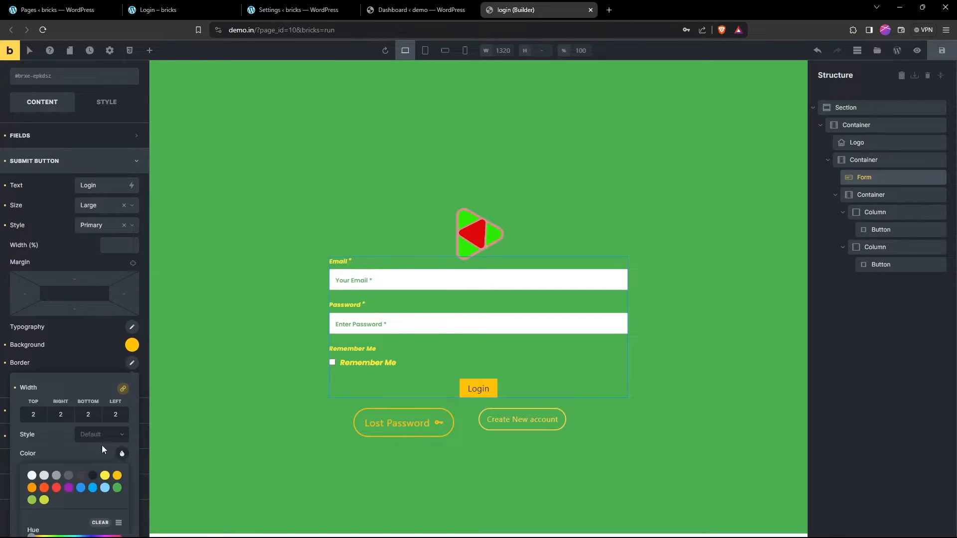
pyautogui.click(68, 487)
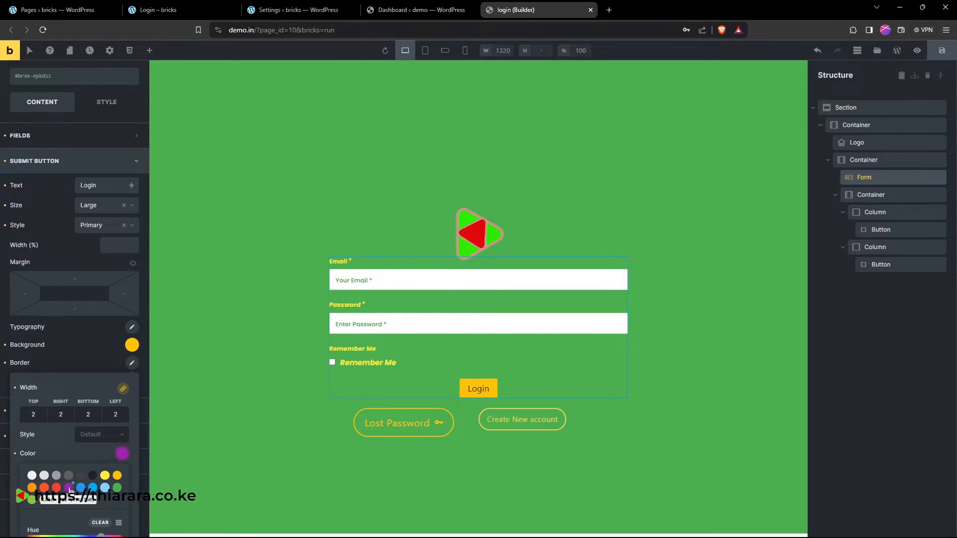
pyautogui.click(102, 438)
pyautogui.click(96, 482)
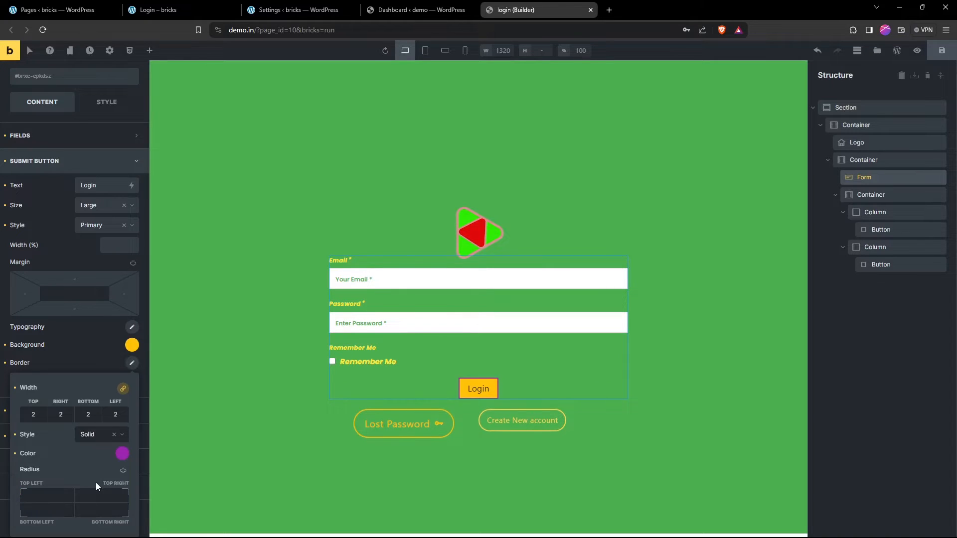
pyautogui.click(88, 368)
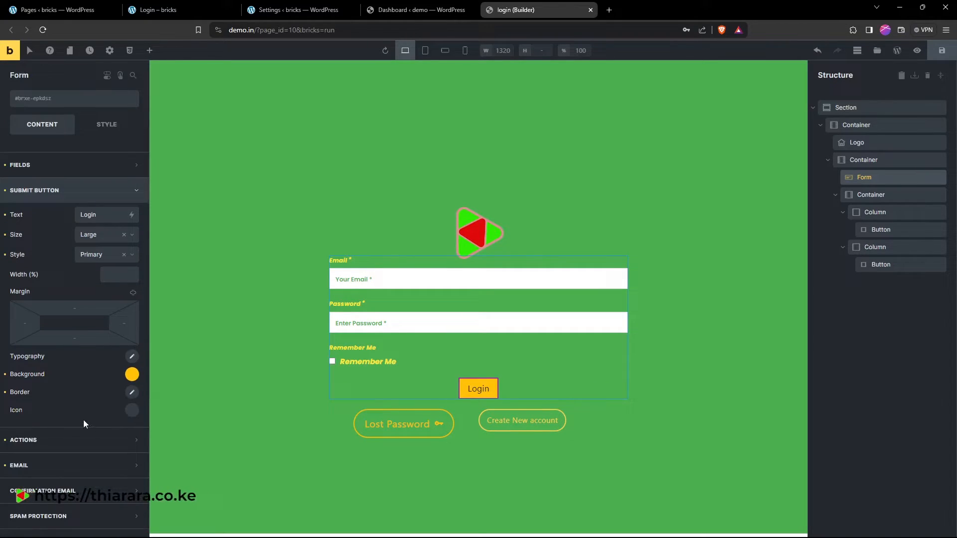
pyautogui.click(130, 410)
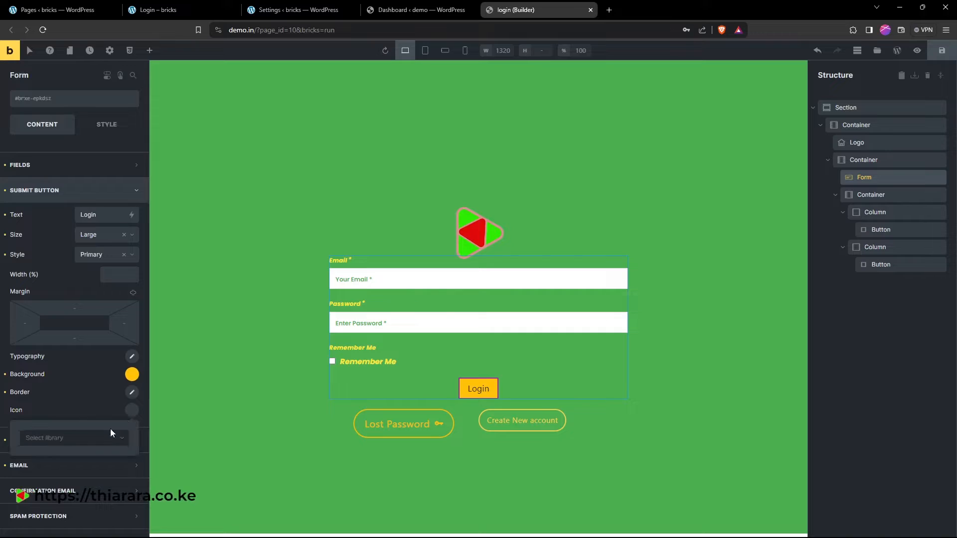
pyautogui.click(85, 439)
pyautogui.click(69, 401)
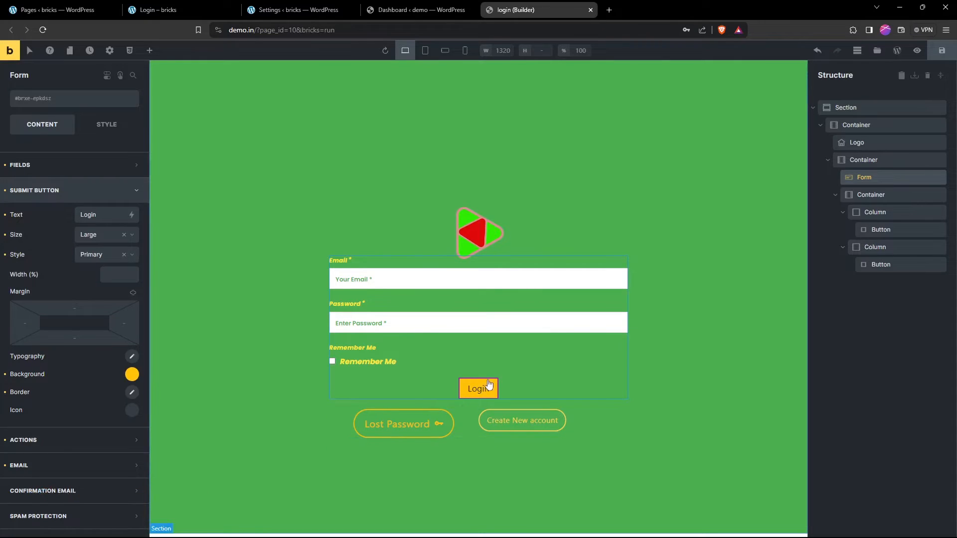
# Replace the form's Email action after successful submit with User login and Redirect.
pyautogui.click(43, 443)
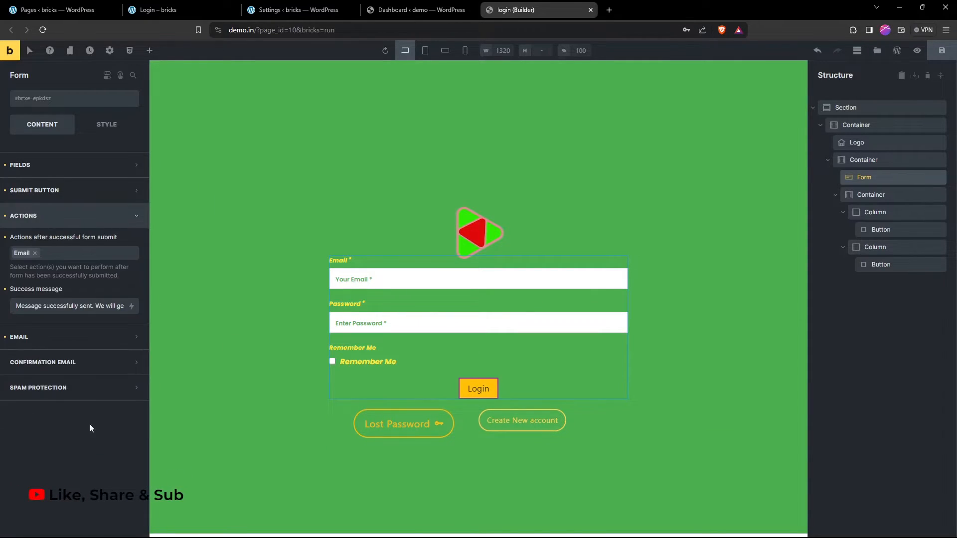
pyautogui.click(36, 254)
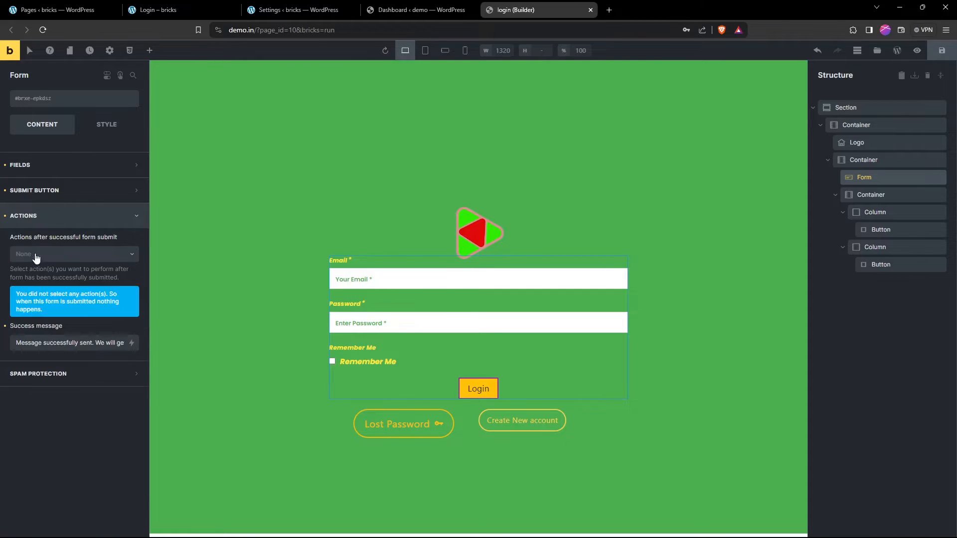
pyautogui.click(52, 257)
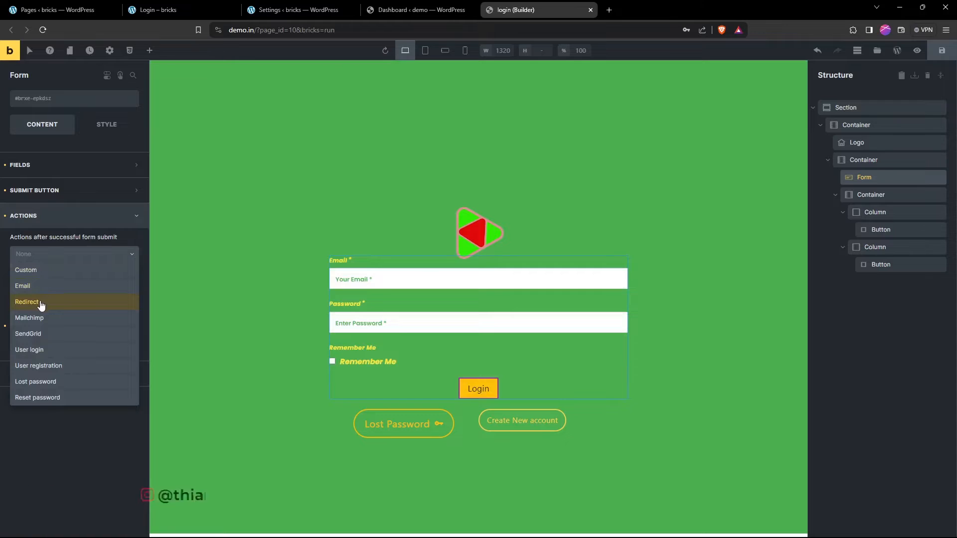
pyautogui.click(43, 352)
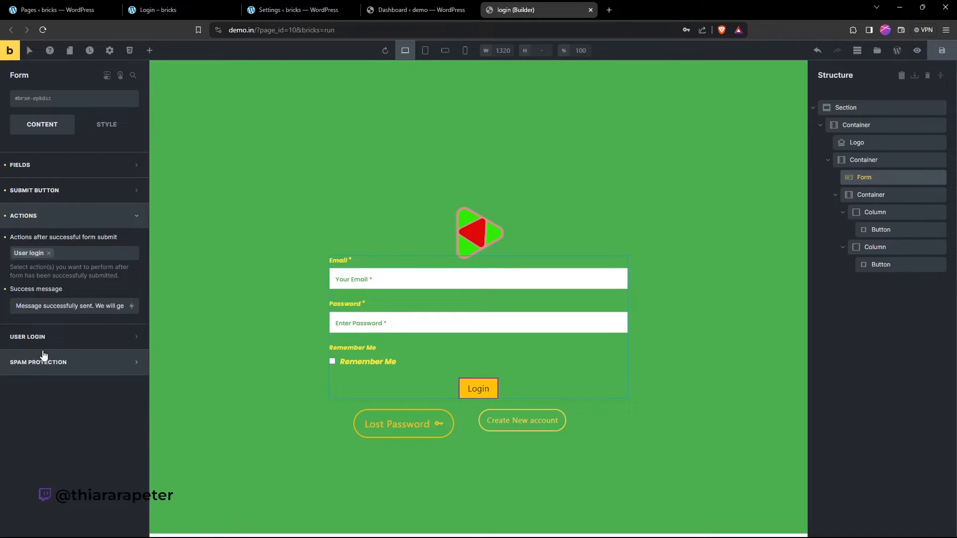
pyautogui.click(80, 257)
pyautogui.click(47, 300)
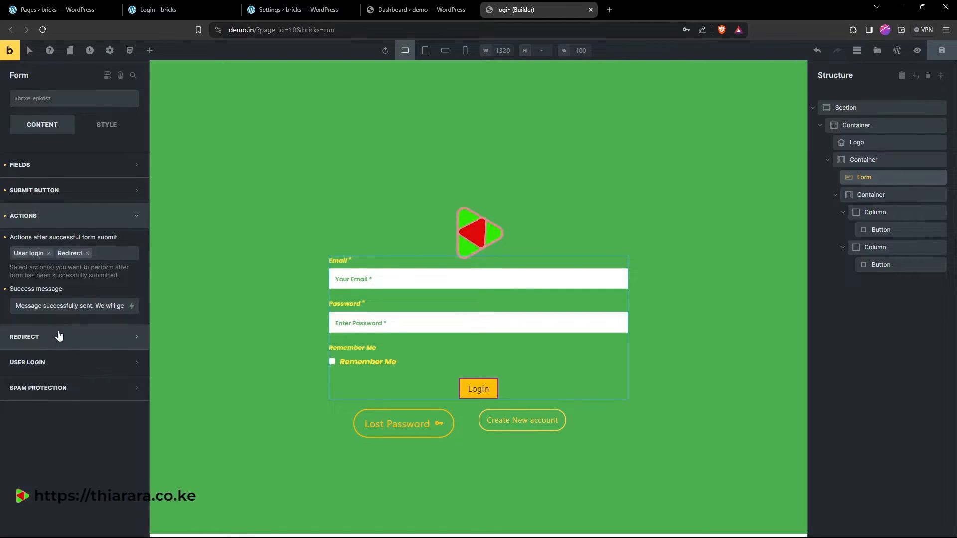
# Change the form's success message to "Login success" and enable redirecting to the admin area.
pyautogui.doubleClick(56, 306)
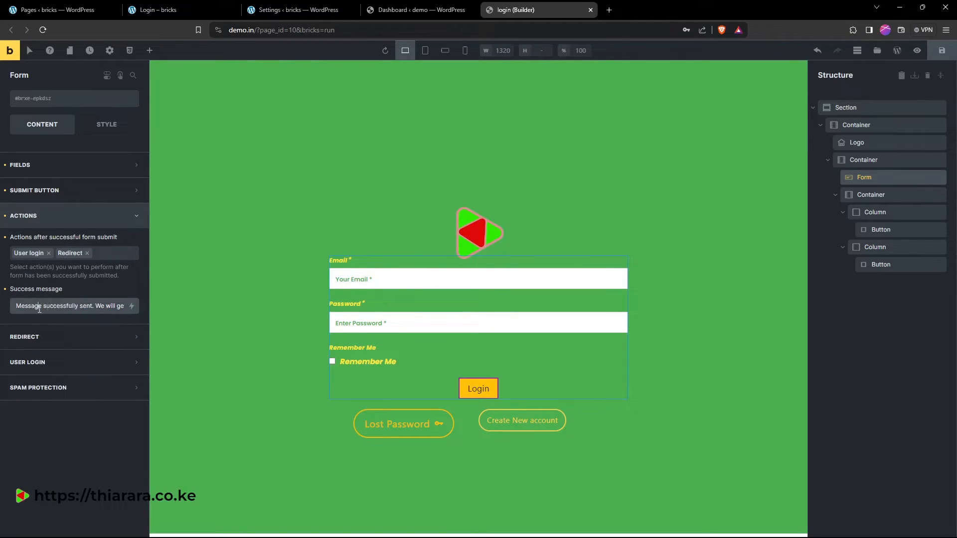
pyautogui.doubleClick(31, 305)
pyautogui.moveTo(14, 306); pyautogui.dragTo(140, 307)
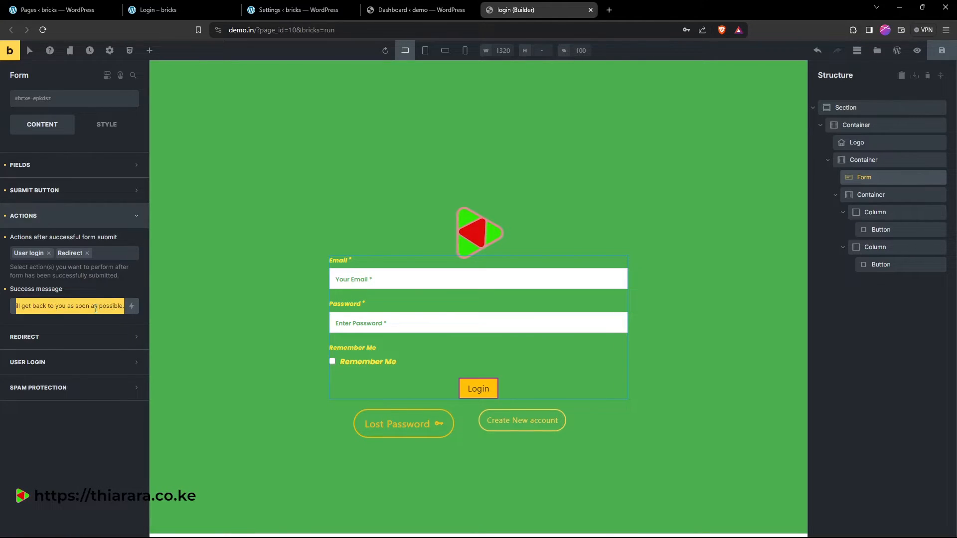
pyautogui.press('BackSpace')
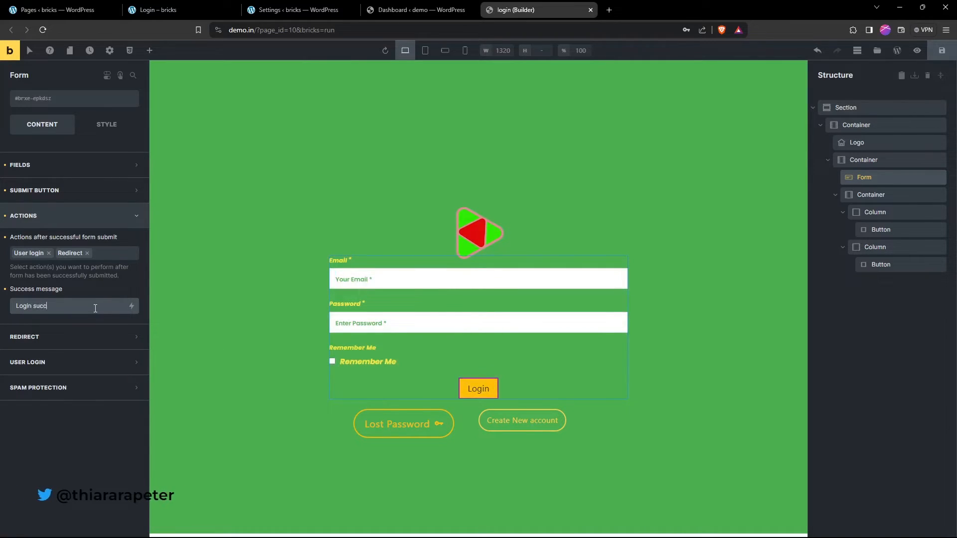
pyautogui.write('Login success')
pyautogui.click(82, 343)
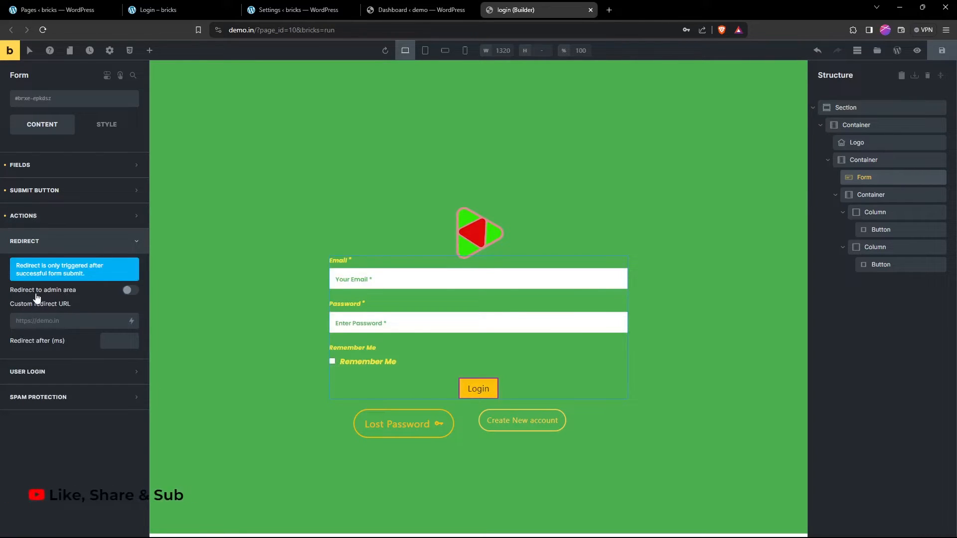
pyautogui.click(131, 291)
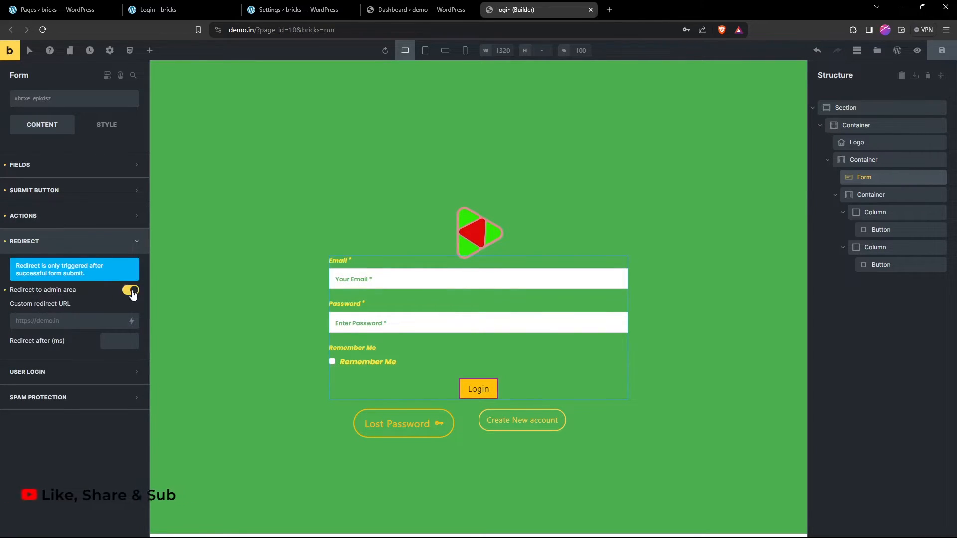
# Search the dynamic data tags for "pr", try Profile picture as the custom redirect URL, and clear the field.
pyautogui.click(70, 323)
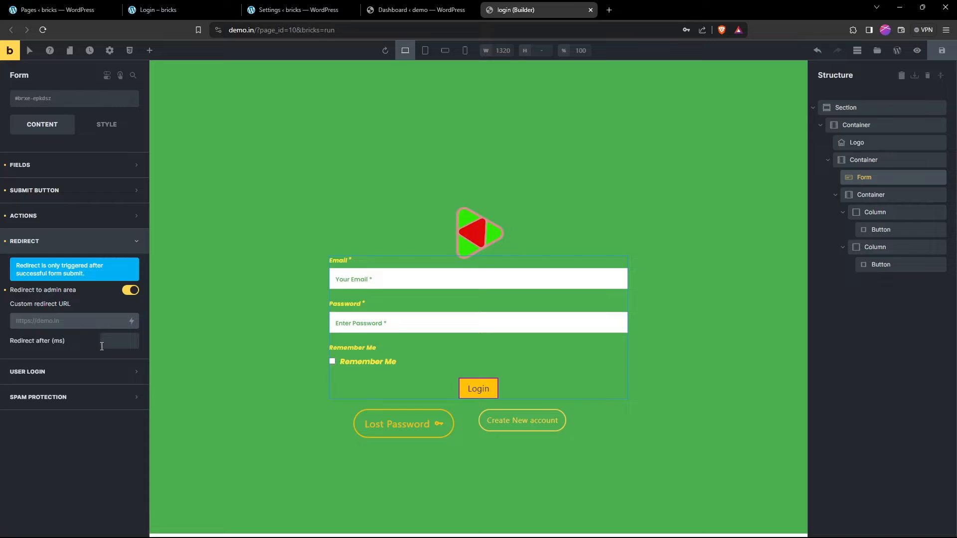
pyautogui.click(130, 323)
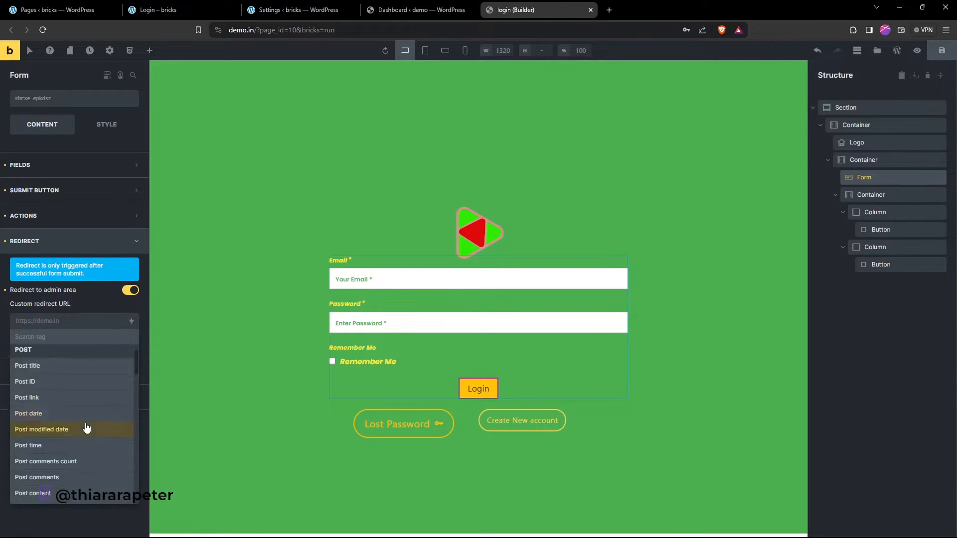
pyautogui.scroll(-10, 82, 429)
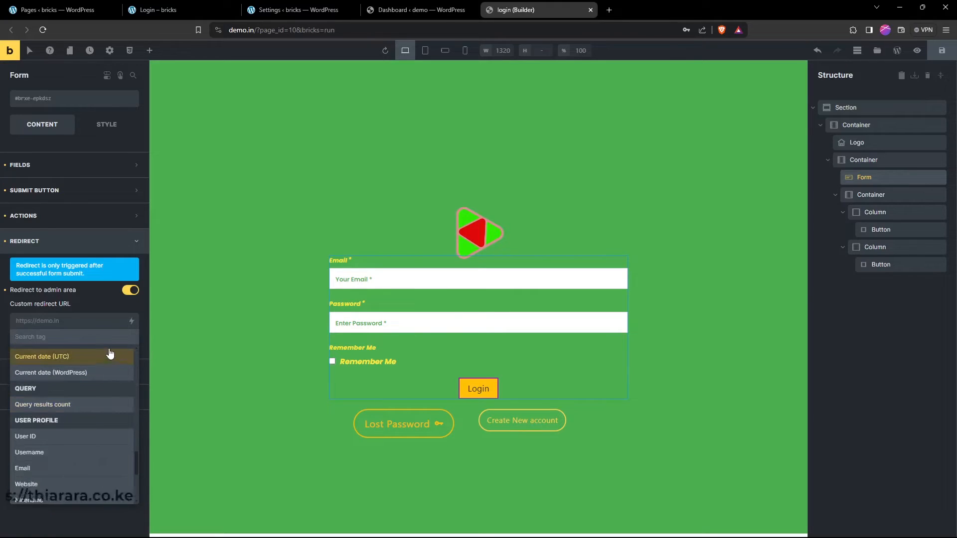
pyautogui.click(117, 319)
pyautogui.click(131, 320)
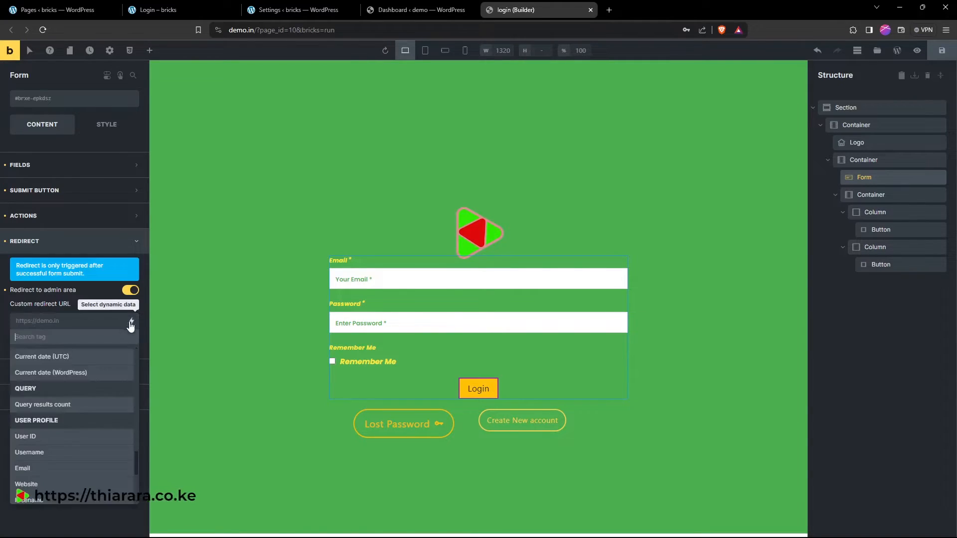
pyautogui.scroll(-3, 100, 393)
pyautogui.scroll(-3, 59, 413)
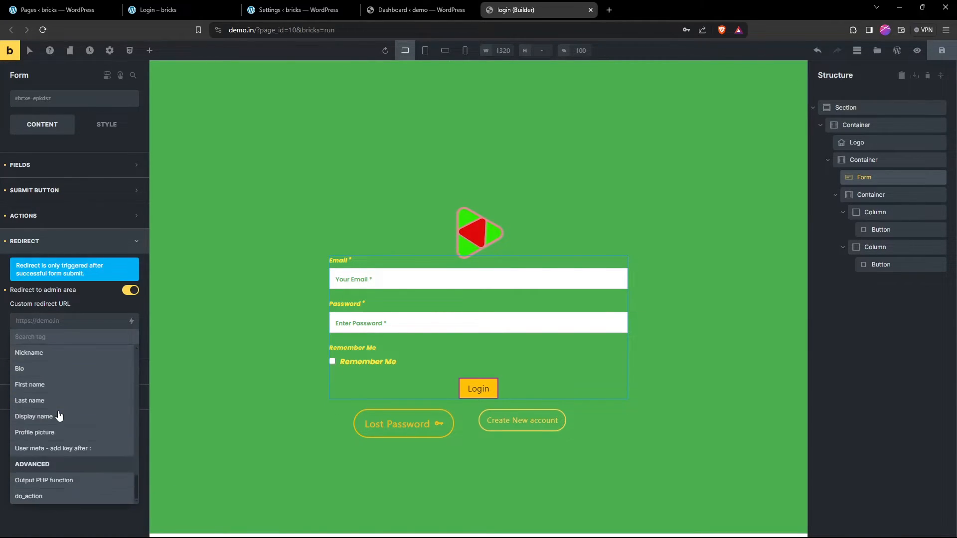
pyautogui.scroll(-3, 64, 448)
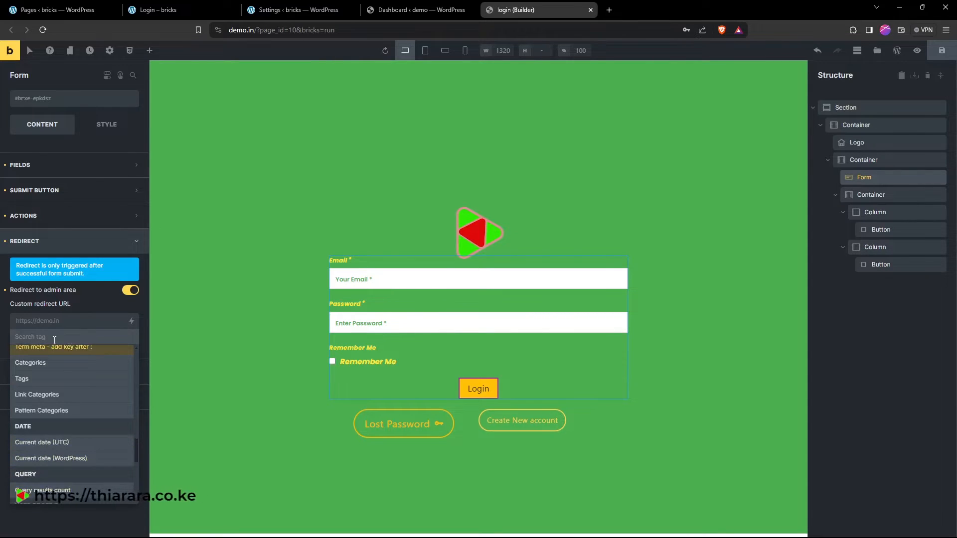
pyautogui.write('pr')
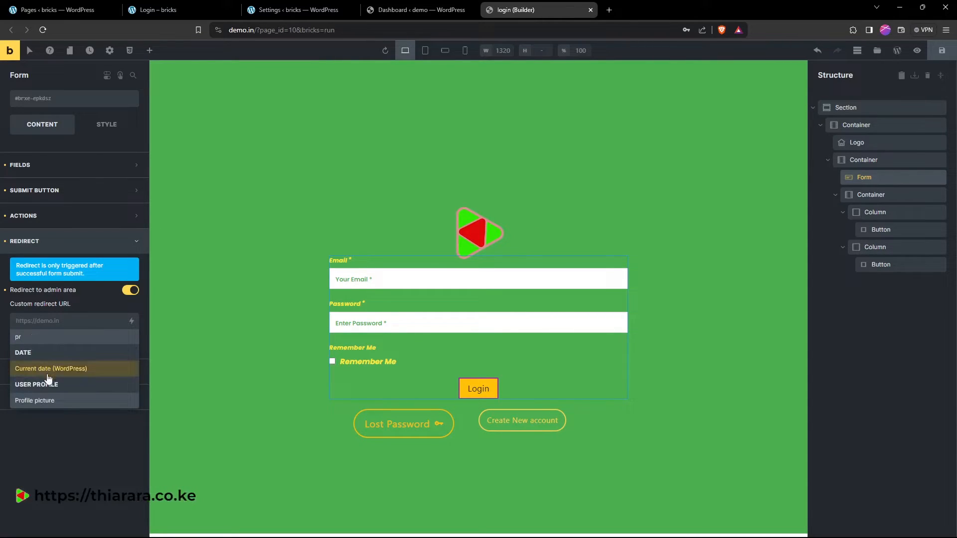
pyautogui.click(45, 401)
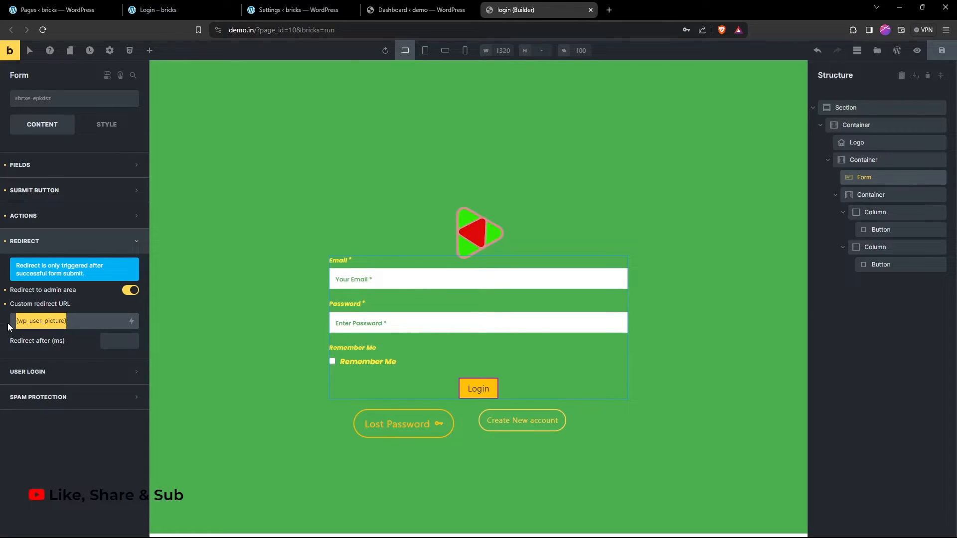
pyautogui.press('BackSpace')
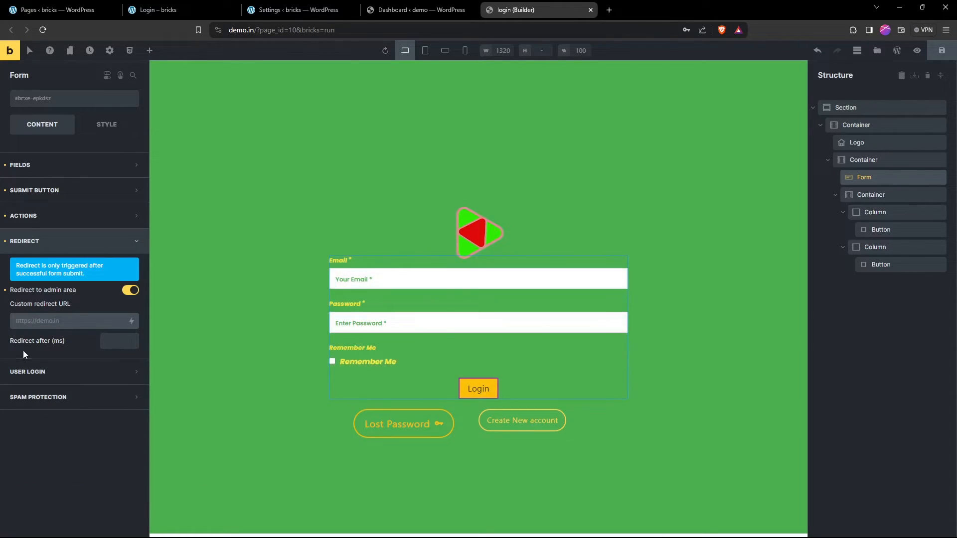
# Map the form's user login fields: Login to Email, Password to Password, and Remember me to Remember Me.
pyautogui.click(117, 341)
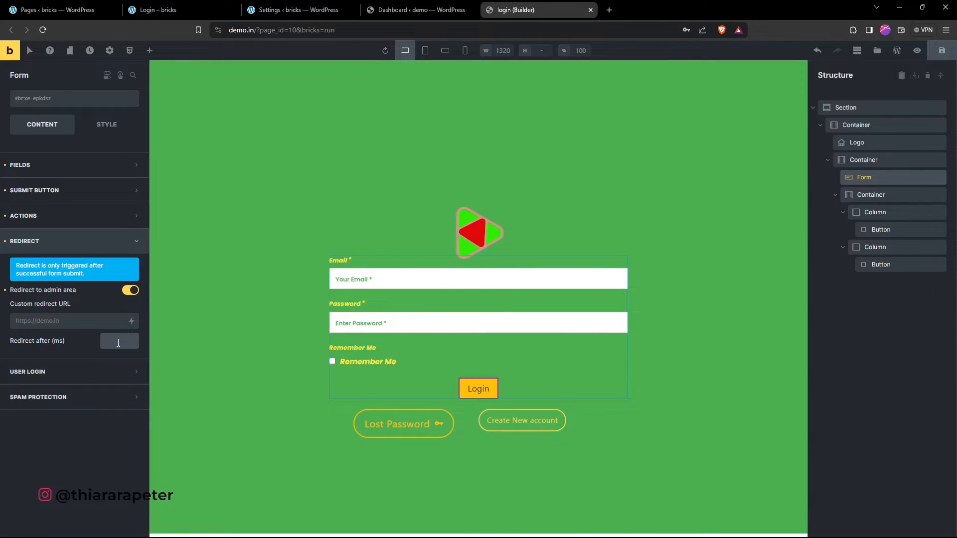
pyautogui.click(51, 371)
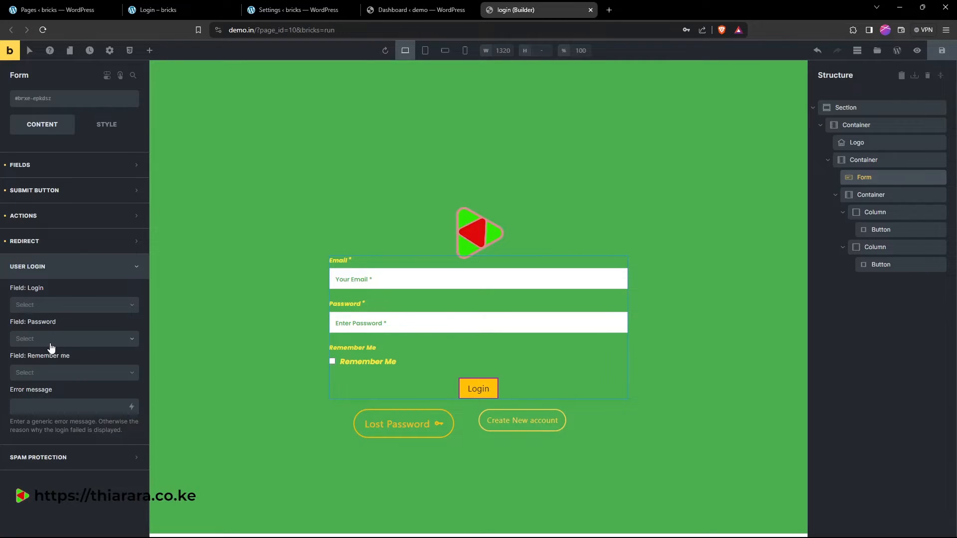
pyautogui.click(57, 305)
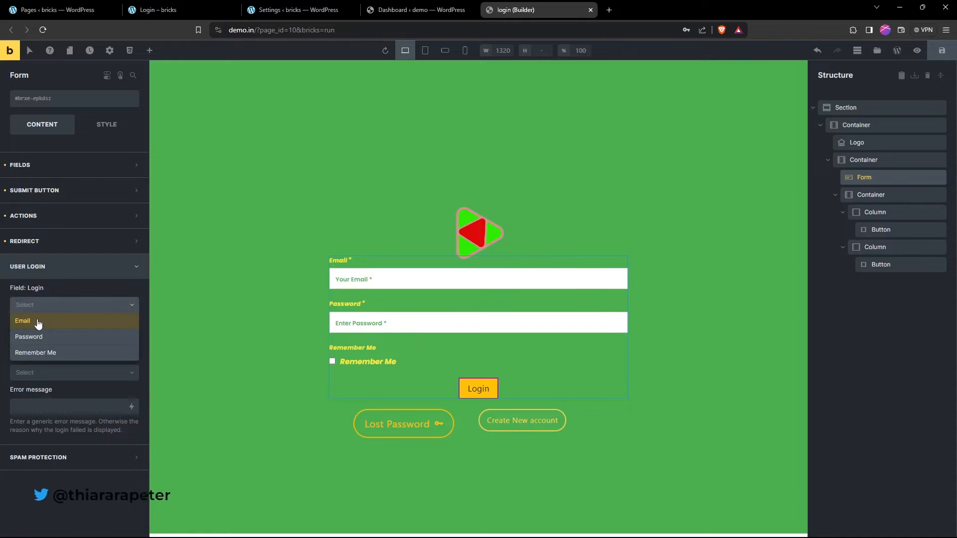
pyautogui.click(40, 321)
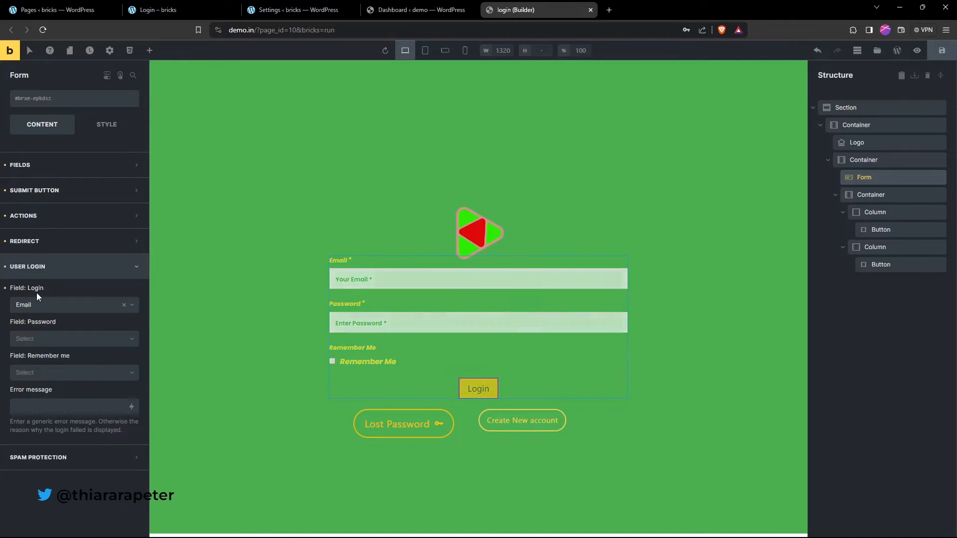
pyautogui.click(39, 341)
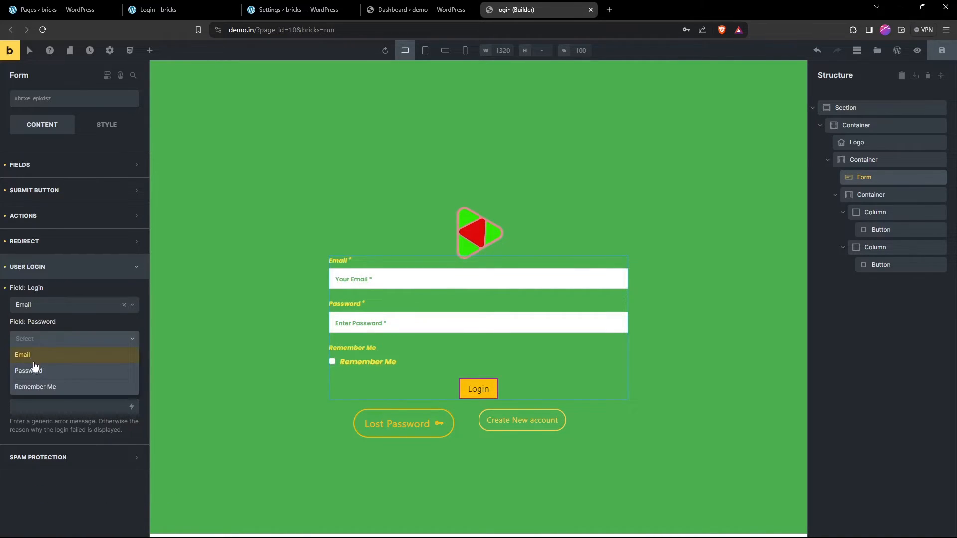
pyautogui.click(34, 370)
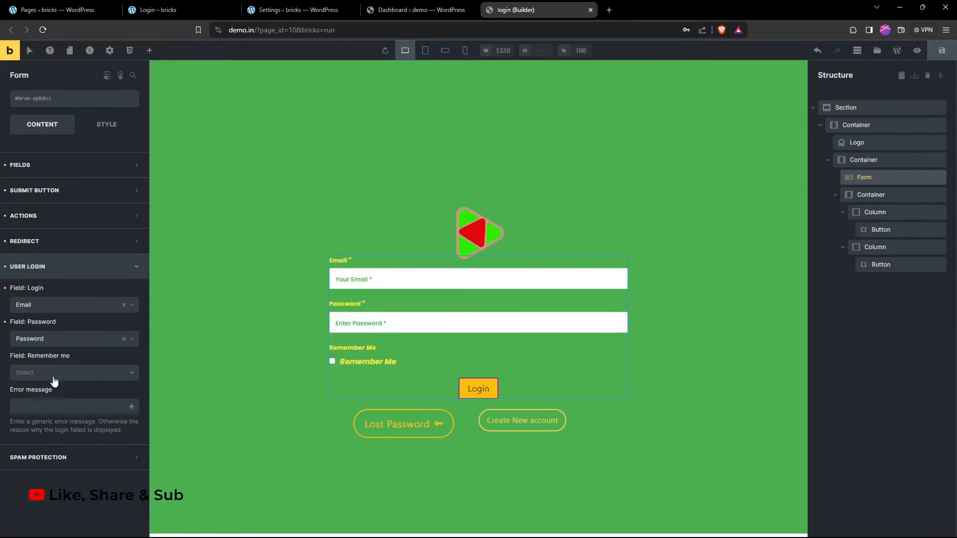
pyautogui.click(55, 381)
pyautogui.click(44, 420)
# Set the user login error message to "check Your login details".
pyautogui.click(55, 406)
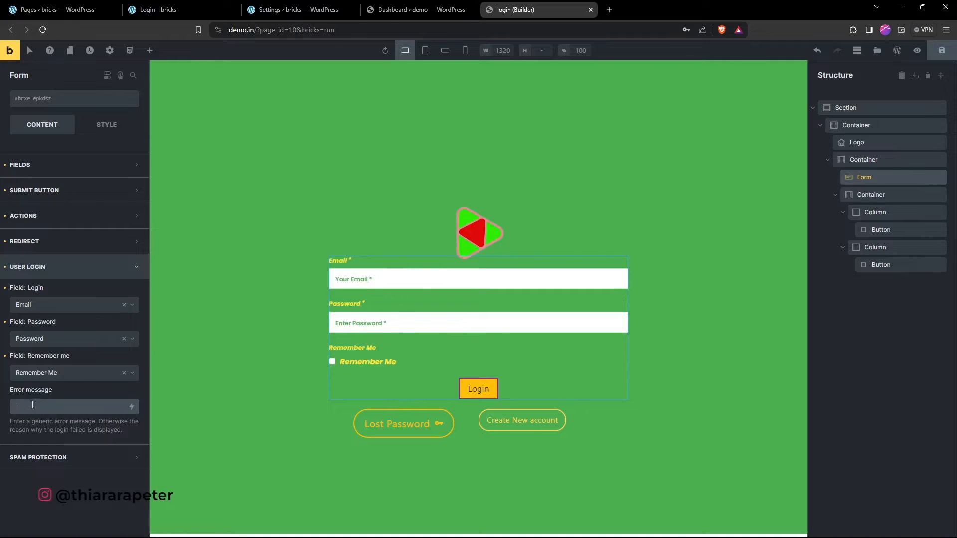
pyautogui.write('che')
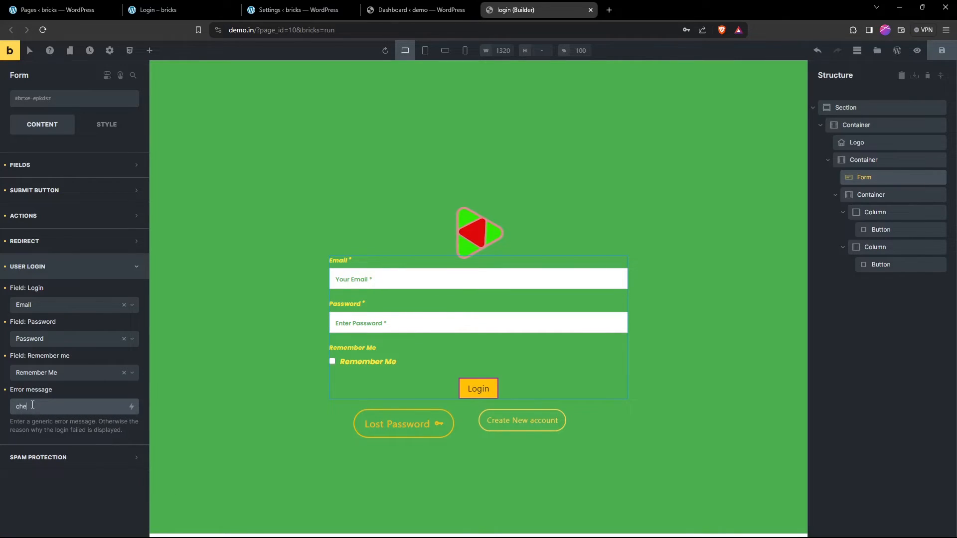
pyautogui.write('ck Yo')
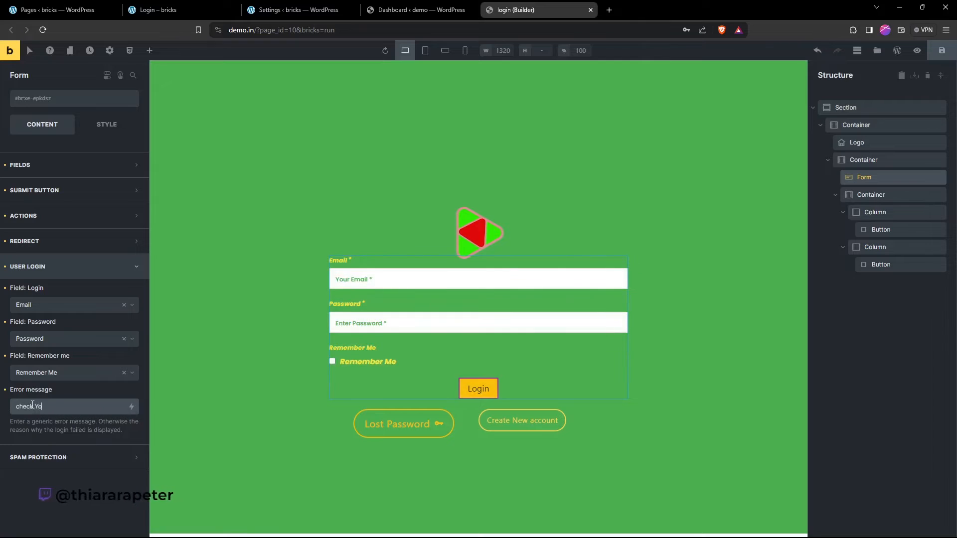
pyautogui.write('ur Fo')
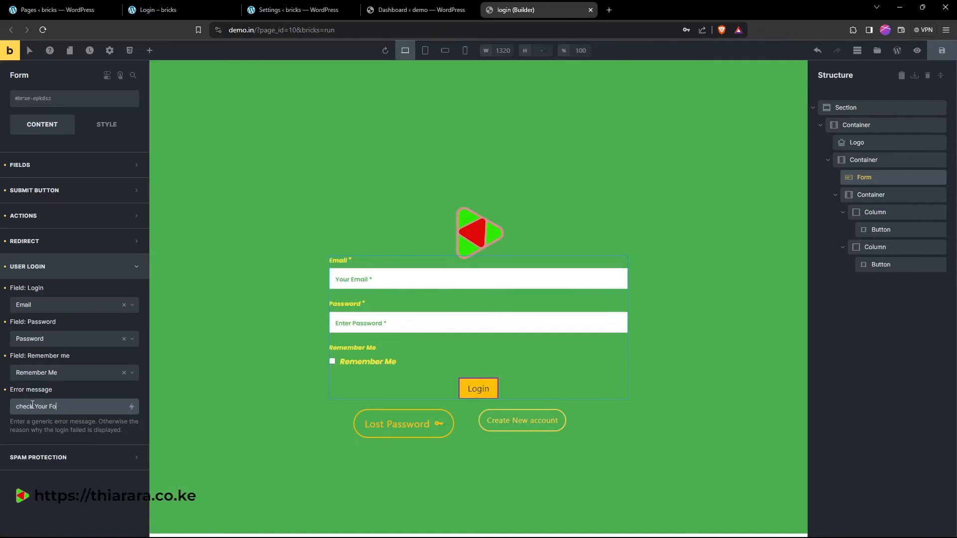
pyautogui.press('BackSpace')
pyautogui.press('BackSpace')
pyautogui.write('login details')
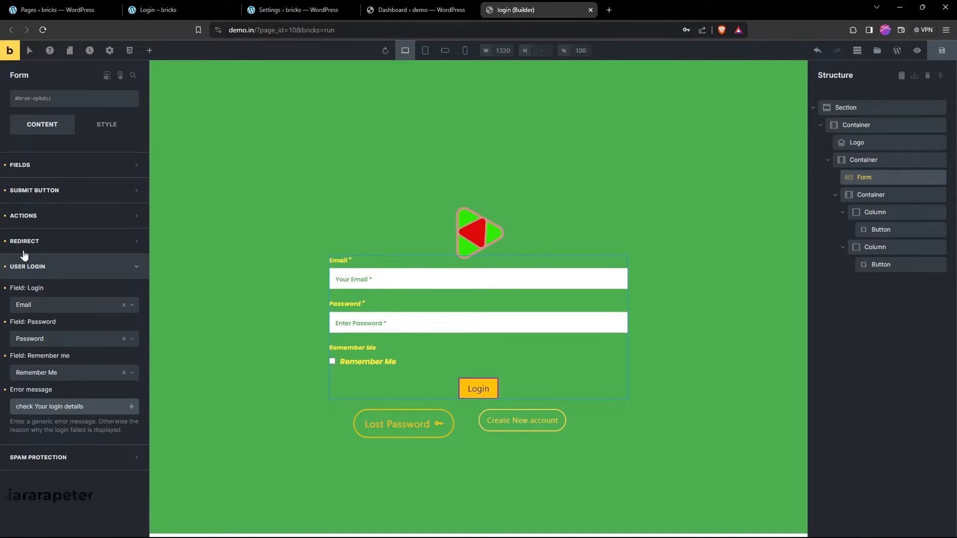
# Examine the form's spam protection options and the Google reCAPTCHA key fields in the linked API keys settings, then return to the builder.
pyautogui.click(45, 455)
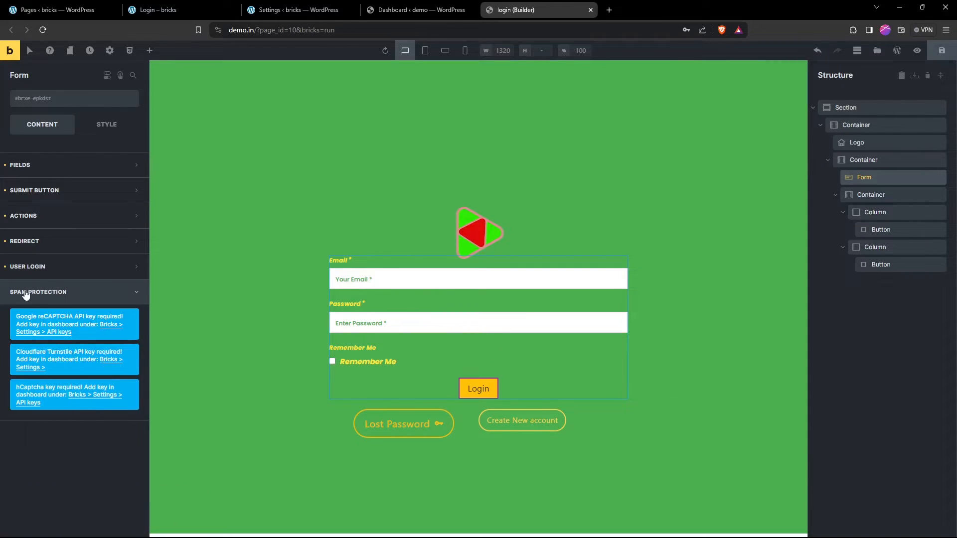
pyautogui.rightClick(111, 327)
pyautogui.click(133, 332)
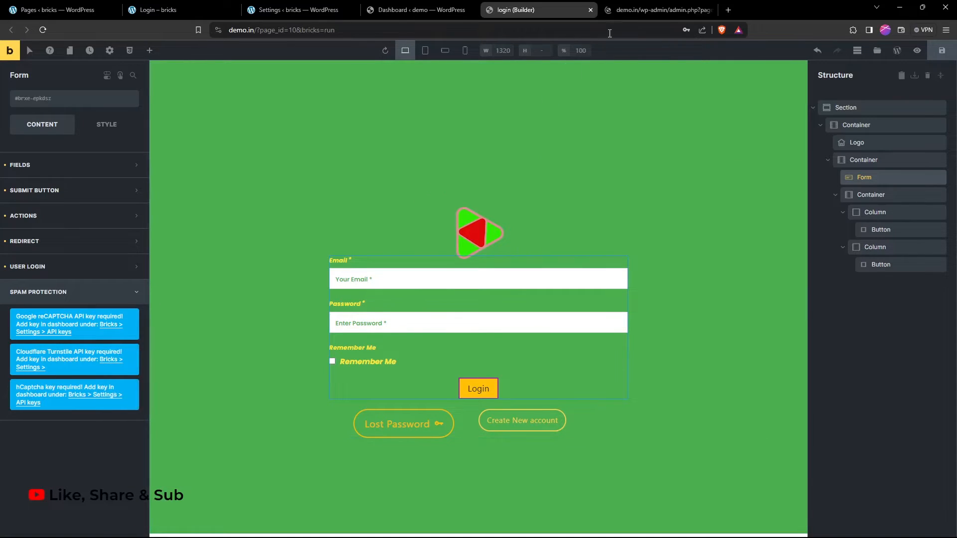
pyautogui.click(629, 16)
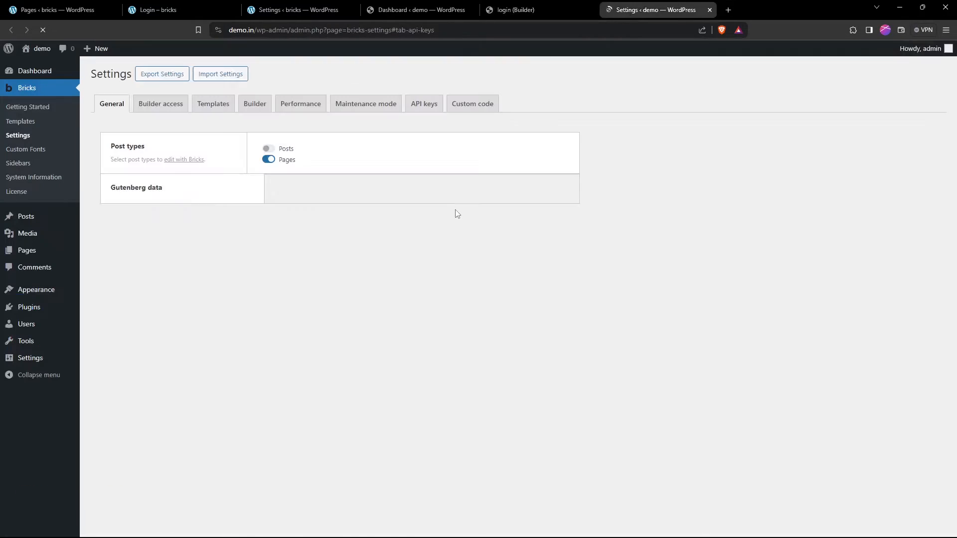
pyautogui.scroll(2, 332, 207)
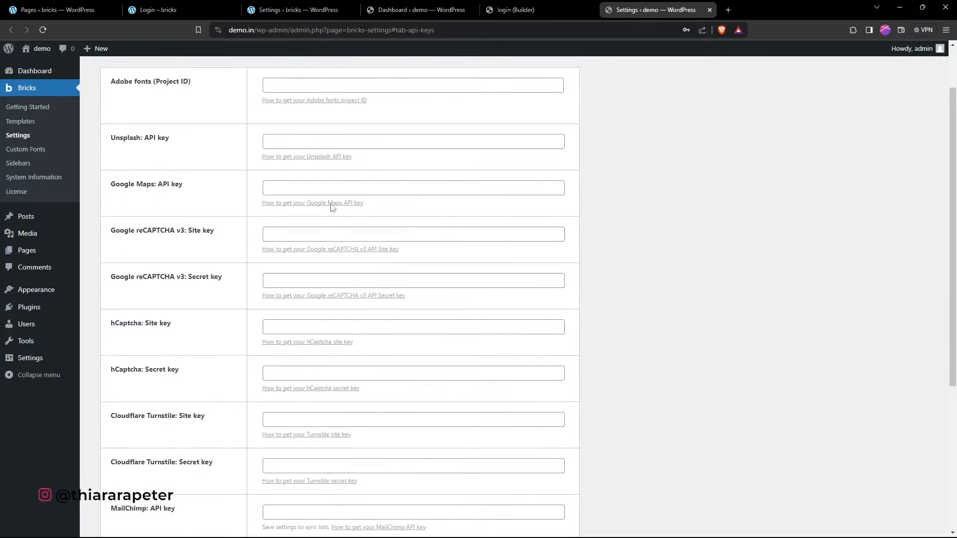
pyautogui.scroll(-2, 395, 208)
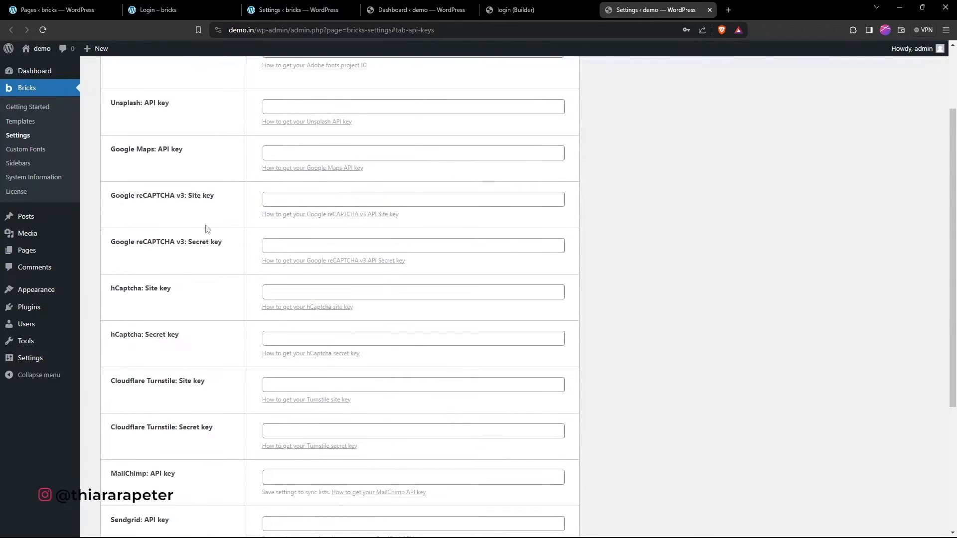
pyautogui.moveTo(229, 203); pyautogui.dragTo(119, 199)
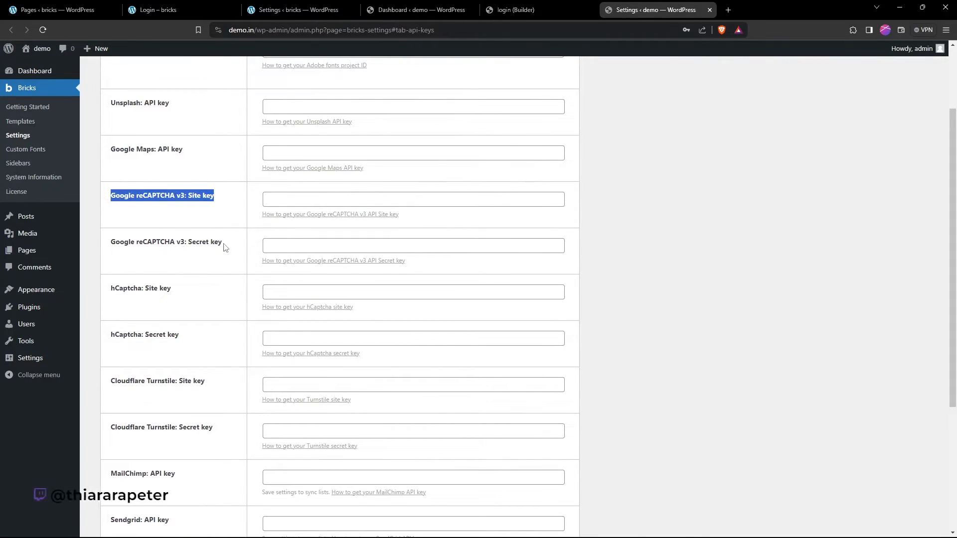
pyautogui.moveTo(224, 245); pyautogui.dragTo(101, 247)
pyautogui.click(232, 256)
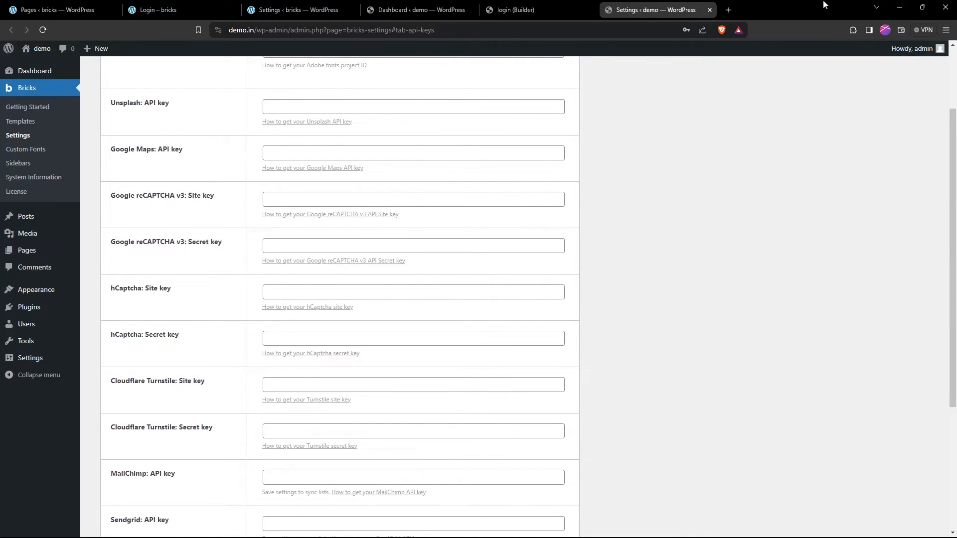
pyautogui.click(709, 10)
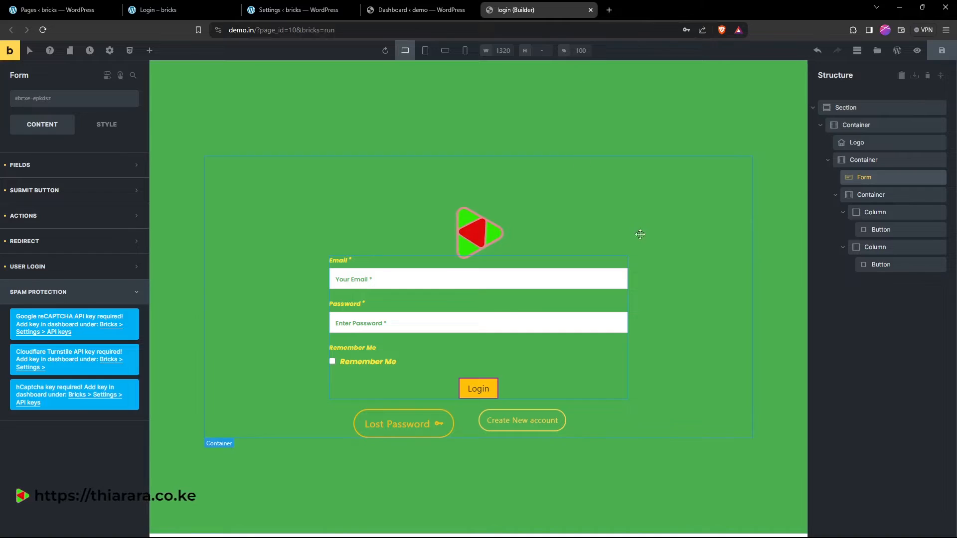
# Check the Lost Password and Create New account buttons' settings and save the login page.
pyautogui.click(399, 424)
pyautogui.click(522, 421)
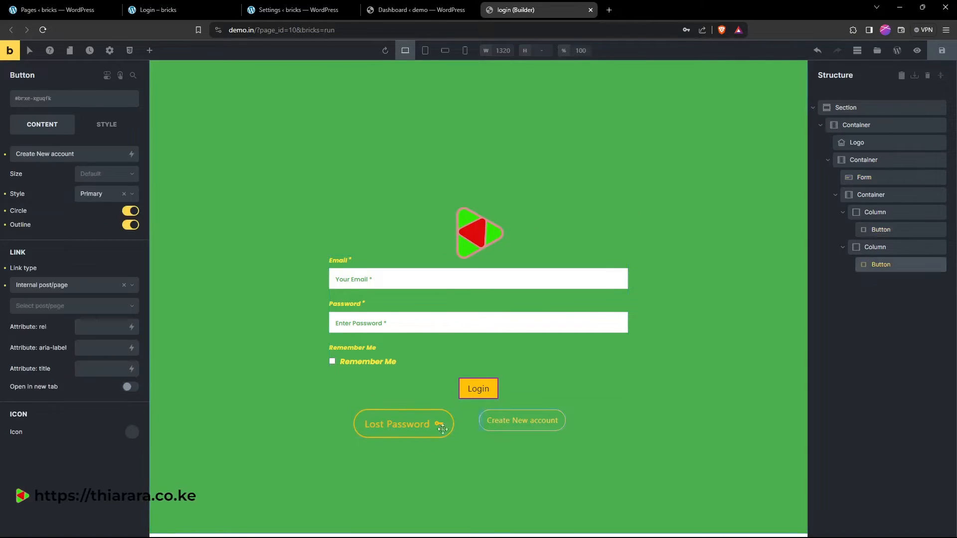
pyautogui.click(412, 431)
pyautogui.click(513, 422)
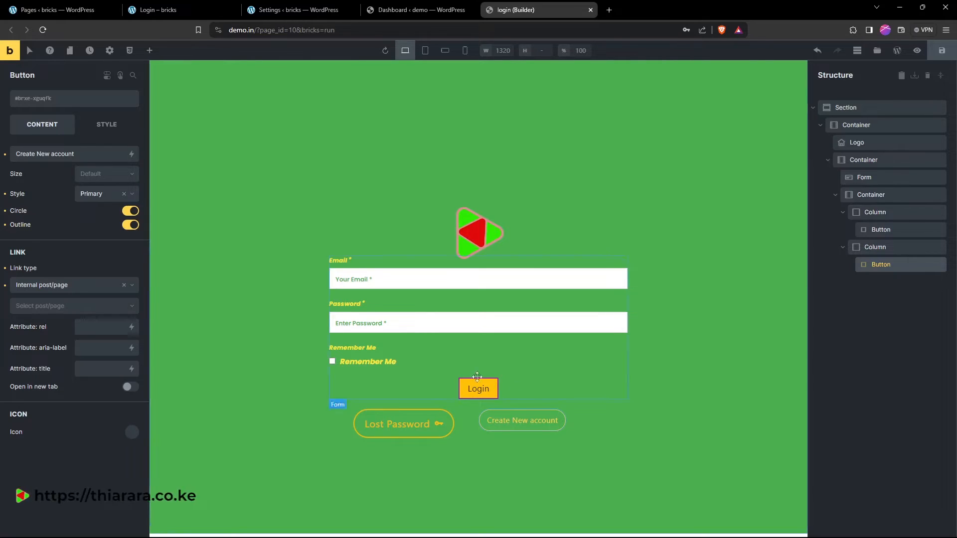
pyautogui.click(943, 54)
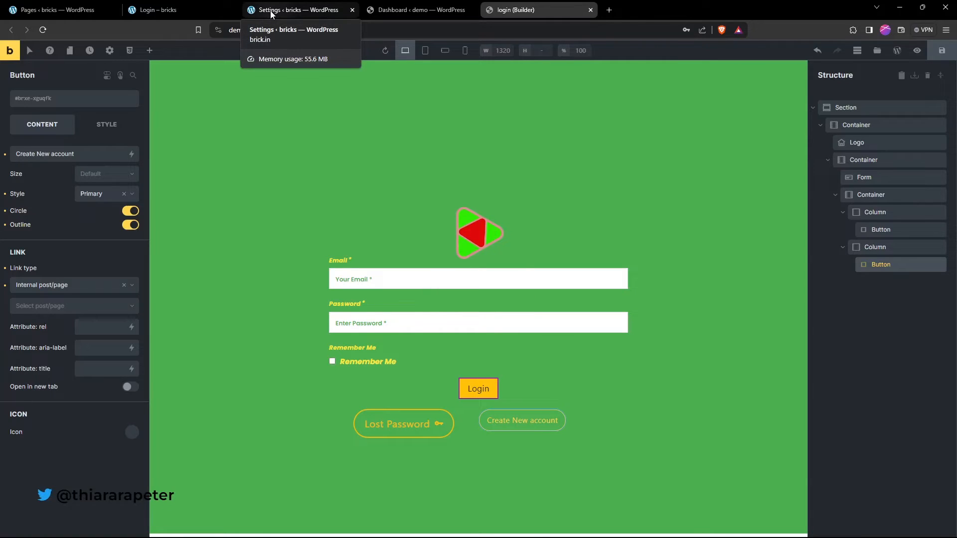
# Open the demo site's Bricks settings in a new tab and go to the Custom authentication pages section.
pyautogui.click(420, 8)
pyautogui.moveTo(26, 132)
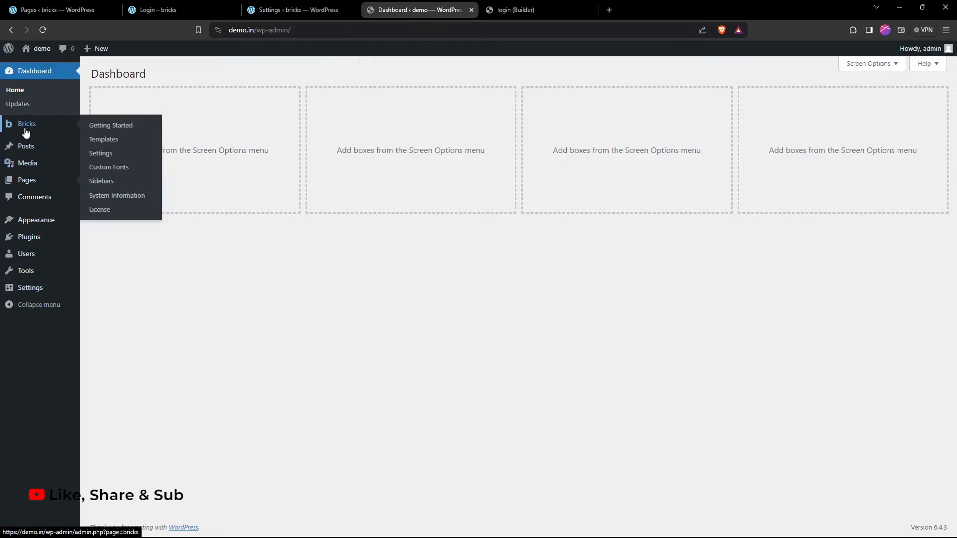
pyautogui.rightClick(101, 154)
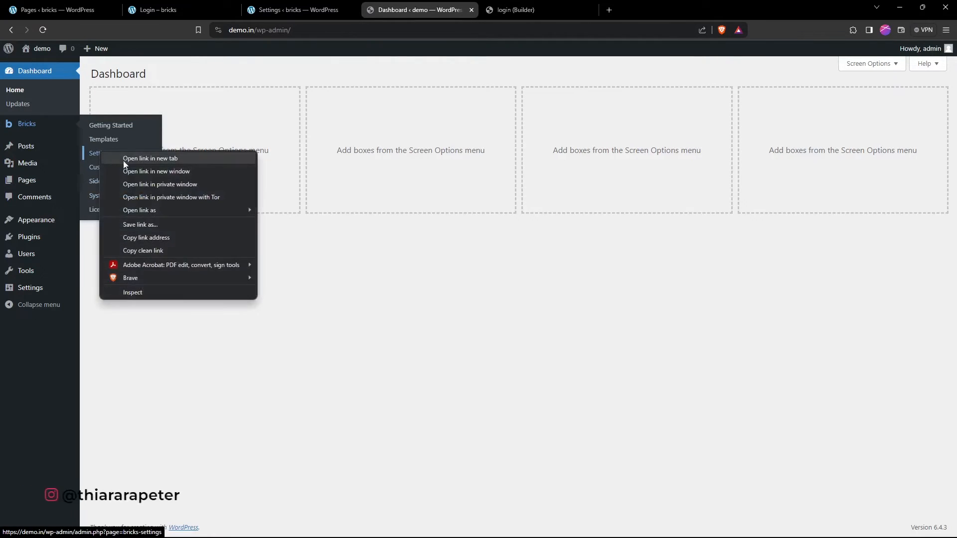
pyautogui.click(135, 158)
pyautogui.click(517, 10)
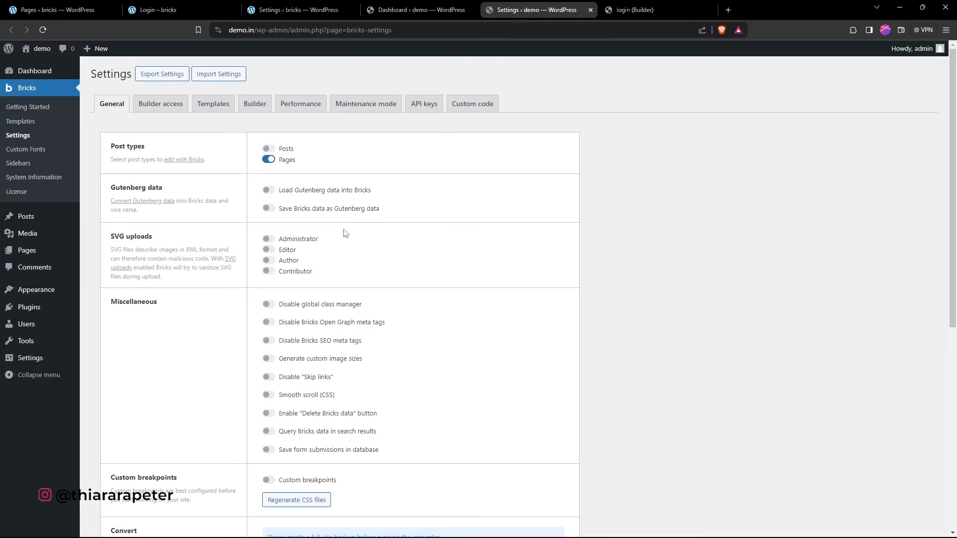
pyautogui.scroll(-6, 225, 290)
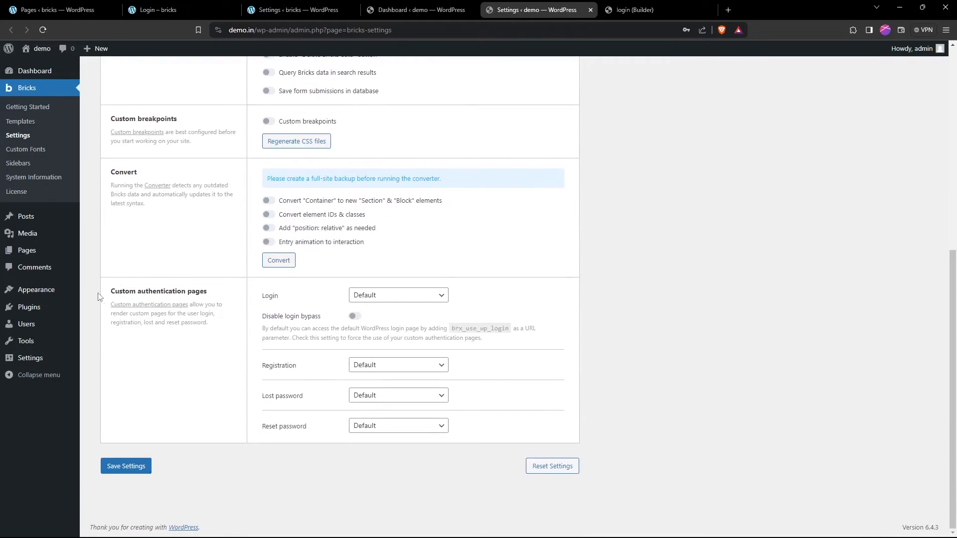
pyautogui.moveTo(103, 290); pyautogui.dragTo(219, 299)
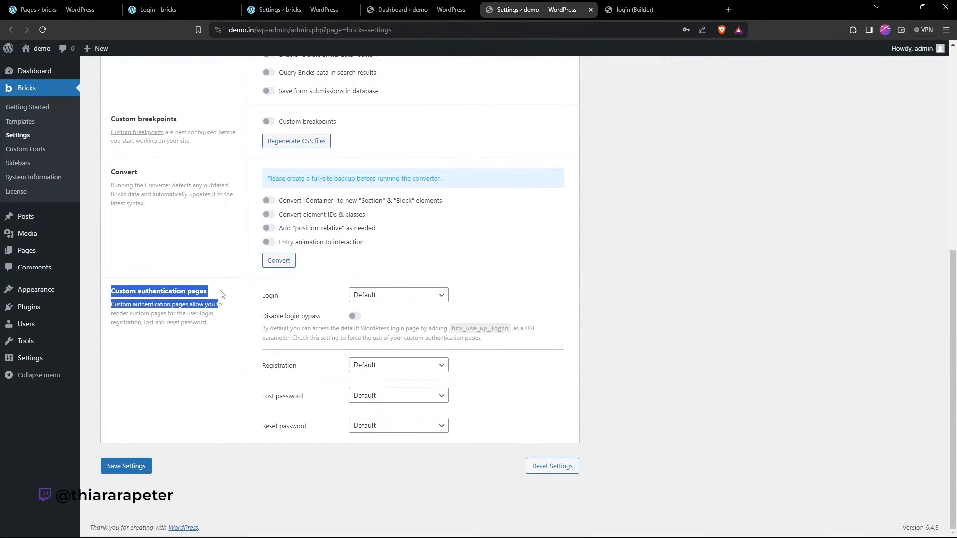
pyautogui.click(195, 339)
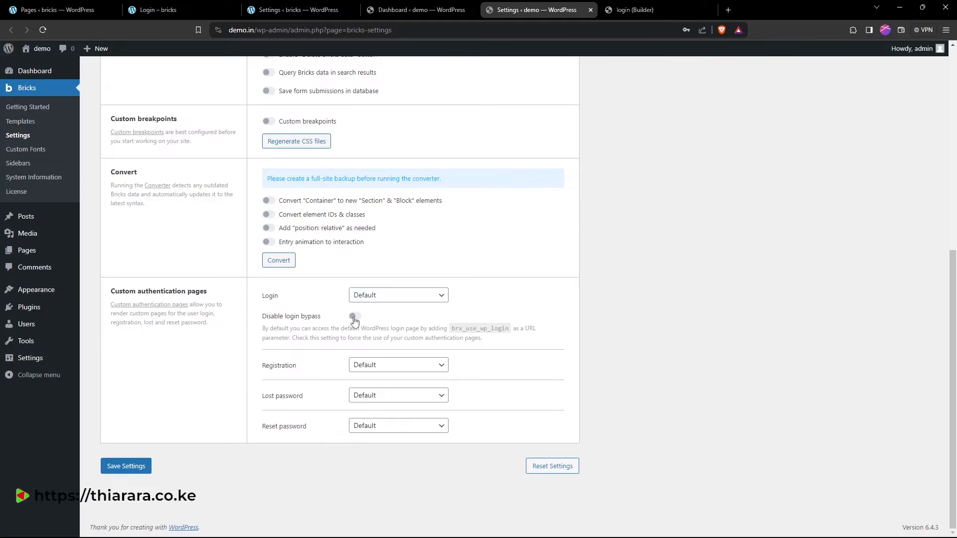
# Choose the login page as the custom Login page and enable Disable login bypass.
pyautogui.moveTo(325, 318); pyautogui.dragTo(263, 318)
pyautogui.click(394, 297)
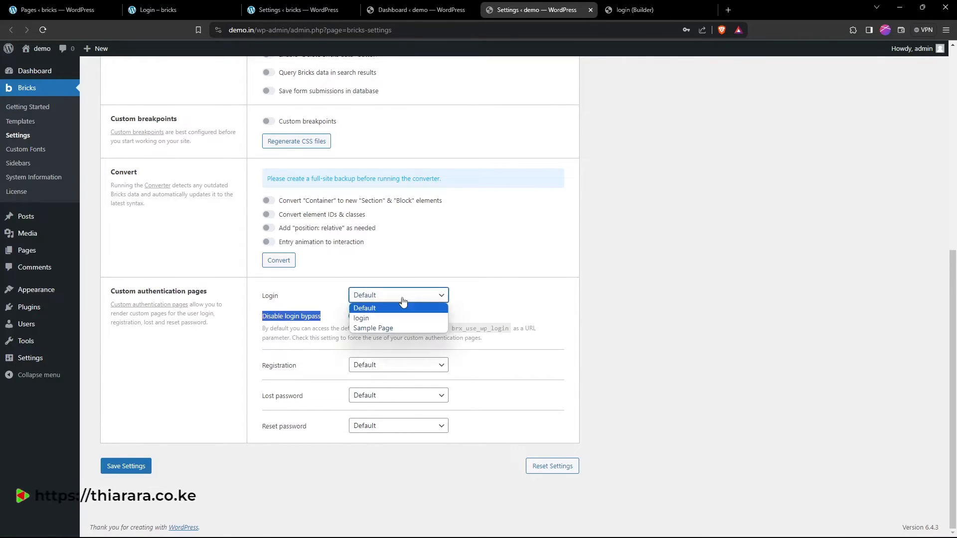
pyautogui.click(370, 320)
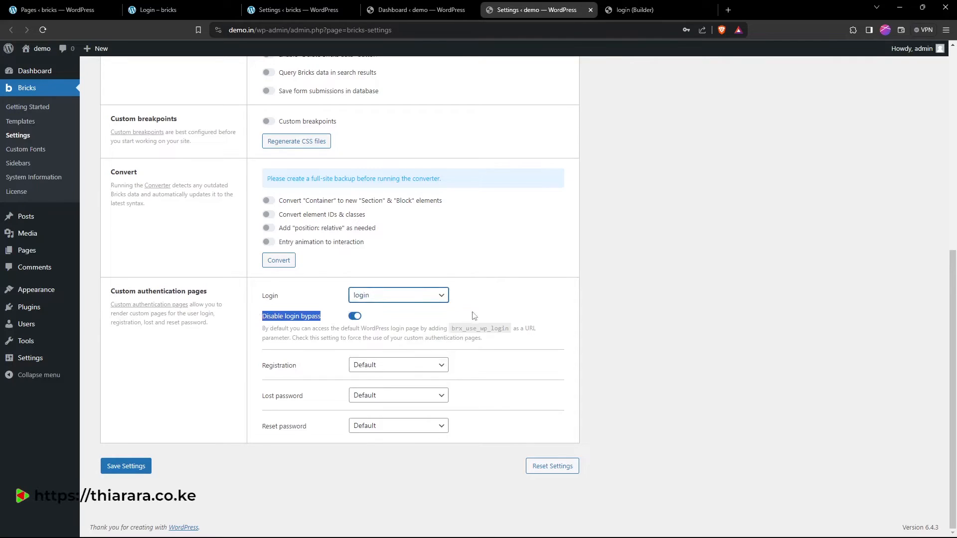
pyautogui.click(497, 305)
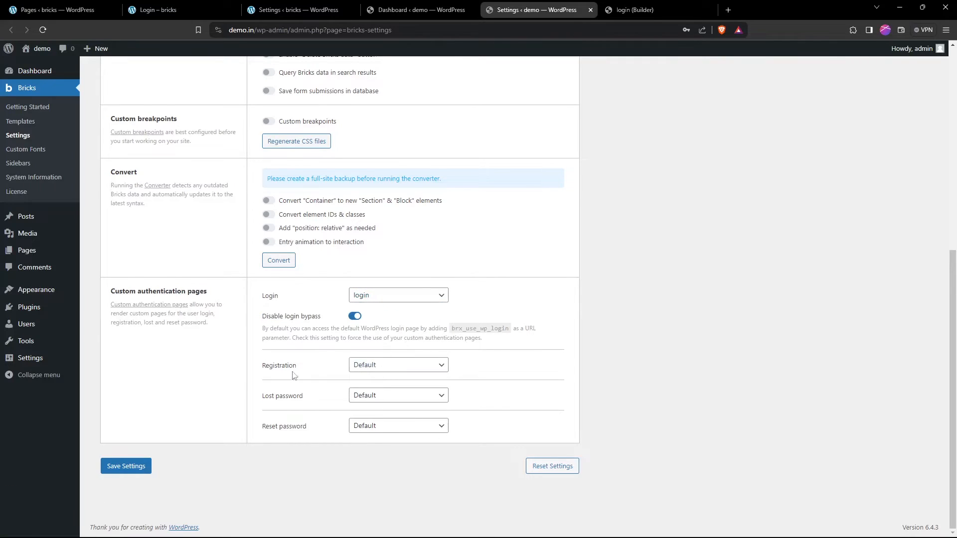
# Review the Registration, Lost password and Reset password page options and save the Bricks settings.
pyautogui.moveTo(299, 367); pyautogui.dragTo(263, 368)
pyautogui.moveTo(313, 397); pyautogui.dragTo(256, 401)
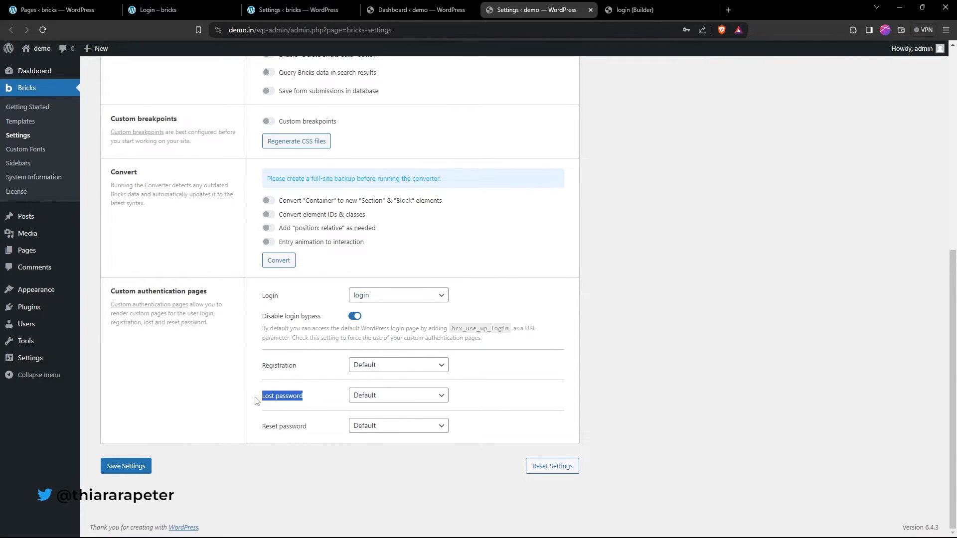
pyautogui.moveTo(312, 435); pyautogui.dragTo(259, 433)
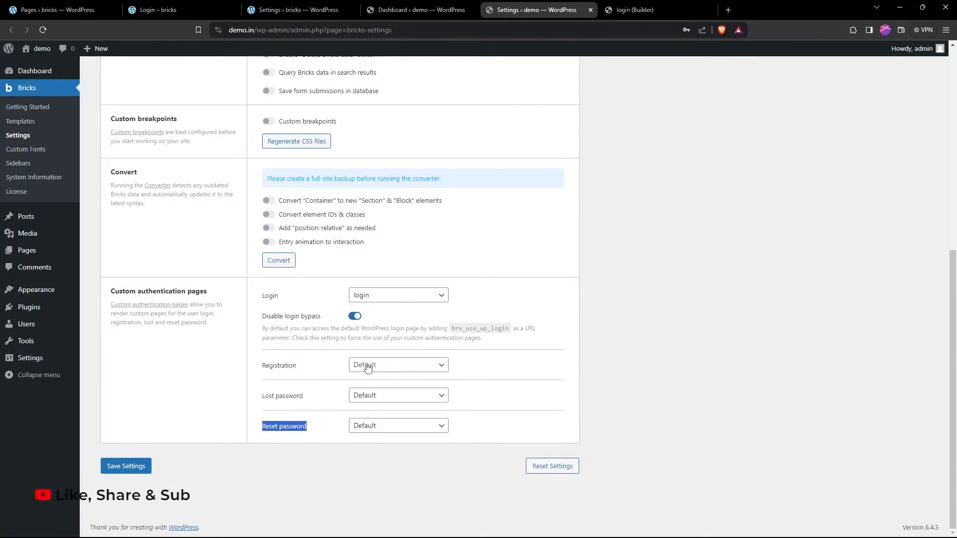
pyautogui.click(125, 466)
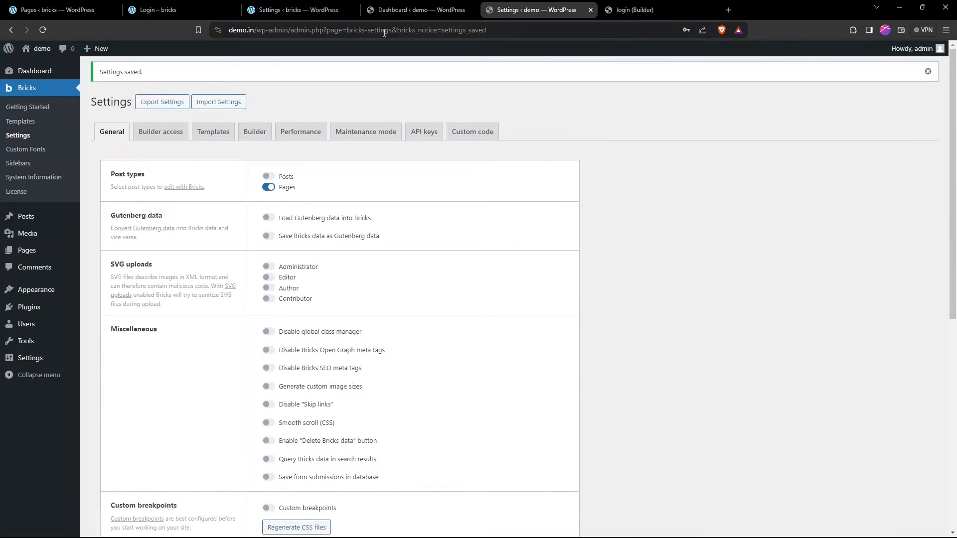
# Open the demo site in a private window and load its wp-admin address.
pyautogui.rightClick(40, 49)
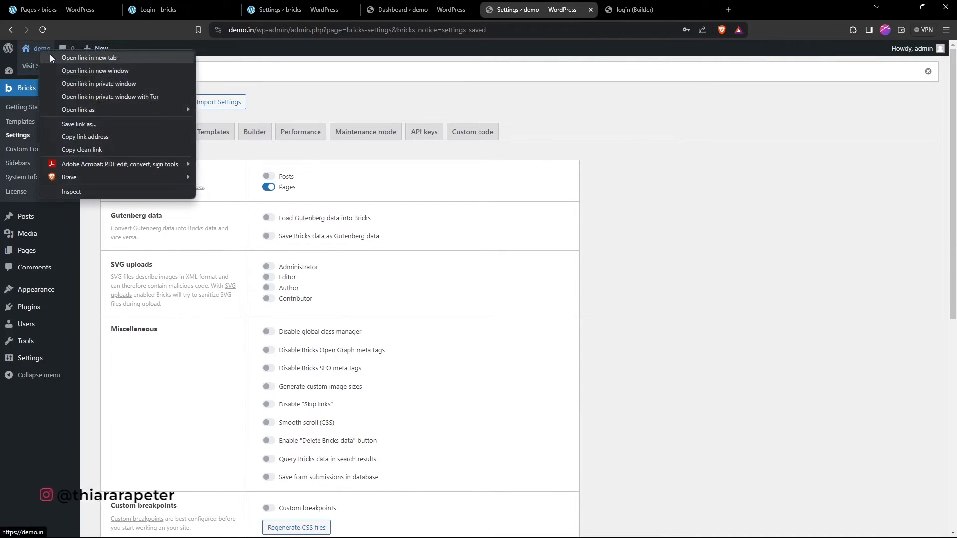
pyautogui.click(94, 84)
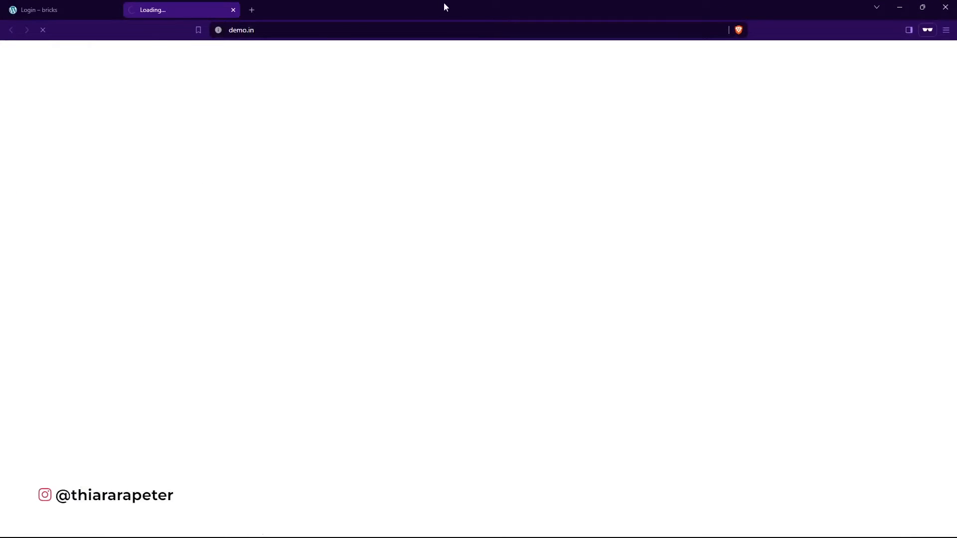
pyautogui.click(313, 36)
pyautogui.click(313, 36)
pyautogui.write('//')
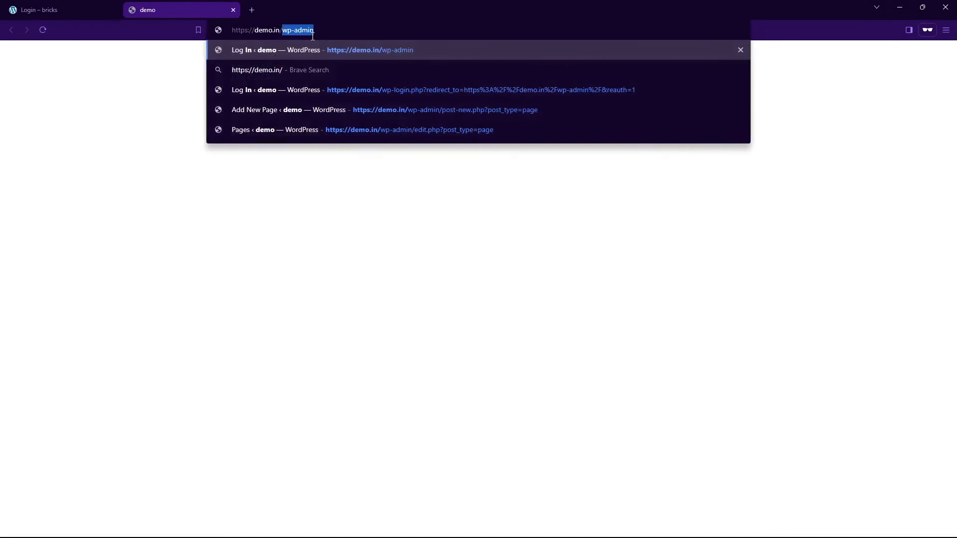
pyautogui.press('Return')
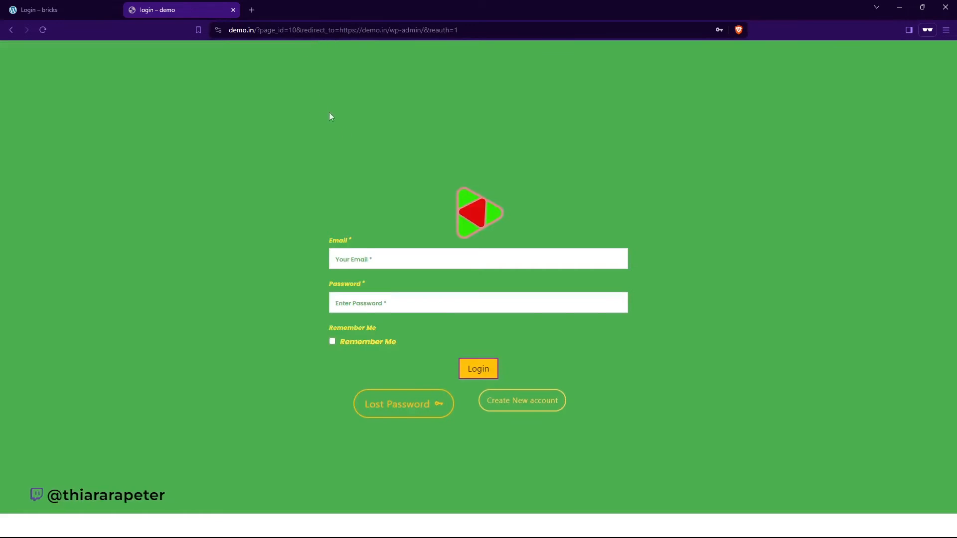
# Try to log in through the custom form with the saved admin credentials and check the Email and Password fields.
pyautogui.click(393, 271)
pyautogui.click(411, 292)
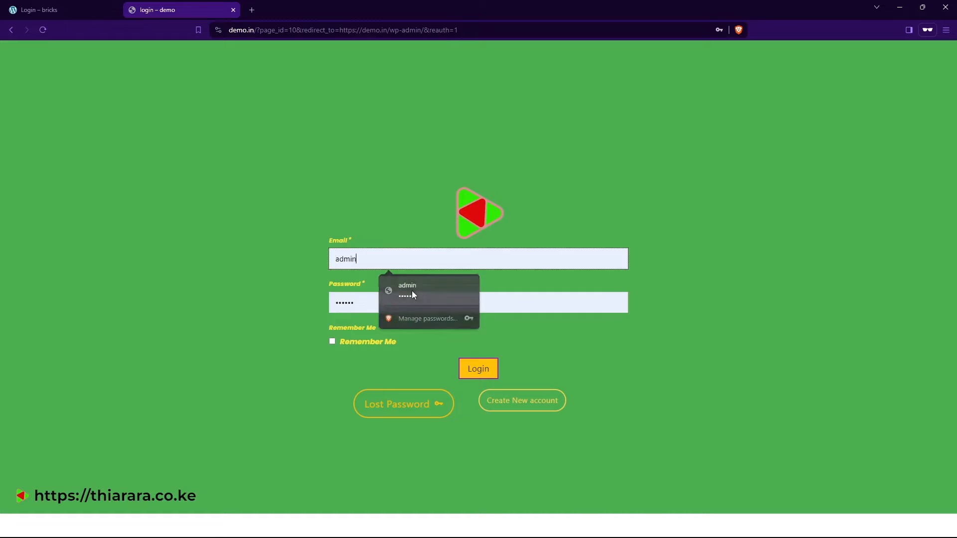
pyautogui.click(474, 373)
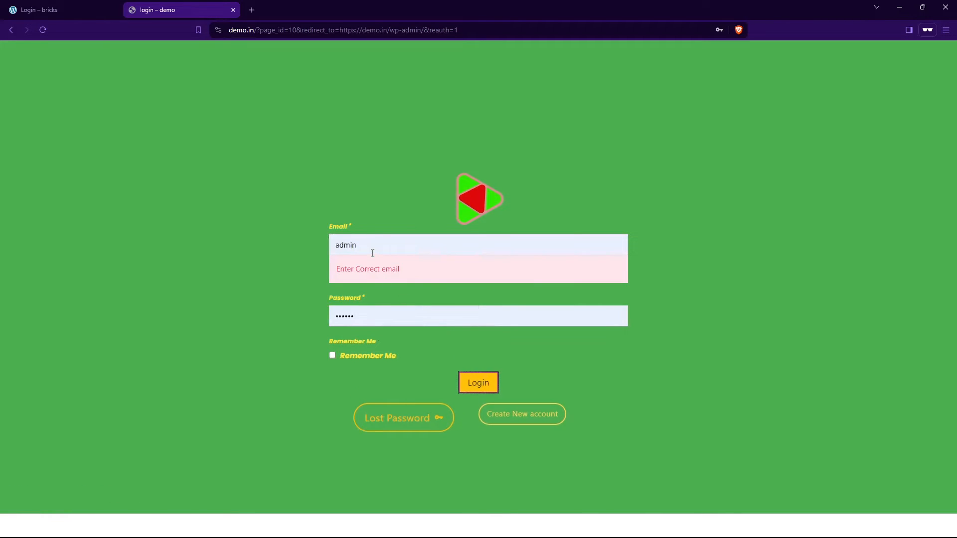
pyautogui.click(363, 314)
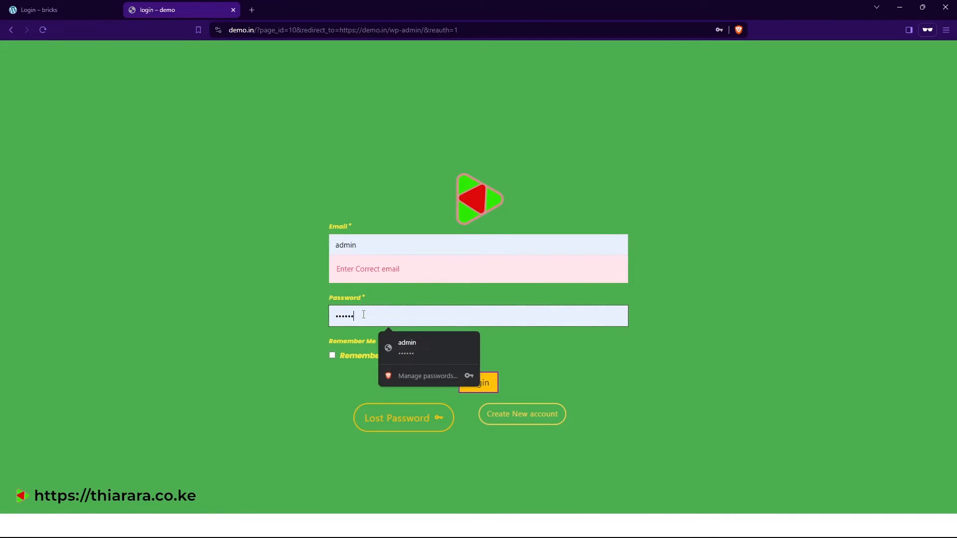
pyautogui.click(372, 249)
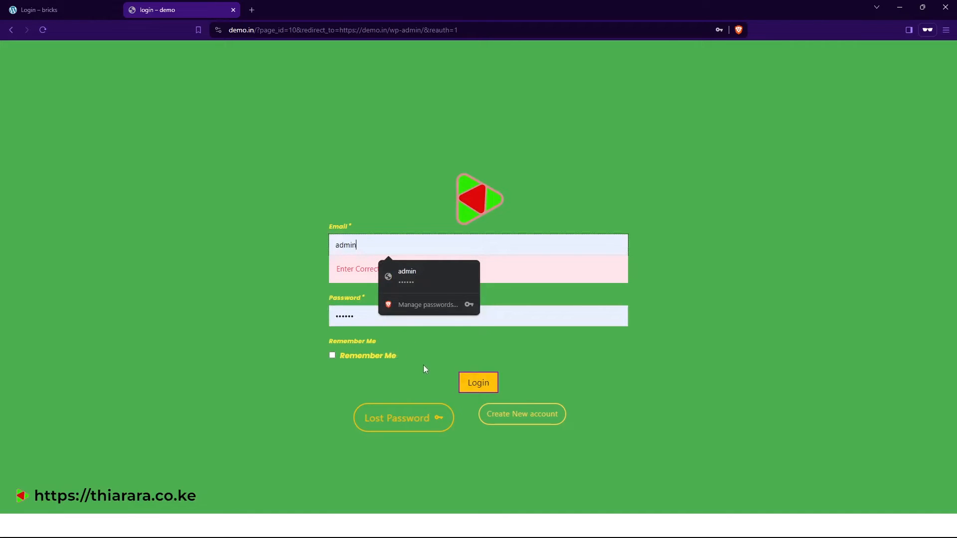
# Switch to the regular browser window, open the admin user's profile and copy the account's email address.
pyautogui.moveTo(480, 533)
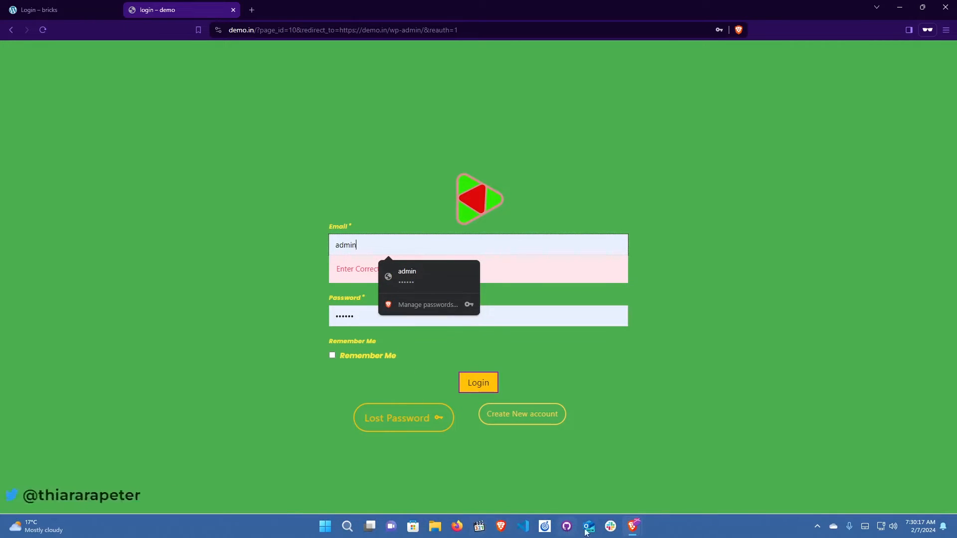
pyautogui.moveTo(632, 526)
pyautogui.click(571, 486)
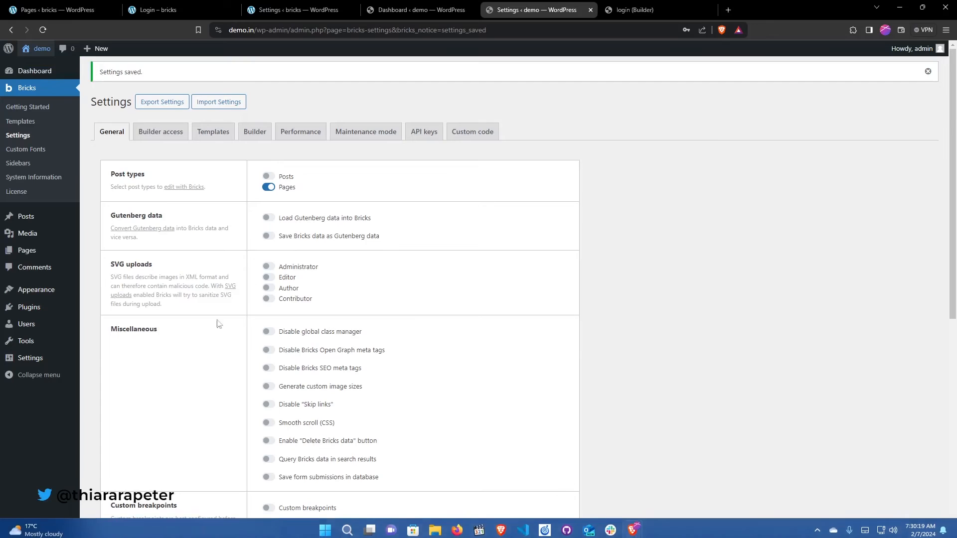
pyautogui.moveTo(30, 329)
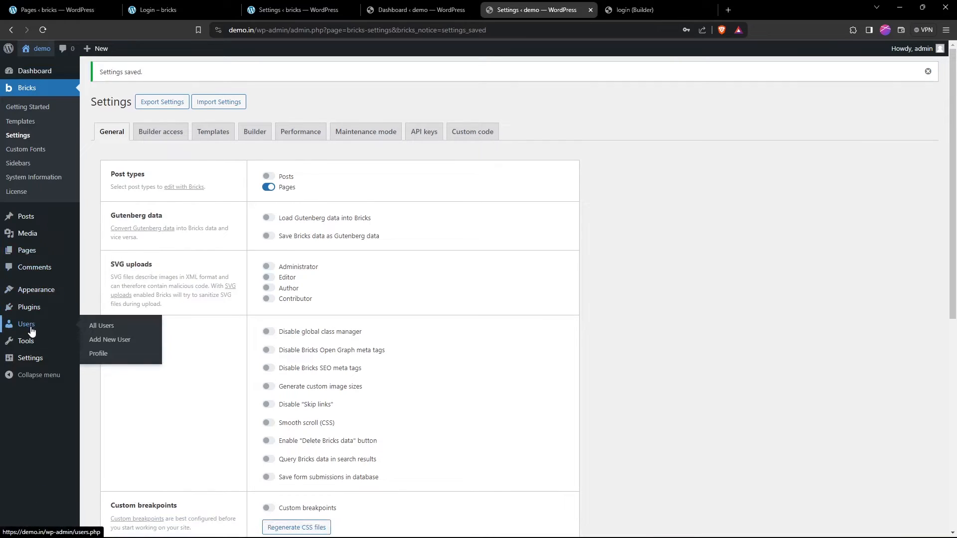
pyautogui.click(82, 332)
pyautogui.click(139, 159)
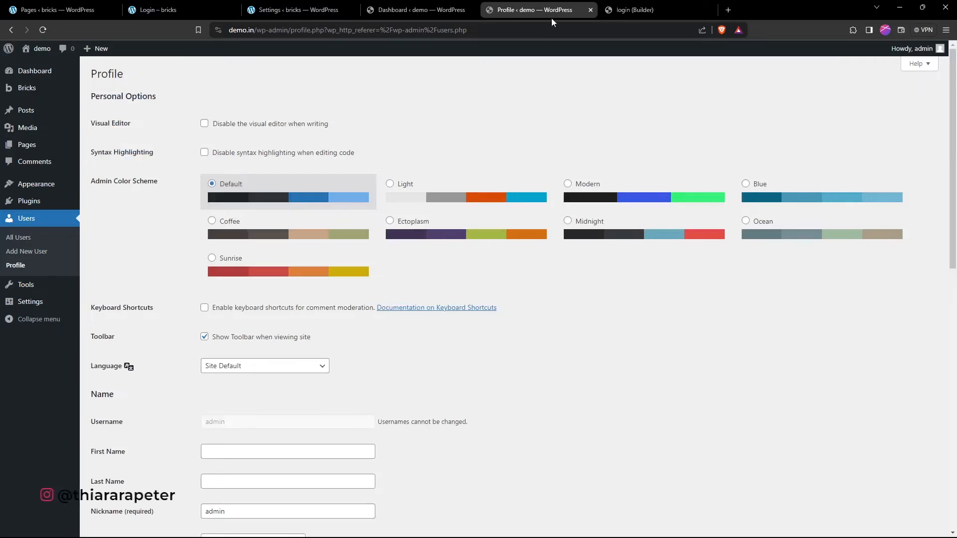
pyautogui.scroll(-5, 240, 321)
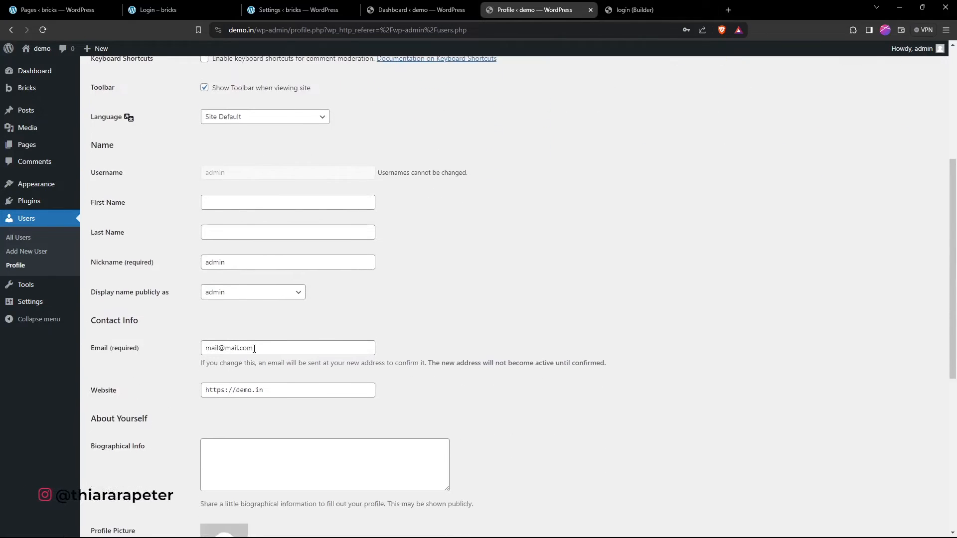
pyautogui.click(252, 347)
pyautogui.moveTo(252, 348); pyautogui.dragTo(203, 348)
pyautogui.rightClick(207, 348)
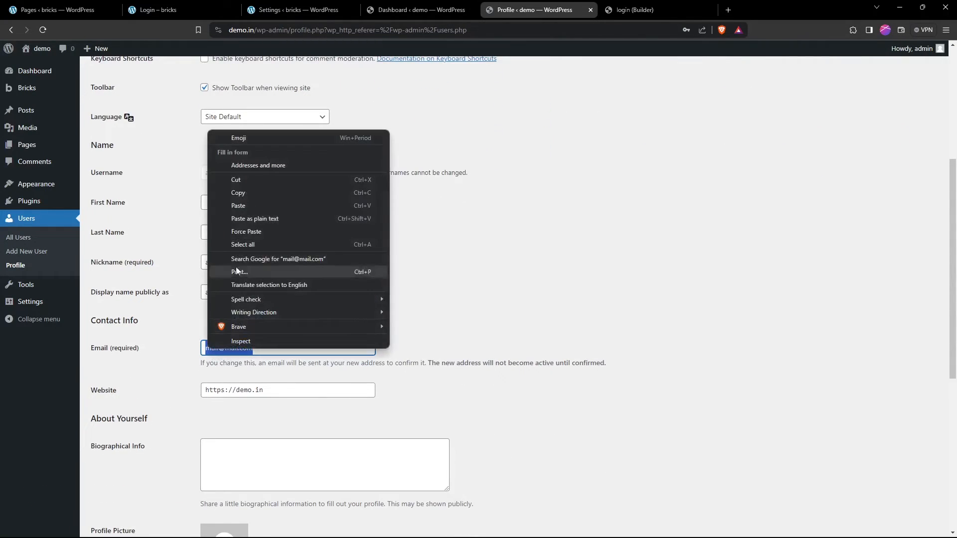
pyautogui.click(243, 193)
# Return to the private window and replace the login form's Email entry with the copied email address.
pyautogui.moveTo(599, 527)
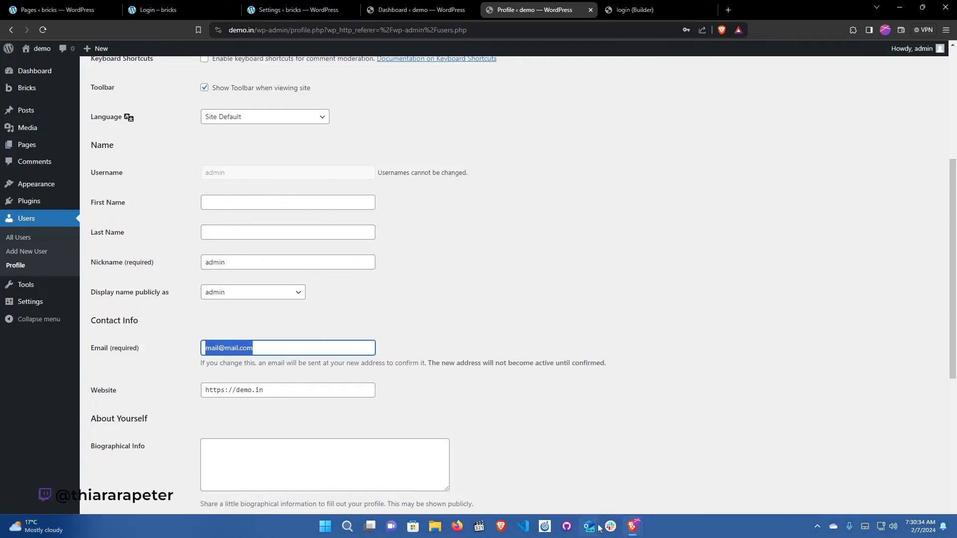
pyautogui.moveTo(634, 526)
pyautogui.click(685, 451)
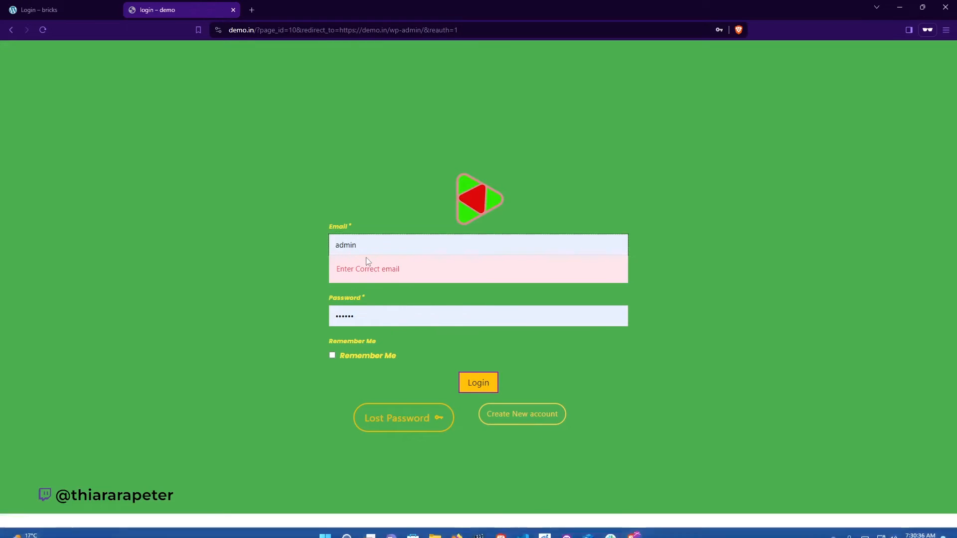
pyautogui.moveTo(364, 249); pyautogui.dragTo(294, 254)
pyautogui.hotkey('ctrl', 'v')
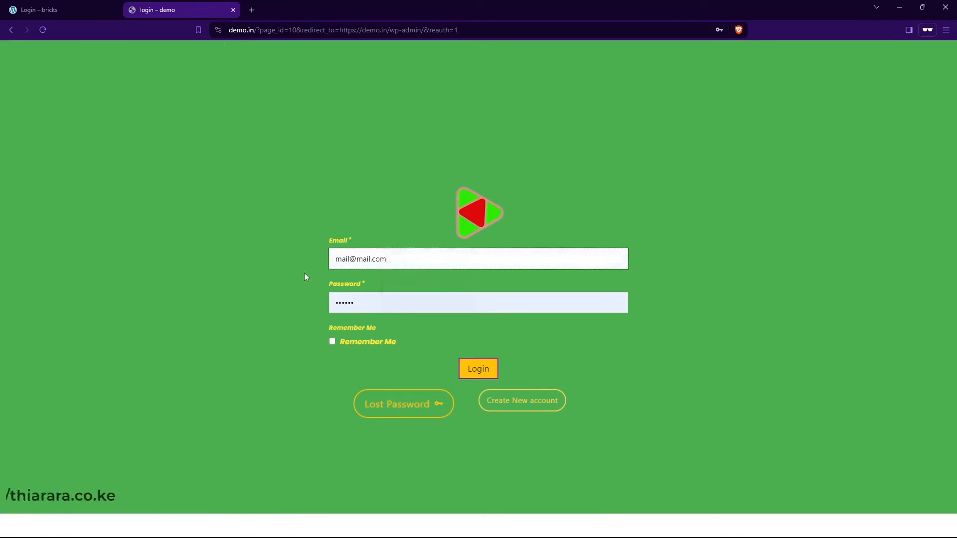
# Try to log in with a different, manually entered account password.
pyautogui.moveTo(389, 302); pyautogui.dragTo(322, 309)
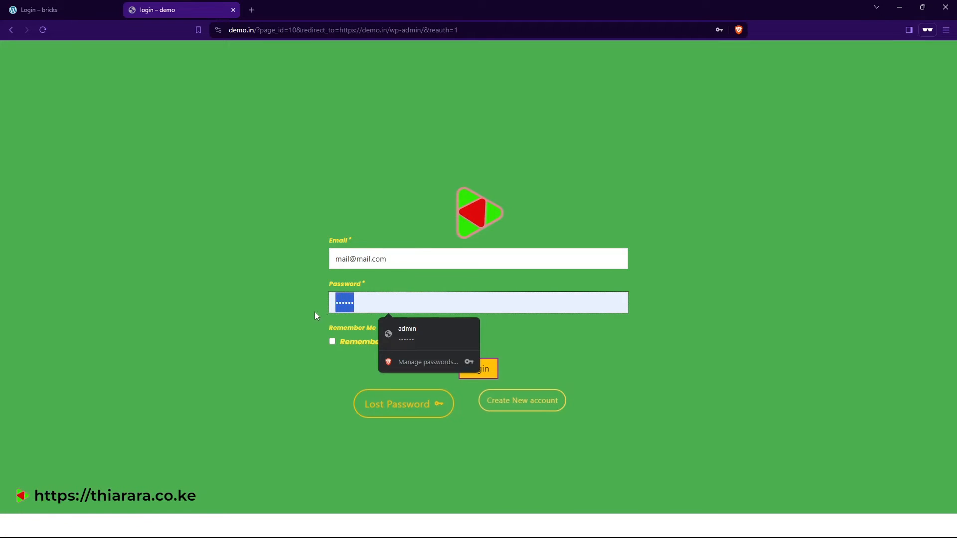
pyautogui.write('•••••')
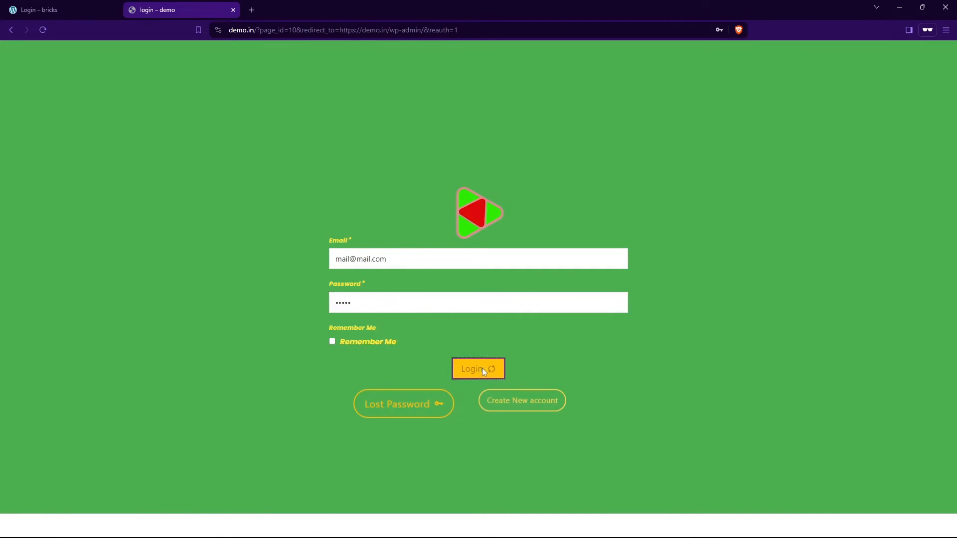
pyautogui.click(481, 370)
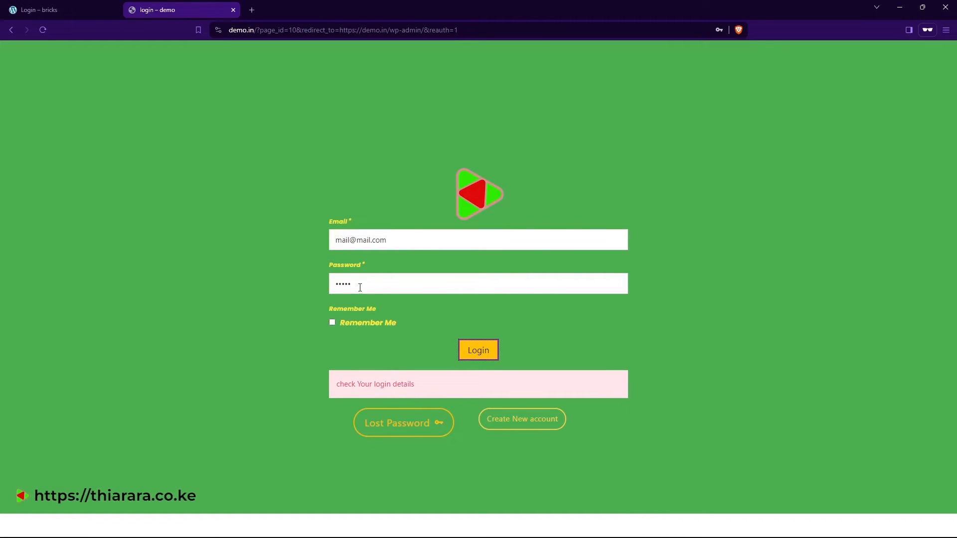
# Replace the Password entry with the saved account password and log in to the demo site.
pyautogui.moveTo(359, 287); pyautogui.dragTo(315, 292)
pyautogui.press('BackSpace')
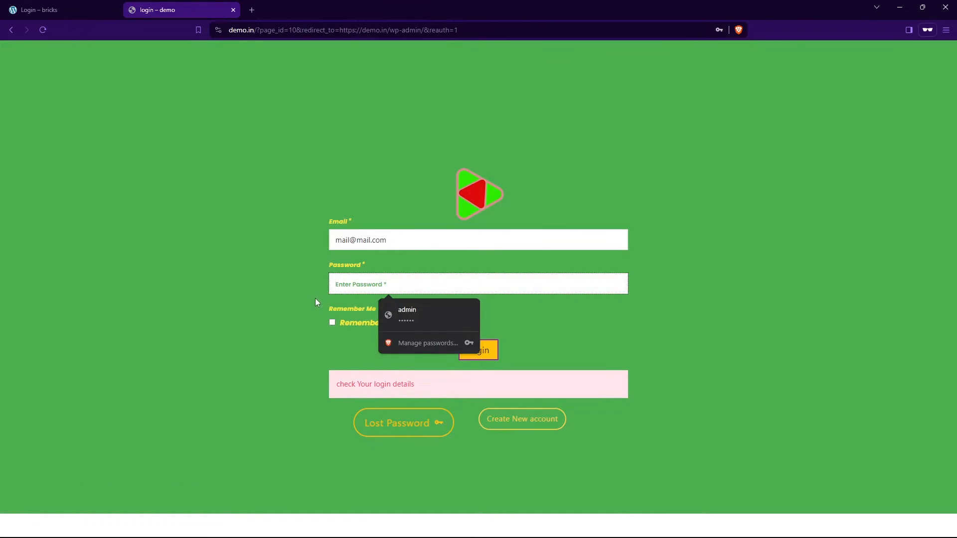
pyautogui.click(421, 316)
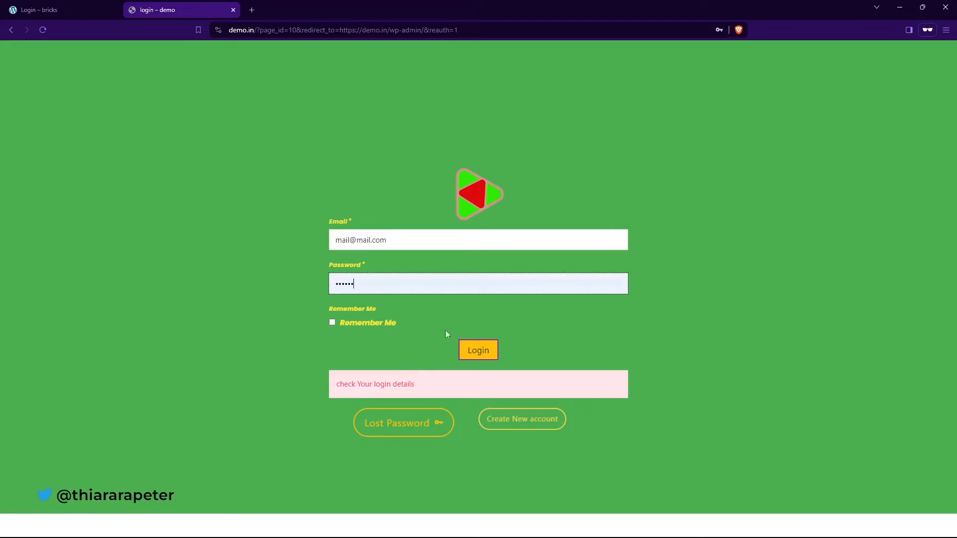
pyautogui.click(483, 356)
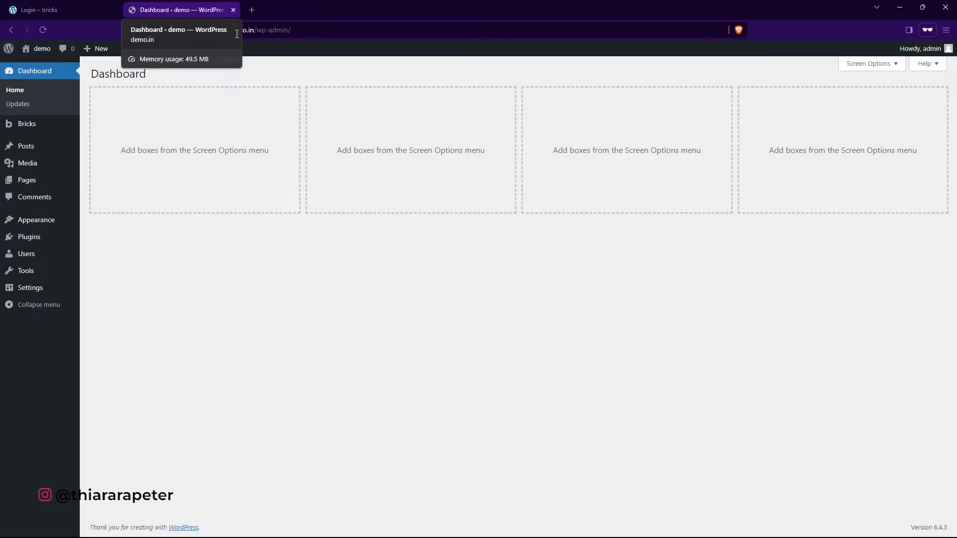
# Try to open demo.in/login as the login address and examine the page that loads.
pyautogui.moveTo(293, 30); pyautogui.dragTo(250, 39)
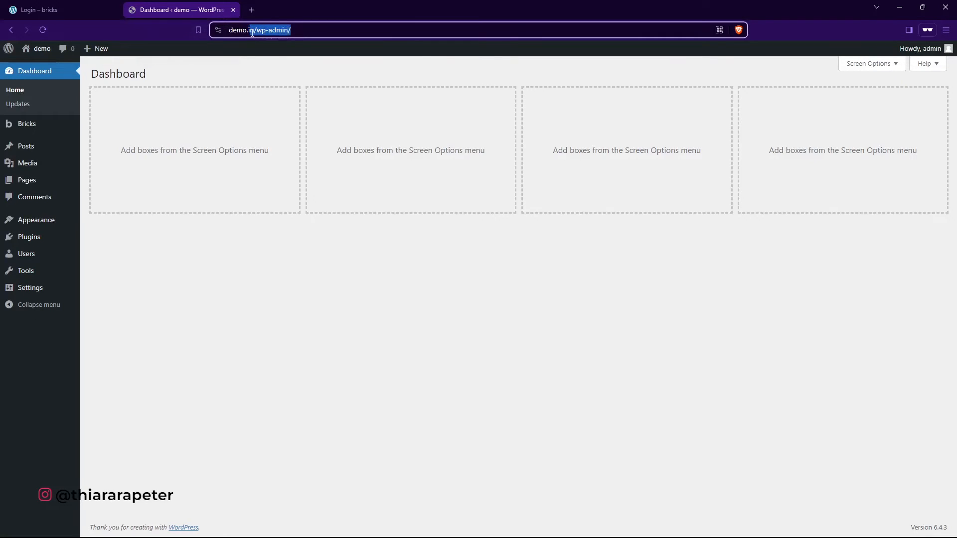
pyautogui.press('BackSpace')
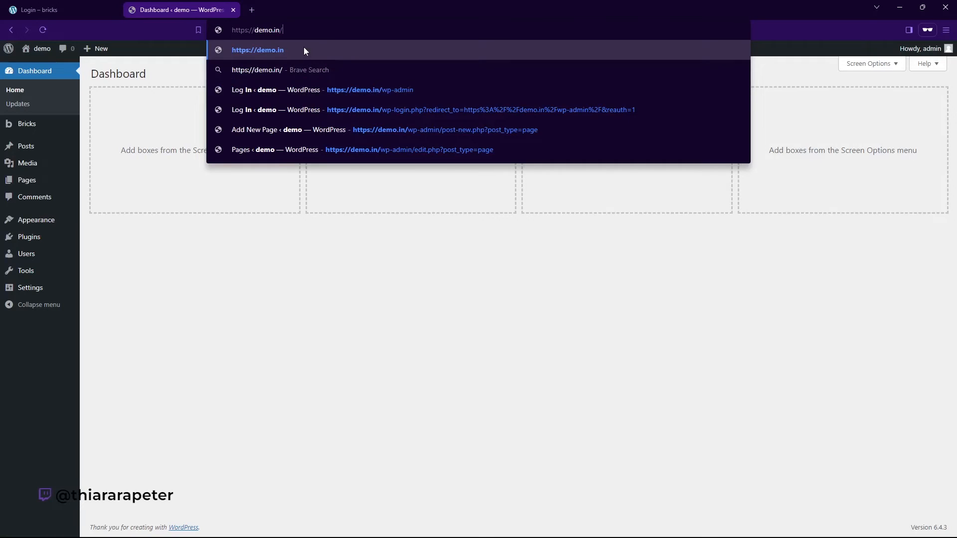
pyautogui.write('logi')
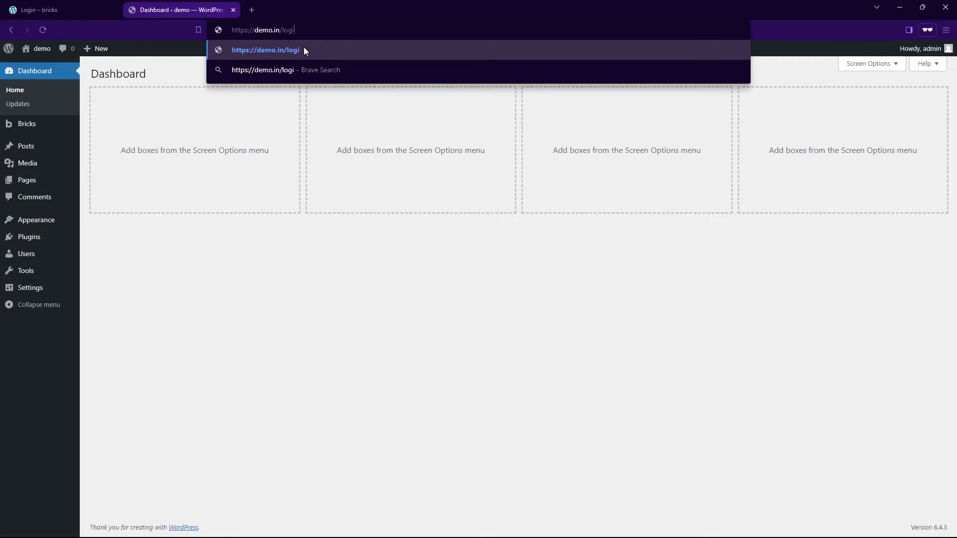
pyautogui.write('n')
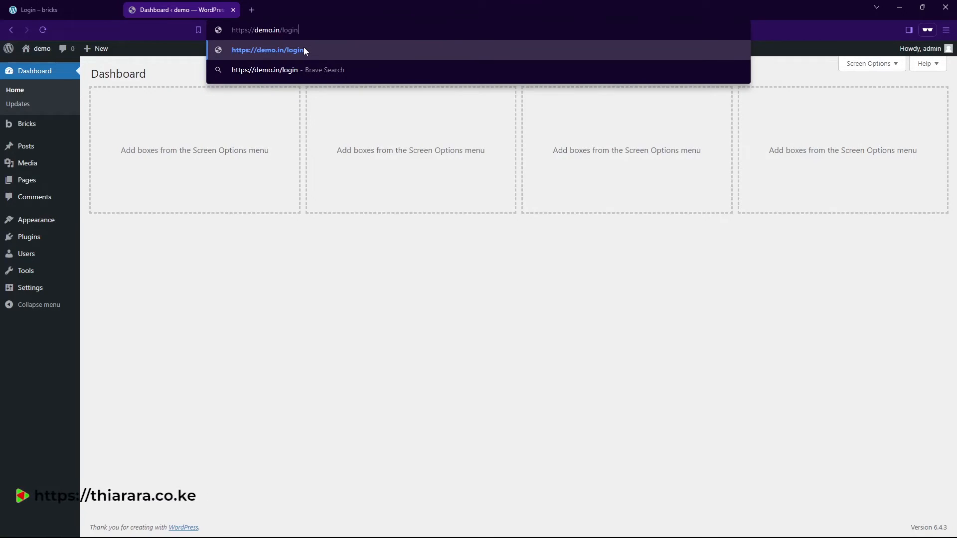
pyautogui.press('Return')
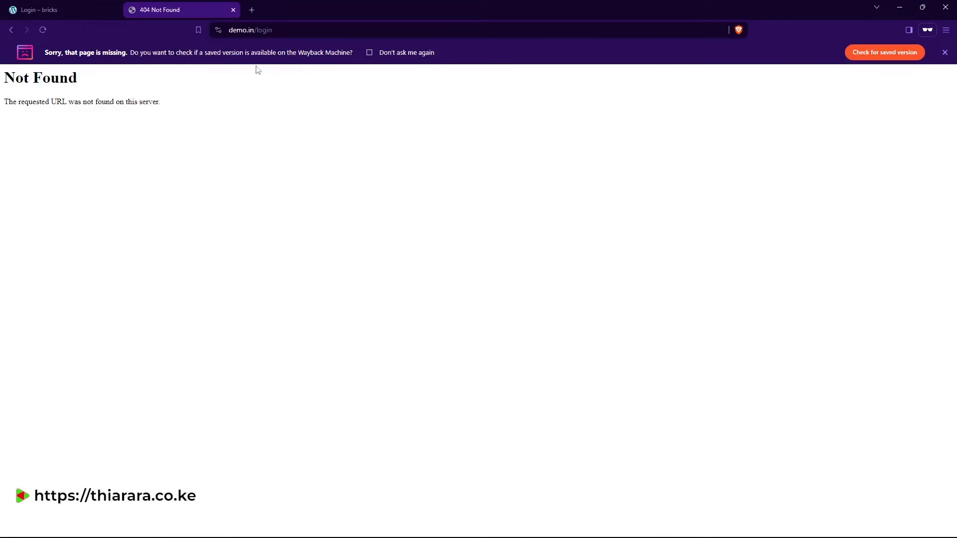
pyautogui.moveTo(181, 104); pyautogui.dragTo(206, 47)
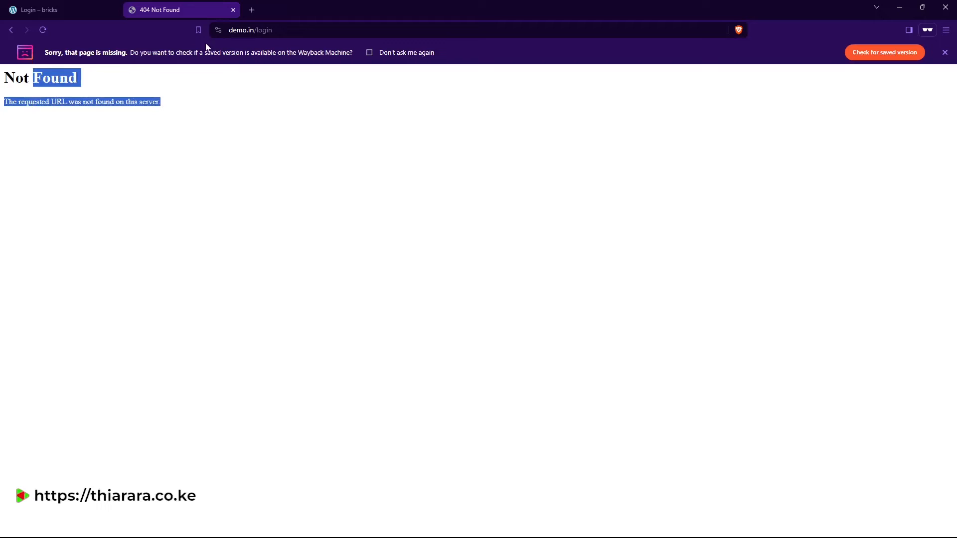
# Replace the login path in the address with wp-admin and open the demo site's dashboard.
pyautogui.click(271, 32)
pyautogui.press('End')
pyautogui.press('BackSpace')
pyautogui.press('BackSpace')
pyautogui.press('BackSpace')
pyautogui.press('BackSpace')
pyautogui.press('BackSpace')
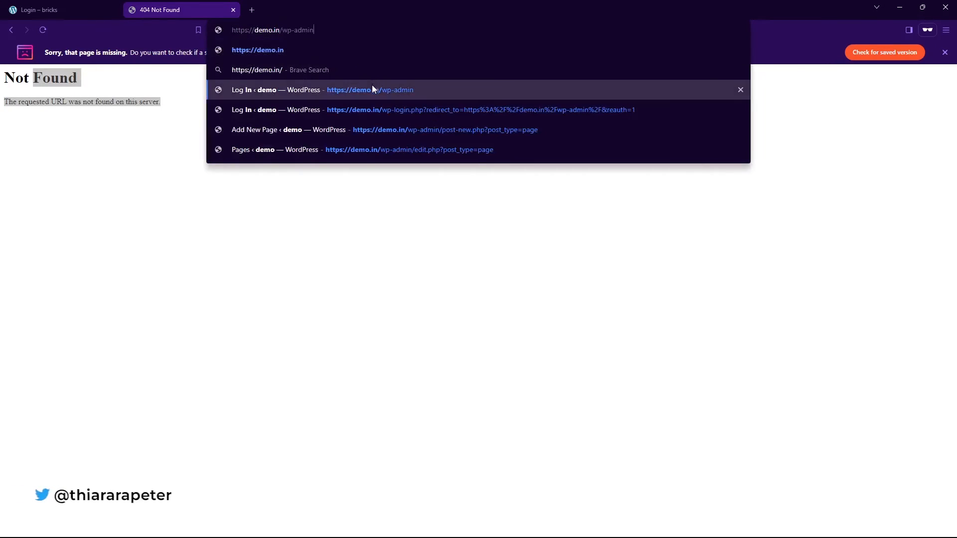
pyautogui.click(371, 86)
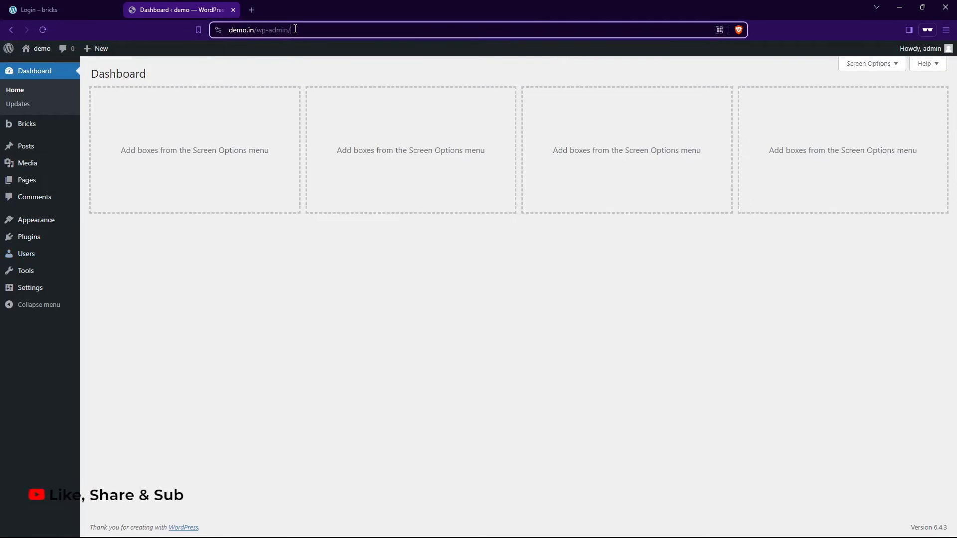
# Re-enter wp-admin after demo.in/ in the address and load the dashboard again.
pyautogui.doubleClick(259, 34)
pyautogui.press('BackSpace')
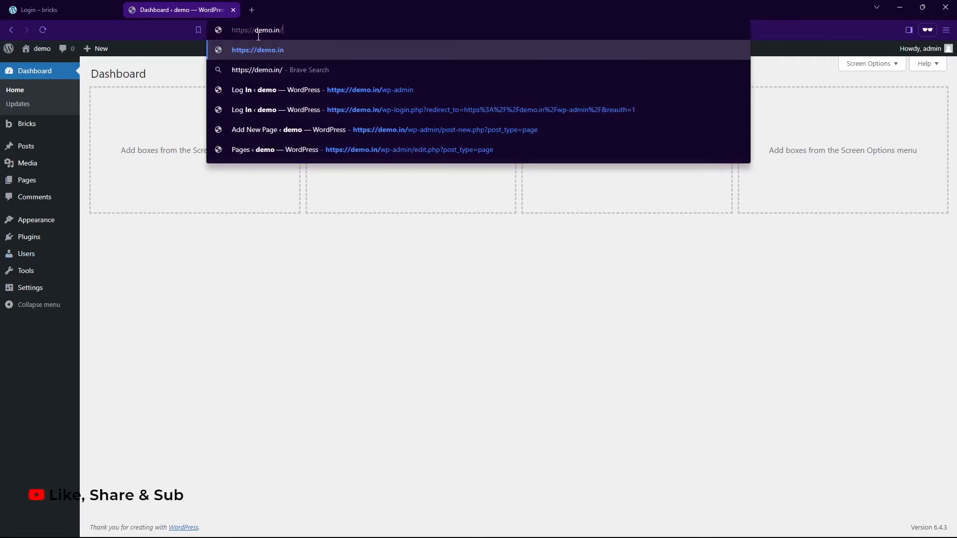
pyautogui.write('wp-admin')
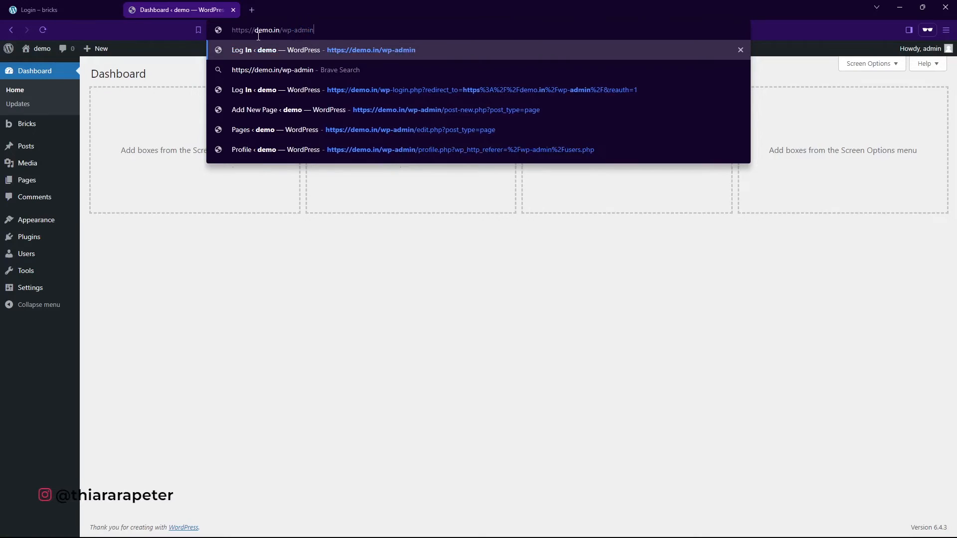
pyautogui.press('Return')
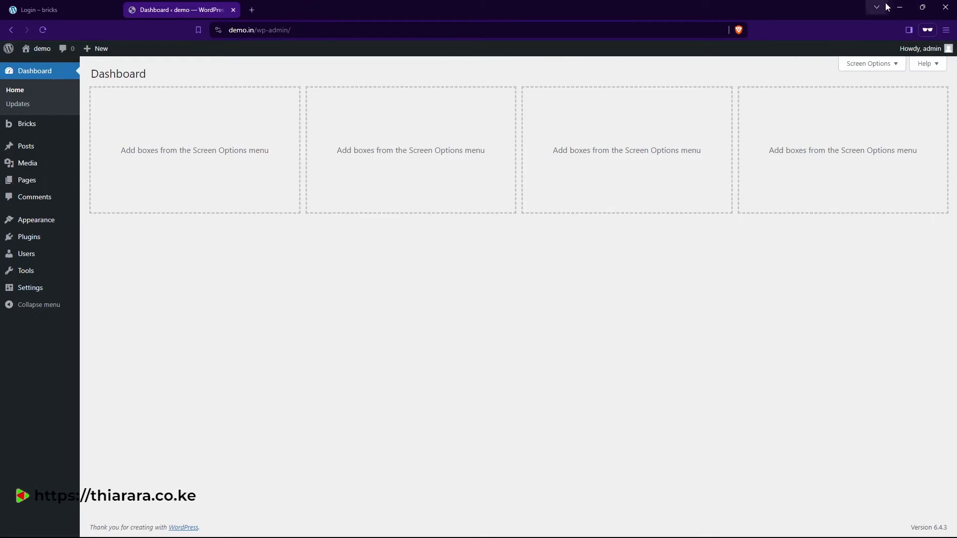
# Minimize the private window and view the bricks site's Login page in the regular browser window.
pyautogui.click(907, 6)
pyautogui.click(158, 10)
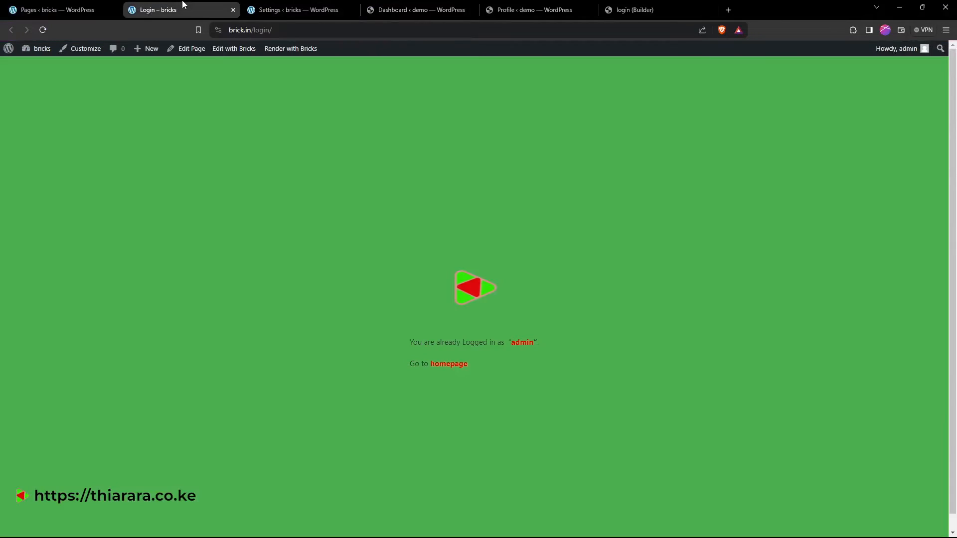
# Return to the demo site's login page in the Bricks builder and add a new section below the login form's section.
pyautogui.moveTo(403, 328); pyautogui.dragTo(554, 383)
pyautogui.click(637, 9)
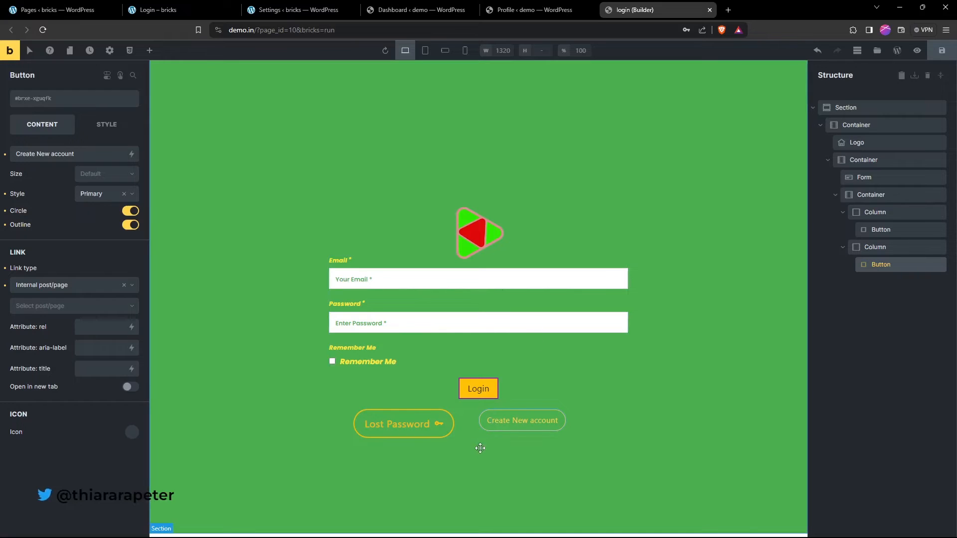
pyautogui.click(149, 51)
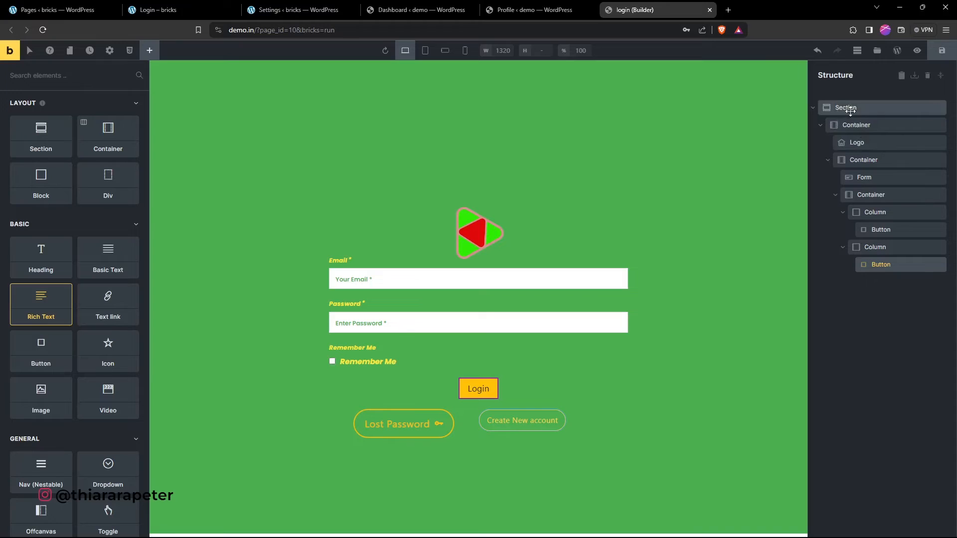
pyautogui.click(72, 133)
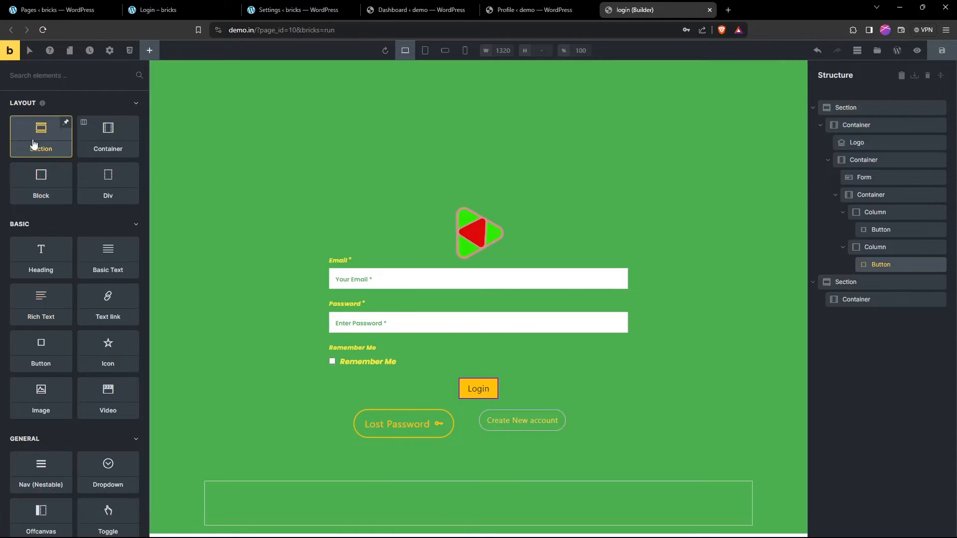
# Add a Rich Text element inside the new section's container.
pyautogui.click(853, 298)
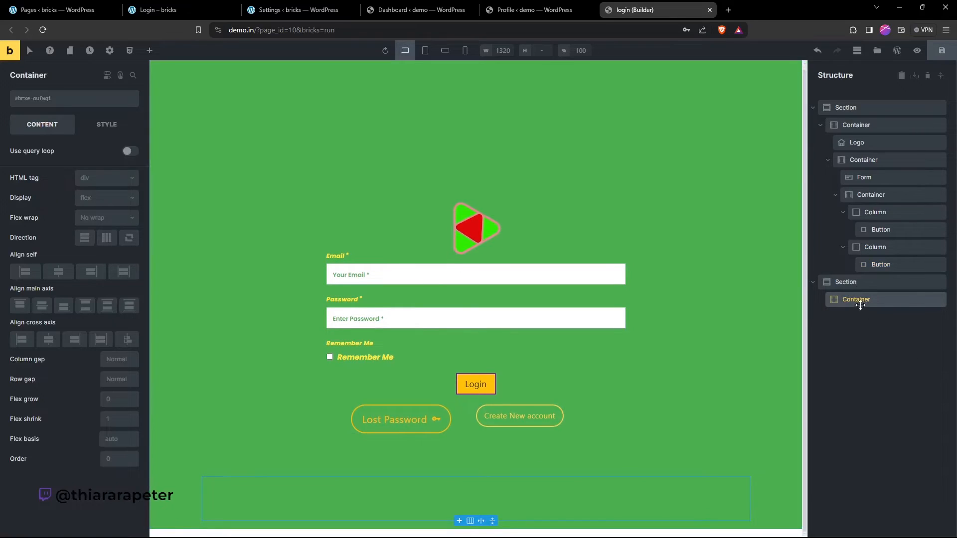
pyautogui.click(149, 50)
pyautogui.moveTo(50, 303); pyautogui.dragTo(916, 315)
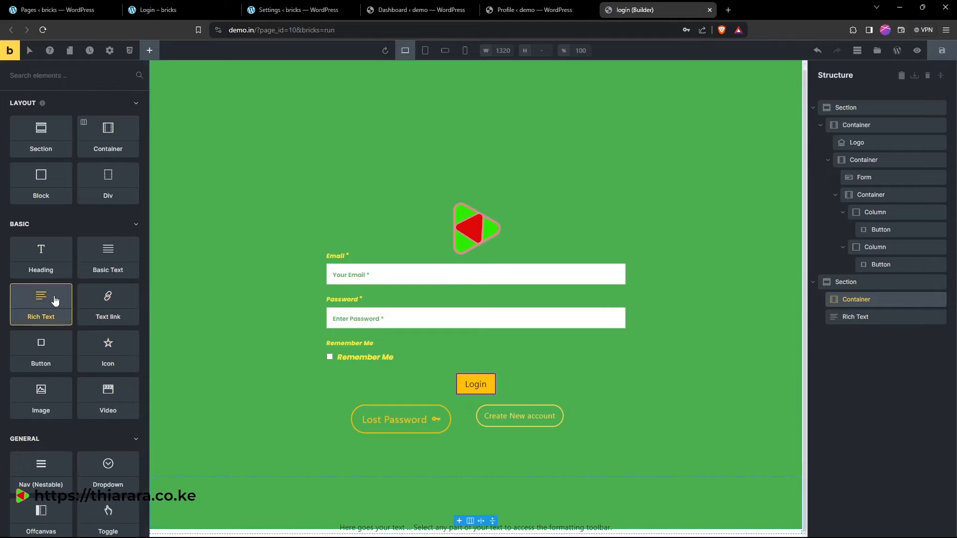
pyautogui.click(41, 304)
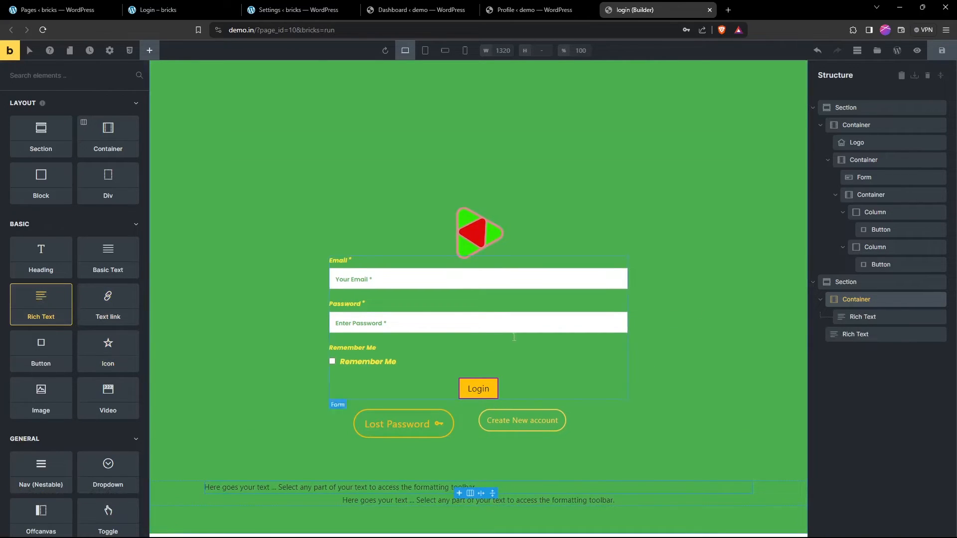
# Delete the extra Rich Text element that sits outside the new section's container.
pyautogui.click(862, 314)
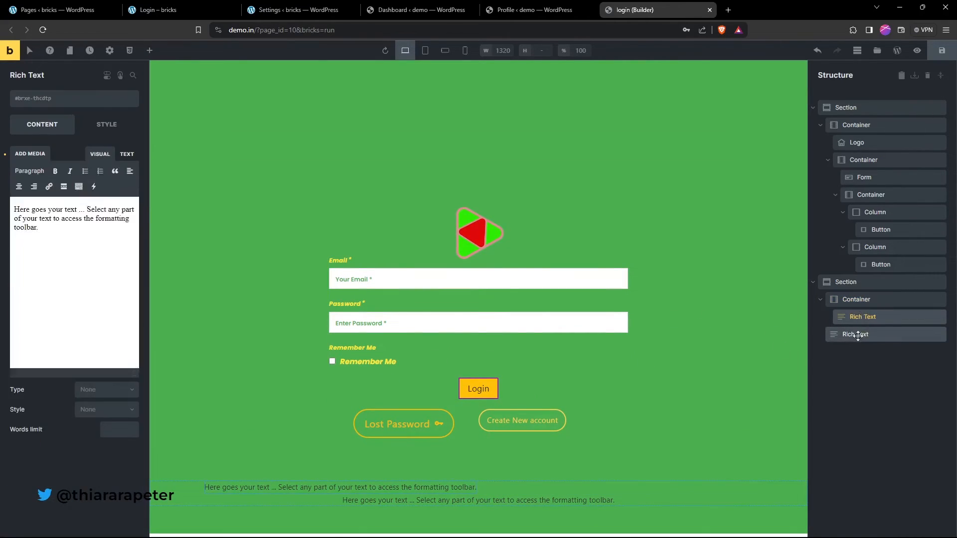
pyautogui.click(855, 334)
pyautogui.rightClick(842, 334)
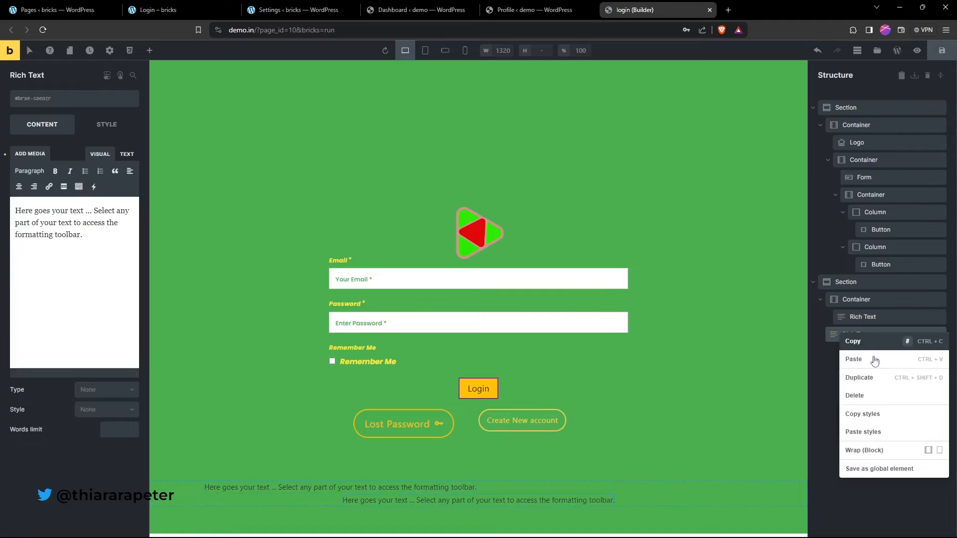
pyautogui.click(855, 395)
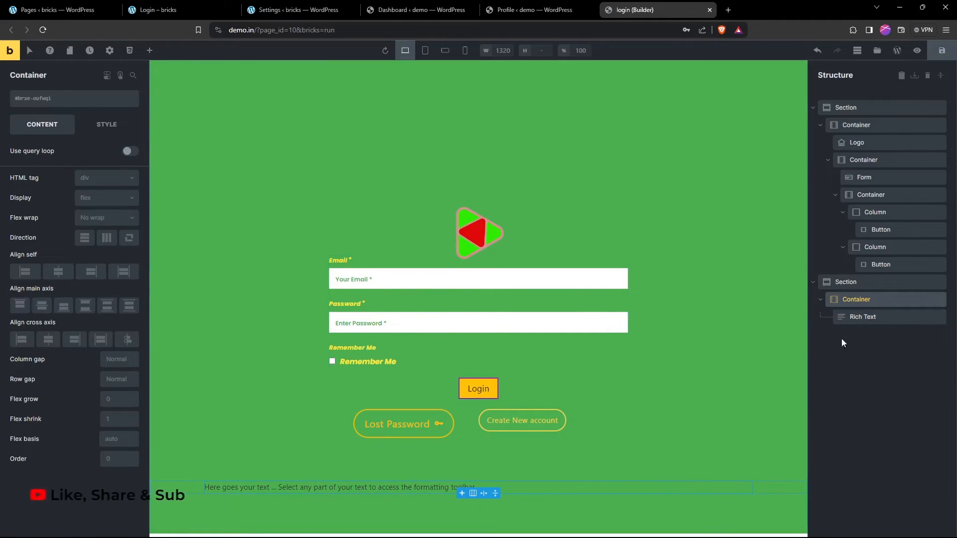
# Replace the Rich Text element's placeholder with the text: You are logged in as ".
pyautogui.click(840, 316)
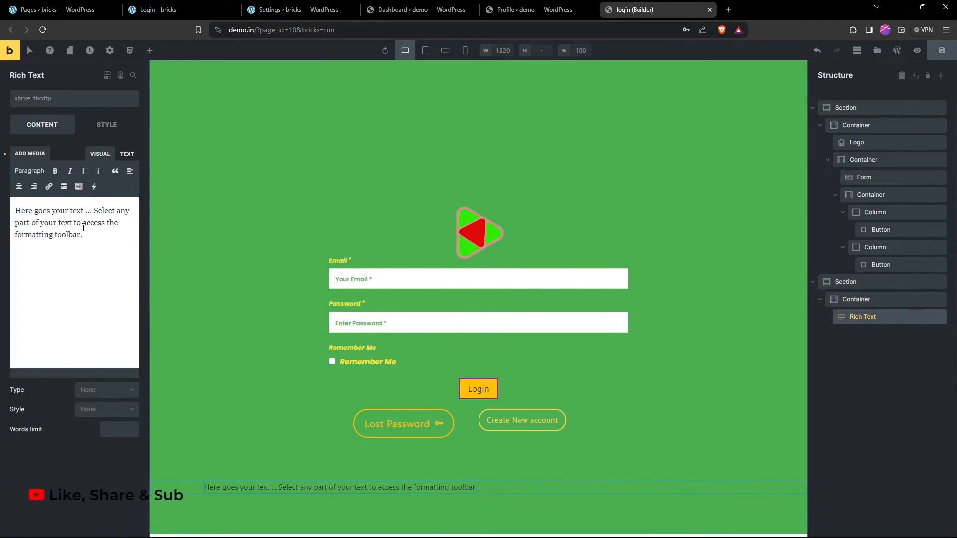
pyautogui.doubleClick(74, 234)
pyautogui.tripleClick(54, 207)
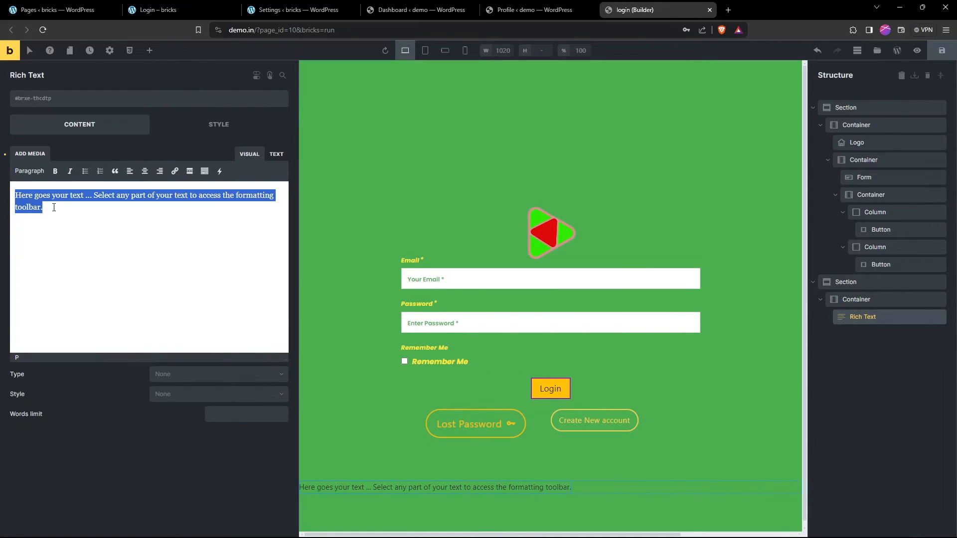
pyautogui.press('BackSpace')
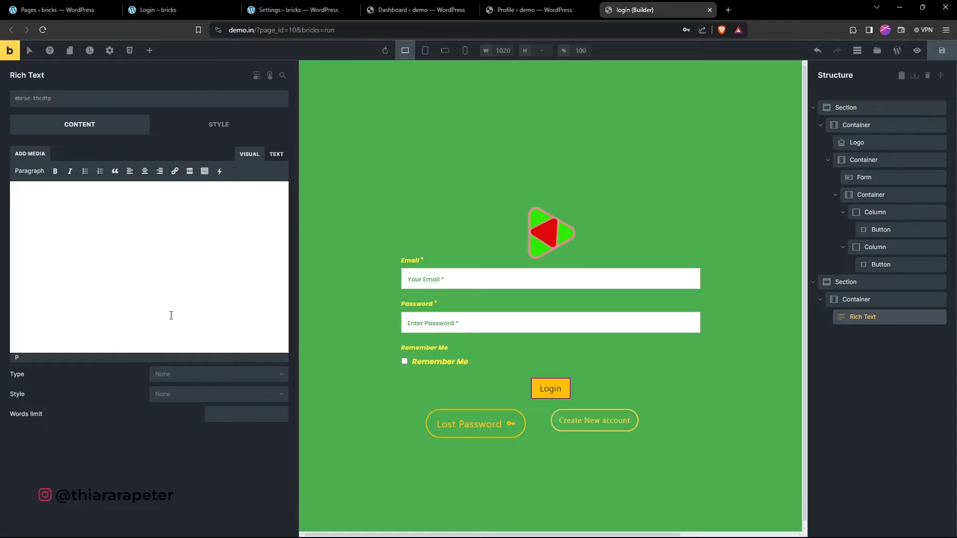
pyautogui.write('You are logged in as "')
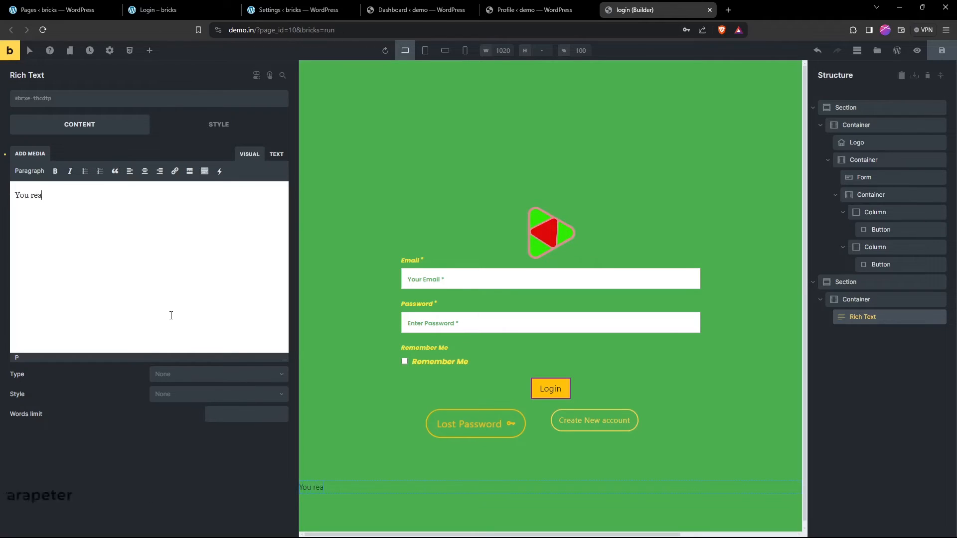
# Insert the user profile's Username dynamic tag after the opening quotation mark and close the quotation.
pyautogui.click(219, 172)
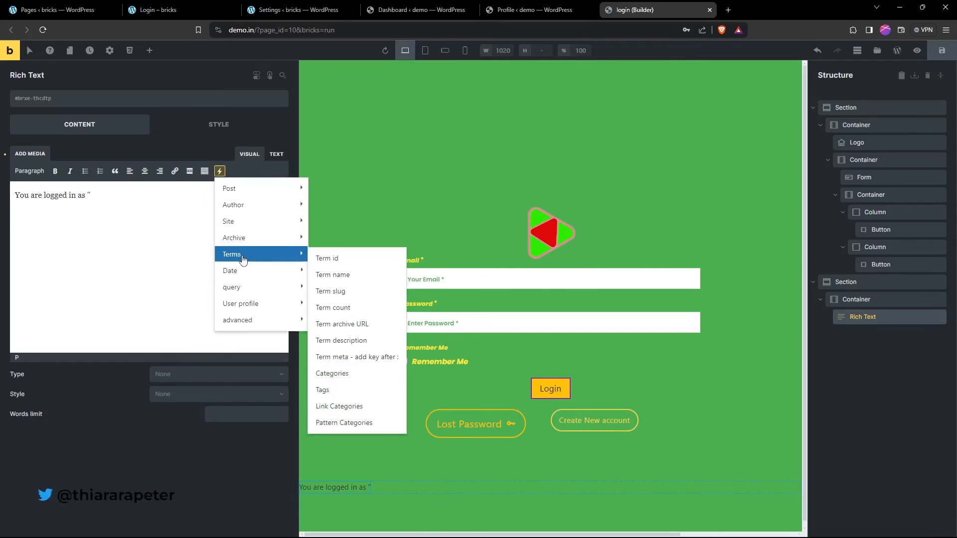
pyautogui.moveTo(245, 285)
pyautogui.moveTo(280, 309)
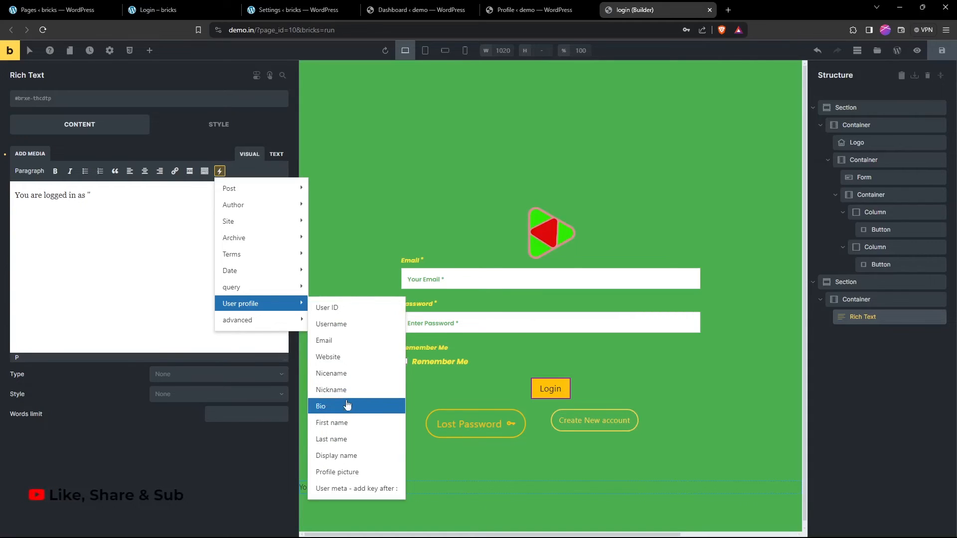
pyautogui.click(341, 324)
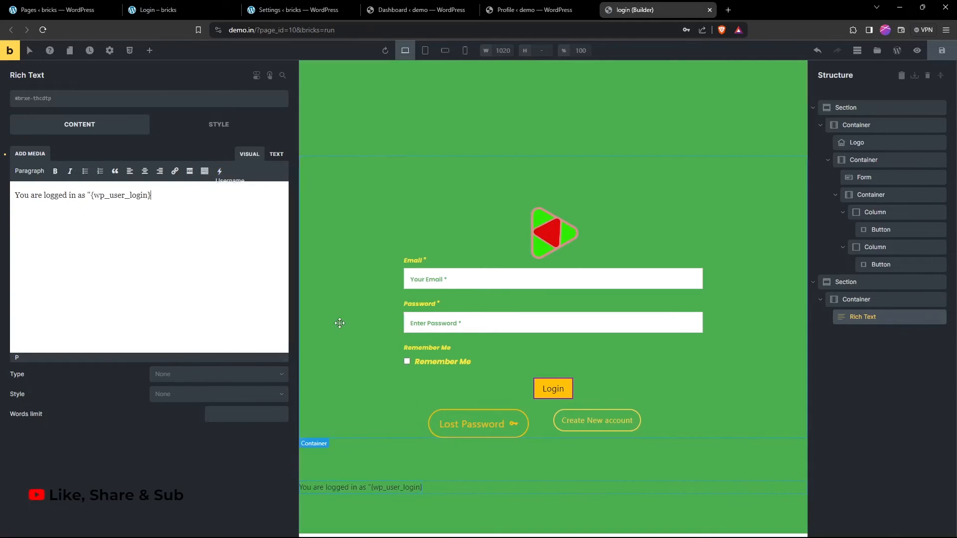
pyautogui.write('"')
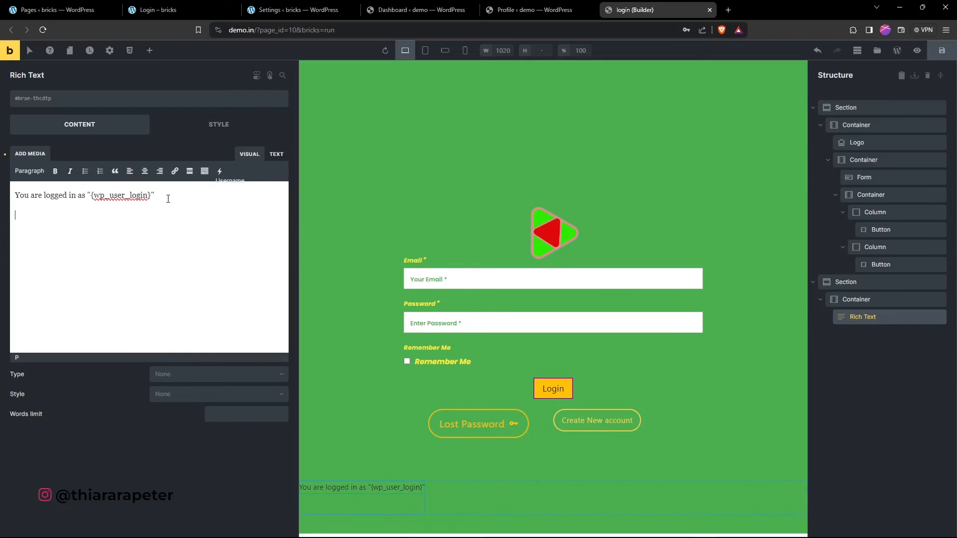
# Add a second paragraph reading "Open Homepage" below the logged-in message.
pyautogui.press('Return')
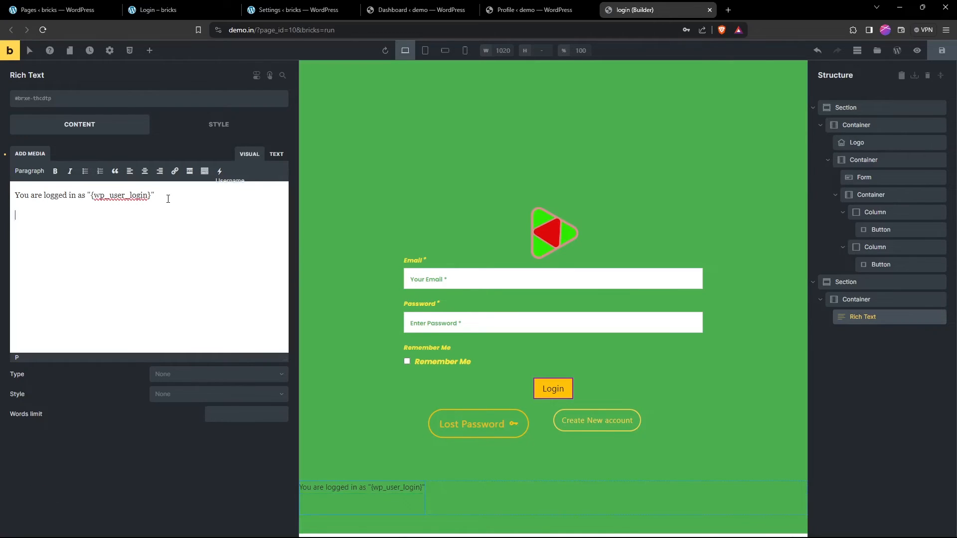
pyautogui.write('Open ')
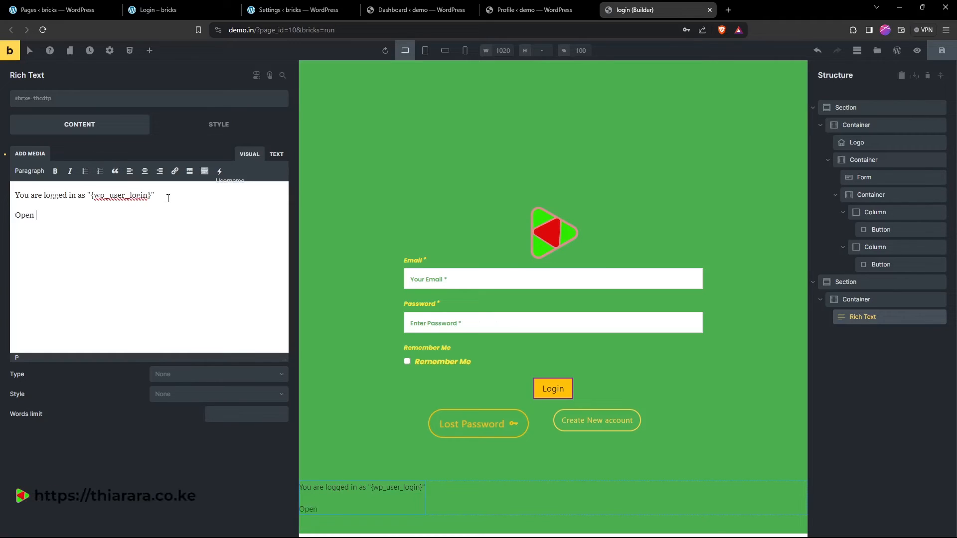
pyautogui.write('Home')
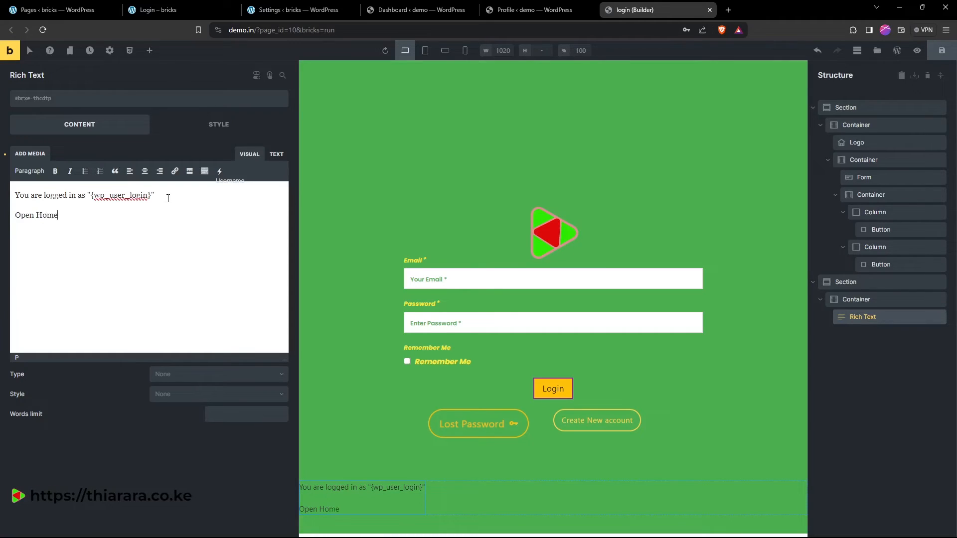
pyautogui.write('page')
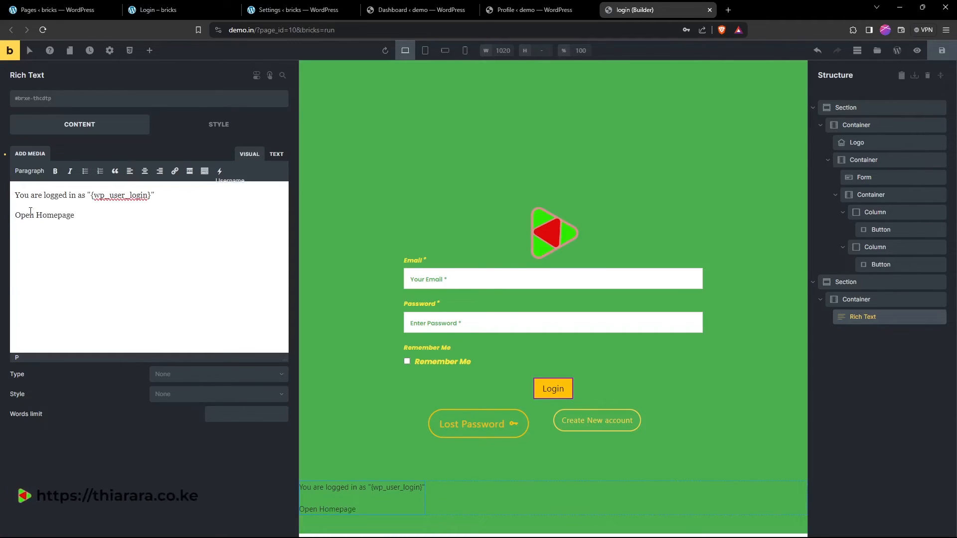
pyautogui.moveTo(75, 216); pyautogui.dragTo(53, 218)
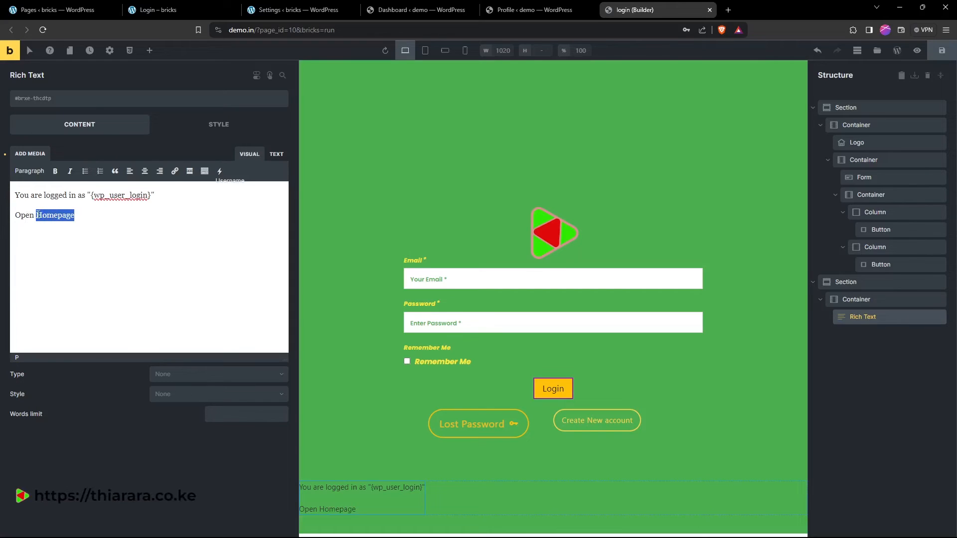
pyautogui.click(174, 171)
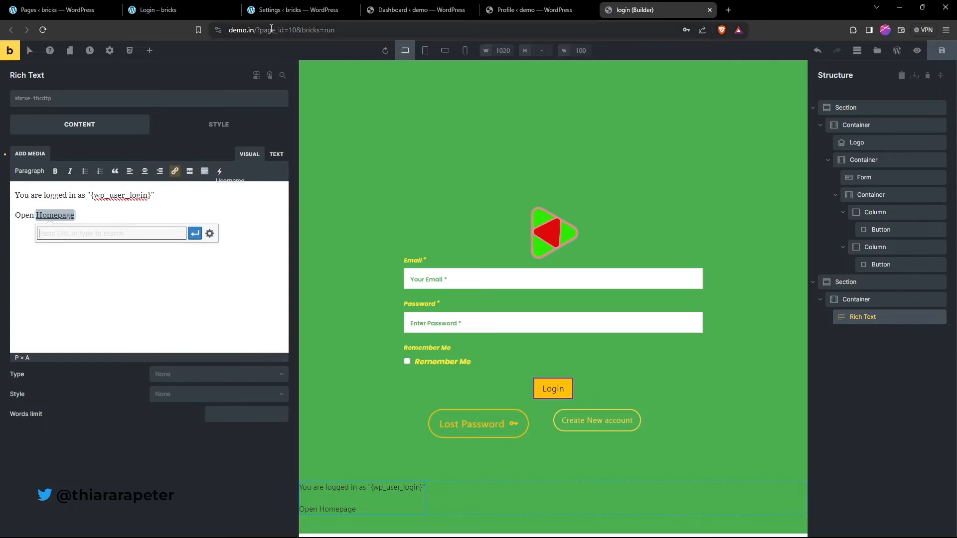
pyautogui.moveTo(251, 30); pyautogui.dragTo(223, 30)
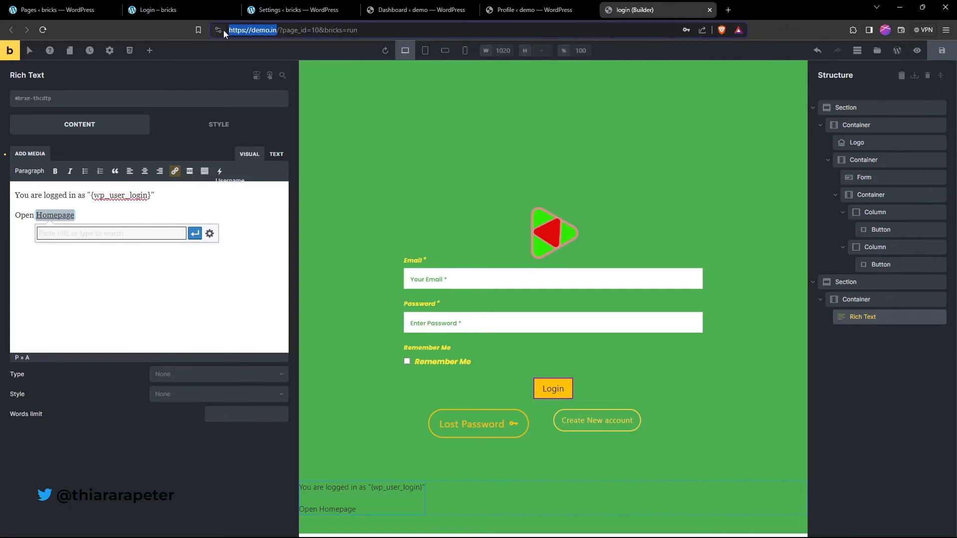
pyautogui.hotkey('ctrl', 'c')
pyautogui.click(109, 232)
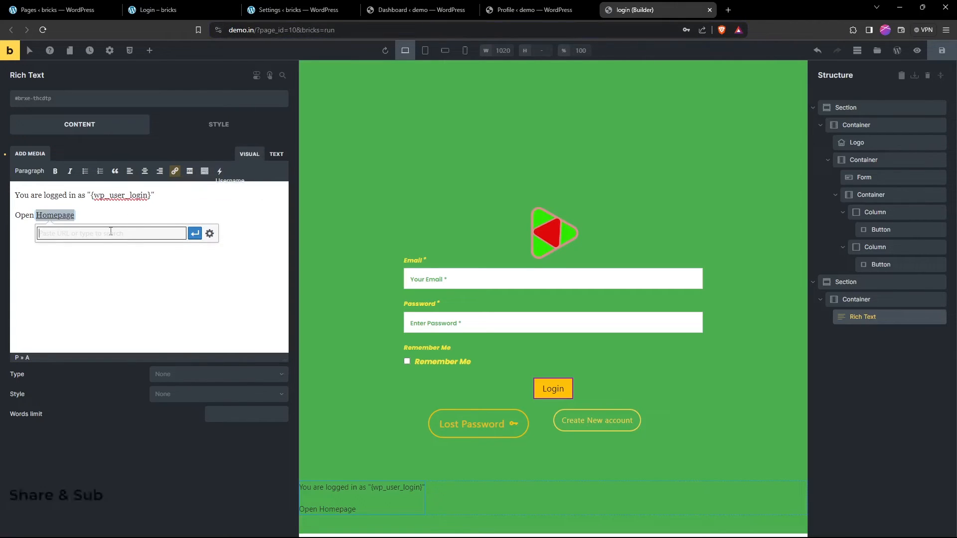
pyautogui.hotkey('ctrl', 'v')
pyautogui.write('/')
pyautogui.click(194, 233)
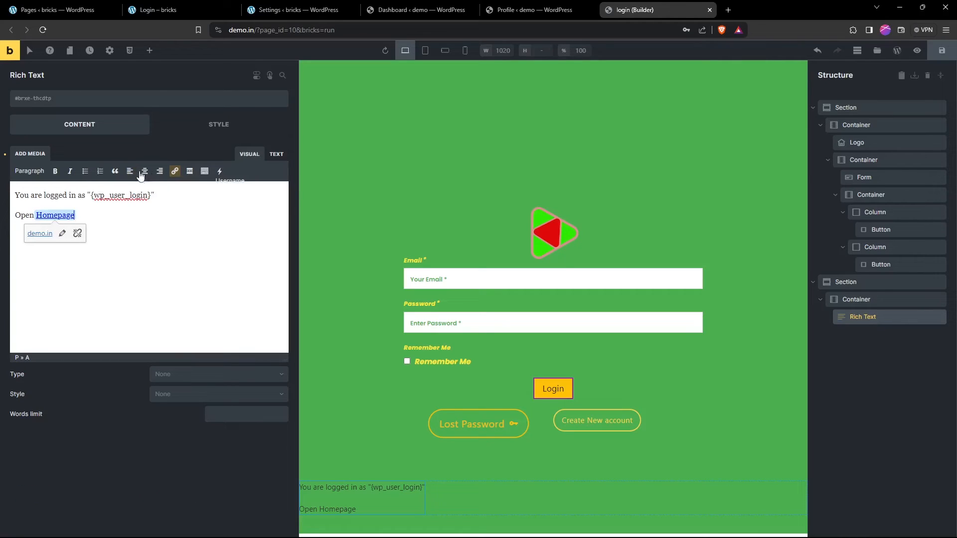
pyautogui.click(144, 171)
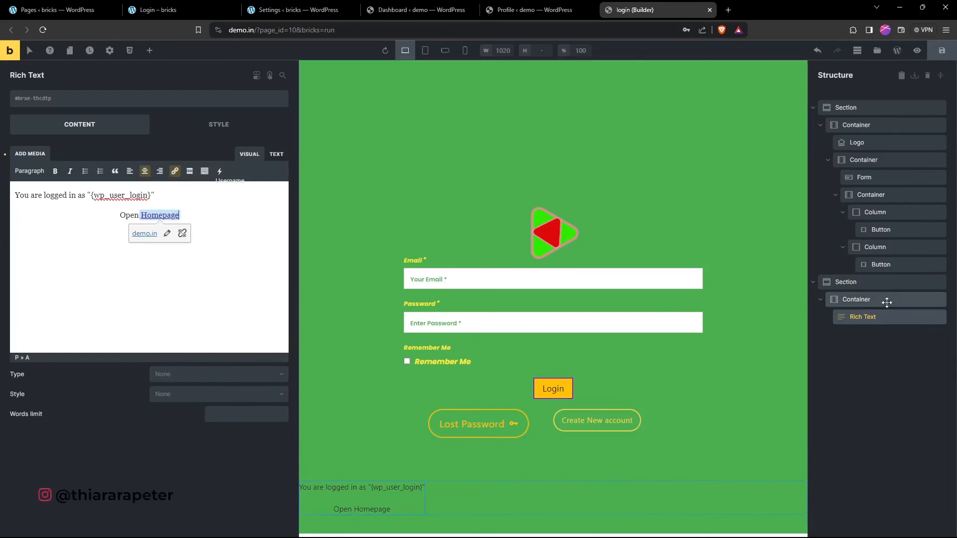
# Set the new section's container to horizontal direction, with align self and main axis both centered.
pyautogui.click(880, 299)
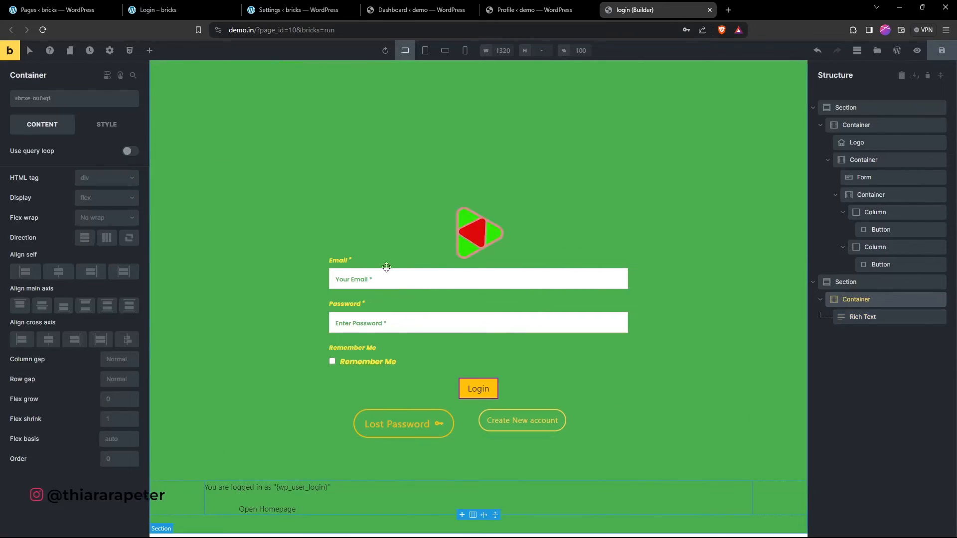
pyautogui.click(84, 237)
pyautogui.click(58, 272)
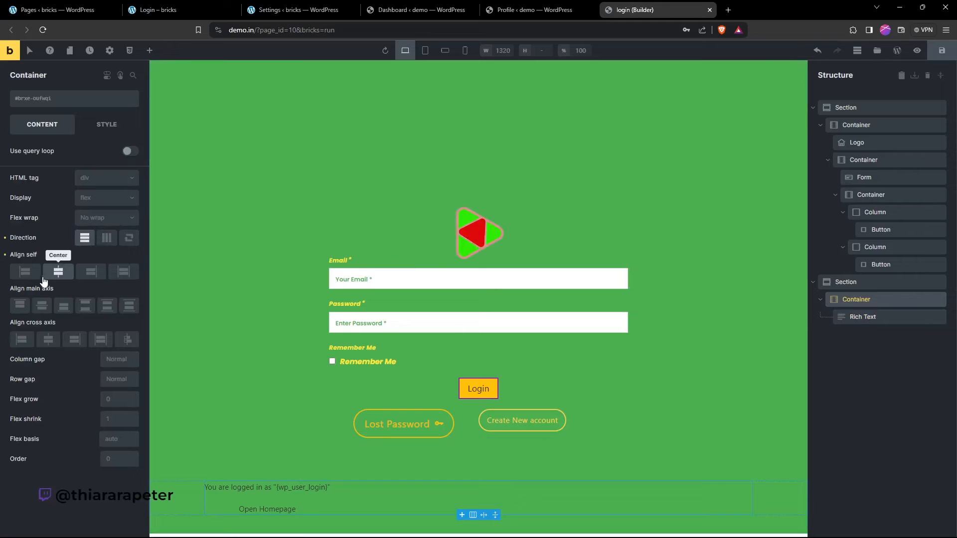
pyautogui.click(106, 237)
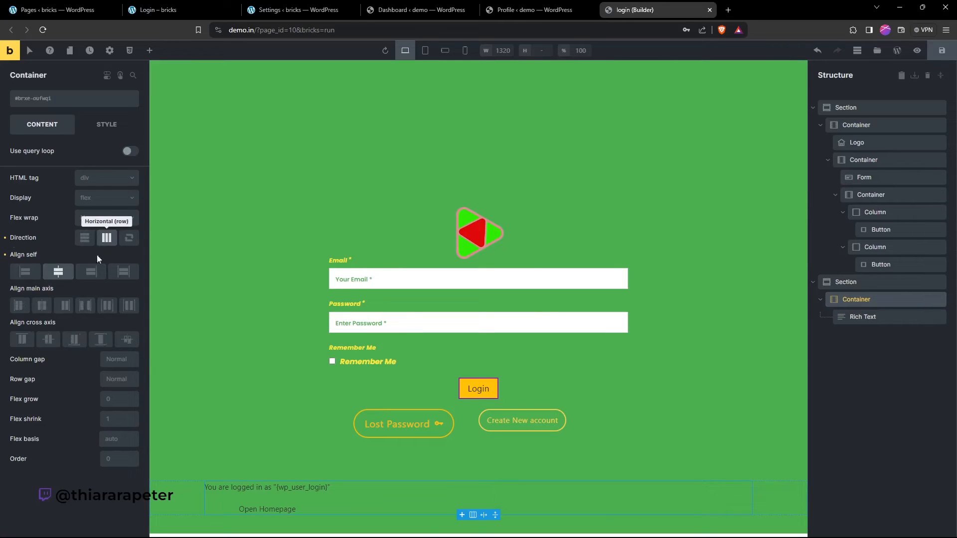
pyautogui.click(47, 309)
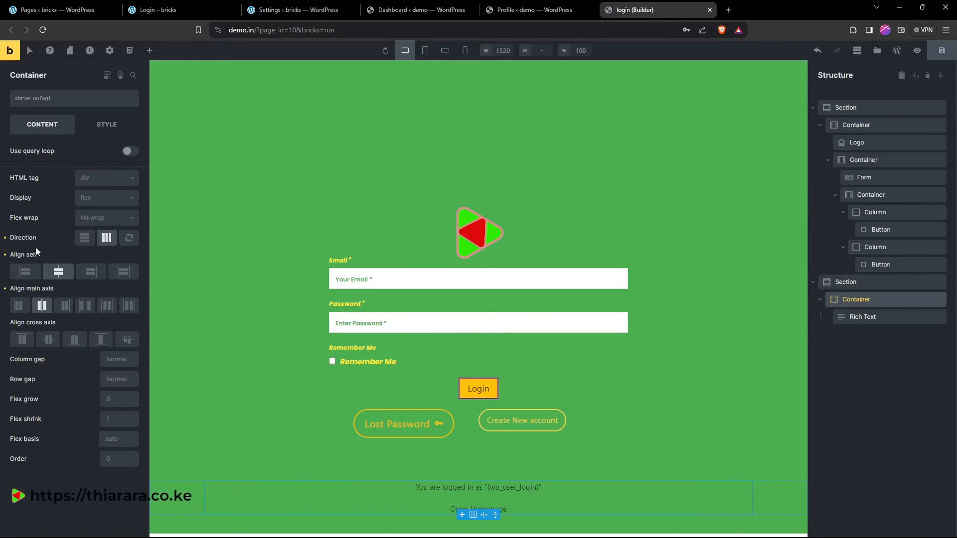
# Make both paragraphs of the Rich Text element bold.
pyautogui.click(872, 319)
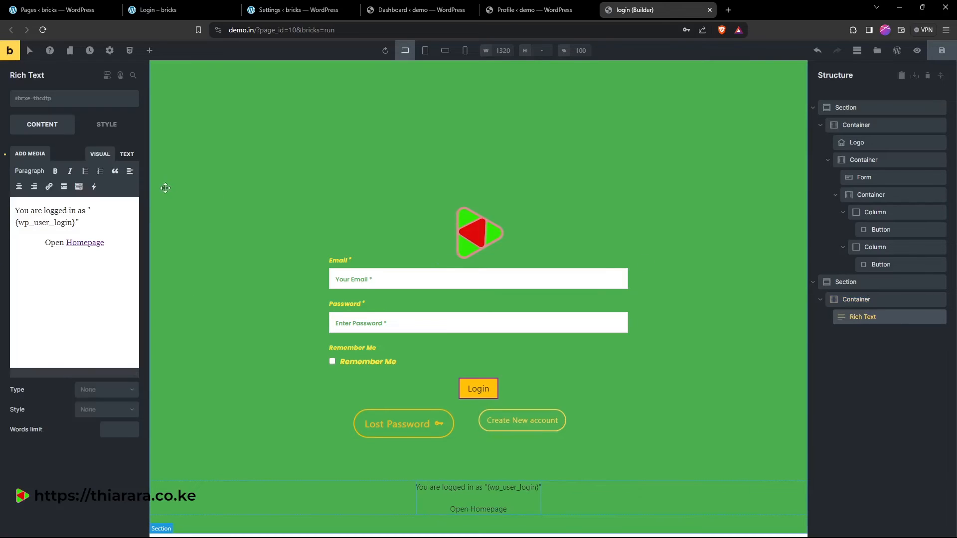
pyautogui.moveTo(104, 240); pyautogui.dragTo(40, 192)
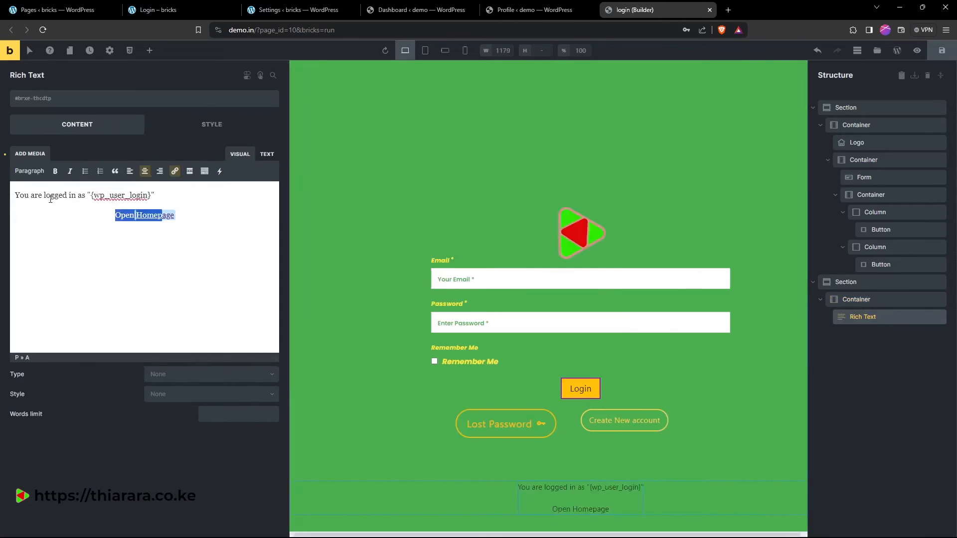
pyautogui.click(188, 242)
pyautogui.moveTo(189, 243); pyautogui.dragTo(3, 179)
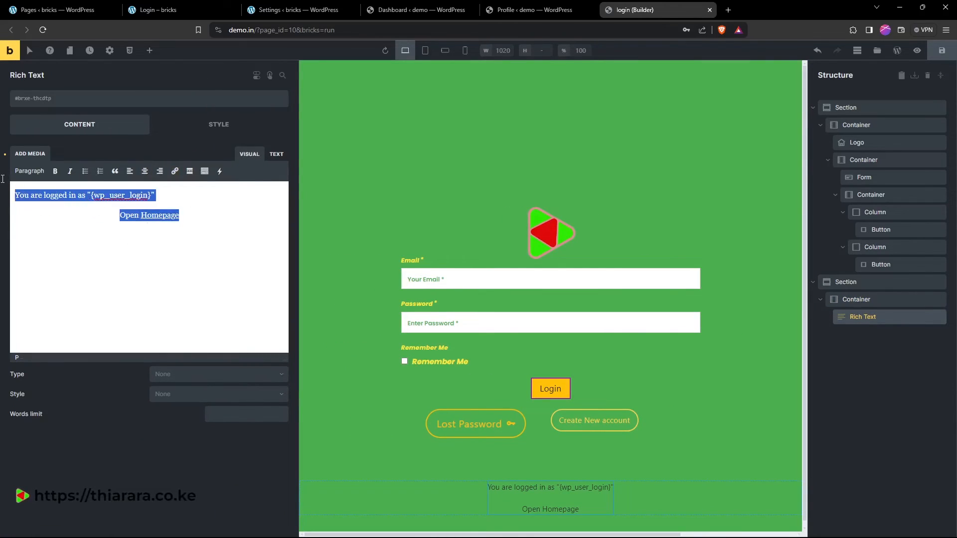
pyautogui.click(56, 172)
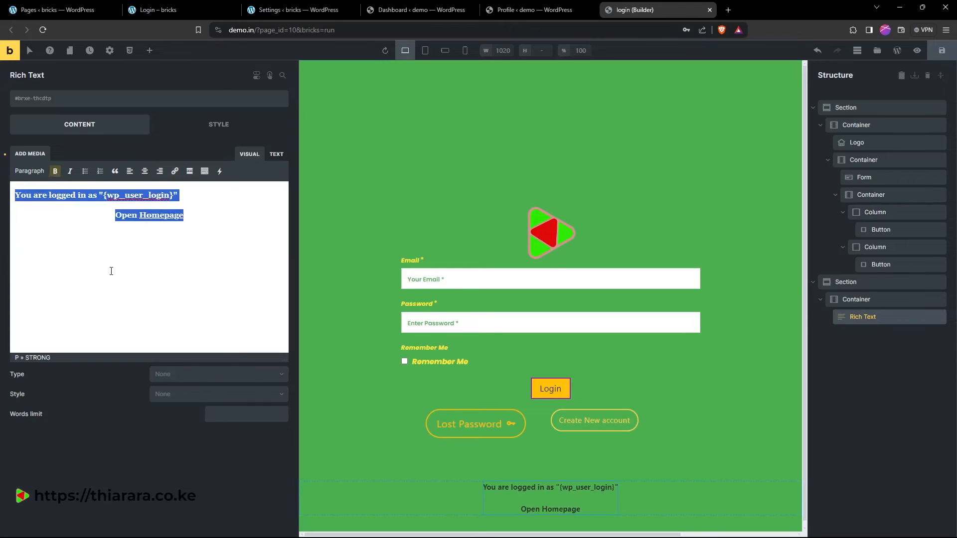
# Color the {wp_user_login} tag in the logged-in message red.
pyautogui.click(128, 213)
pyautogui.moveTo(174, 196); pyautogui.dragTo(103, 195)
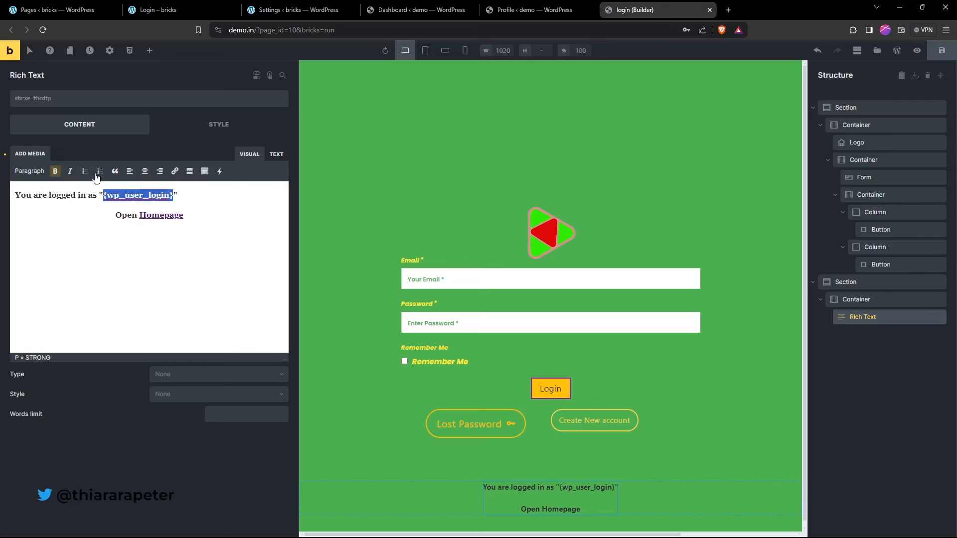
pyautogui.click(204, 171)
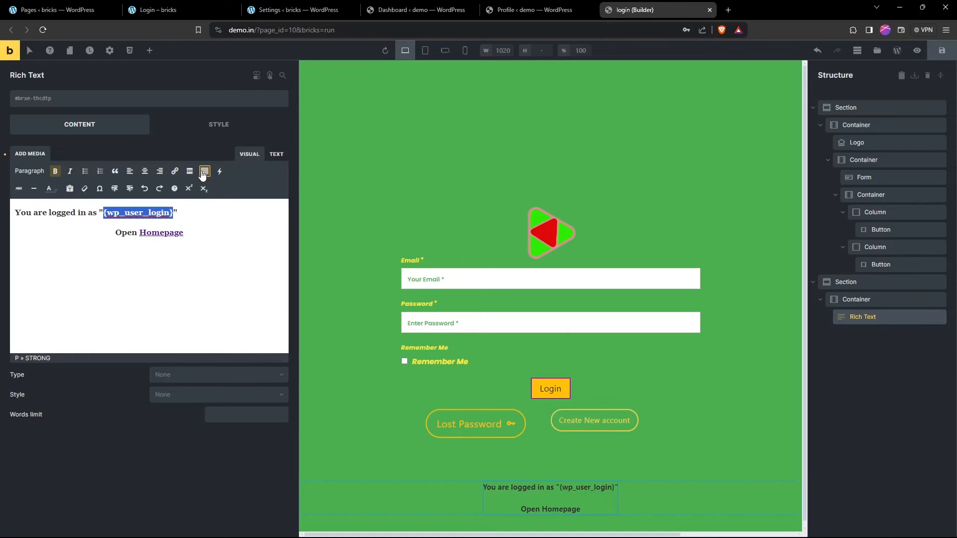
pyautogui.click(49, 188)
pyautogui.click(25, 224)
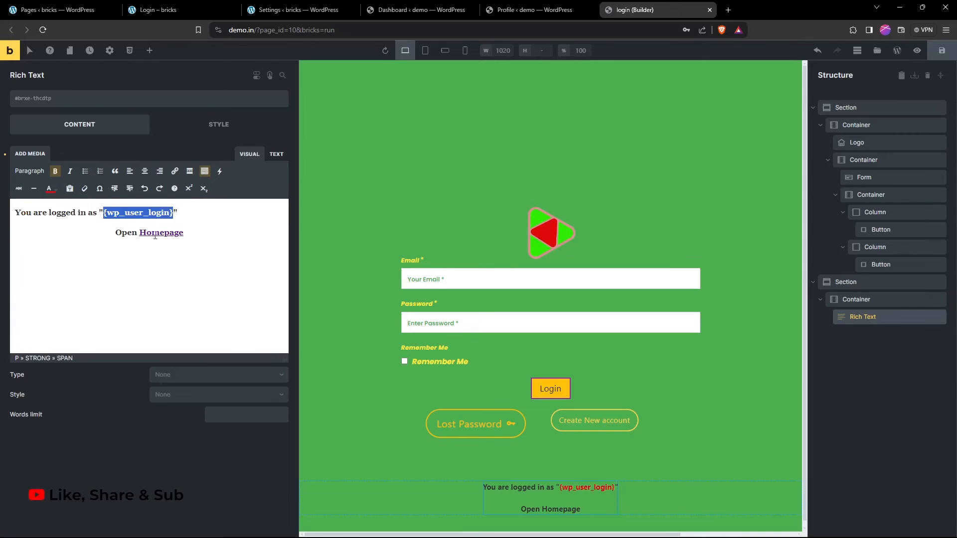
# Color the linked word "Homepage" in the second paragraph red.
pyautogui.click(182, 233)
pyautogui.moveTo(182, 233); pyautogui.dragTo(140, 235)
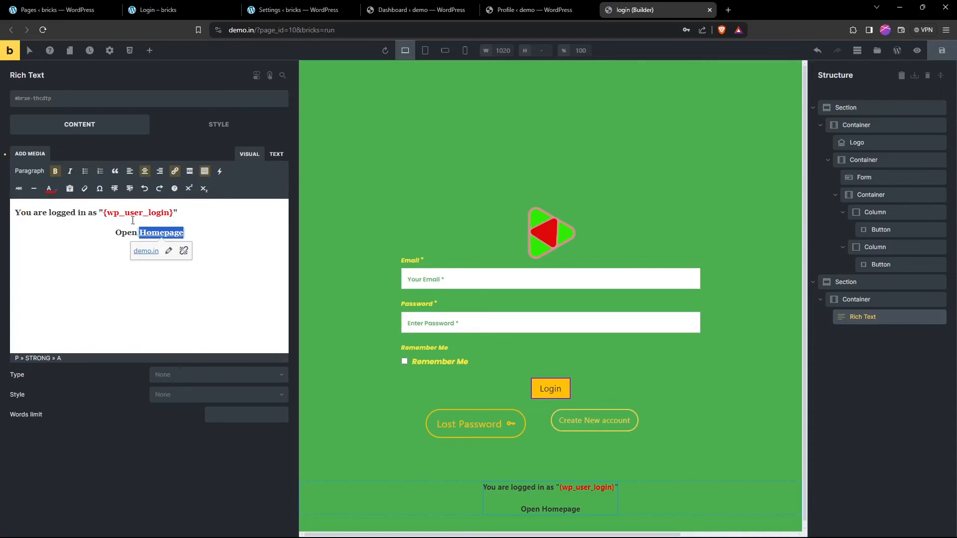
pyautogui.click(49, 189)
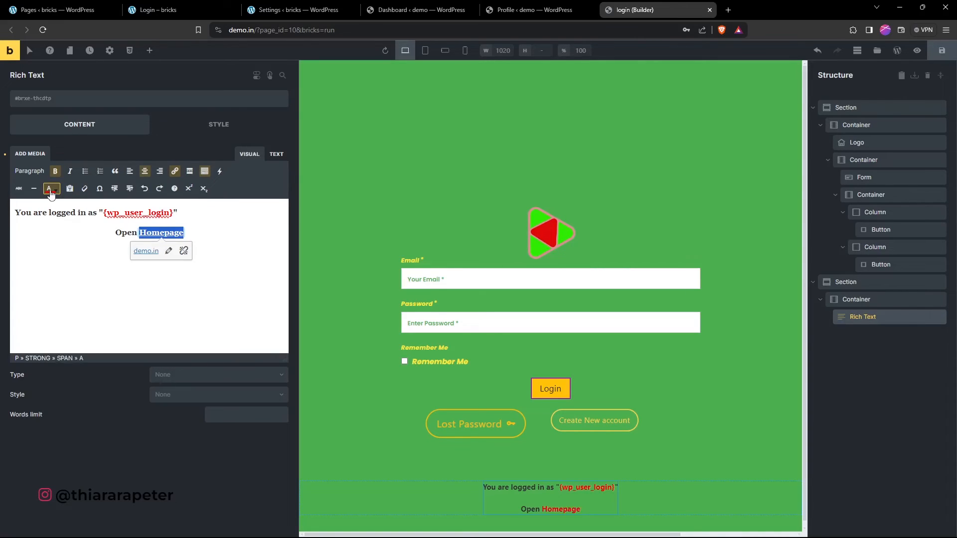
pyautogui.click(95, 266)
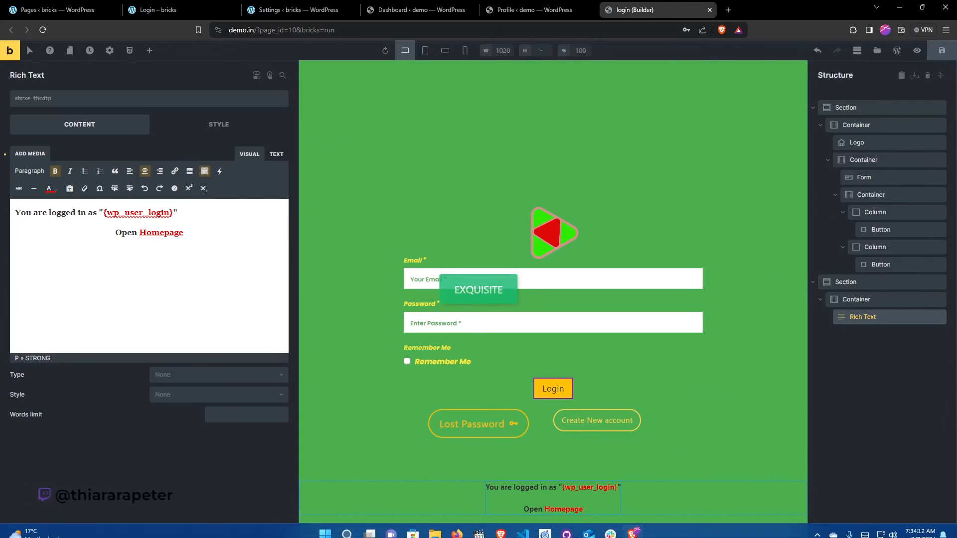
# Switch to the private Brave window and change its address to demo.in/login.
pyautogui.moveTo(628, 528)
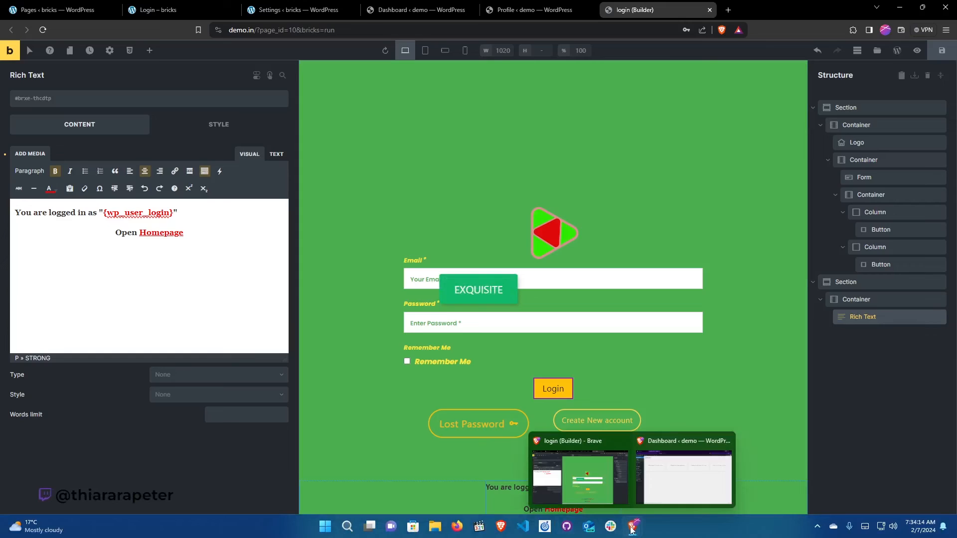
pyautogui.click(675, 480)
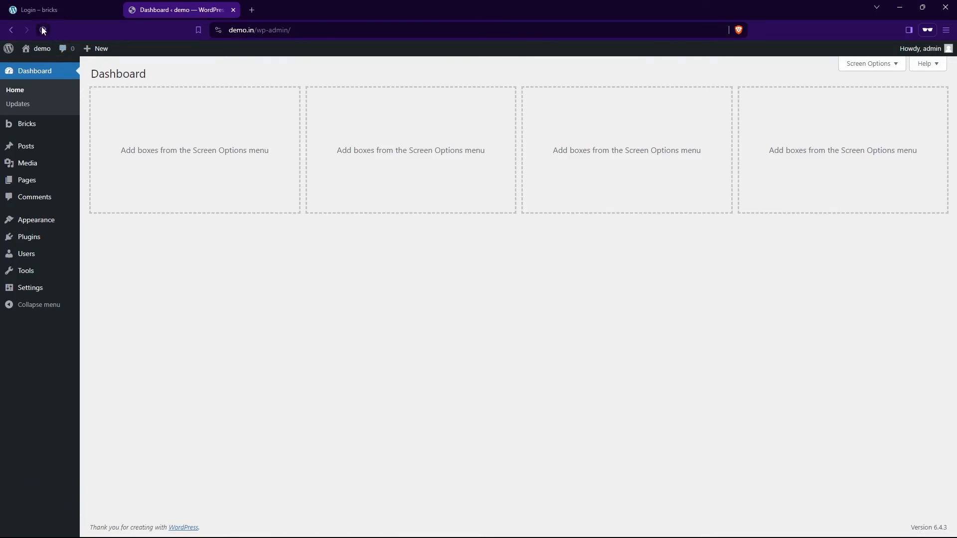
pyautogui.moveTo(291, 30); pyautogui.dragTo(264, 31)
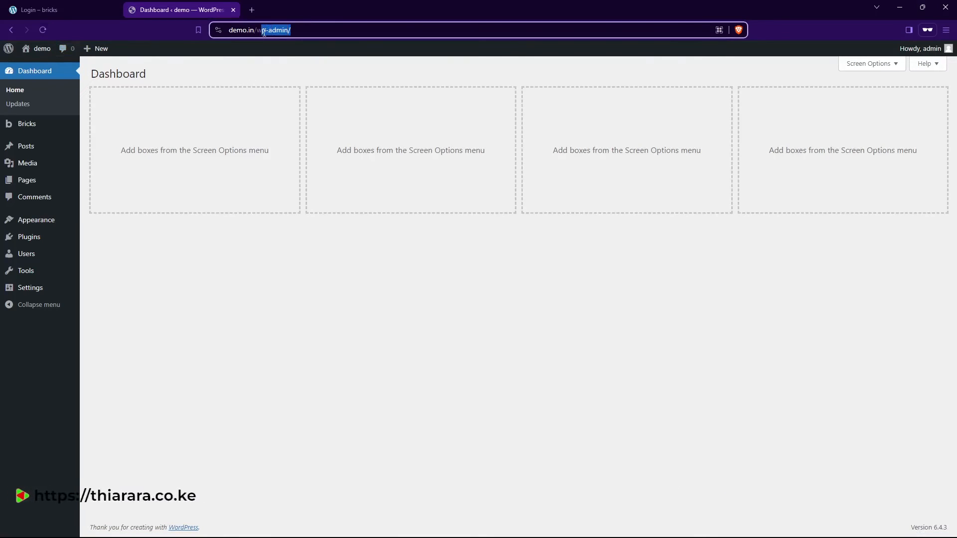
pyautogui.write('log')
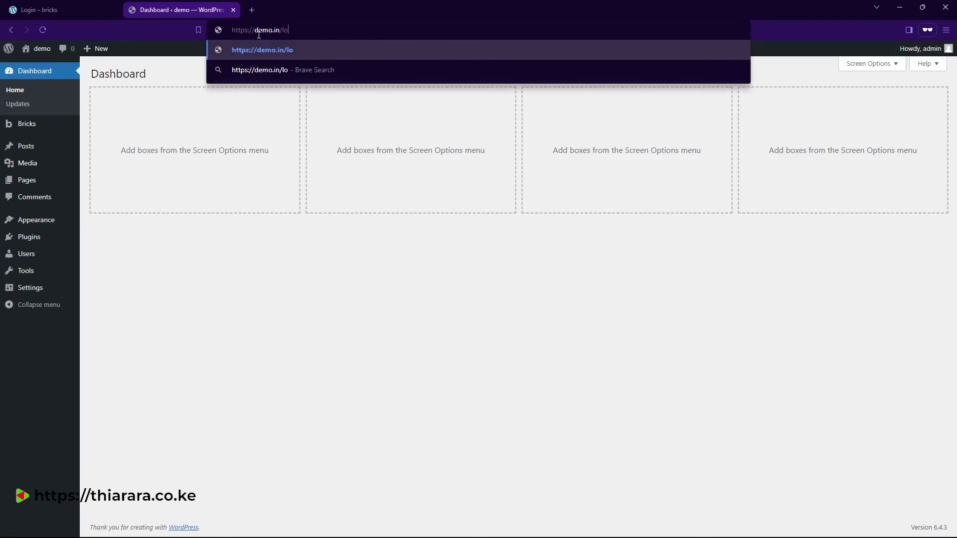
pyautogui.write('in')
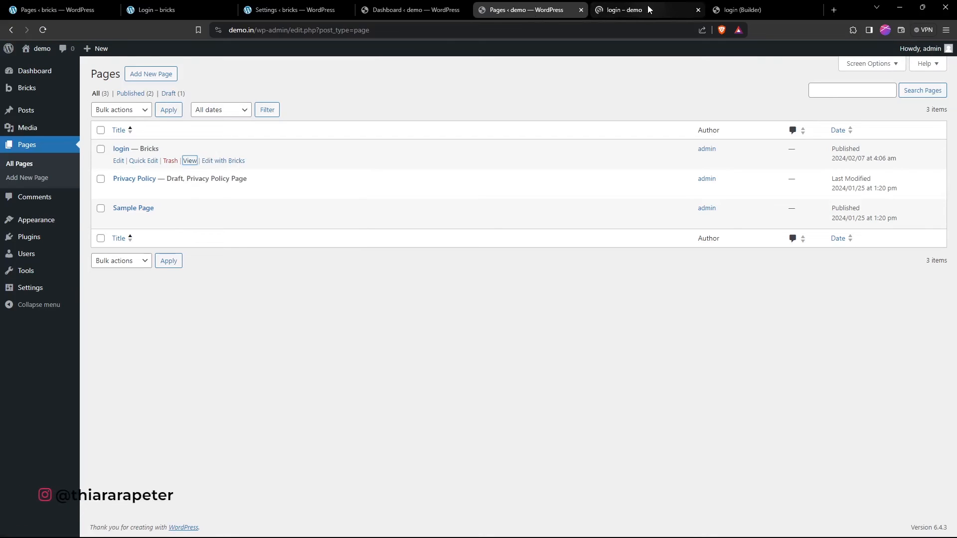
# View the published login page in the regular browser window and check the logged-in message below the form.
pyautogui.click(648, 9)
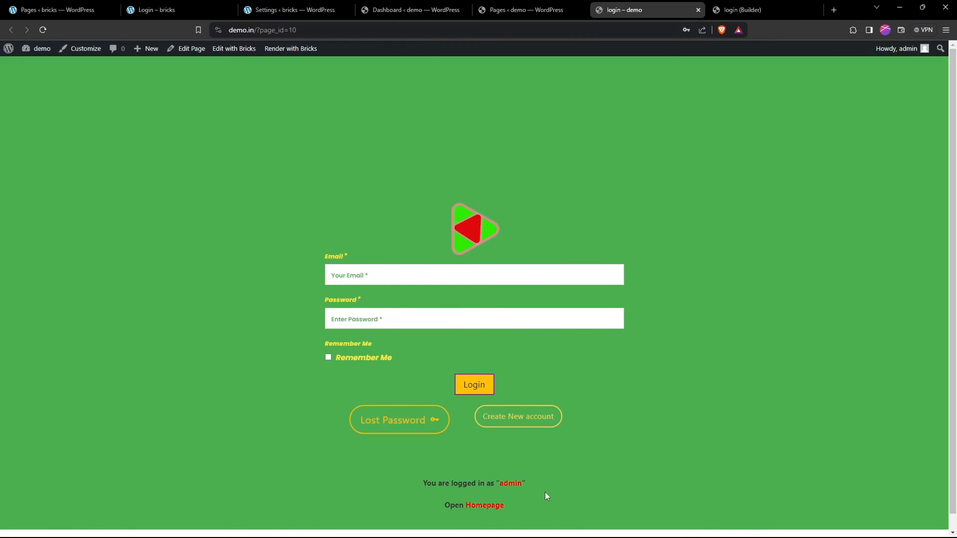
pyautogui.moveTo(505, 502); pyautogui.dragTo(426, 468)
pyautogui.click(548, 453)
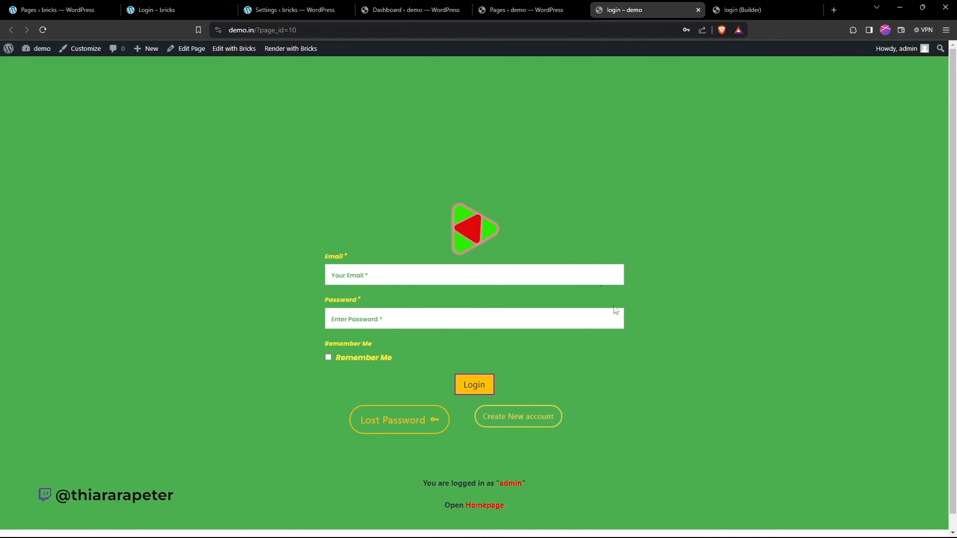
pyautogui.click(415, 6)
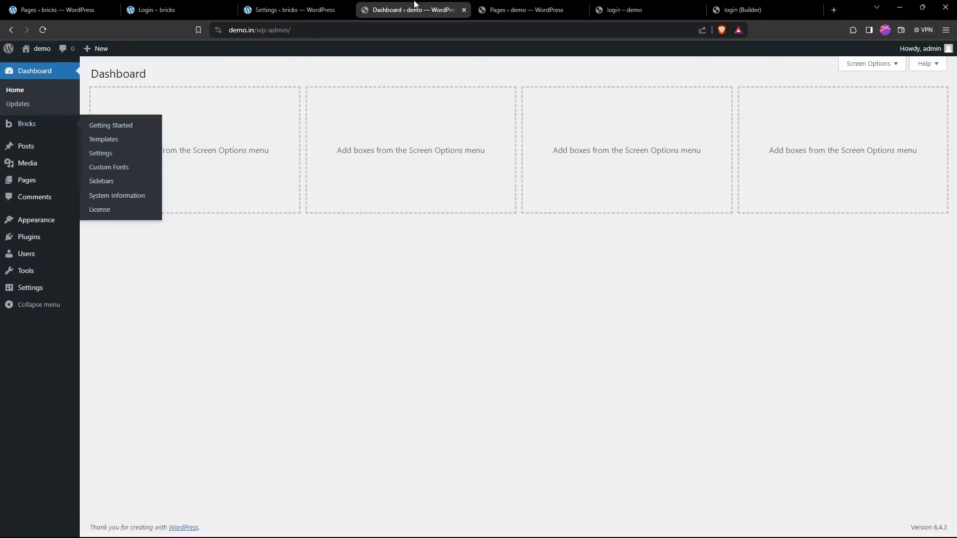
pyautogui.click(510, 10)
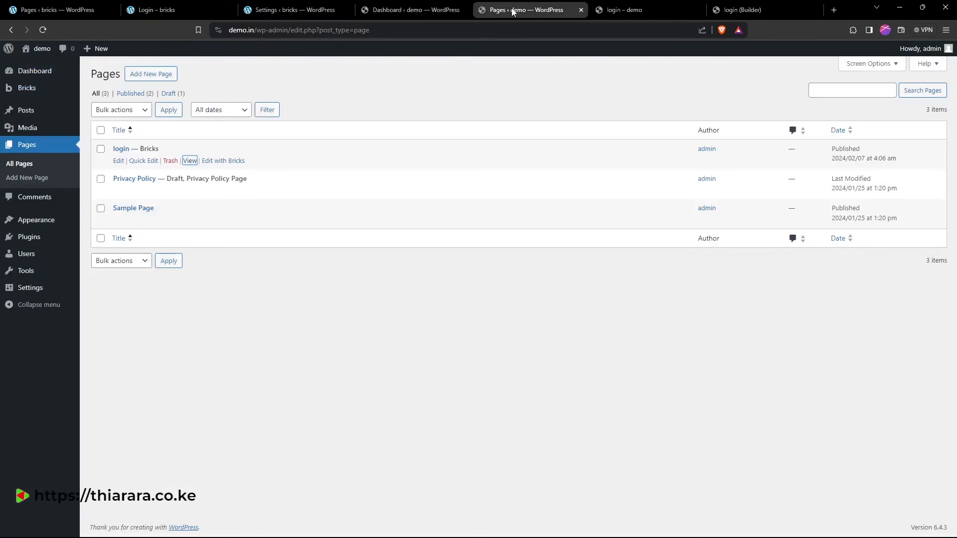
# Back in the Bricks builder, add a User login condition to the first section's main container.
pyautogui.click(723, 7)
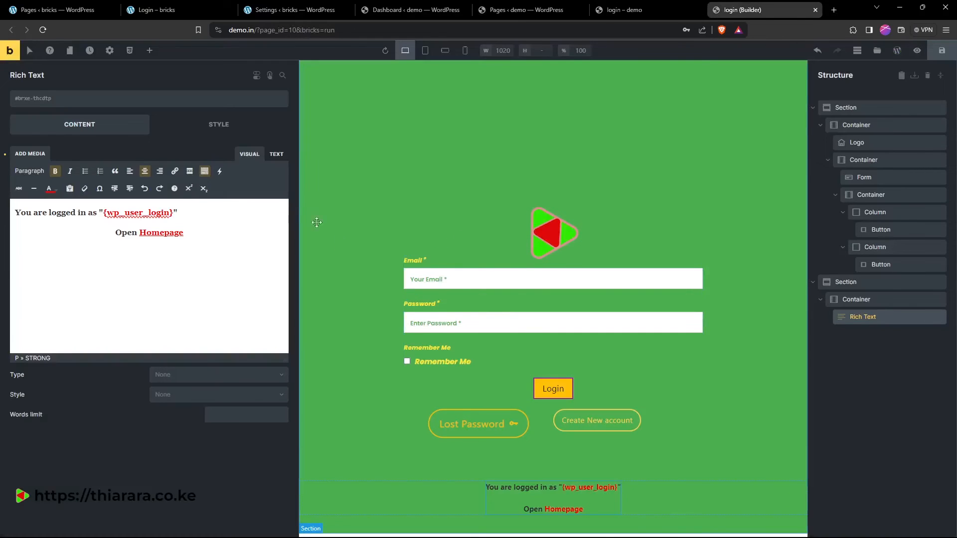
pyautogui.click(847, 106)
pyautogui.click(850, 126)
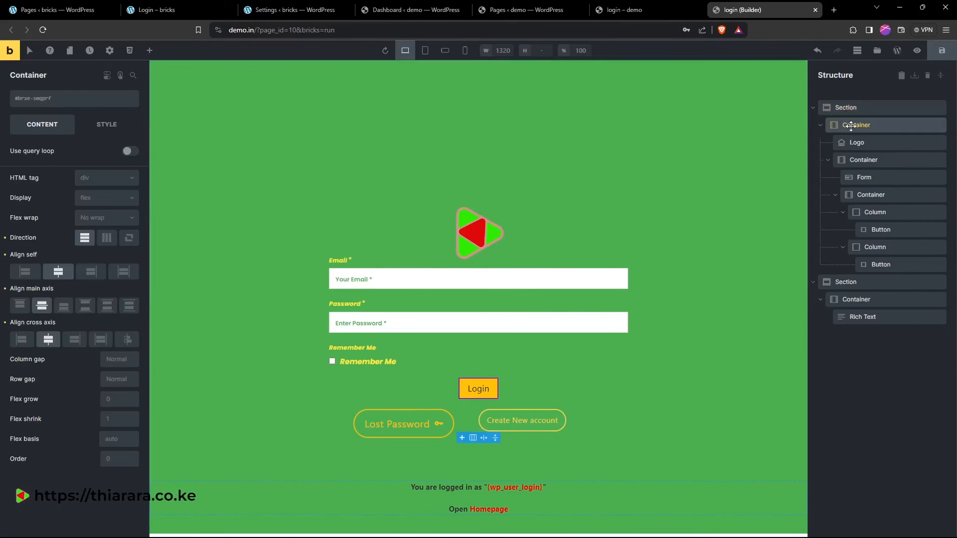
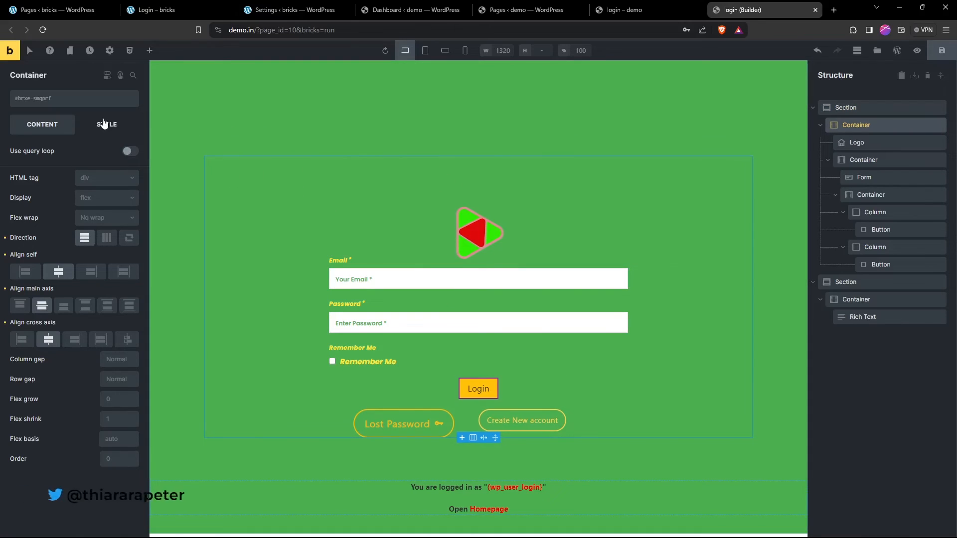
pyautogui.click(107, 76)
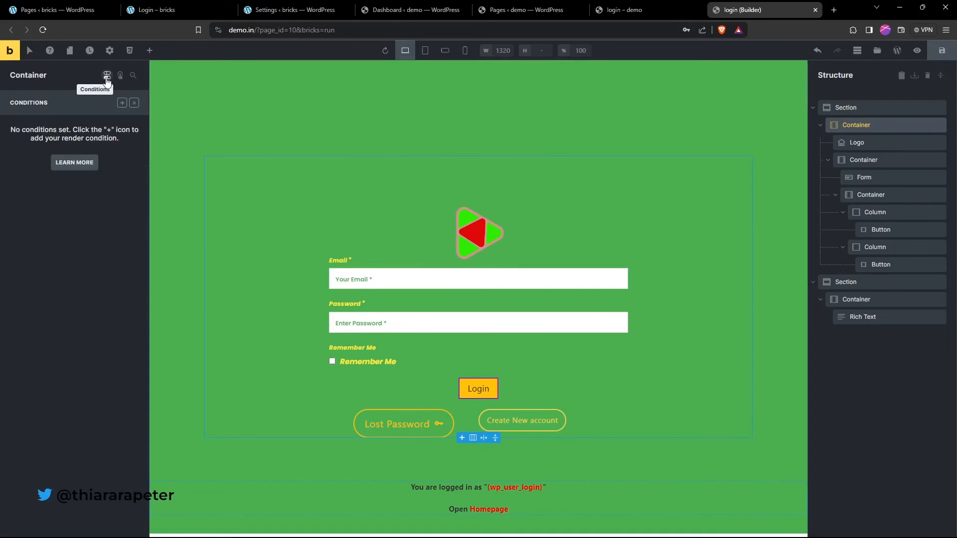
pyautogui.click(121, 104)
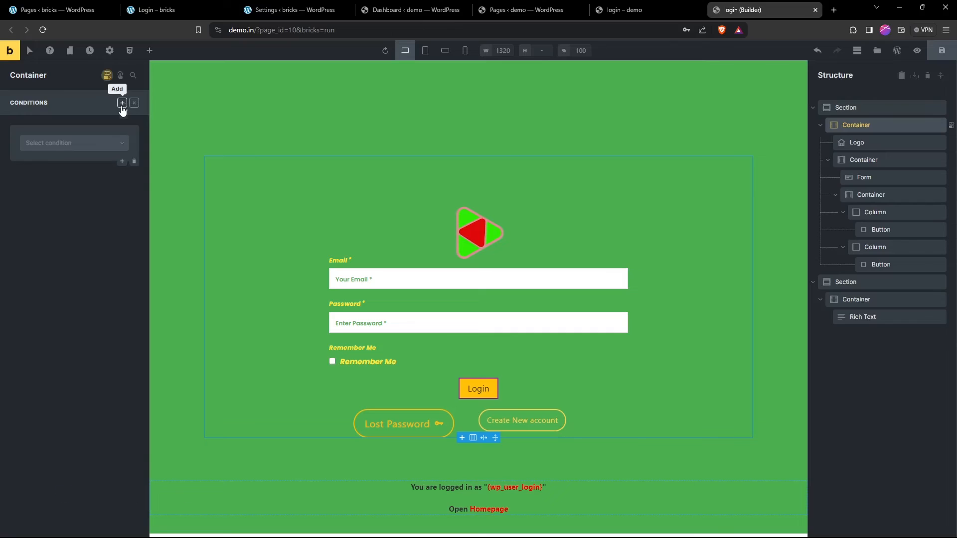
pyautogui.click(65, 143)
pyautogui.scroll(-3, 58, 219)
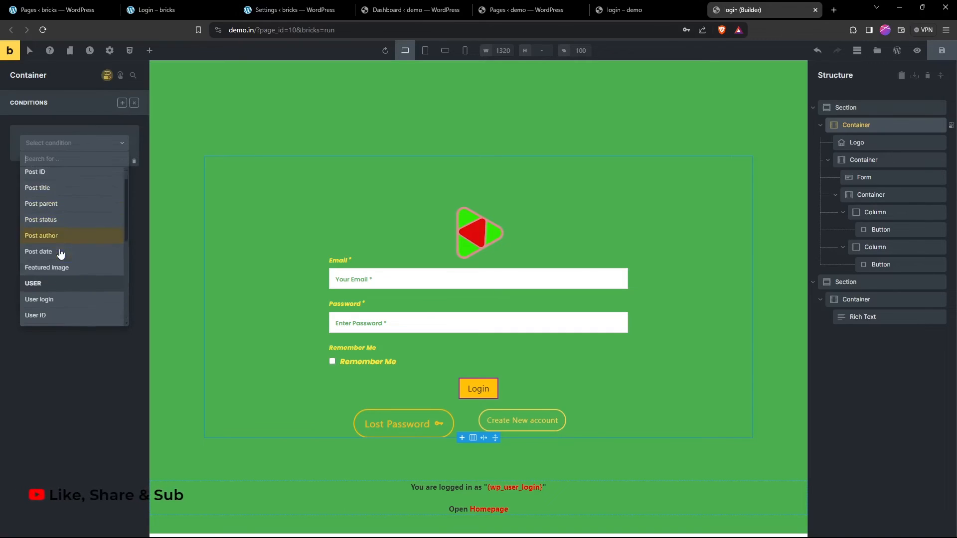
pyautogui.click(51, 219)
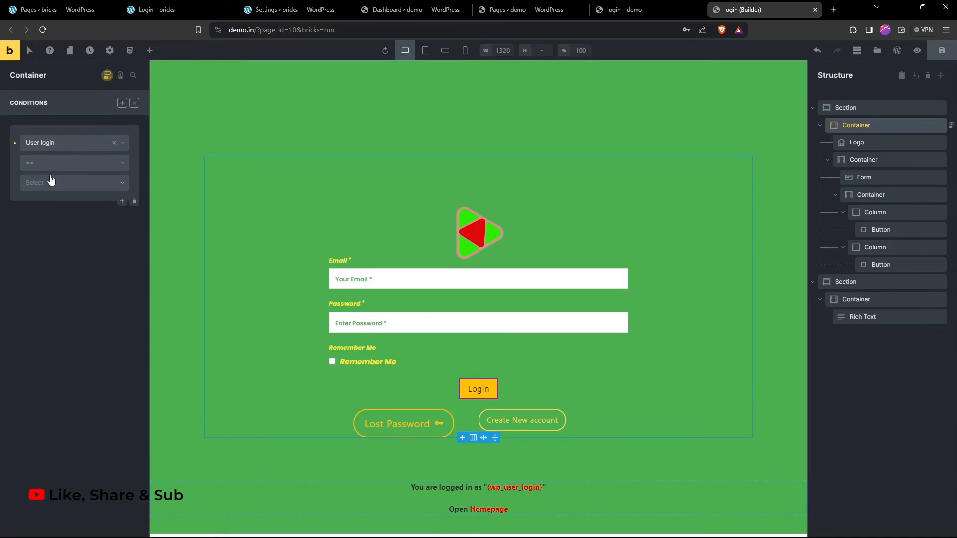
pyautogui.click(78, 169)
pyautogui.click(37, 183)
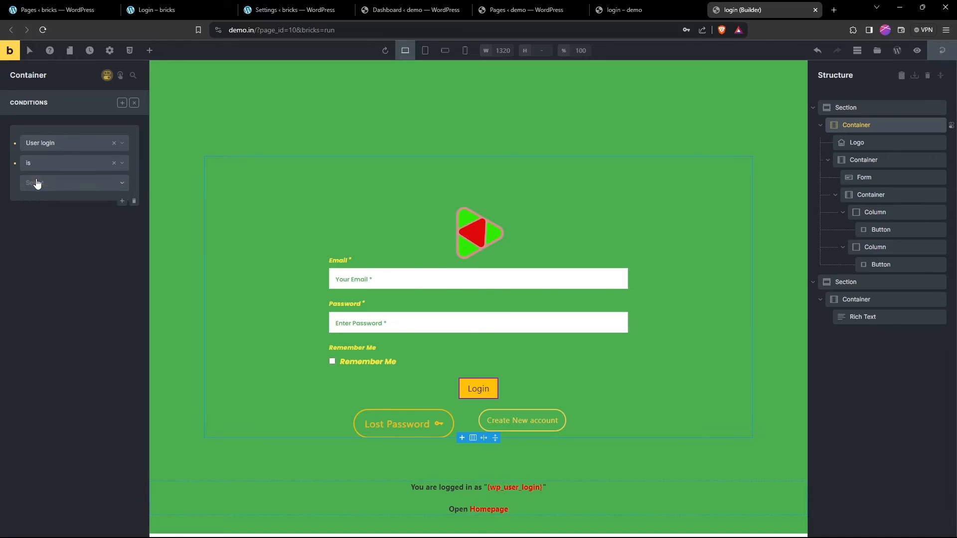
pyautogui.click(48, 186)
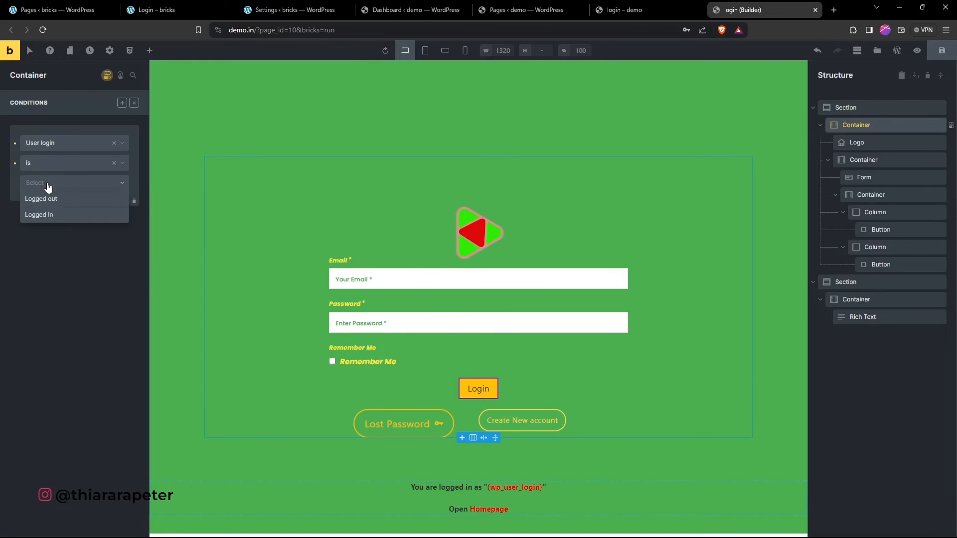
pyautogui.click(63, 146)
pyautogui.click(63, 145)
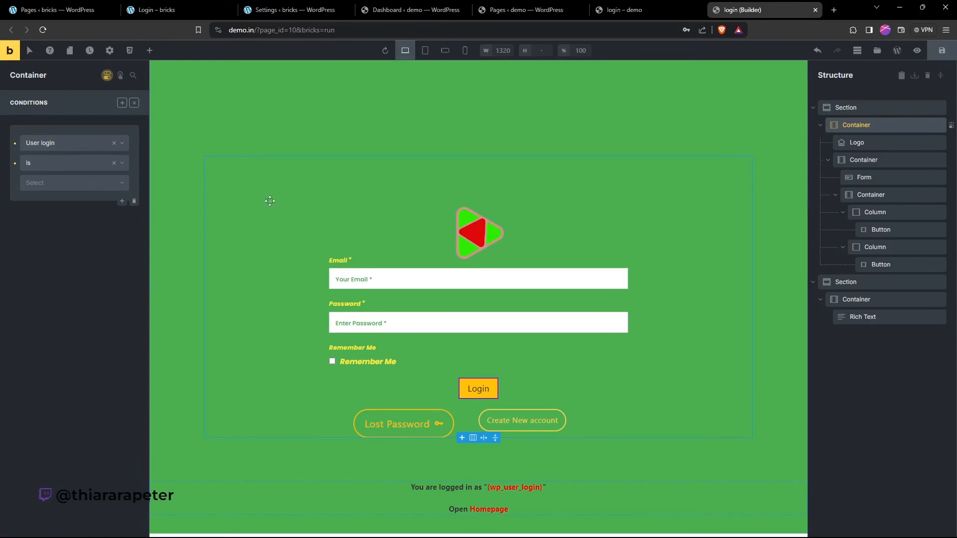
# Set the login form container's condition so that User login "is not" "Logged in".
pyautogui.click(49, 165)
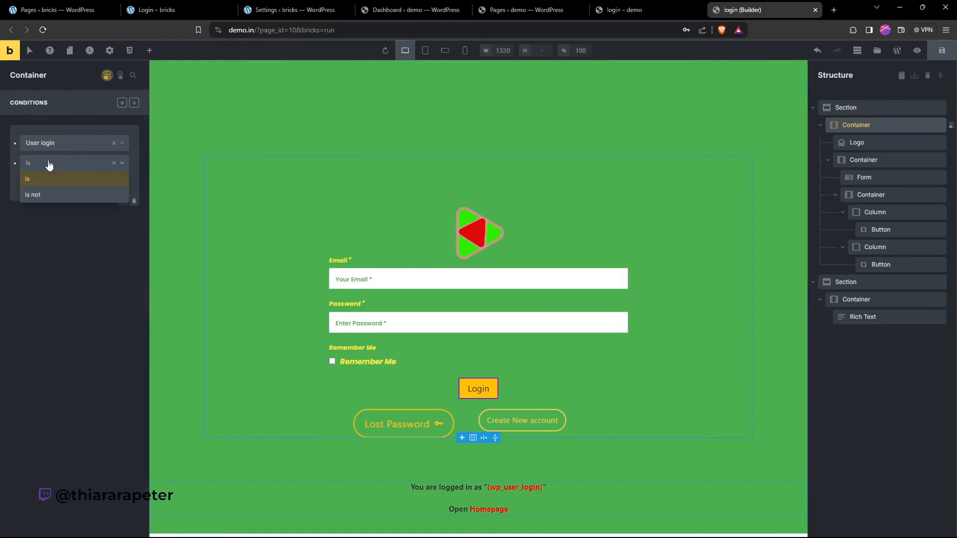
pyautogui.click(40, 198)
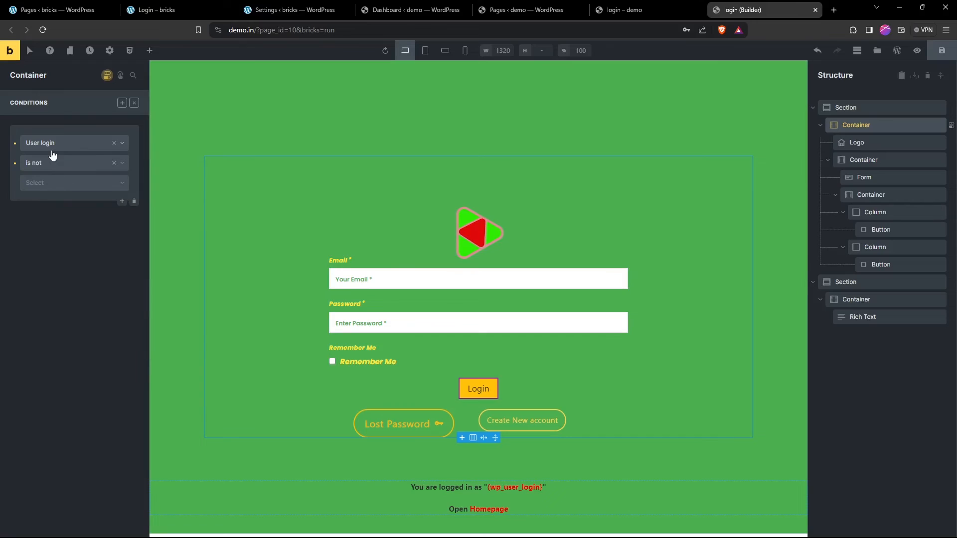
pyautogui.click(52, 186)
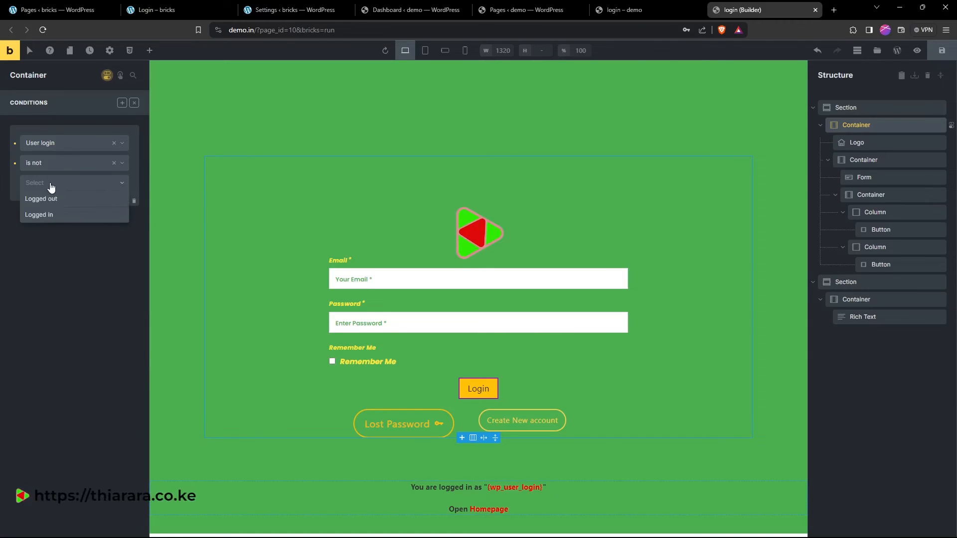
pyautogui.click(49, 214)
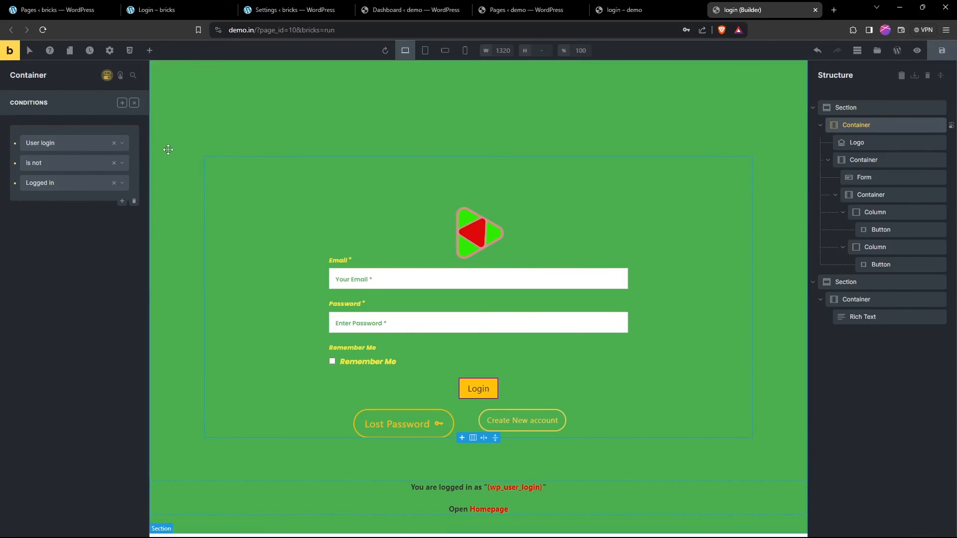
# Add a condition to the logged-in message's container so that User login "is" "Logged in".
pyautogui.click(570, 491)
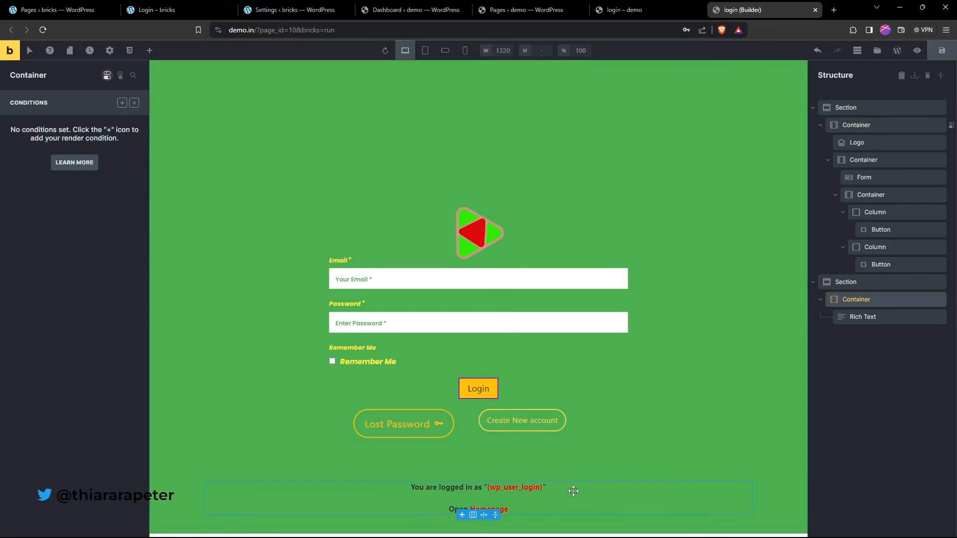
pyautogui.click(122, 104)
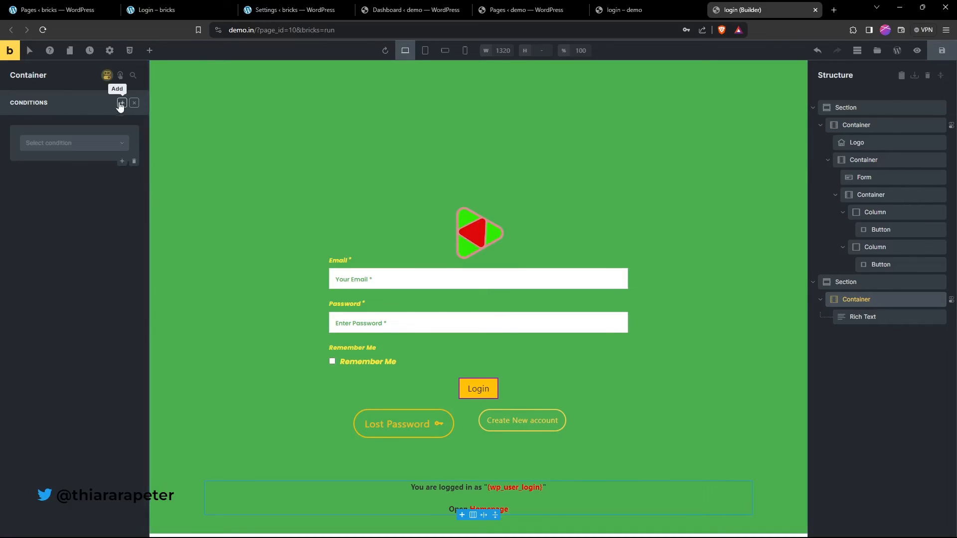
pyautogui.click(76, 145)
pyautogui.scroll(-1, 49, 267)
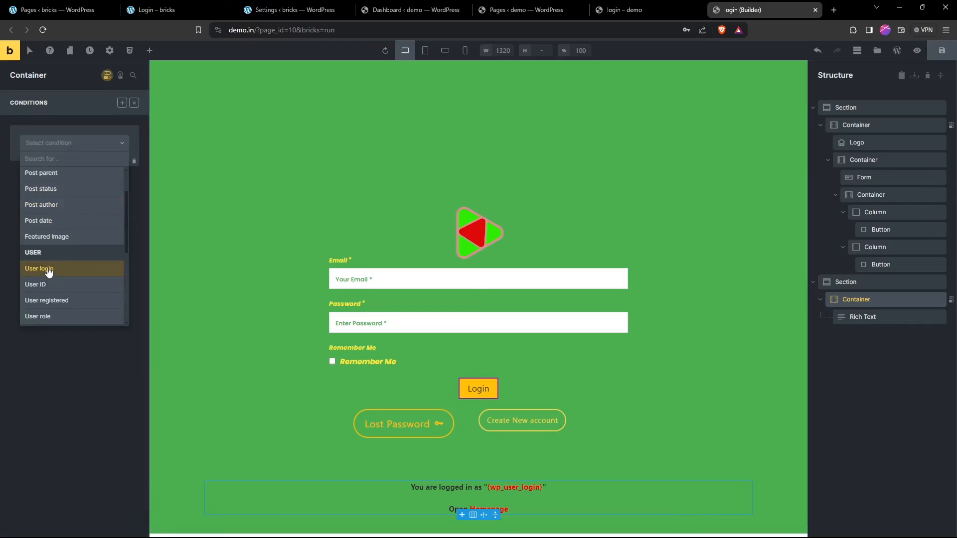
pyautogui.click(48, 270)
pyautogui.click(51, 165)
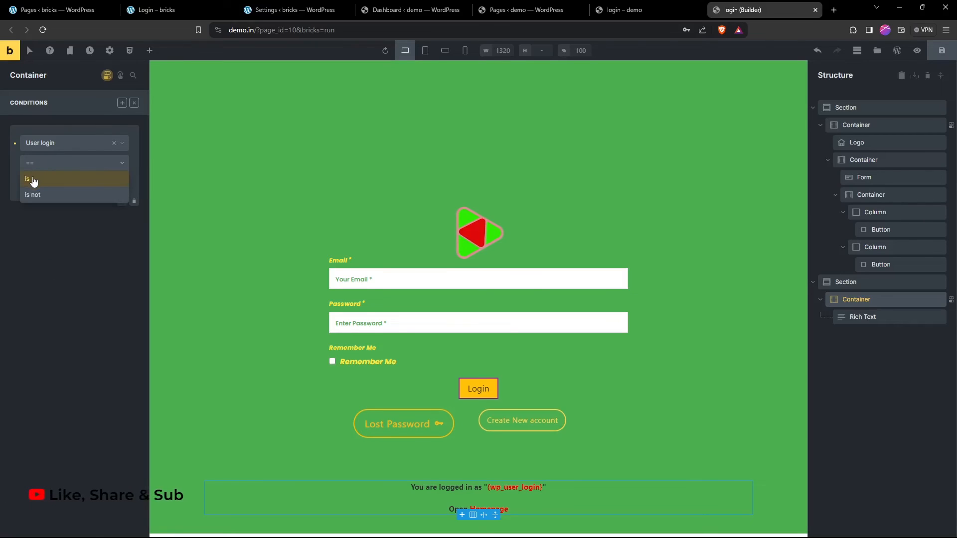
pyautogui.click(34, 180)
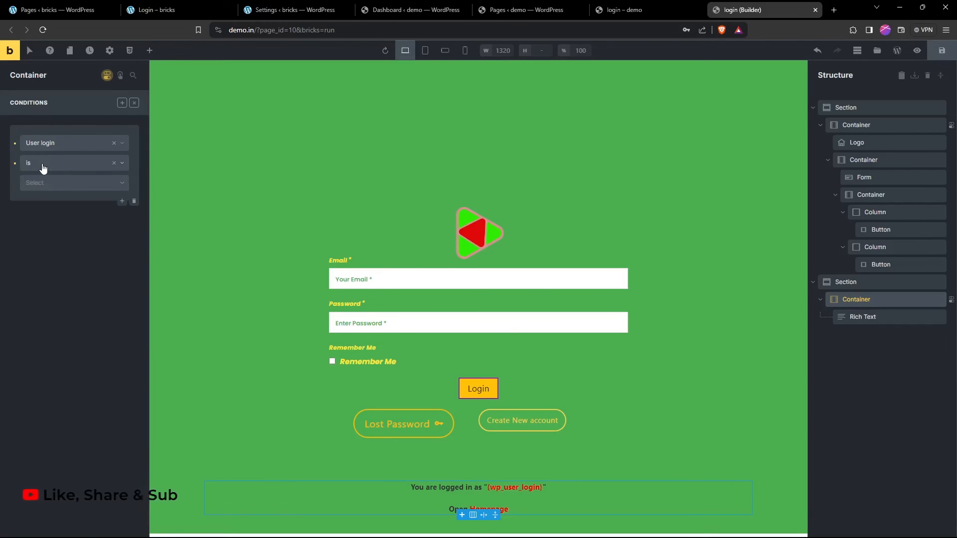
pyautogui.click(43, 184)
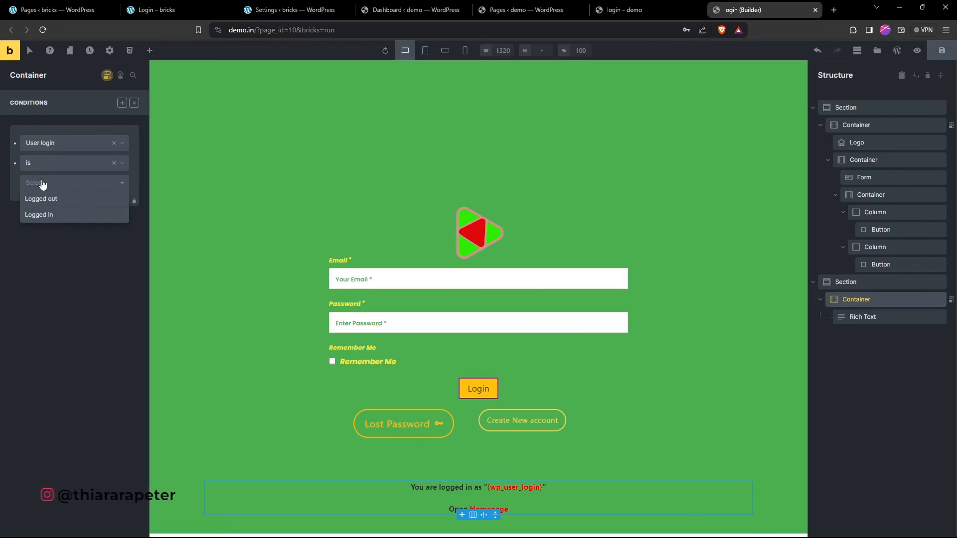
pyautogui.click(47, 215)
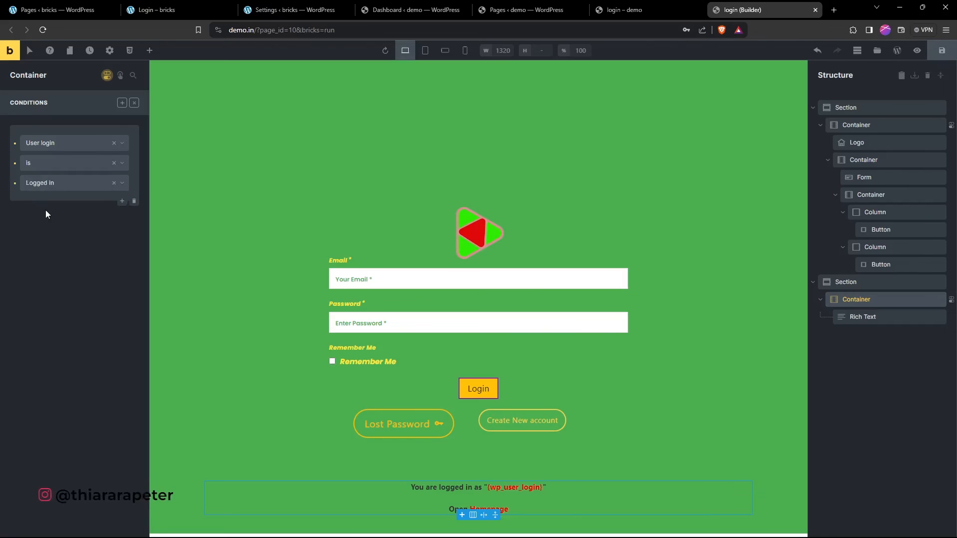
# Add a blank condition to the first section and check the User login condition on its main container.
pyautogui.click(619, 348)
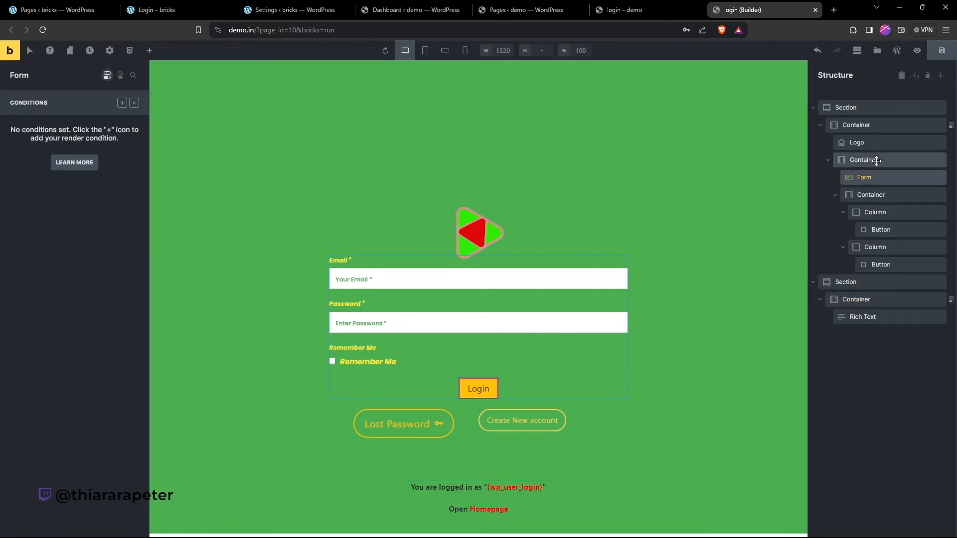
pyautogui.click(853, 127)
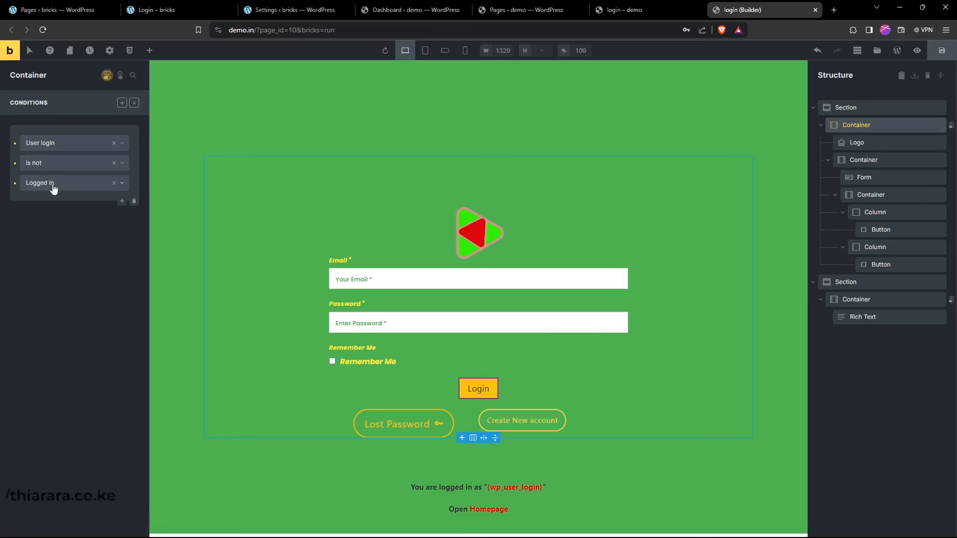
pyautogui.click(872, 285)
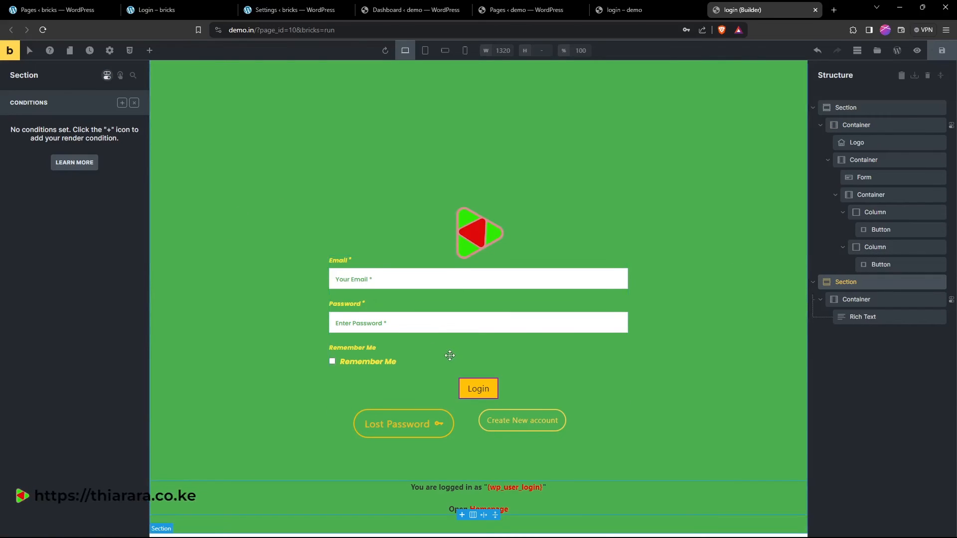
pyautogui.click(122, 103)
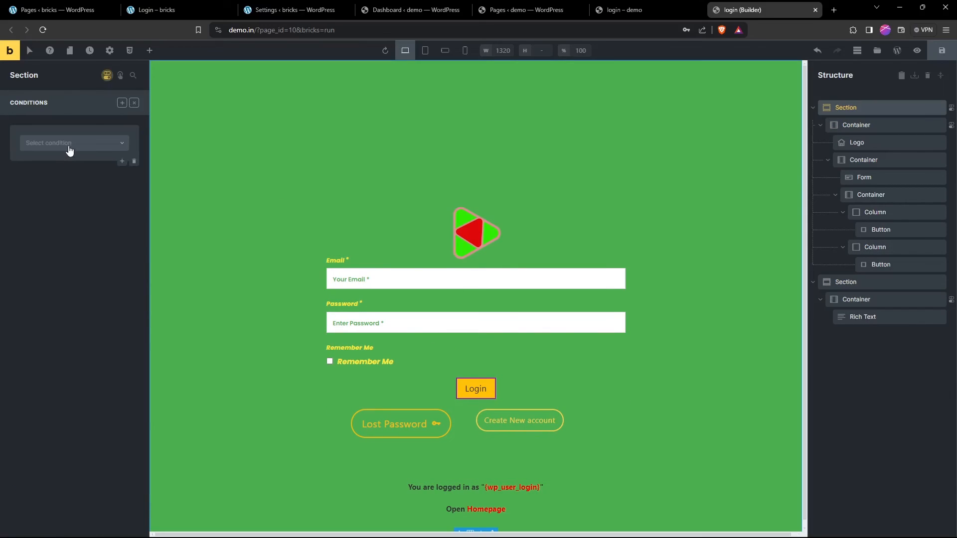
pyautogui.click(829, 122)
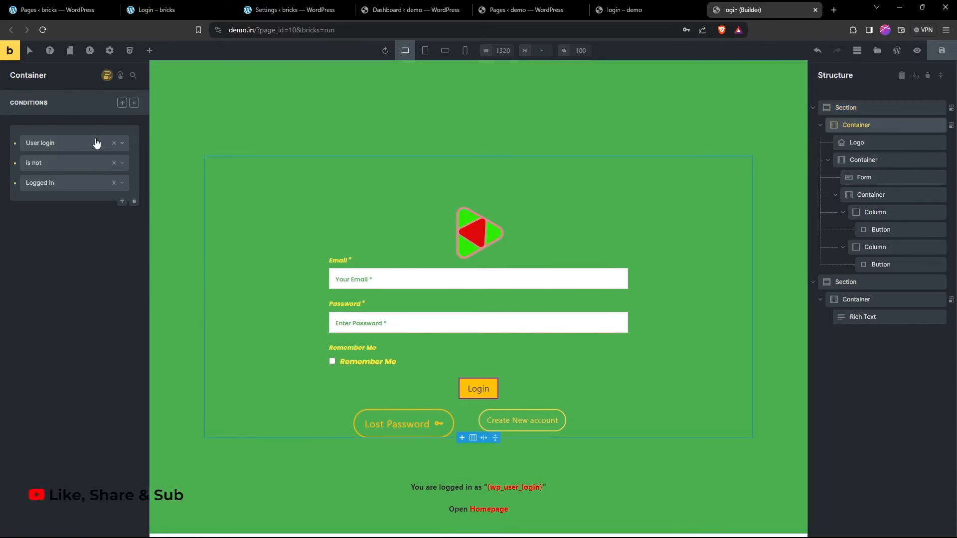
pyautogui.click(47, 149)
pyautogui.click(57, 145)
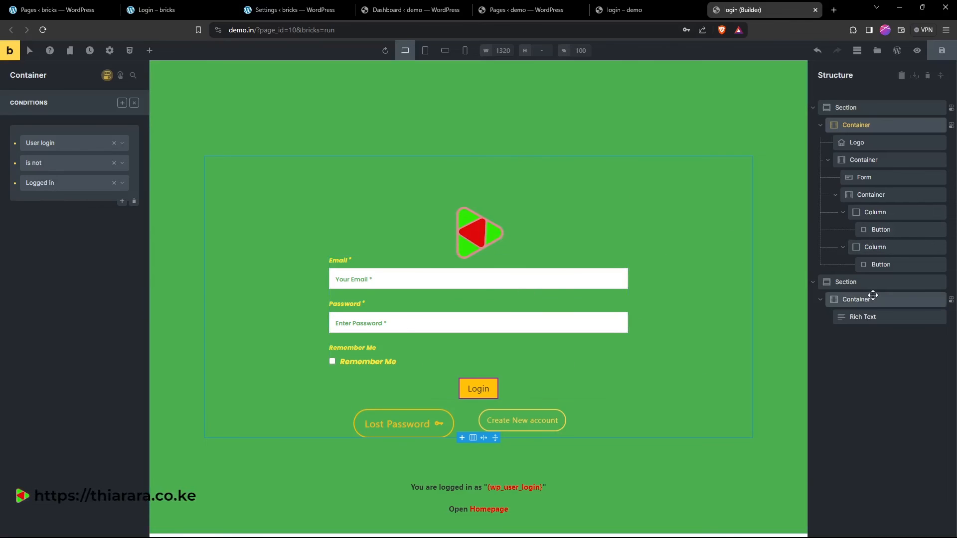
# Clear the comparison and value from the message container's condition, keeping only User login selected.
pyautogui.click(849, 282)
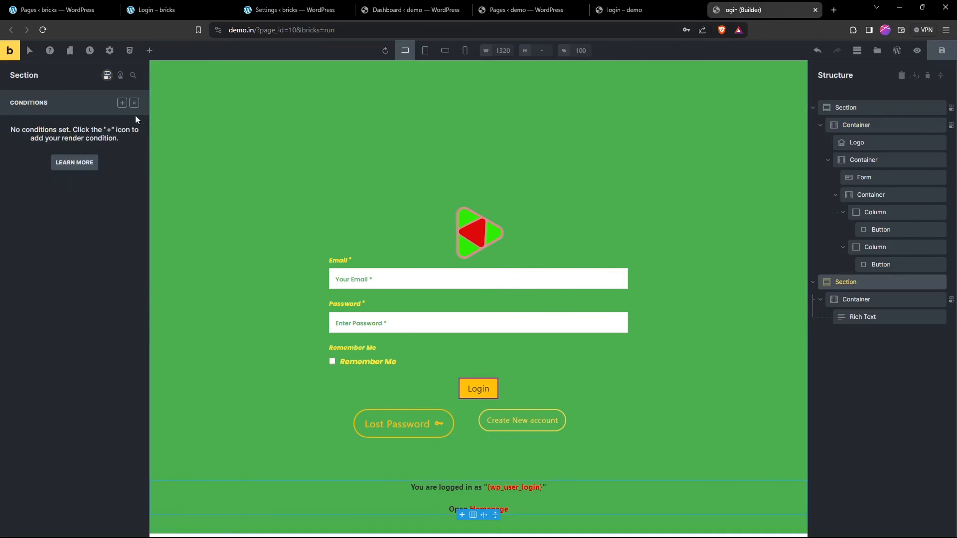
pyautogui.click(862, 300)
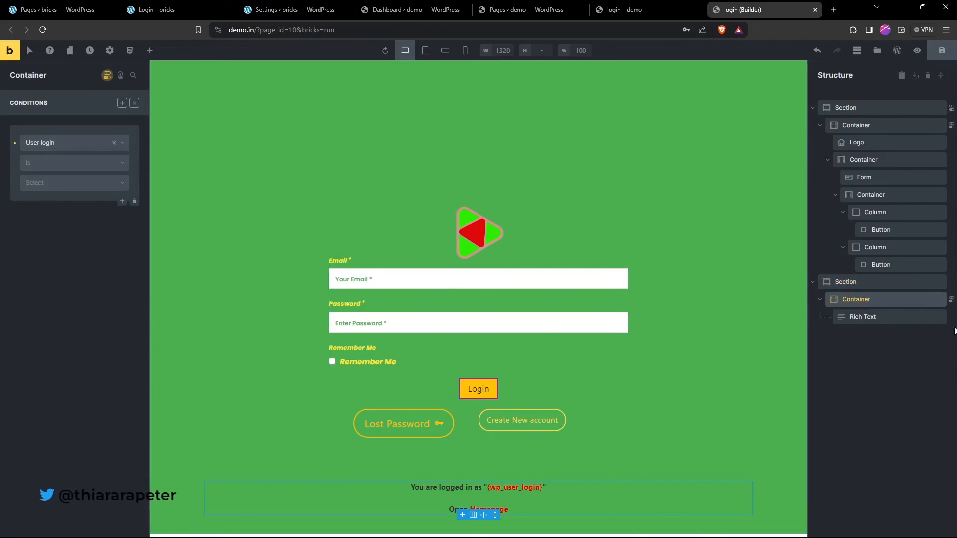
pyautogui.click(857, 283)
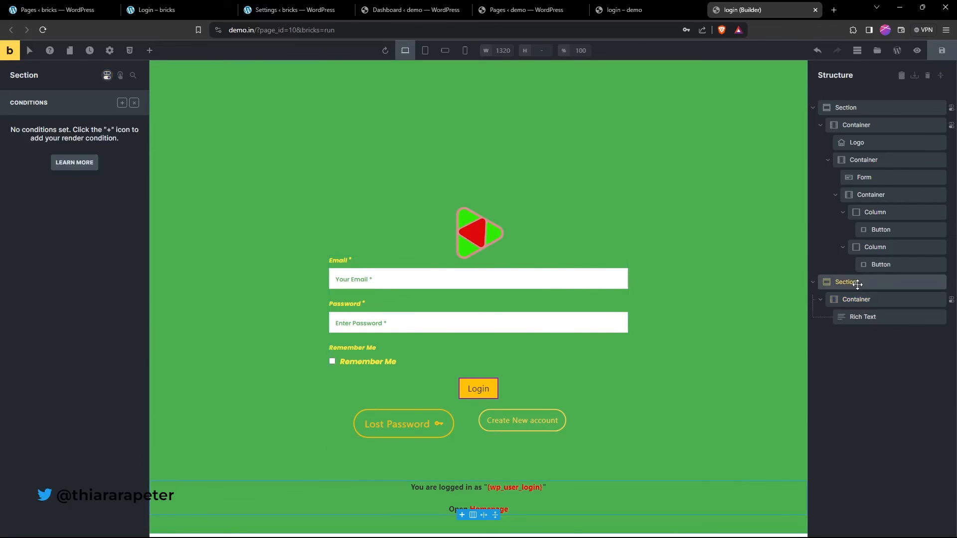
pyautogui.click(856, 299)
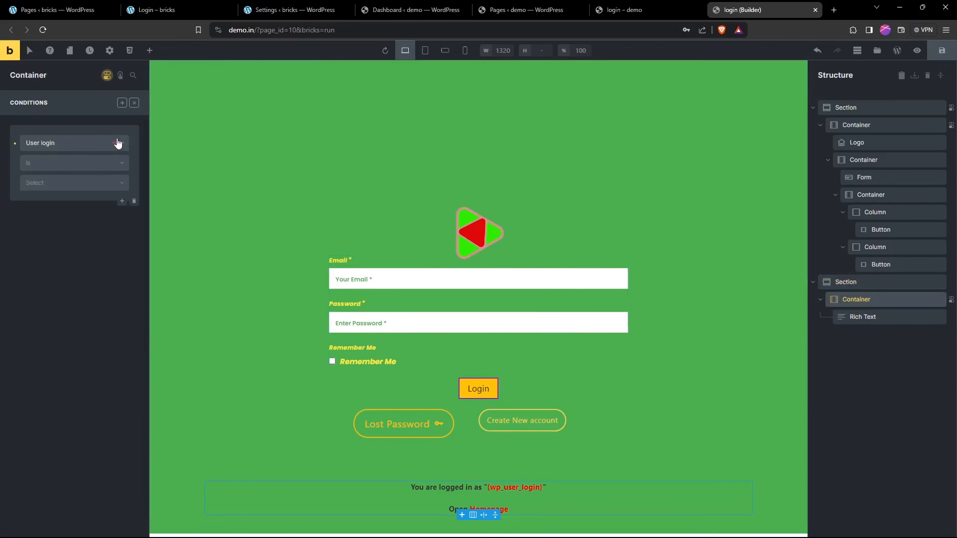
pyautogui.click(134, 102)
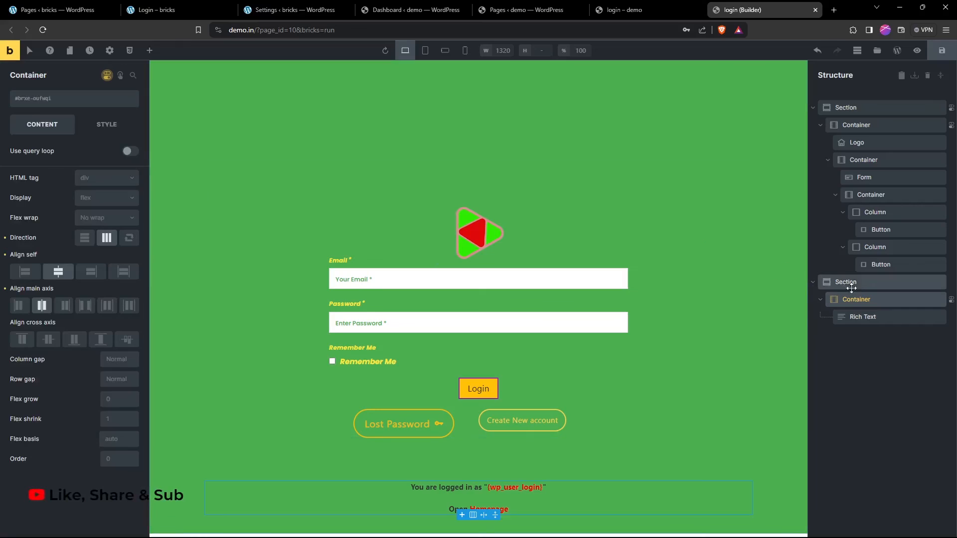
# Add a condition to the second section itself so that User login "is" "Logged in".
pyautogui.click(850, 283)
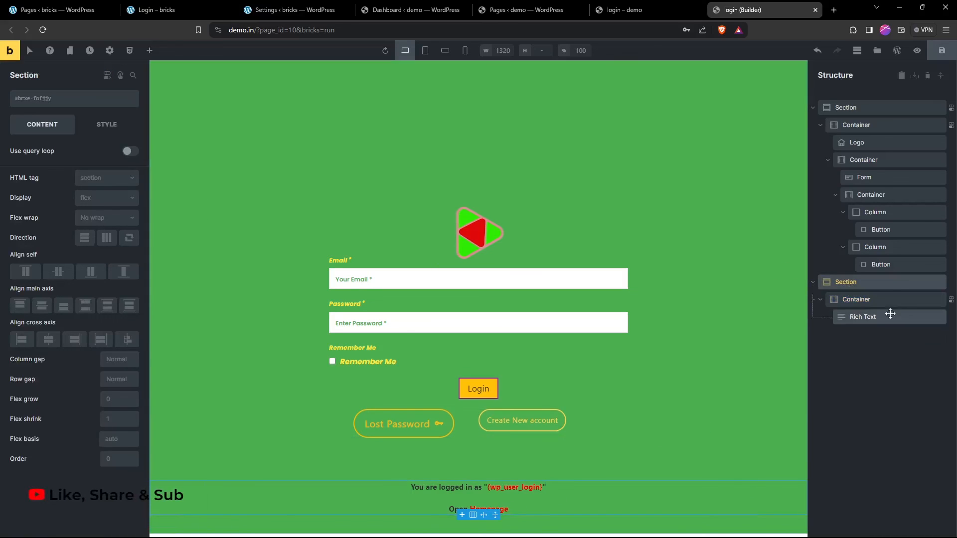
pyautogui.click(108, 75)
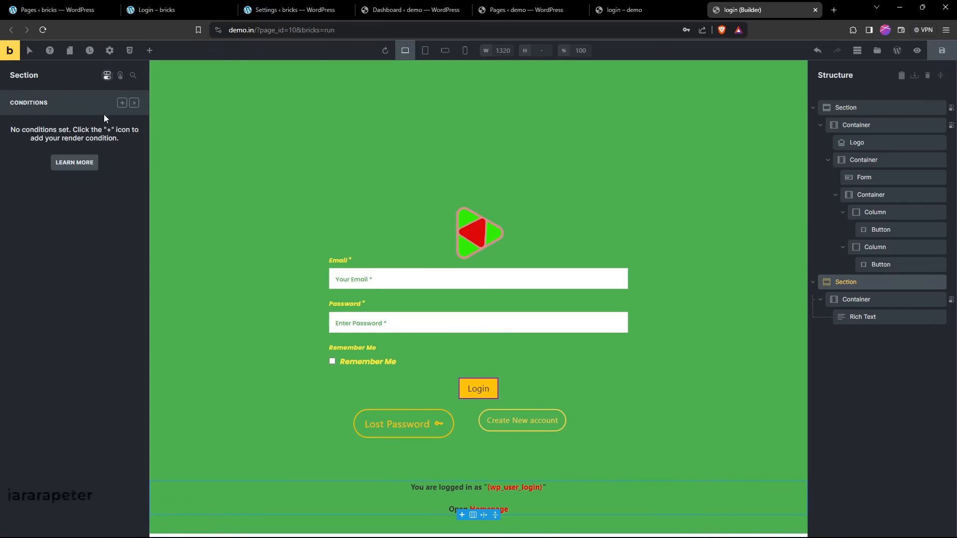
pyautogui.click(121, 103)
pyautogui.click(67, 144)
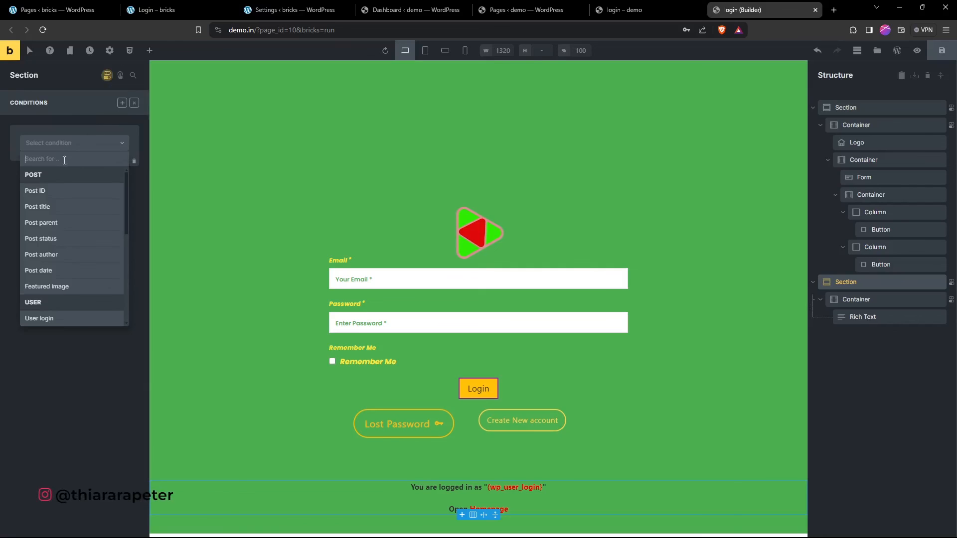
pyautogui.click(42, 317)
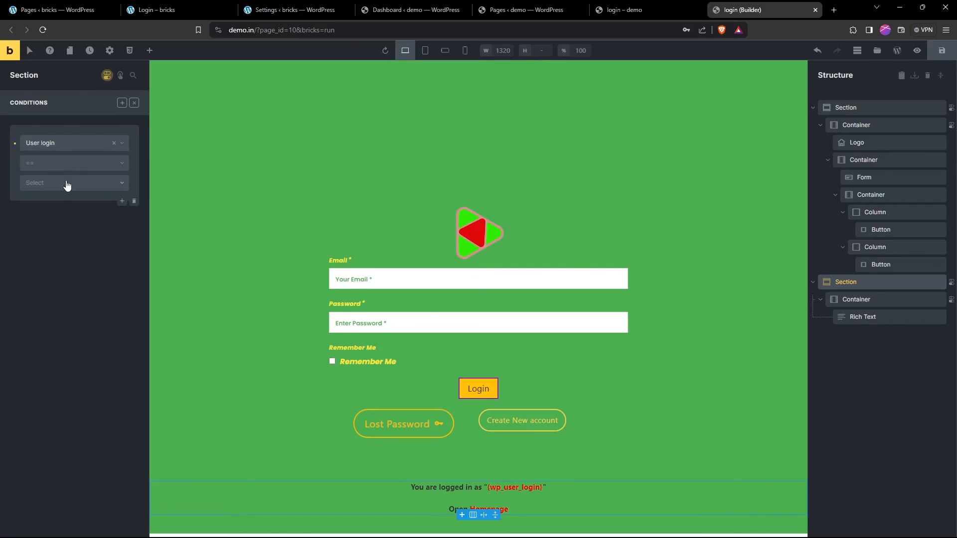
pyautogui.click(37, 163)
pyautogui.click(36, 181)
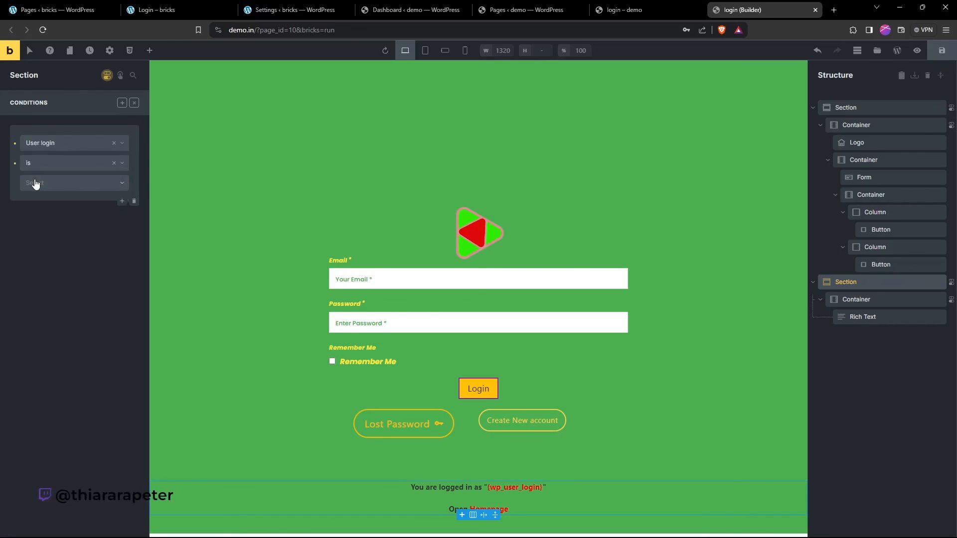
pyautogui.click(44, 185)
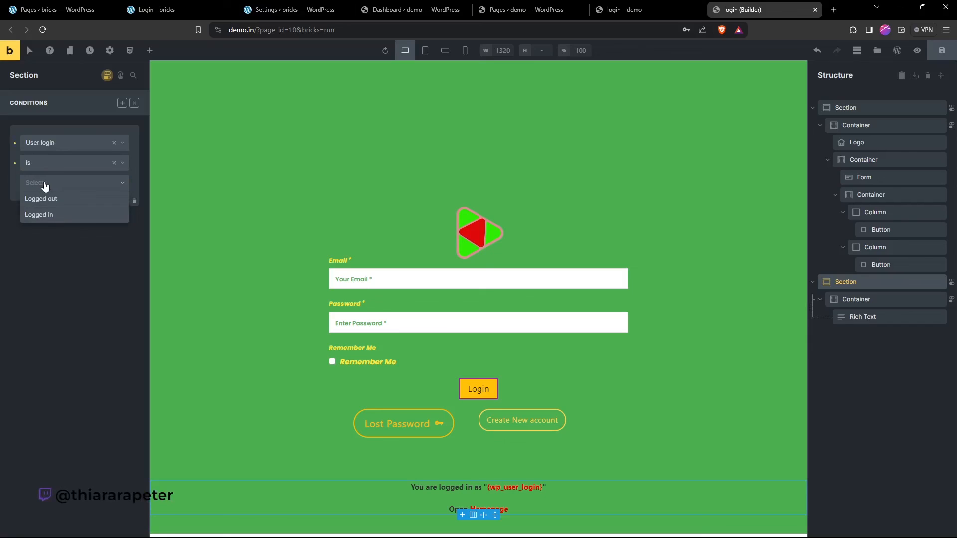
pyautogui.click(47, 215)
# Save the page and reload the published login page to check what a logged-in visitor sees.
pyautogui.click(941, 52)
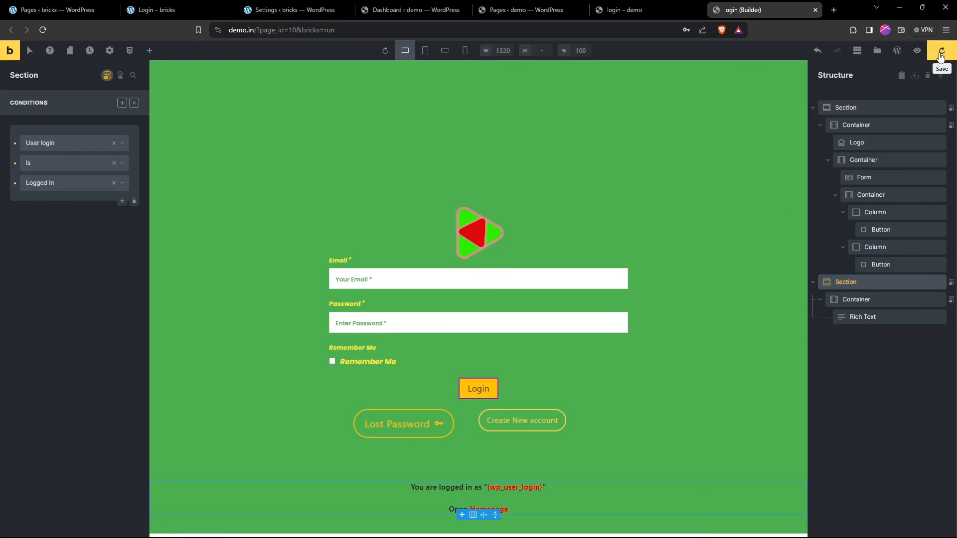
pyautogui.click(624, 11)
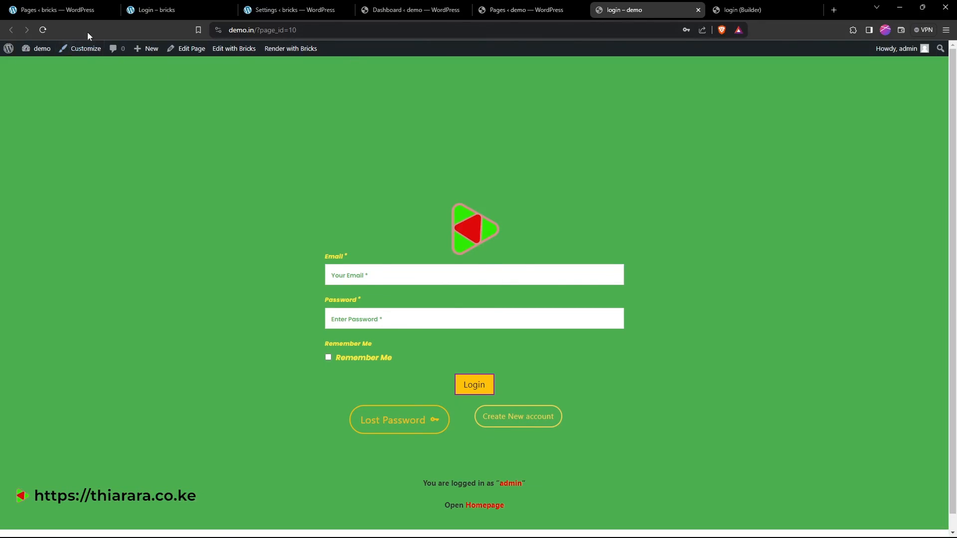
pyautogui.click(43, 30)
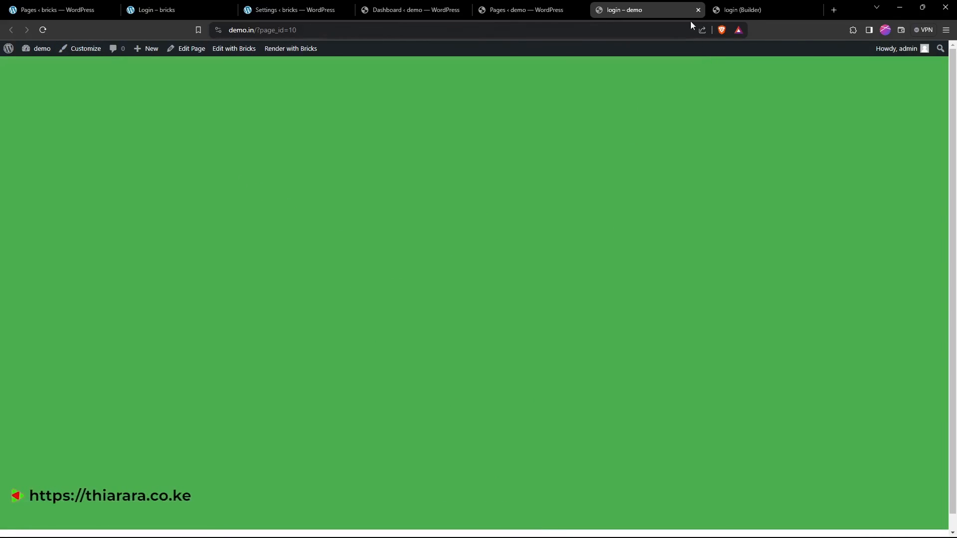
# Back in the Bricks builder, compare the conditions set on the message container and its parent section.
pyautogui.click(732, 10)
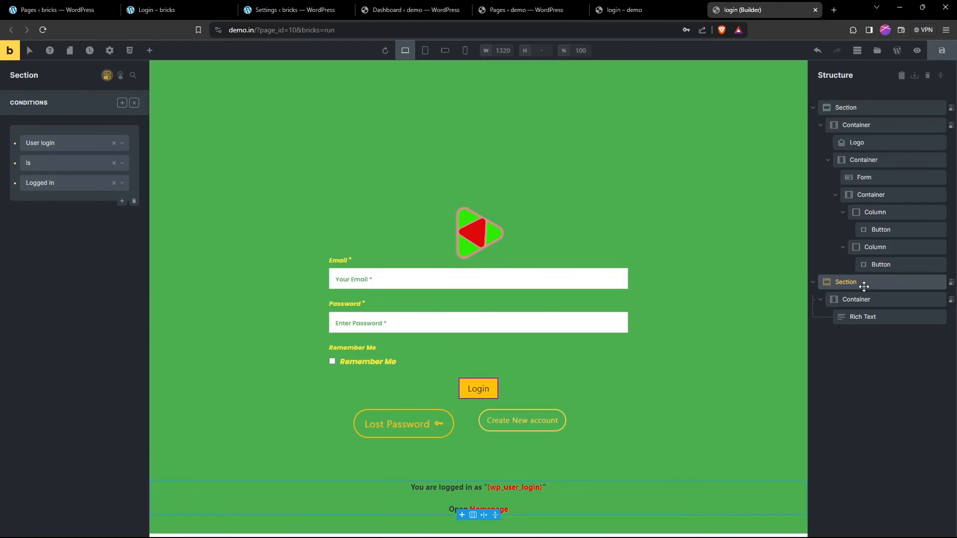
pyautogui.click(869, 307)
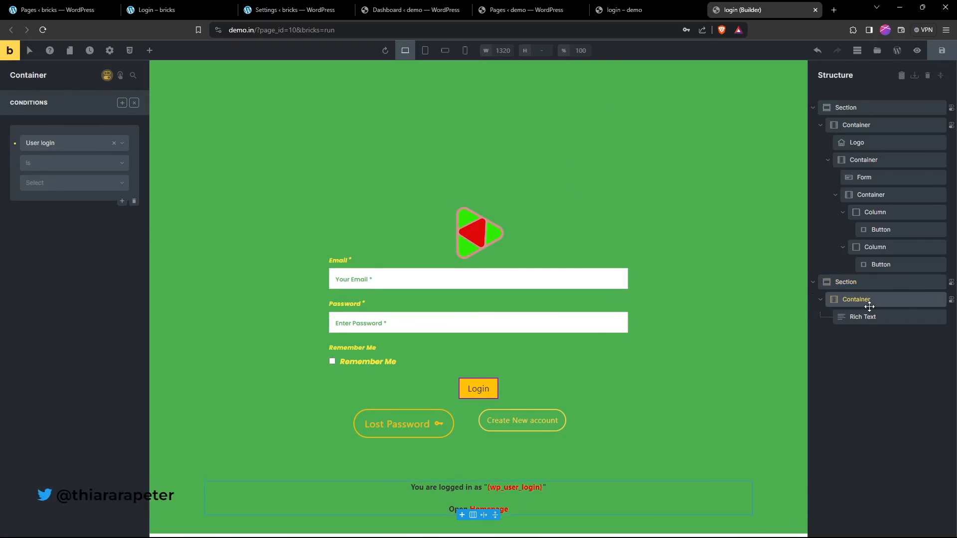
pyautogui.click(134, 103)
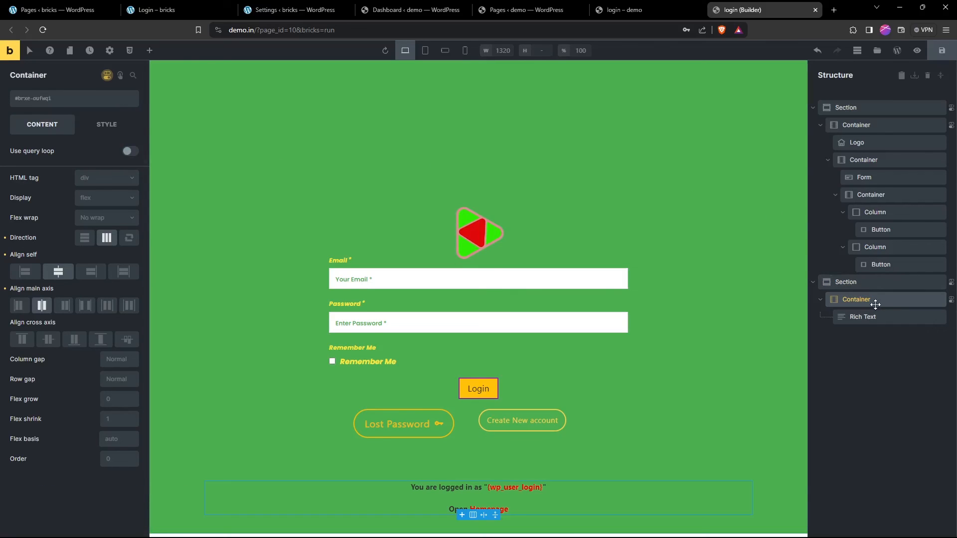
pyautogui.click(854, 283)
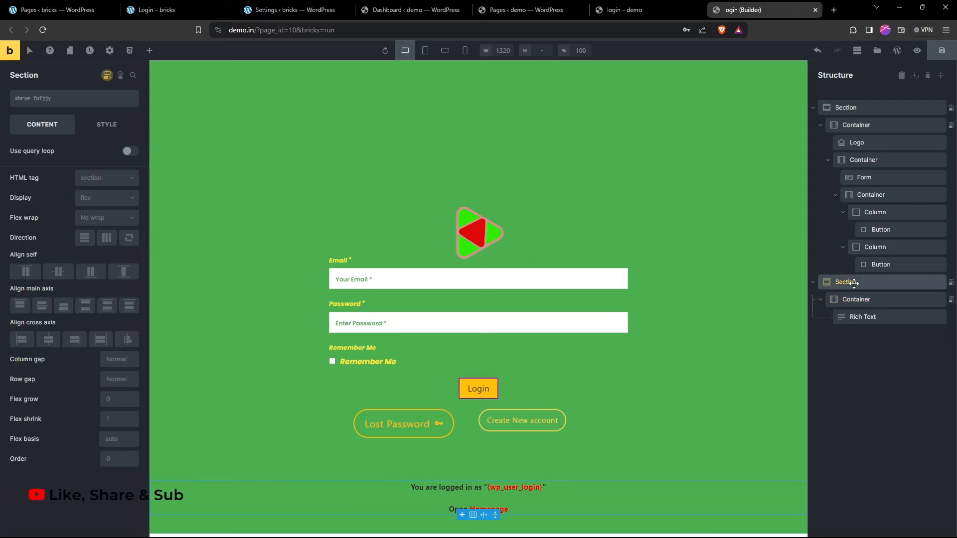
pyautogui.click(108, 75)
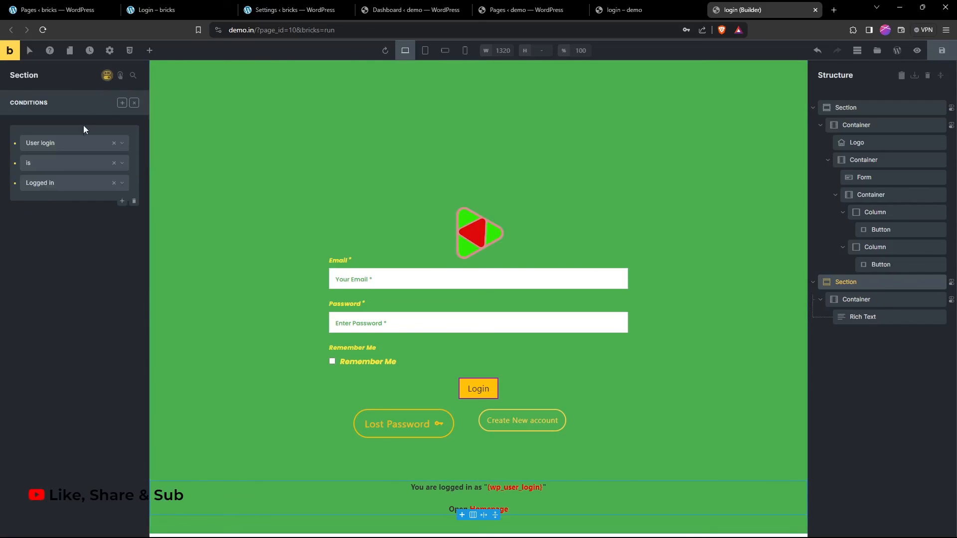
pyautogui.click(51, 166)
pyautogui.click(50, 175)
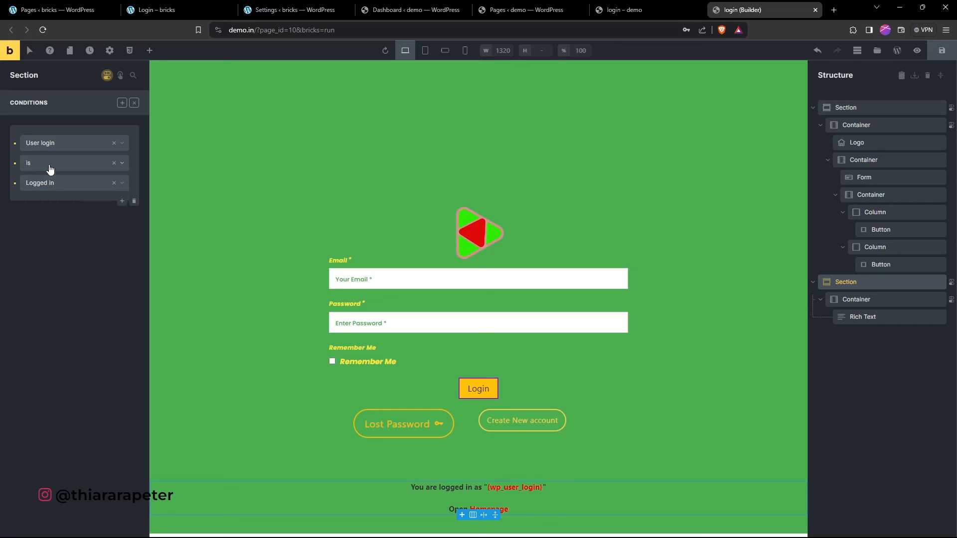
# Delete the User login condition from the message container inside the second section and save the page.
pyautogui.click(864, 301)
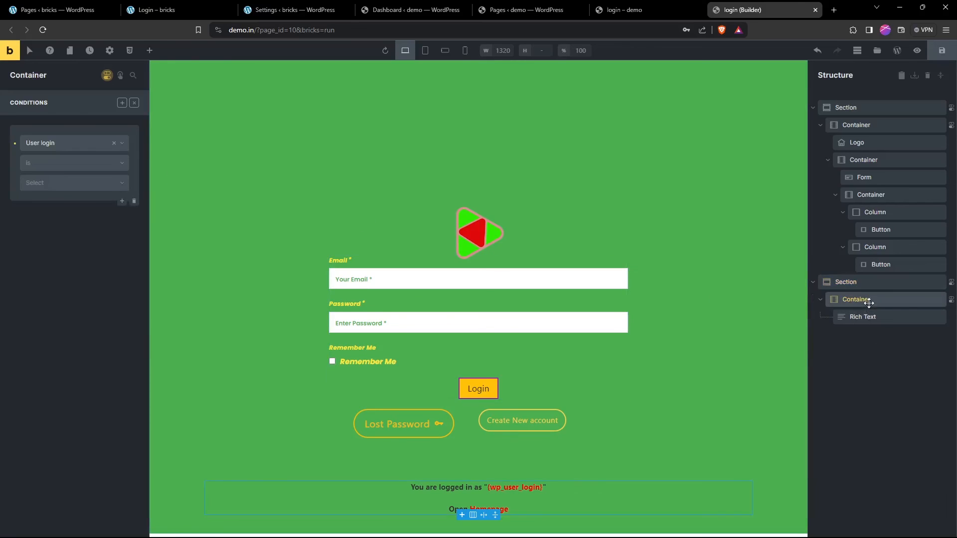
pyautogui.click(114, 143)
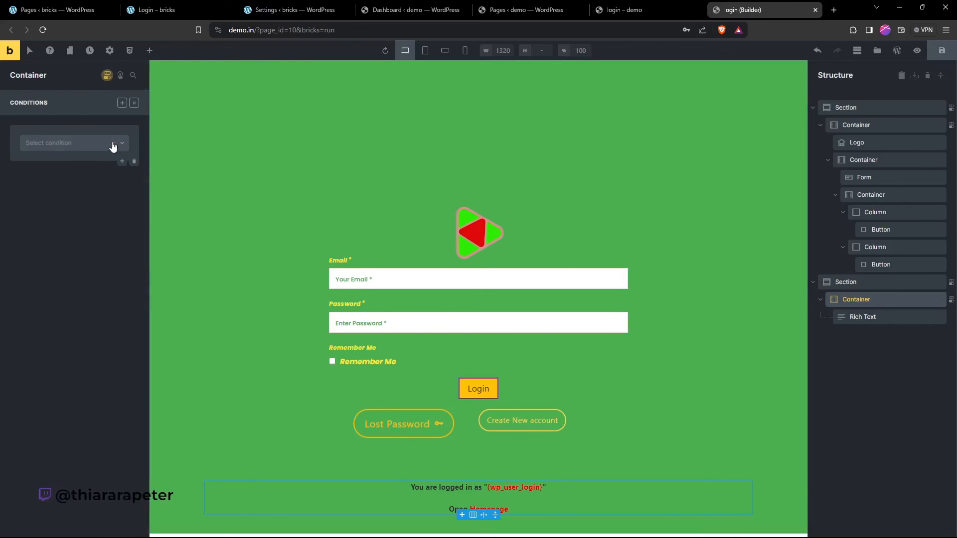
pyautogui.click(133, 161)
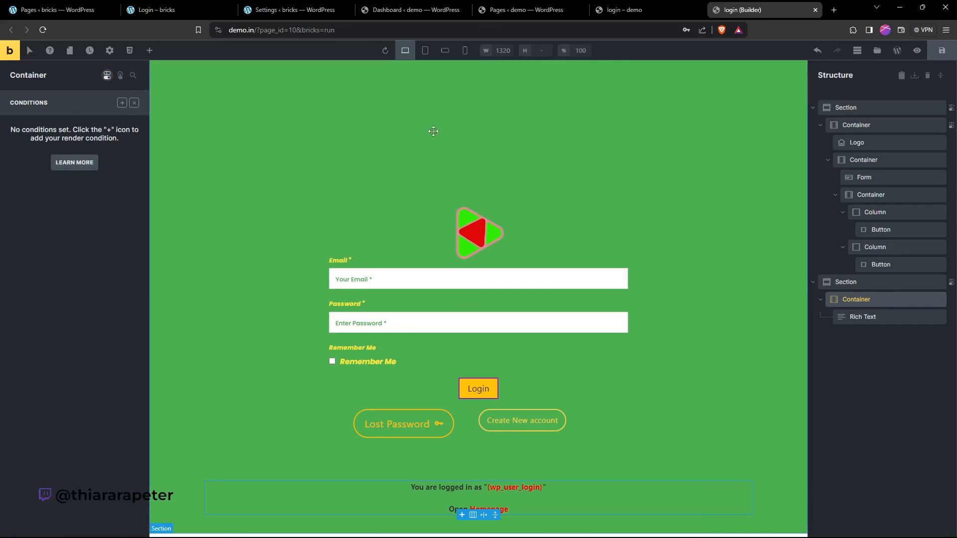
pyautogui.click(941, 51)
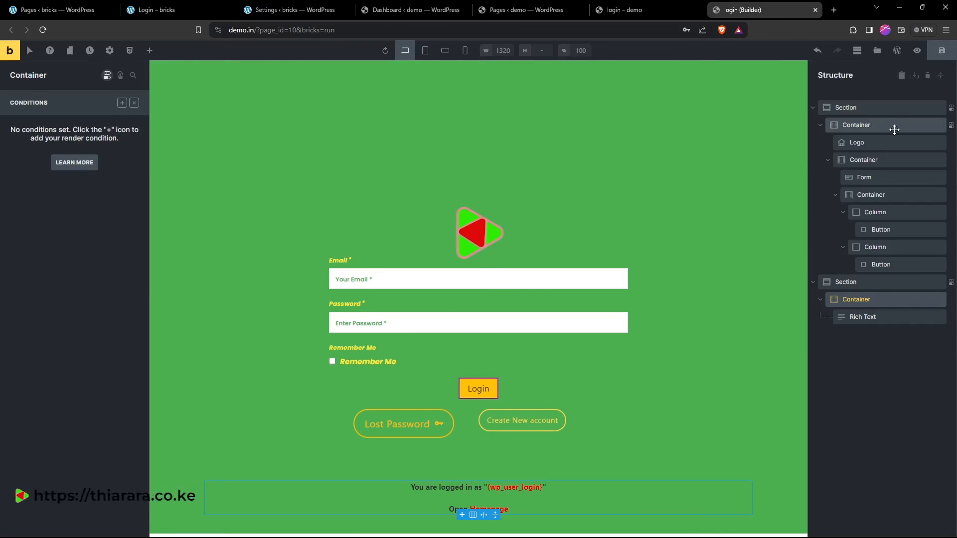
# Check the logged-in message on the published login page, and review the second section's condition in the Bricks builder.
pyautogui.click(636, 9)
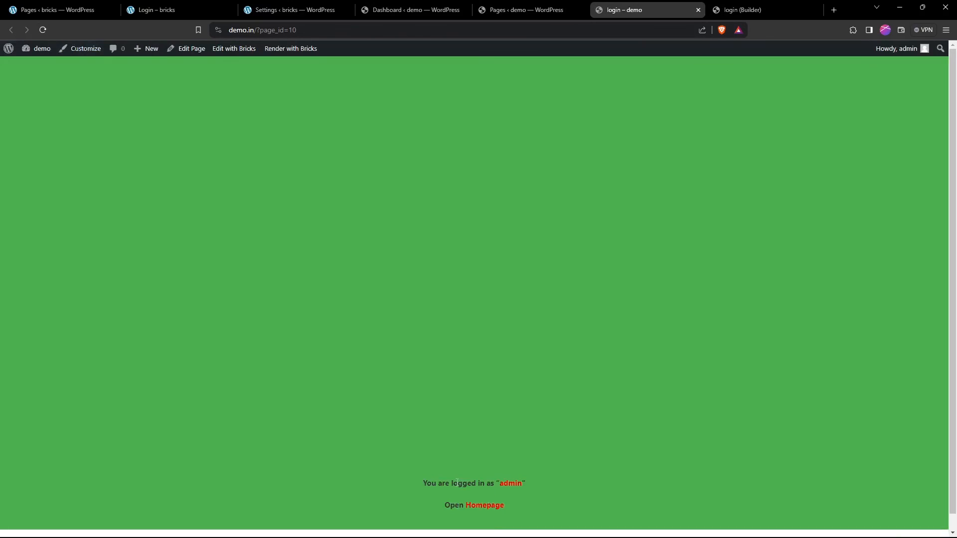
pyautogui.moveTo(427, 466); pyautogui.dragTo(521, 501)
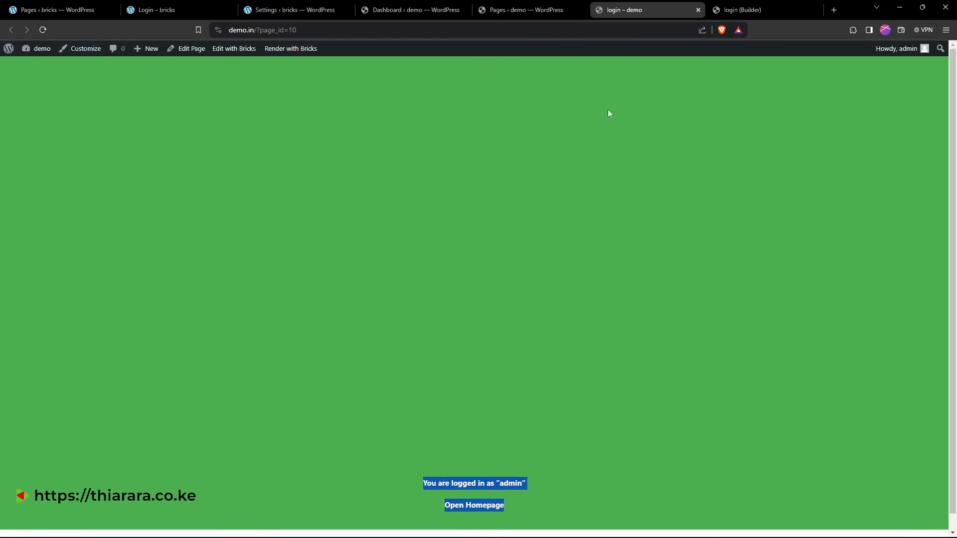
pyautogui.click(535, 15)
pyautogui.click(629, 10)
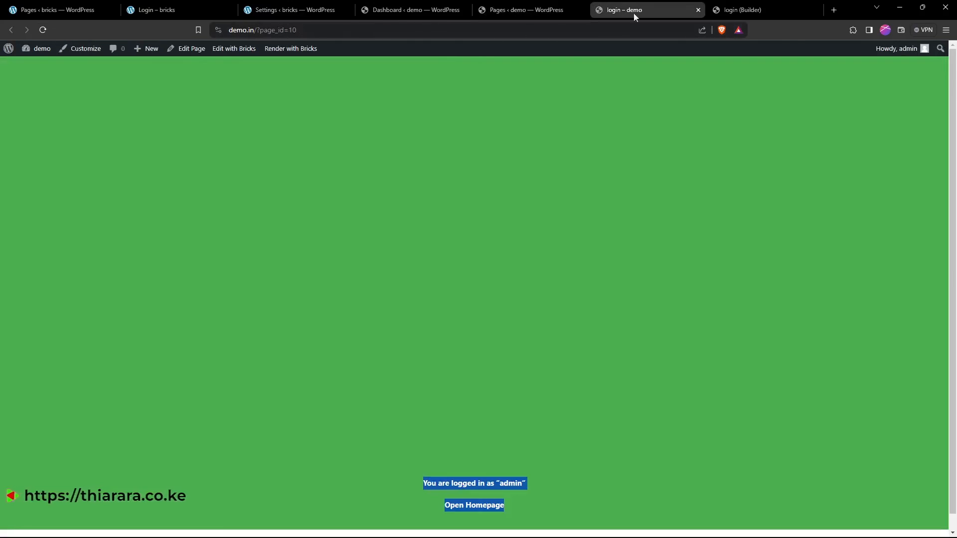
pyautogui.click(527, 11)
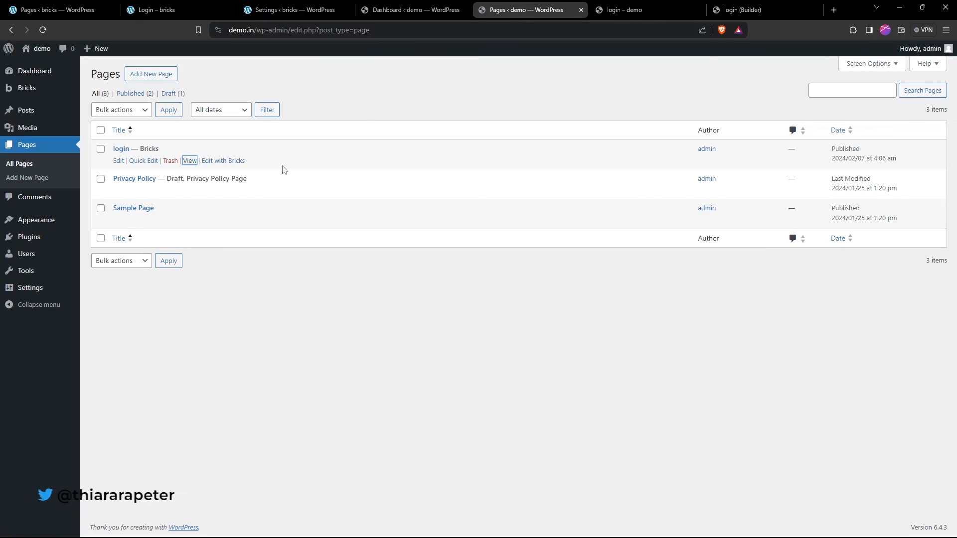
pyautogui.click(435, 9)
pyautogui.click(742, 10)
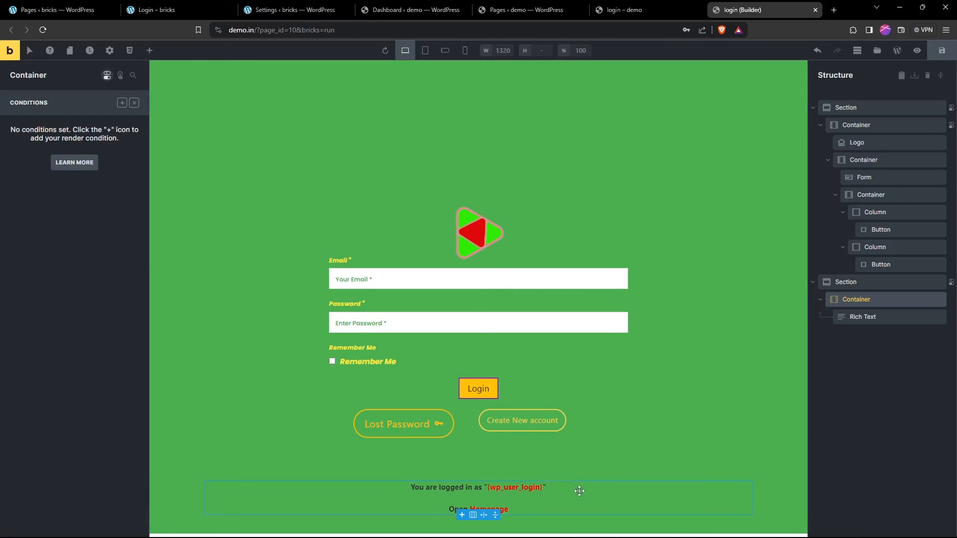
pyautogui.click(849, 282)
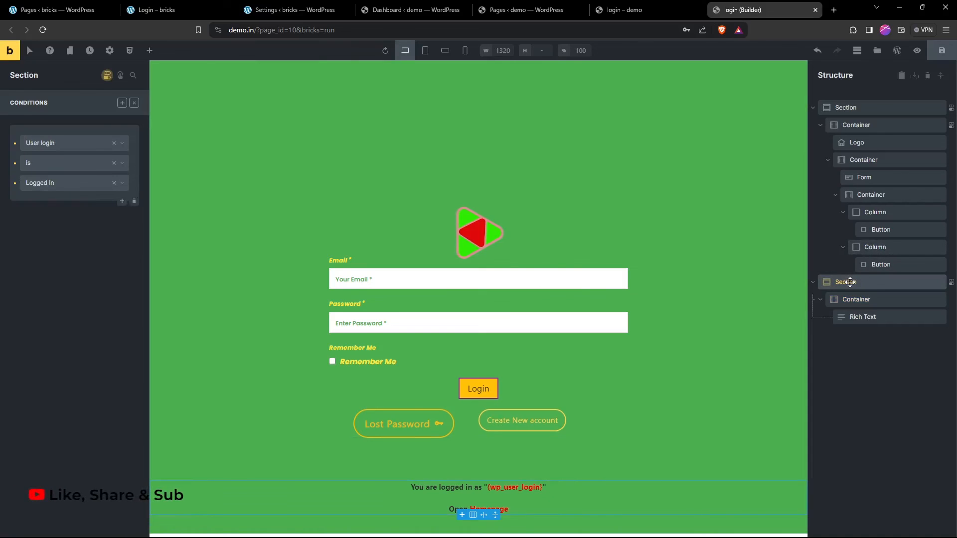
# On the published login page, inspect the logged-in message and test its Homepage link.
pyautogui.hotkey('ctrl', 'shift', 'Tab')
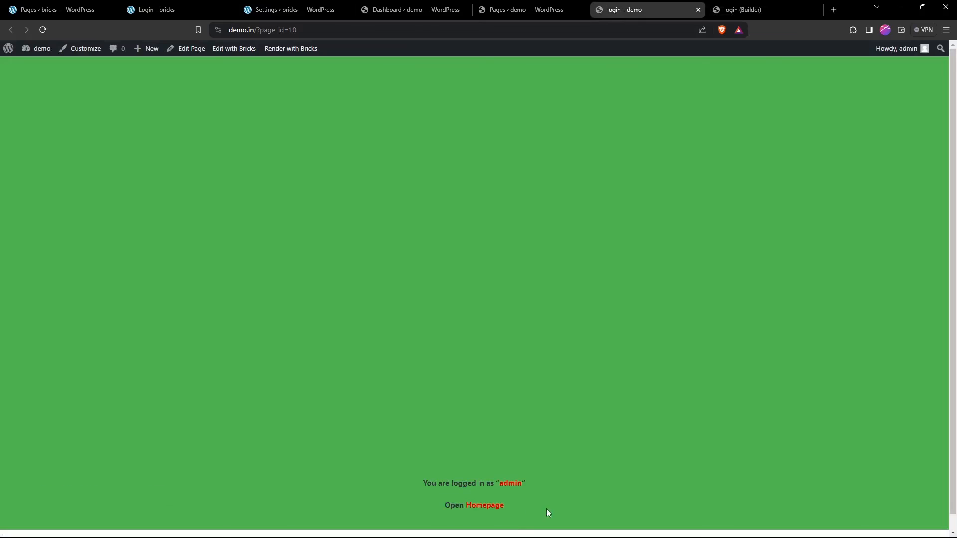
pyautogui.moveTo(518, 507); pyautogui.dragTo(399, 457)
pyautogui.click(513, 485)
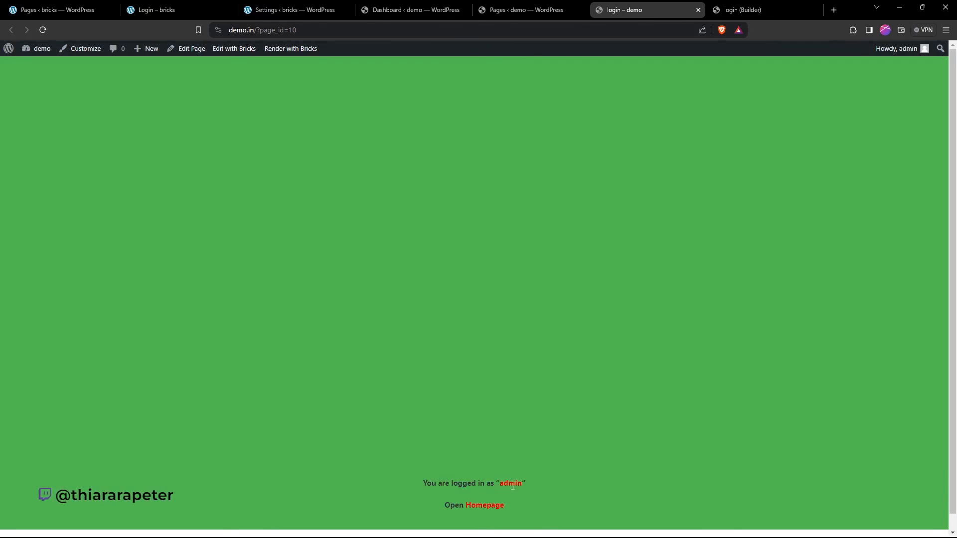
pyautogui.moveTo(524, 484); pyautogui.dragTo(513, 484)
pyautogui.click(483, 508)
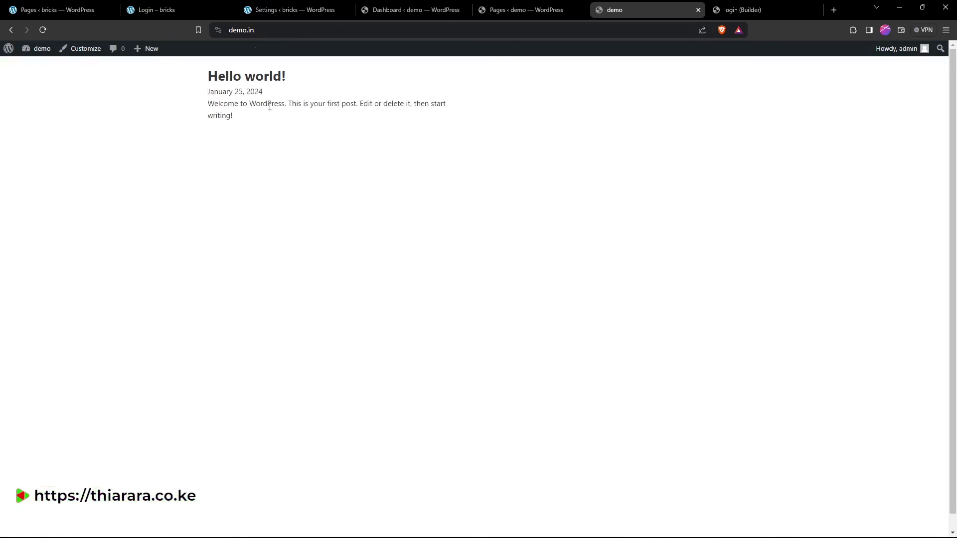